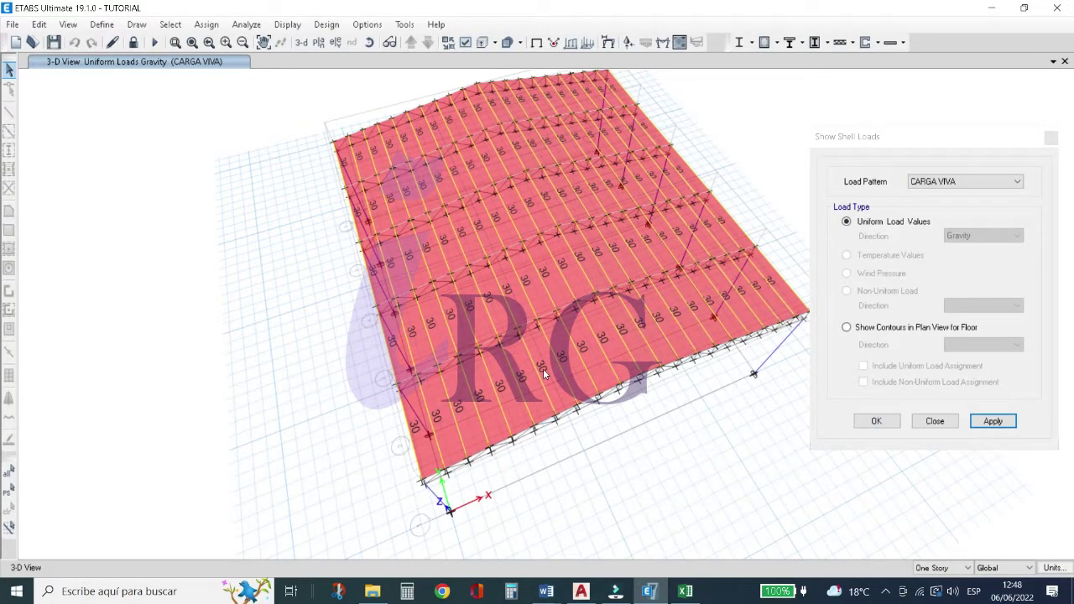
Display the uniform shell loads of the SOBRECARGA PERMANENTE load pattern on the roof.
{"action": "left_click", "coordinate": [940, 181]}
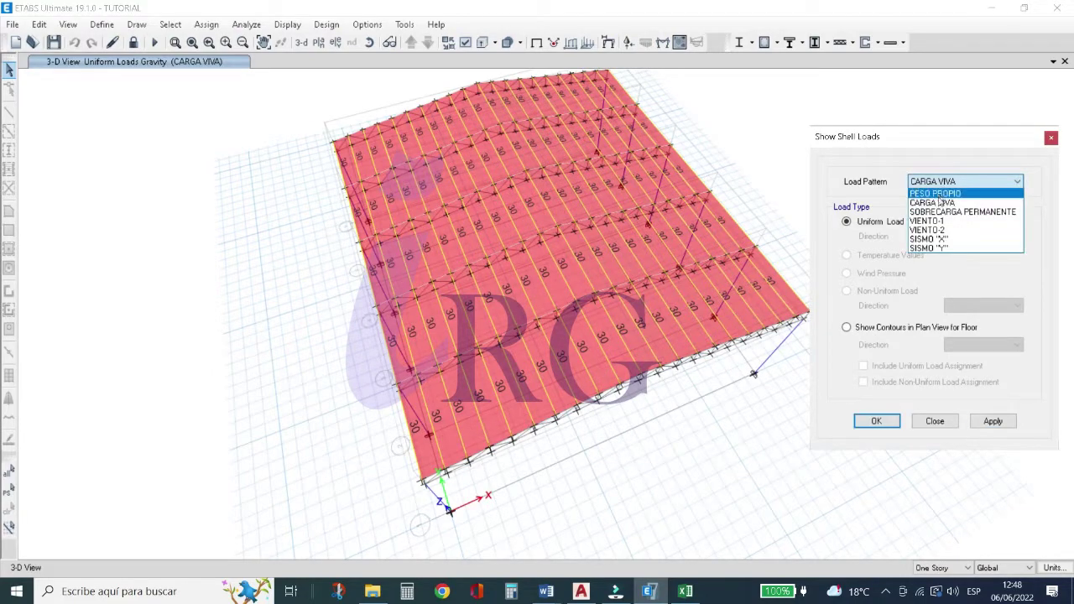
{"action": "left_click", "coordinate": [936, 201]}
{"action": "left_click", "coordinate": [993, 420]}
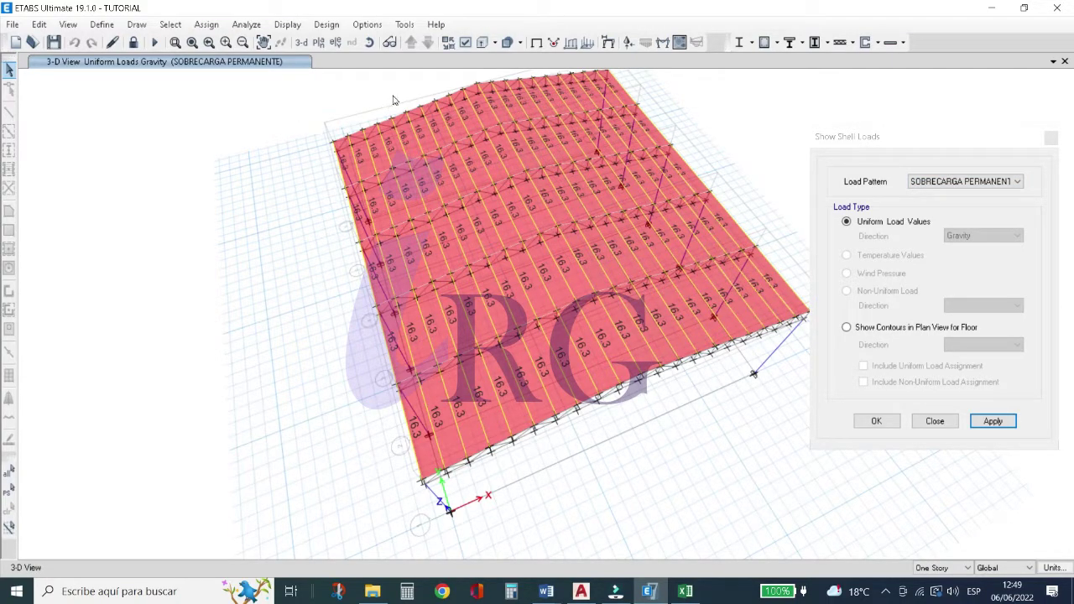
Display the uniform shell loads of the VIENTO-1 load pattern and inspect them on both roof slopes.
{"action": "left_click", "coordinate": [932, 181]}
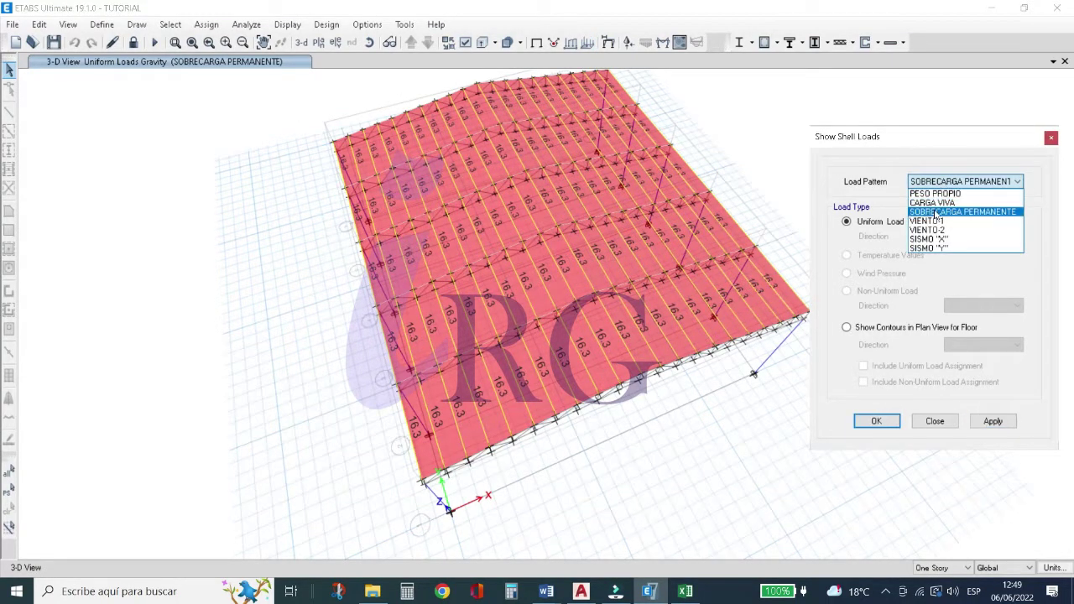
{"action": "left_click", "coordinate": [958, 226]}
{"action": "left_click", "coordinate": [993, 421]}
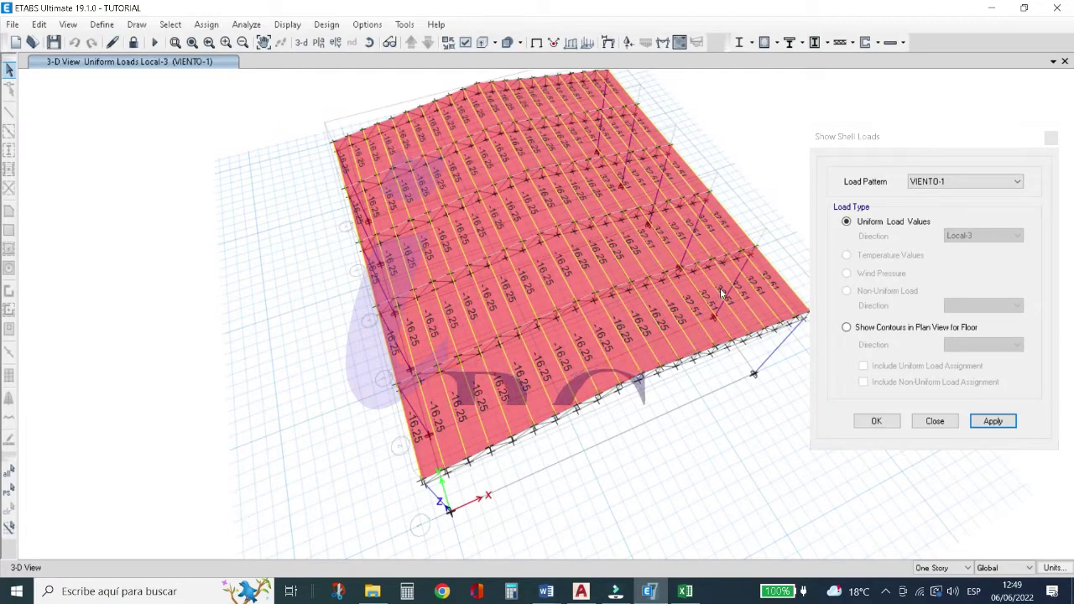
{"action": "scroll", "coordinate": [704, 321], "scroll_direction": "up", "scroll_amount": 5}
{"action": "scroll", "coordinate": [704, 321], "scroll_direction": "down", "scroll_amount": 5}
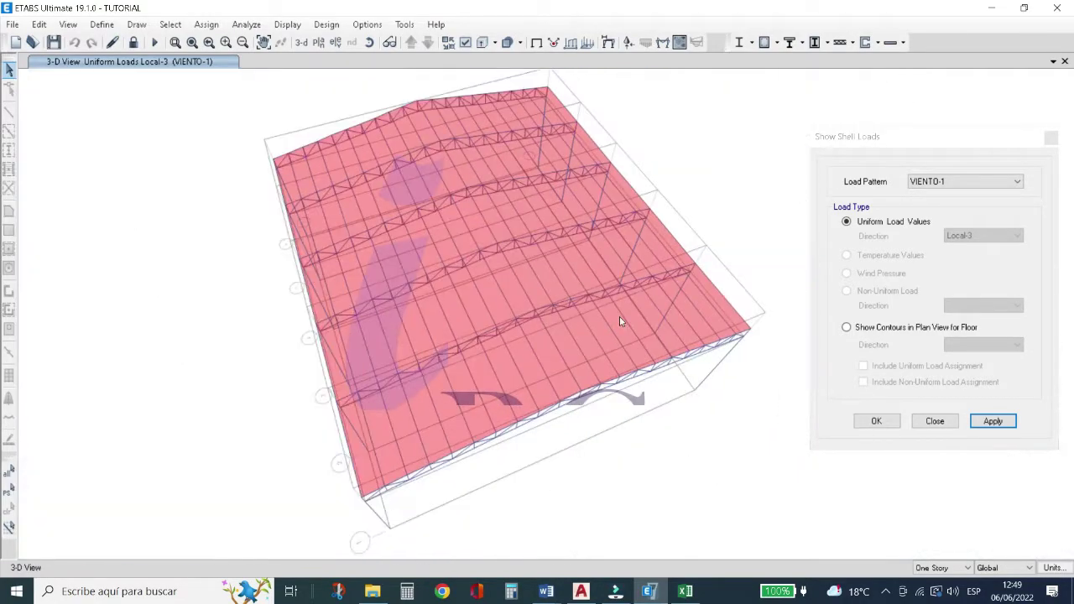
Display the uniform shell loads of the VIENTO-2 load pattern on the roof and finish the shell load display.
{"action": "left_click", "coordinate": [965, 181]}
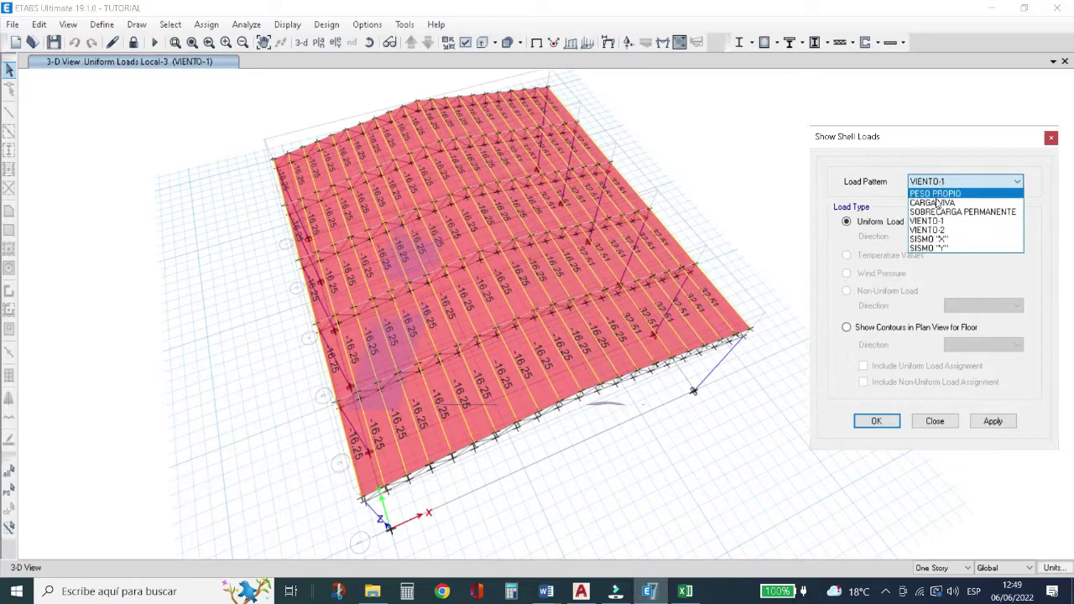
{"action": "left_click", "coordinate": [953, 251]}
{"action": "left_click", "coordinate": [992, 421]}
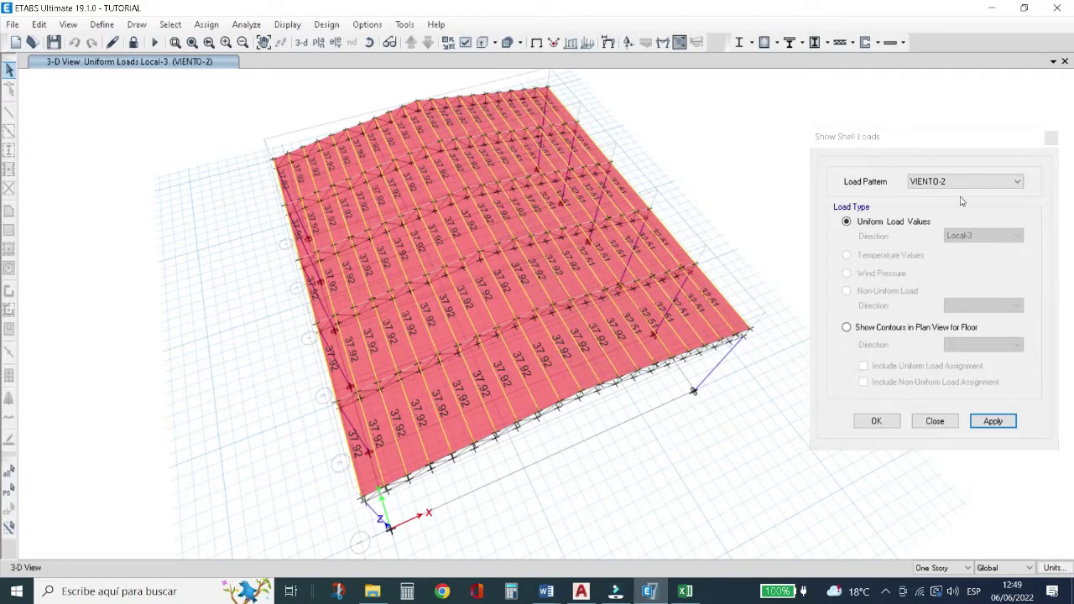
{"action": "left_click", "coordinate": [978, 418]}
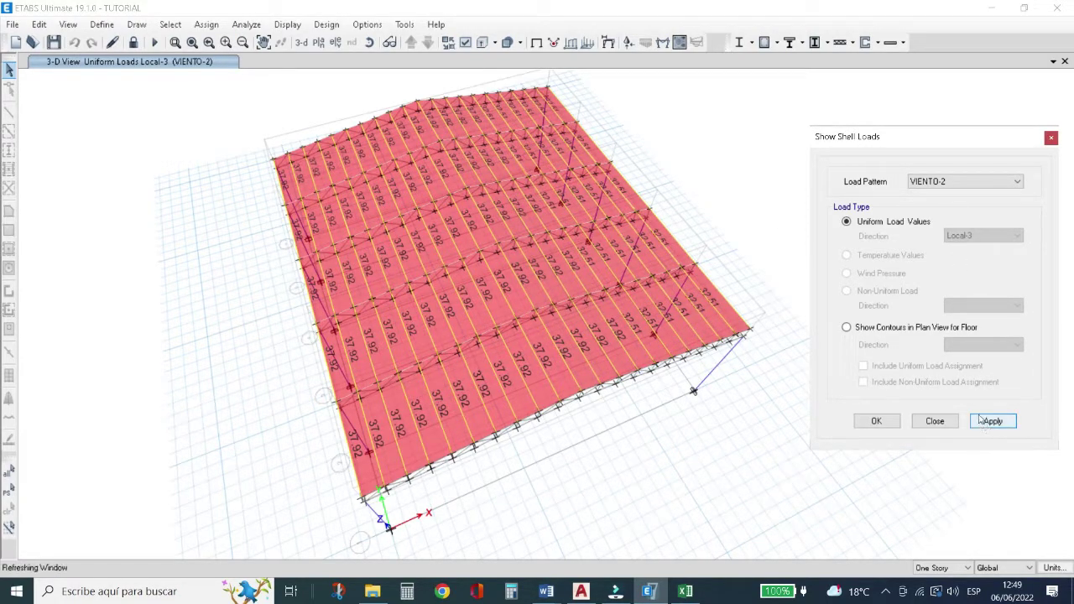
{"action": "left_click", "coordinate": [935, 422]}
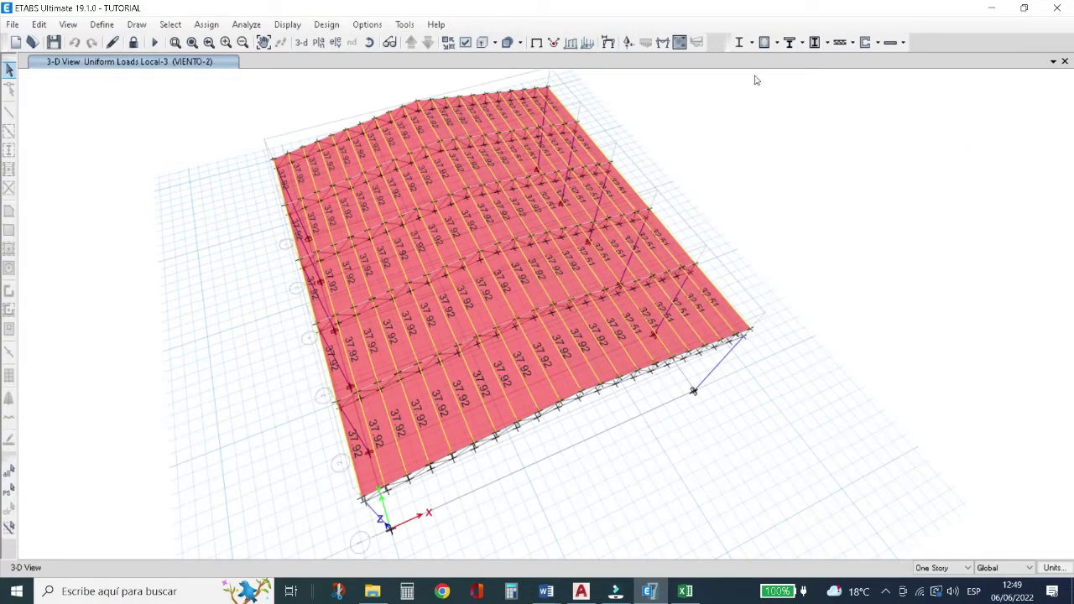
Open the steel frame design preferences and keep AISC 360-10 as the design code.
{"action": "left_click", "coordinate": [369, 42]}
{"action": "left_click_drag", "start_coordinate": [421, 450], "coordinate": [407, 338]}
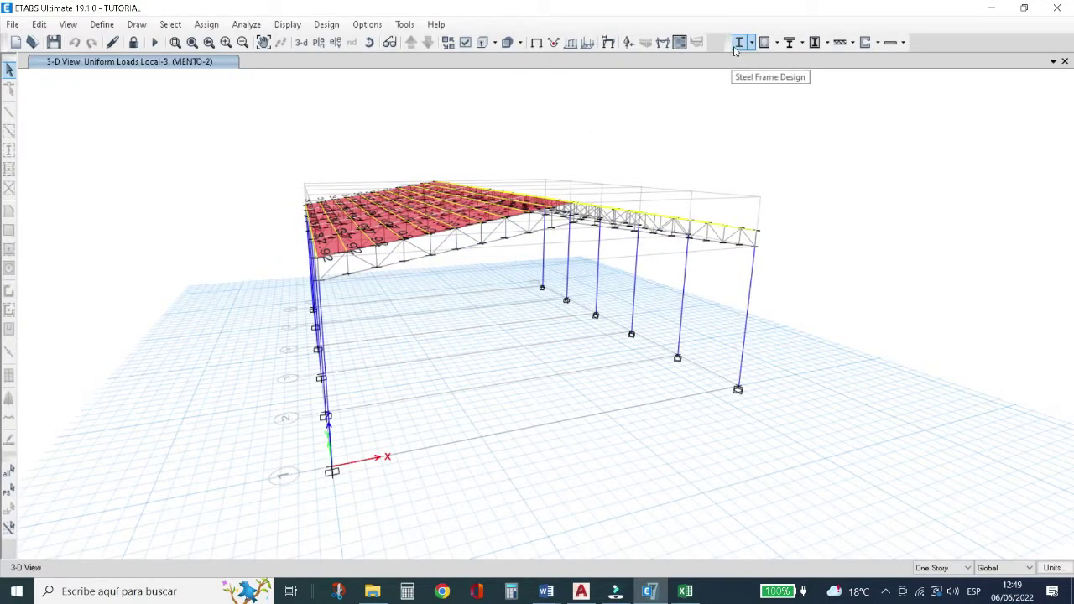
{"action": "left_click", "coordinate": [329, 27]}
{"action": "mouse_move", "coordinate": [344, 41]}
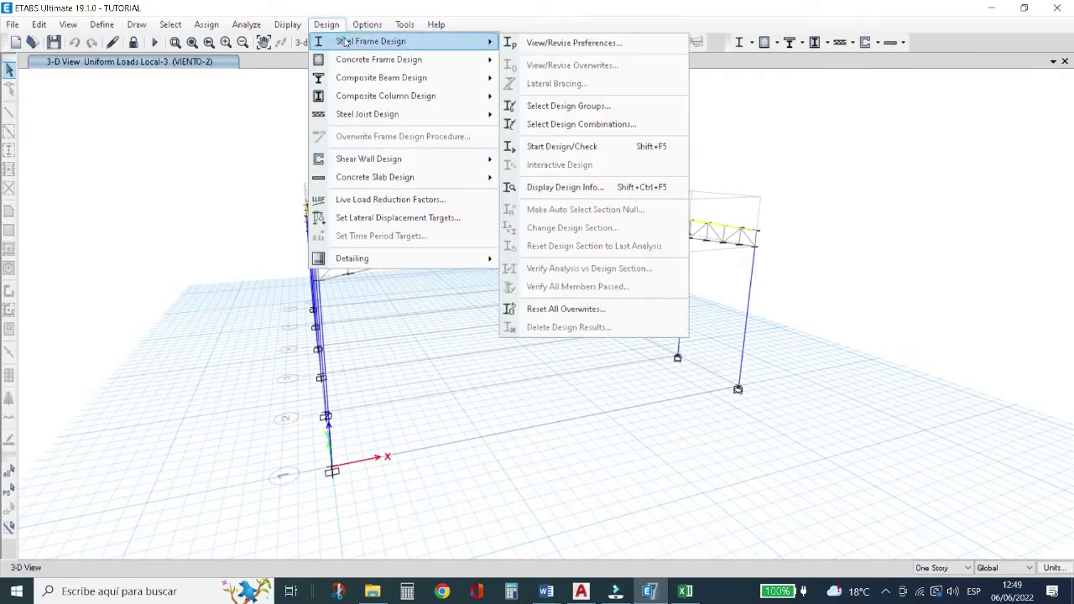
{"action": "left_click", "coordinate": [515, 41]}
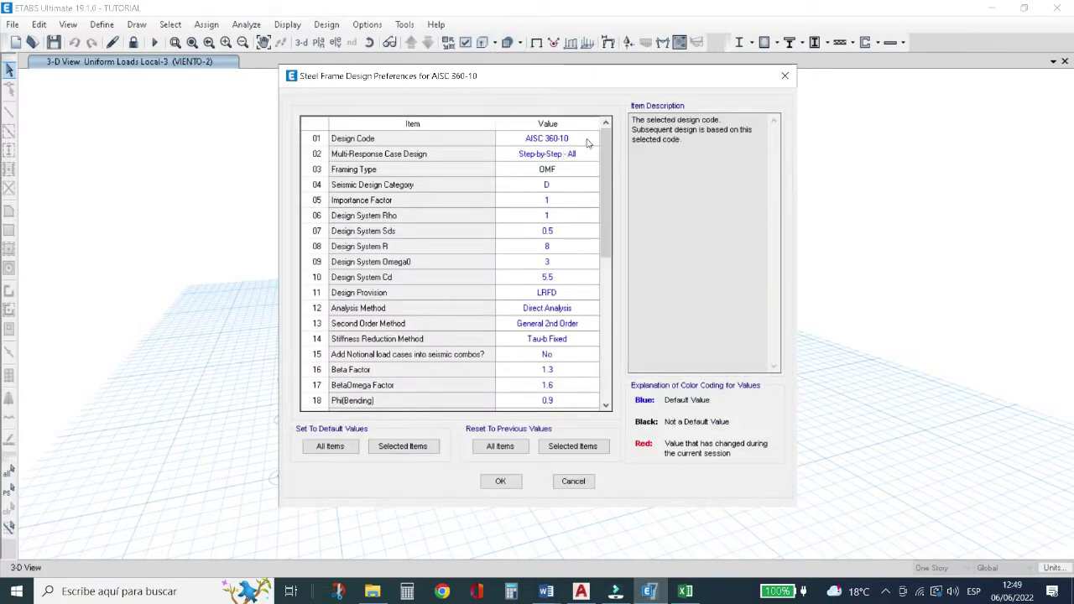
{"action": "left_click", "coordinate": [587, 141]}
{"action": "left_click", "coordinate": [591, 140]}
{"action": "left_click", "coordinate": [591, 140]}
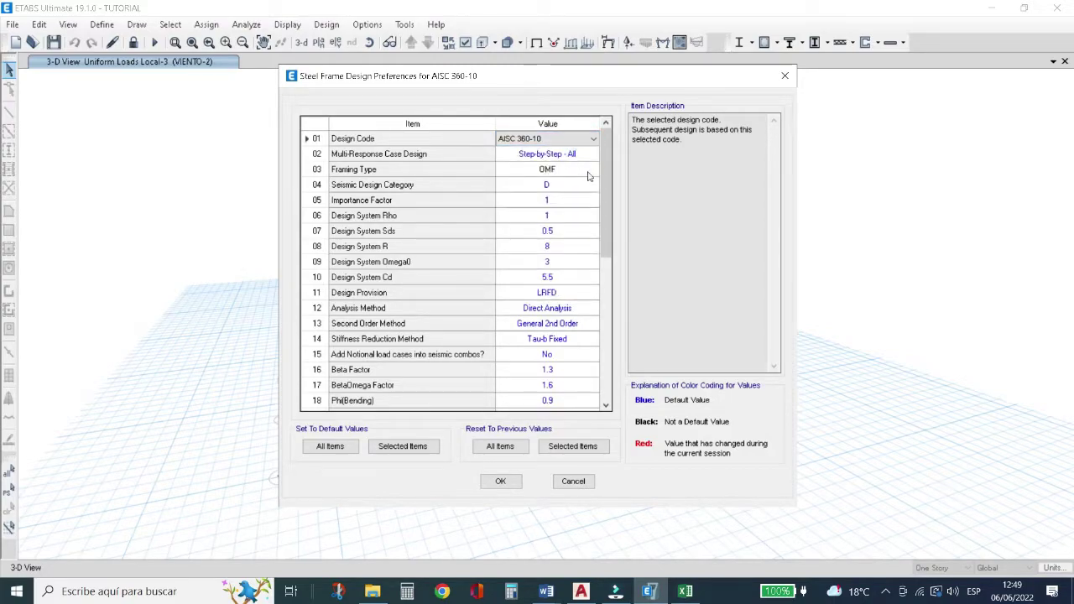
Keep the framing type at OMF, review the remaining steel design preferences and accept them.
{"action": "left_click", "coordinate": [590, 174]}
{"action": "left_click", "coordinate": [590, 173]}
{"action": "left_click", "coordinate": [590, 173]}
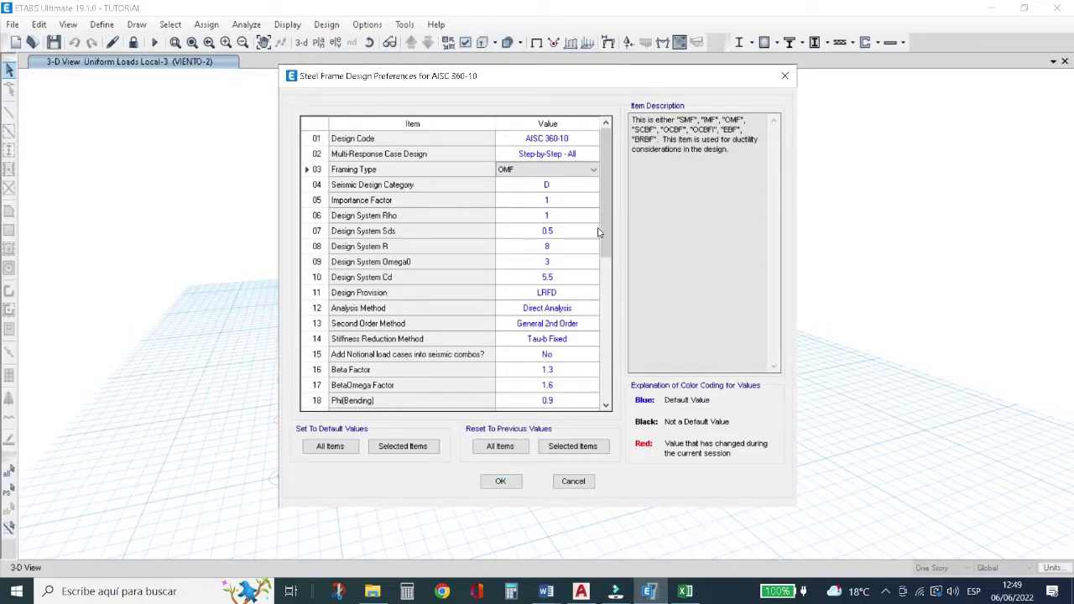
{"action": "scroll", "coordinate": [601, 229], "scroll_direction": "down", "scroll_amount": 5}
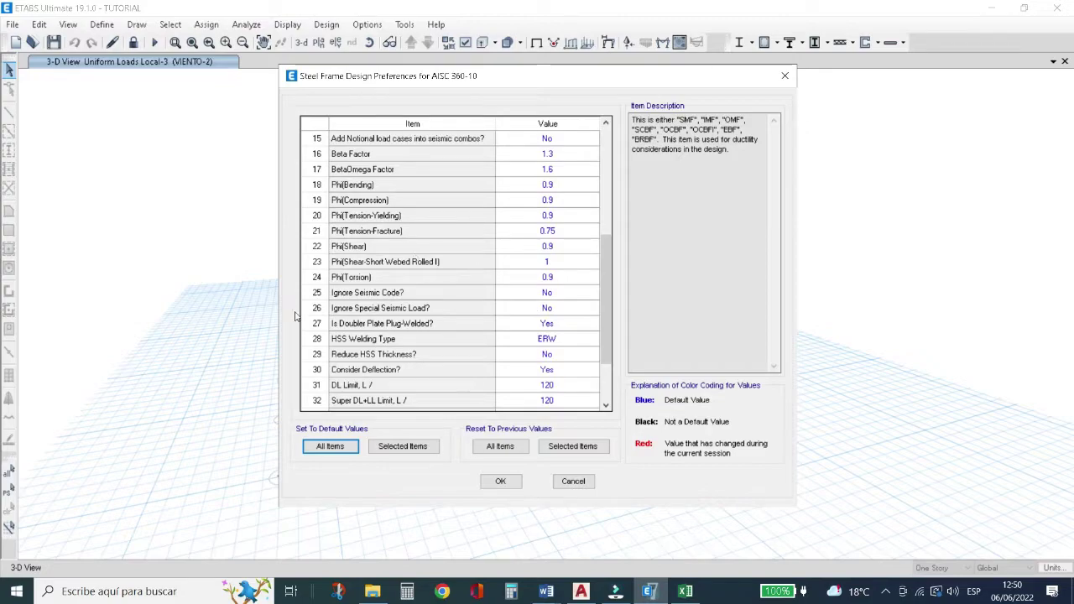
{"action": "left_click", "coordinate": [510, 482]}
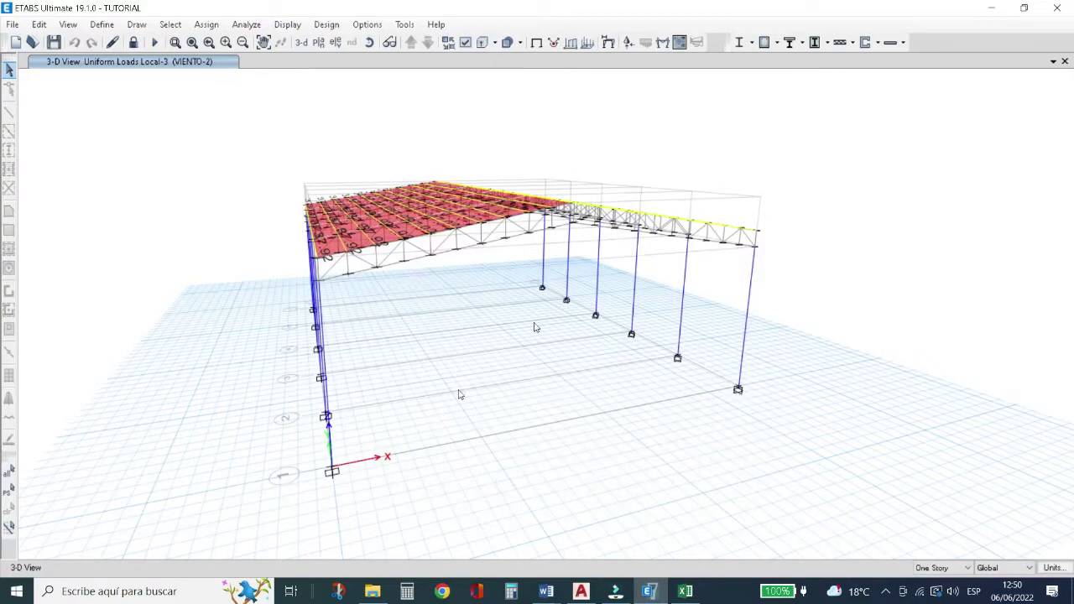
Review the steel frame design load combinations selected for strength and for deflection, leaving them as they are.
{"action": "left_click", "coordinate": [326, 24]}
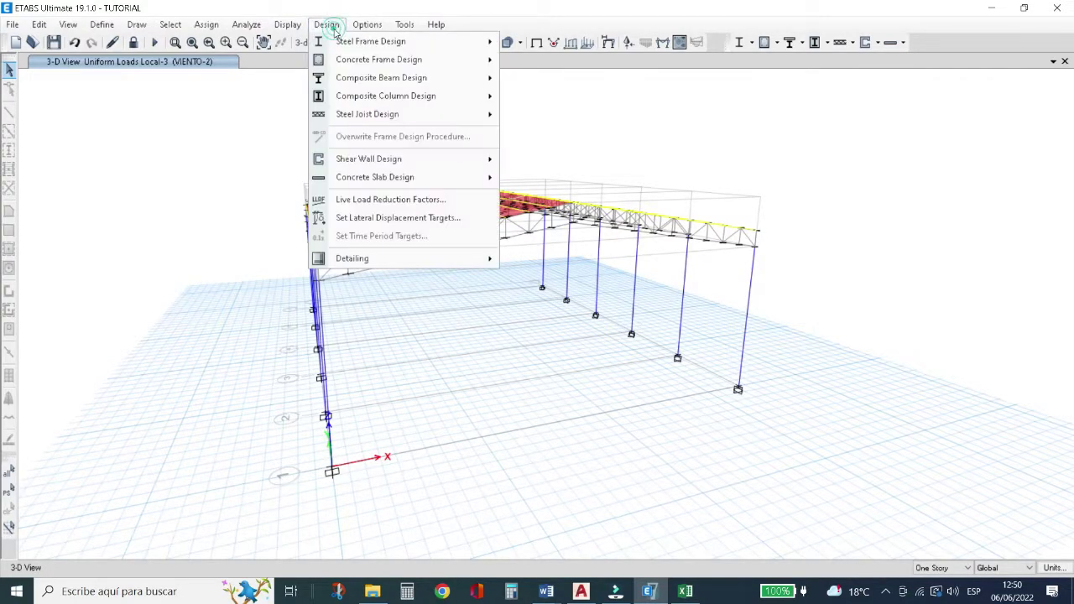
{"action": "mouse_move", "coordinate": [340, 41]}
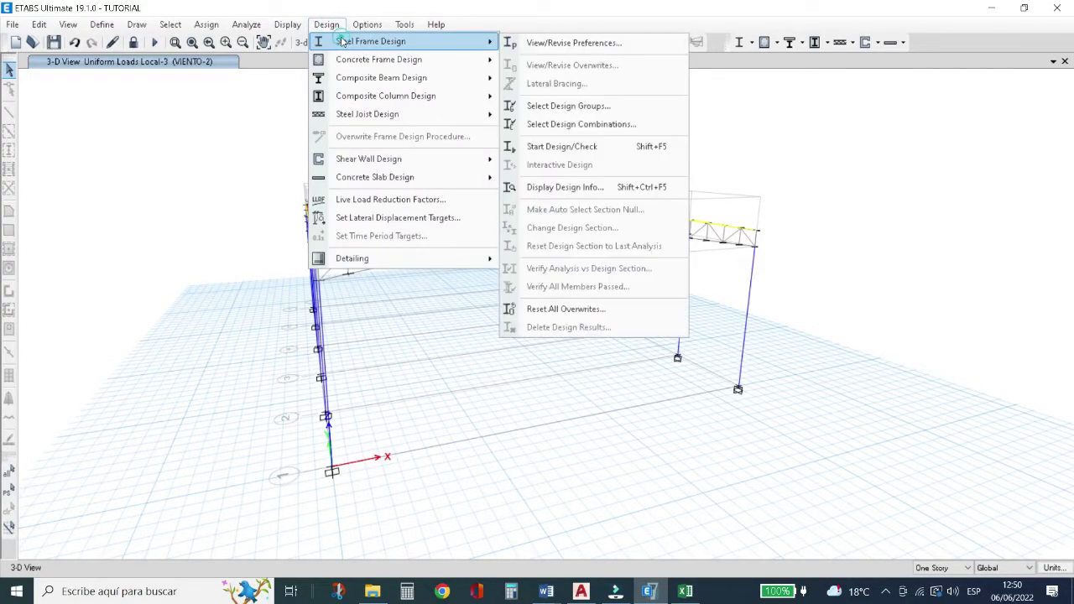
{"action": "left_click", "coordinate": [567, 123]}
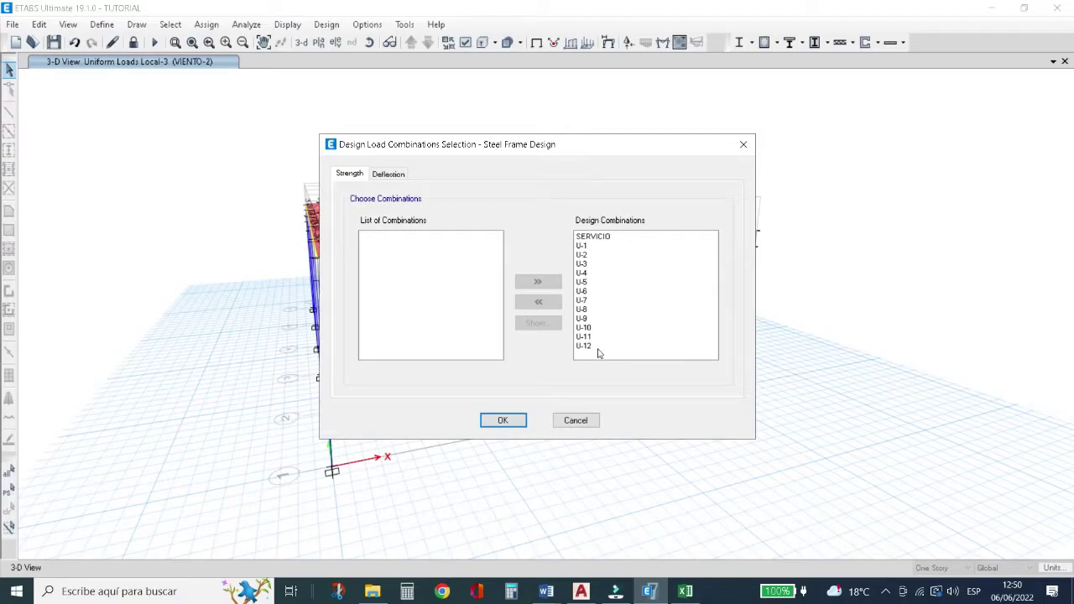
{"action": "left_click", "coordinate": [389, 174]}
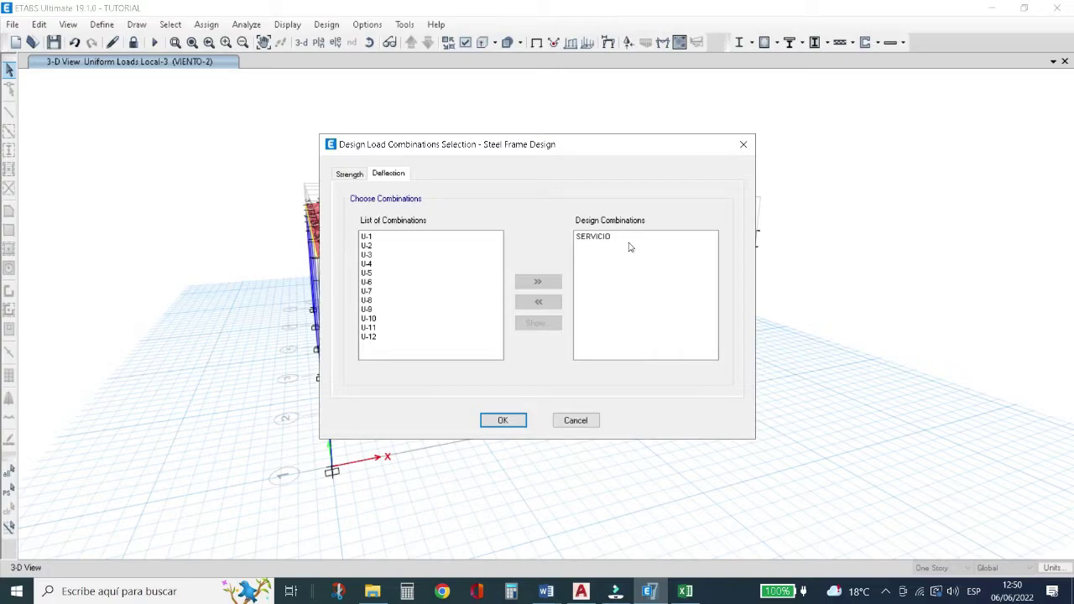
{"action": "left_click", "coordinate": [743, 145]}
Run the steel frame design check and agree to reiterate the analysis and design.
{"action": "left_click", "coordinate": [739, 43]}
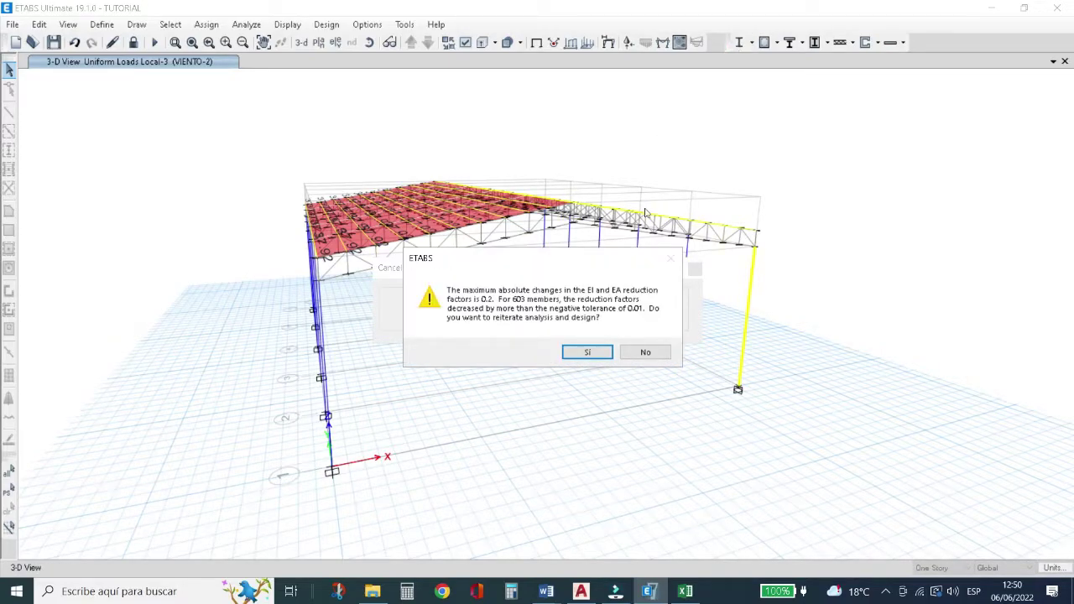
{"action": "left_click", "coordinate": [593, 351]}
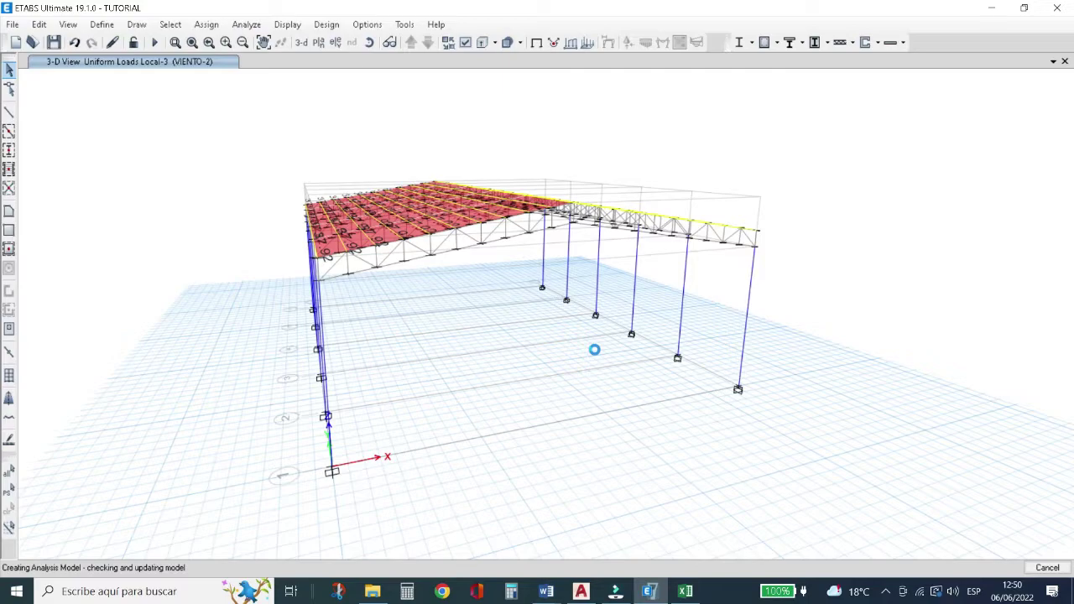
Switch to the NAVE INDUSTRIAL ESTRUCTURA RECTANGULAR workbook in Excel and review its load combinations and roof purlin design section.
{"action": "left_click", "coordinate": [685, 593]}
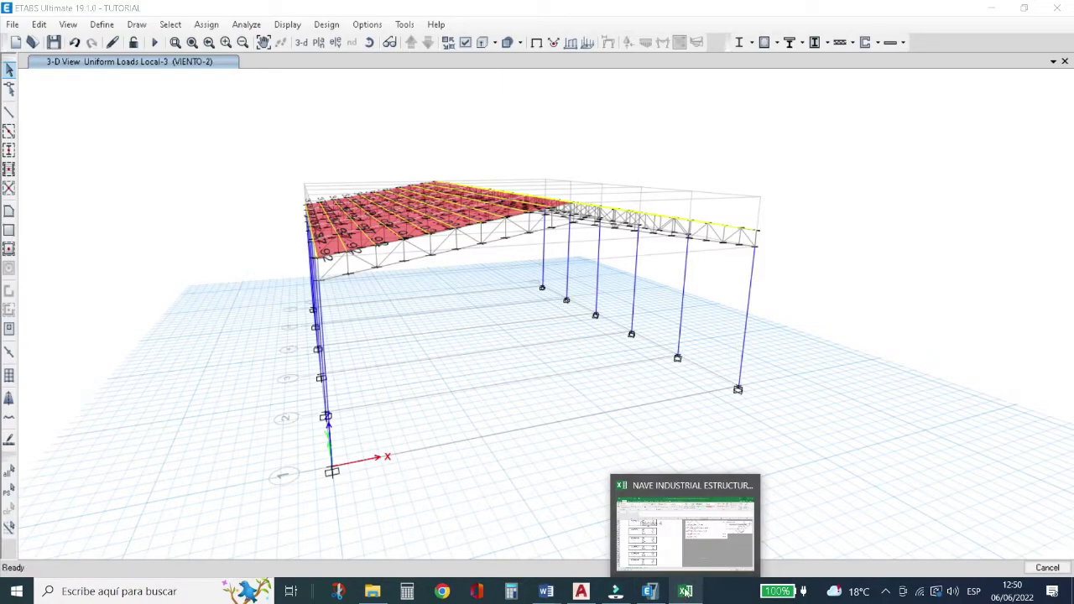
{"action": "key", "text": "alt+Tab"}
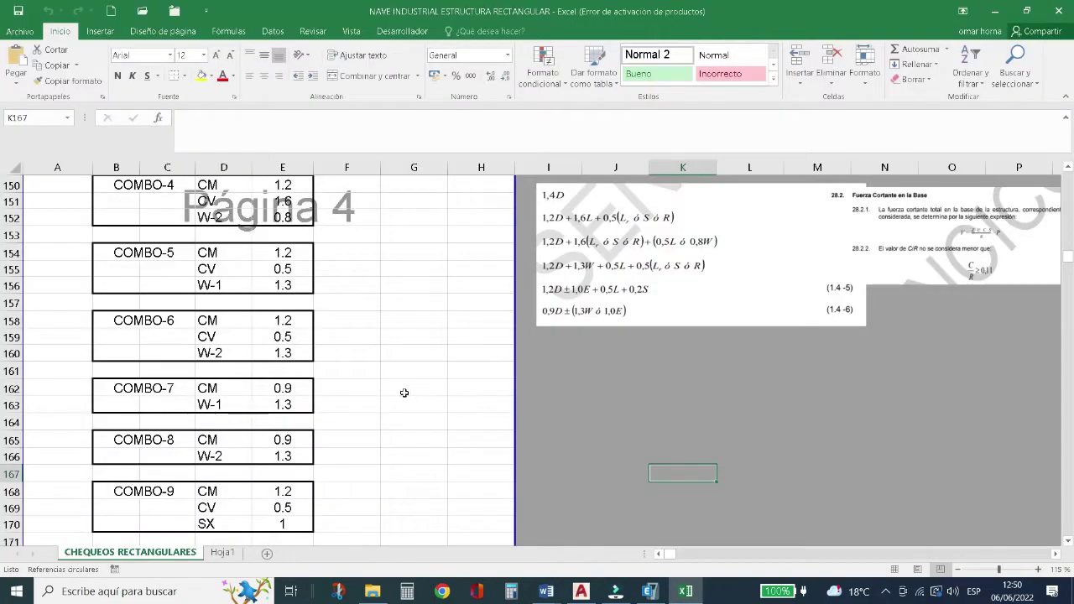
{"action": "scroll", "coordinate": [403, 393], "scroll_direction": "down", "scroll_amount": 3}
{"action": "scroll", "coordinate": [398, 390], "scroll_direction": "down", "scroll_amount": 8}
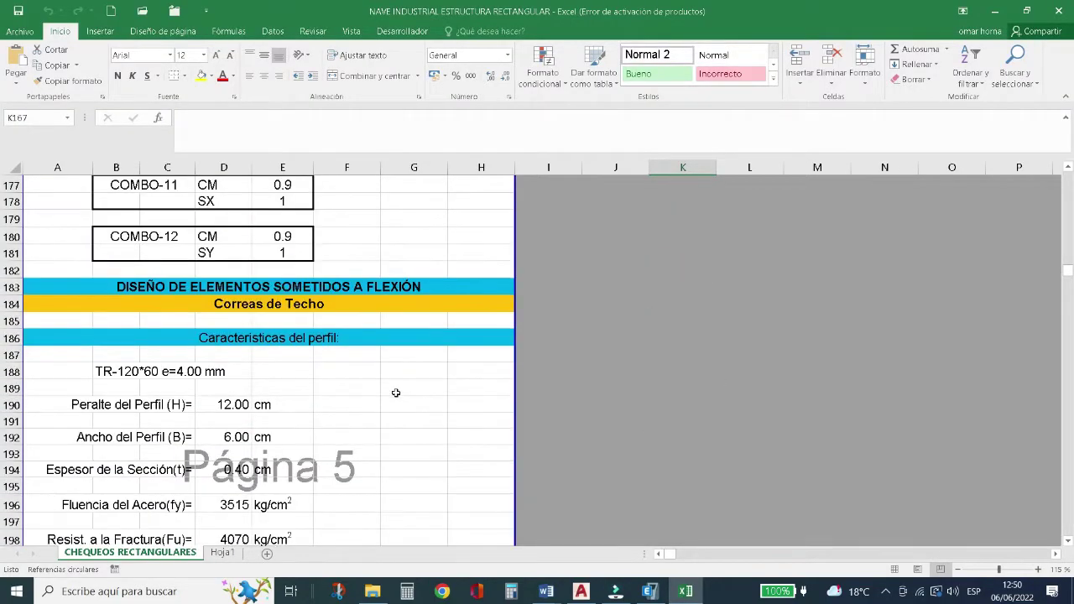
Return to ETABS, dismiss the analysis messages and inspect the 3D steel design results from below the roof.
{"action": "left_click", "coordinate": [650, 594]}
{"action": "key", "text": "alt+Tab"}
{"action": "key", "text": "alt+Tab"}
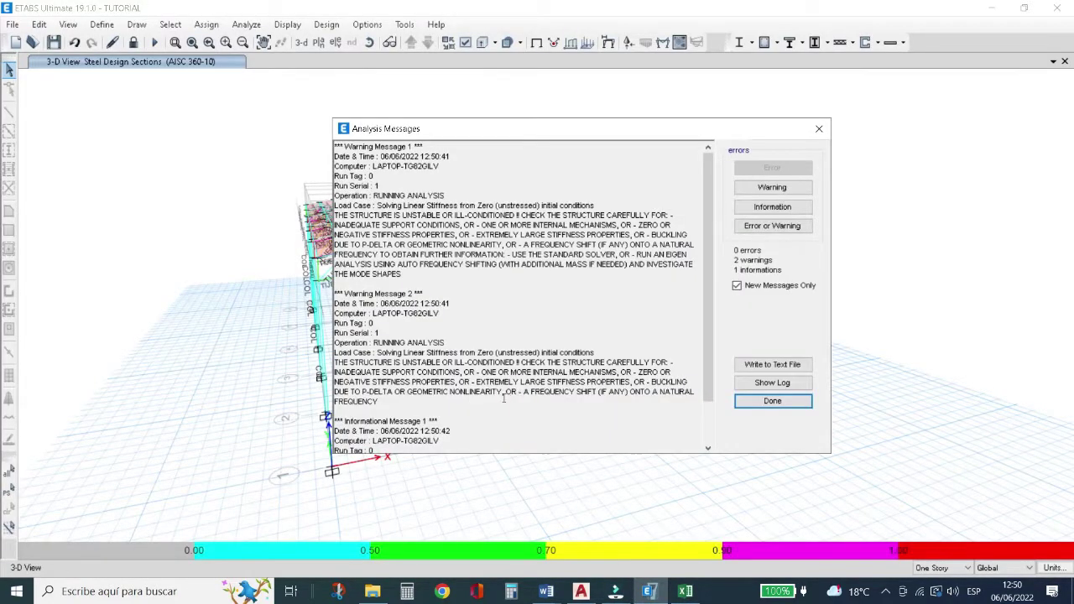
{"action": "left_click", "coordinate": [771, 402]}
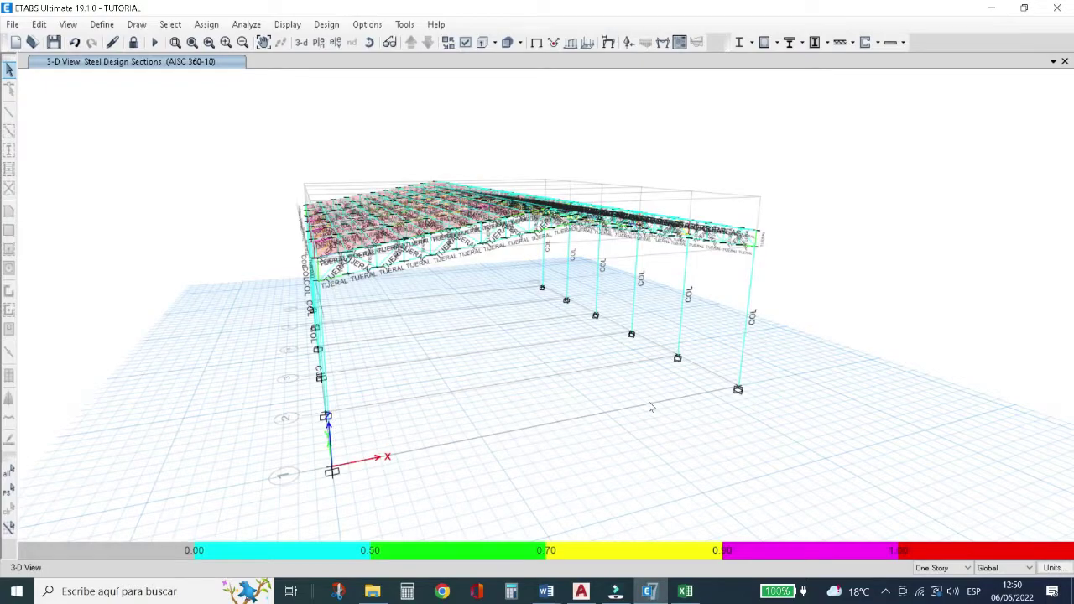
{"action": "left_click", "coordinate": [370, 42]}
{"action": "left_click_drag", "start_coordinate": [552, 377], "coordinate": [506, 347]}
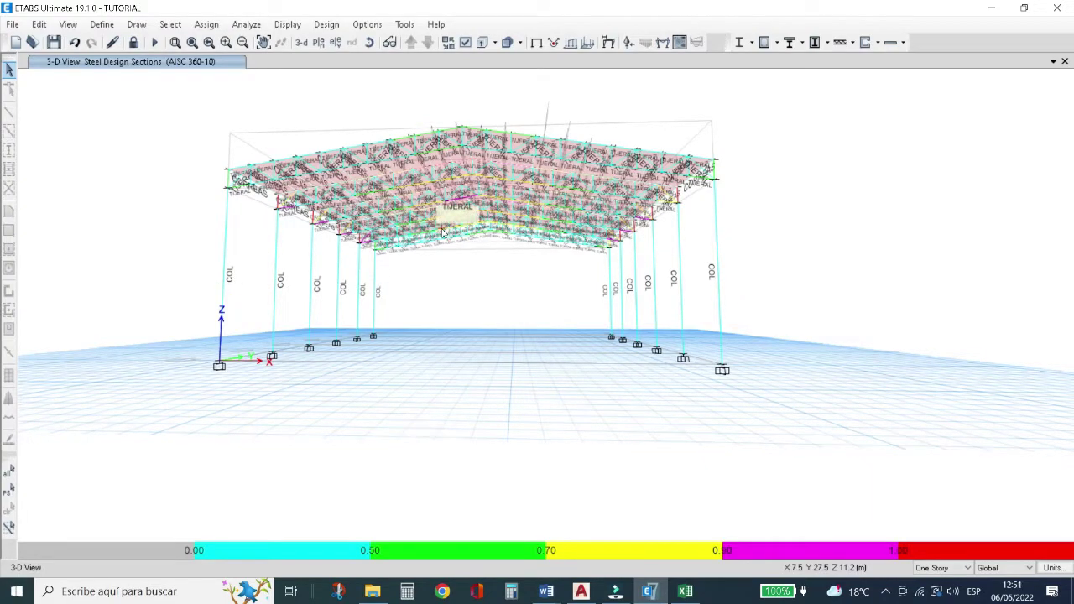
Show the steel design results in the elevation view of grid line 3.
{"action": "left_click", "coordinate": [333, 44]}
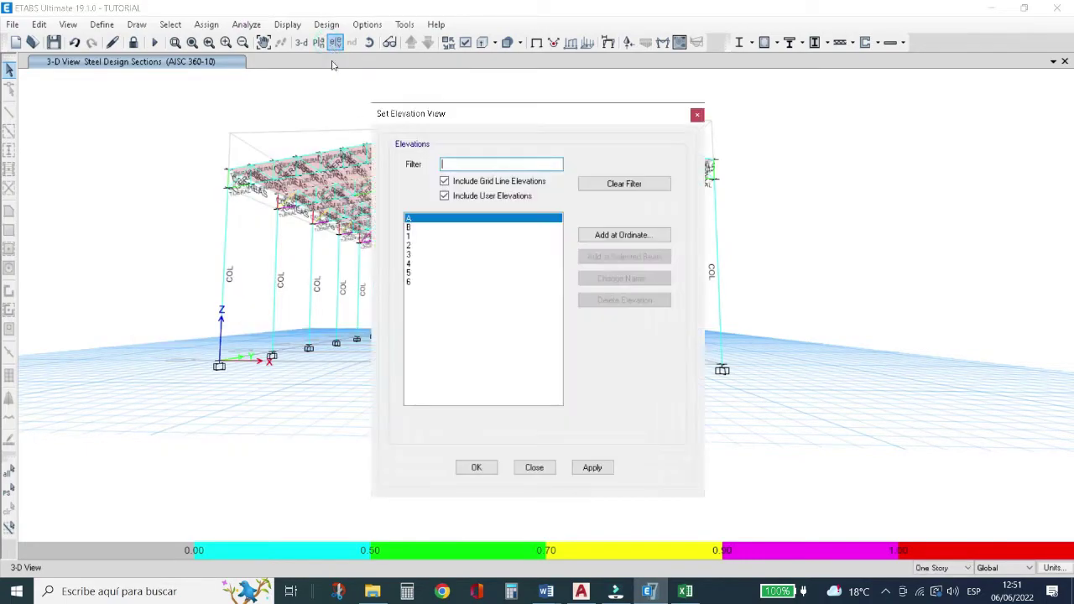
{"action": "left_click", "coordinate": [410, 254]}
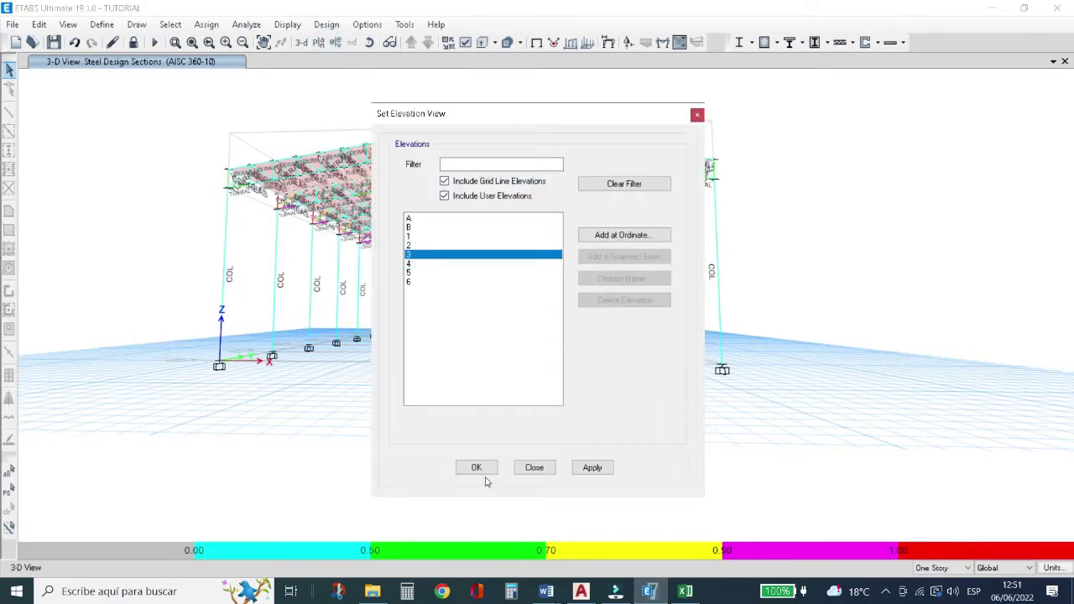
{"action": "left_click", "coordinate": [478, 468]}
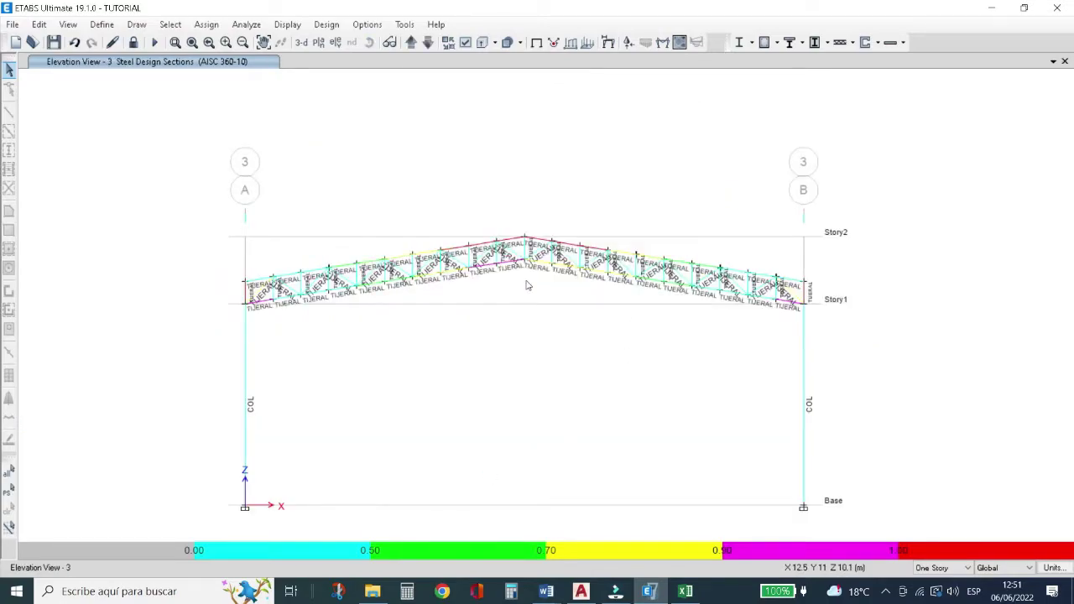
{"action": "scroll", "coordinate": [527, 284], "scroll_direction": "up", "scroll_amount": 3}
{"action": "scroll", "coordinate": [527, 286], "scroll_direction": "down", "scroll_amount": 3}
Review the steel stress check of the truss's top chord member just before the ridge, comparing the ratios across load combinations.
{"action": "left_click", "coordinate": [486, 245]}
{"action": "right_click", "coordinate": [487, 245]}
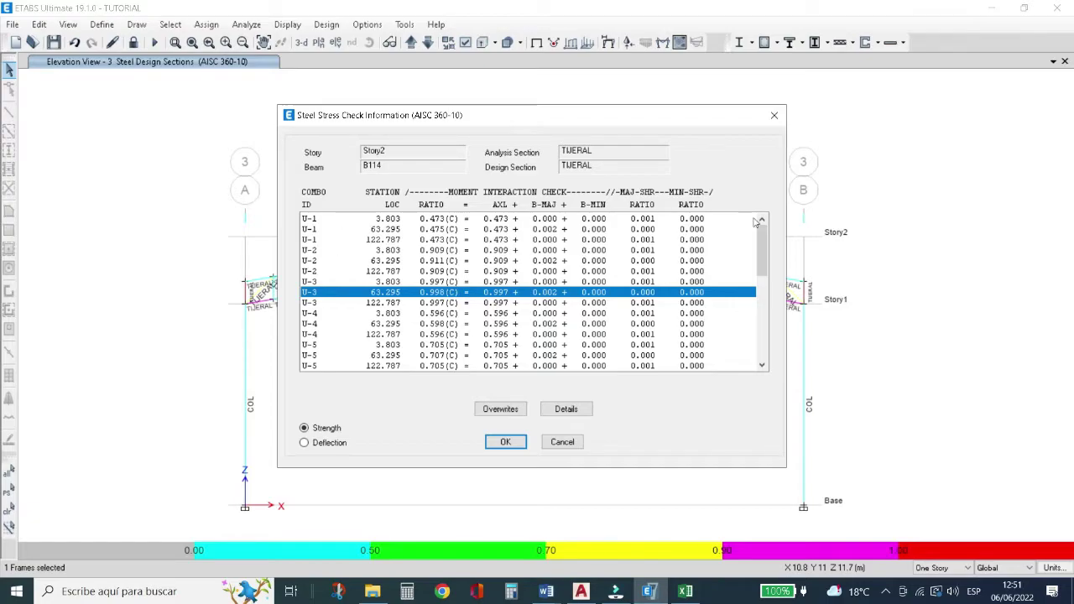
{"action": "mouse_move", "coordinate": [765, 258]}
{"action": "left_mouse_down"}
{"action": "mouse_move", "coordinate": [760, 344]}
{"action": "mouse_move", "coordinate": [761, 269]}
{"action": "left_mouse_up"}
{"action": "left_click", "coordinate": [330, 260]}
{"action": "scroll", "coordinate": [329, 276], "scroll_direction": "up", "scroll_amount": 1}
{"action": "left_click", "coordinate": [418, 295]}
{"action": "left_click", "coordinate": [506, 442]}
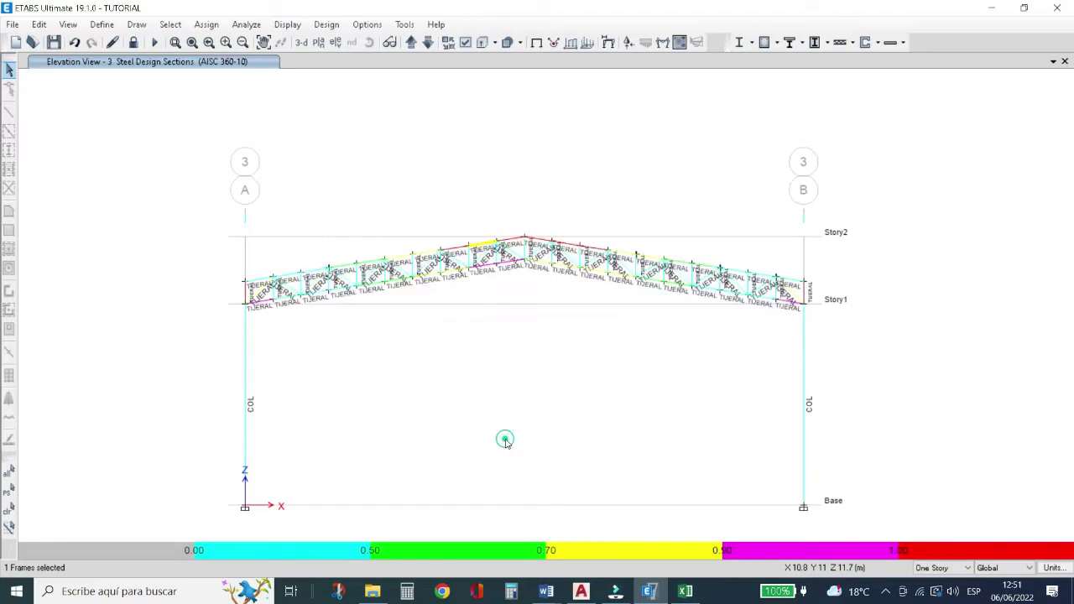
Review the steel stress check of the truss's bottom chord member near midspan on the grid A side.
{"action": "left_click", "coordinate": [485, 270]}
{"action": "right_click", "coordinate": [485, 270]}
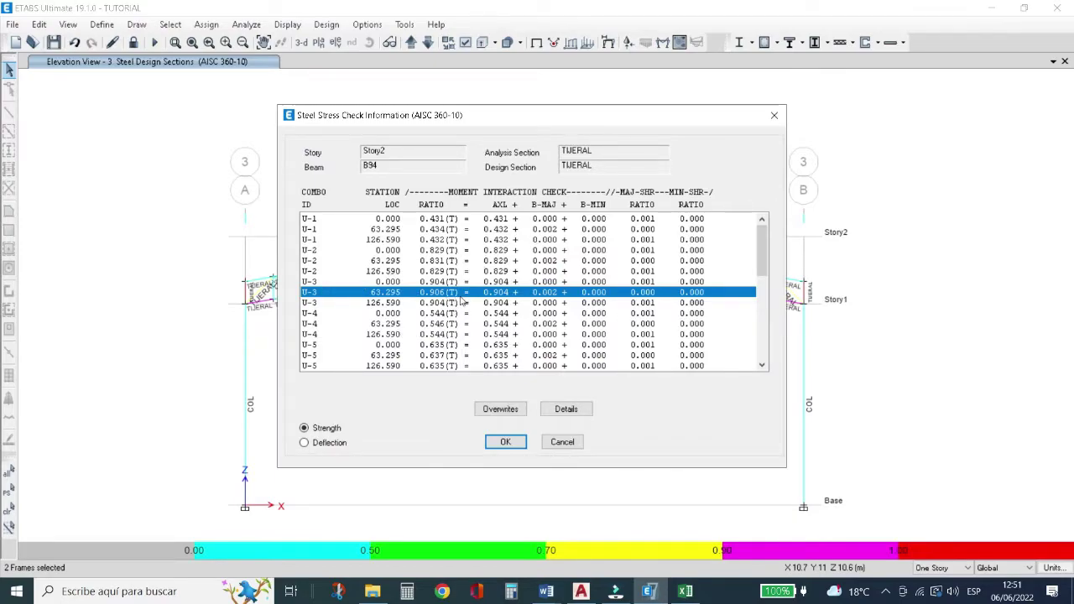
{"action": "left_click", "coordinate": [505, 442]}
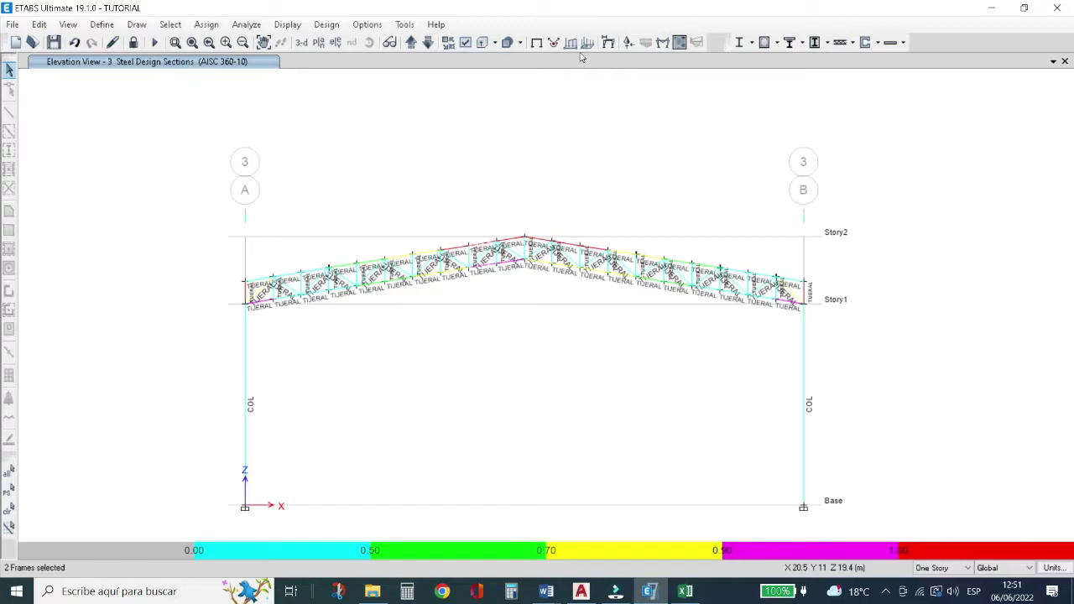
Display the deformed shape of the grid 3 frame for load case PP and check the displacements of the bottom chord joint below the ridge.
{"action": "left_click", "coordinate": [609, 42]}
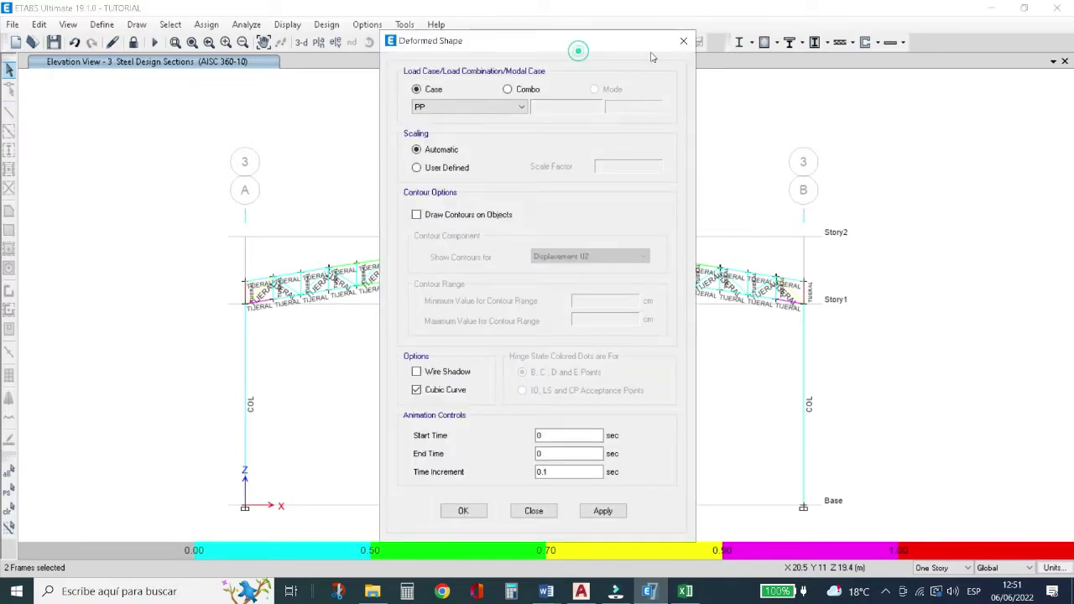
{"action": "left_click_drag", "start_coordinate": [560, 42], "coordinate": [912, 43]}
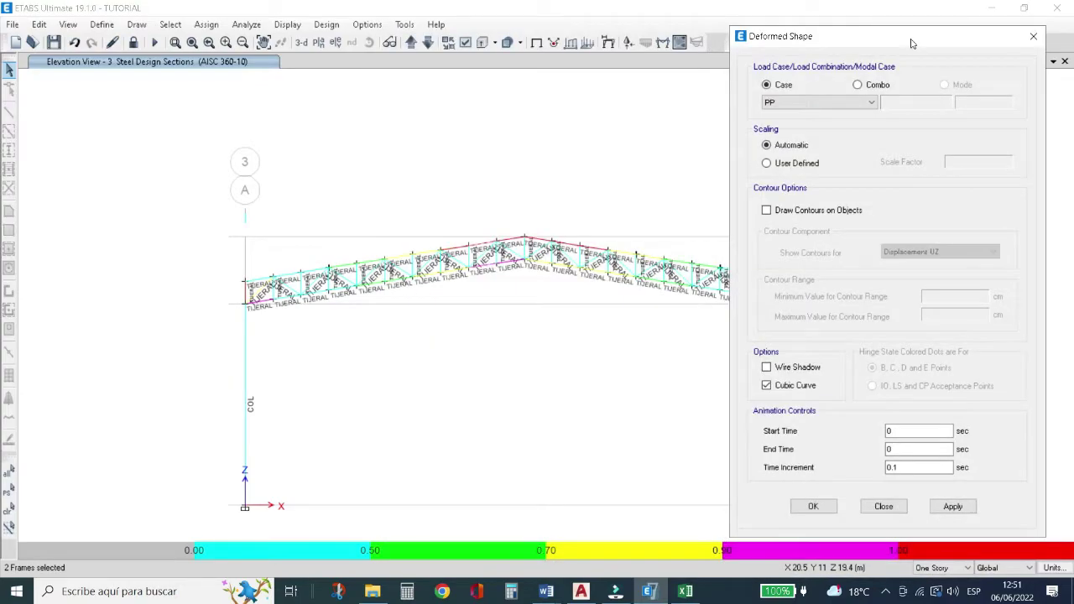
{"action": "left_click", "coordinate": [965, 510]}
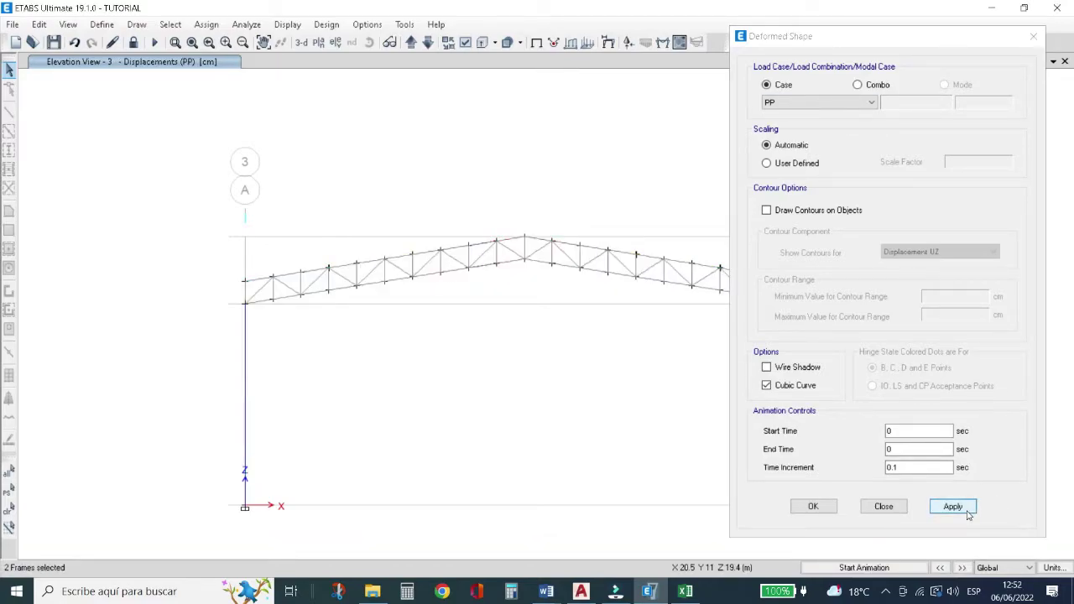
{"action": "right_click", "coordinate": [526, 263]}
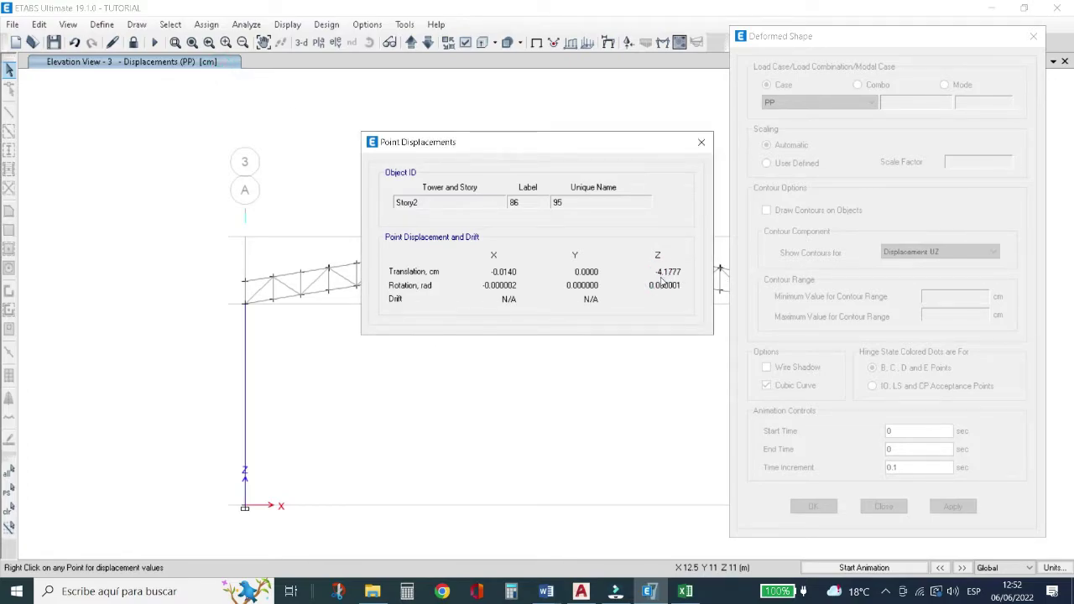
{"action": "left_click", "coordinate": [702, 142]}
Switch the deformed shape to load case CV and inspect the bottom chord joint below the ridge.
{"action": "left_click", "coordinate": [829, 102]}
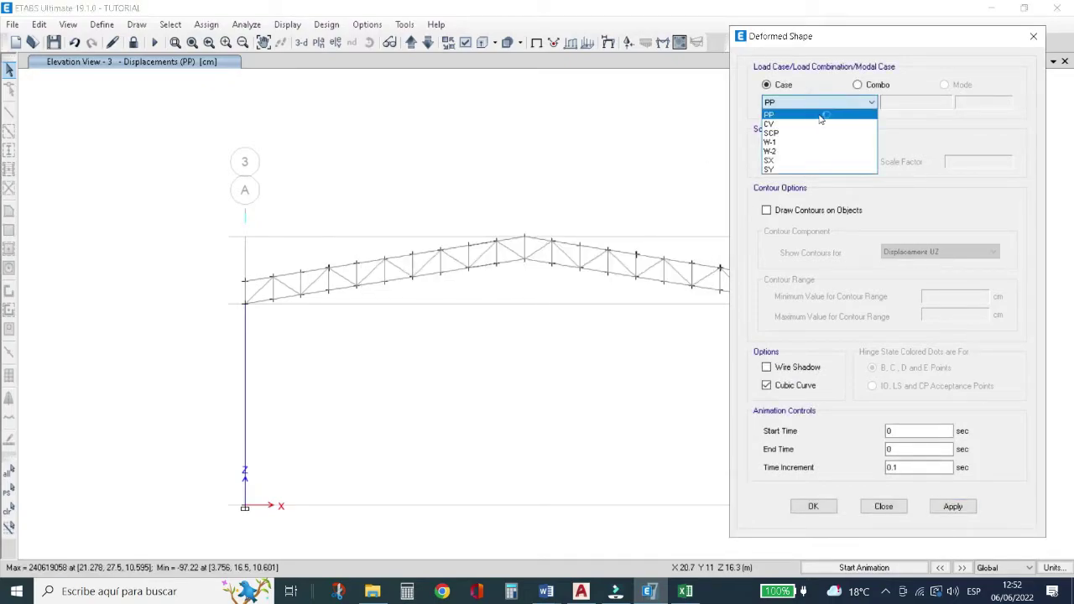
{"action": "left_click", "coordinate": [820, 120]}
{"action": "left_click", "coordinate": [953, 506]}
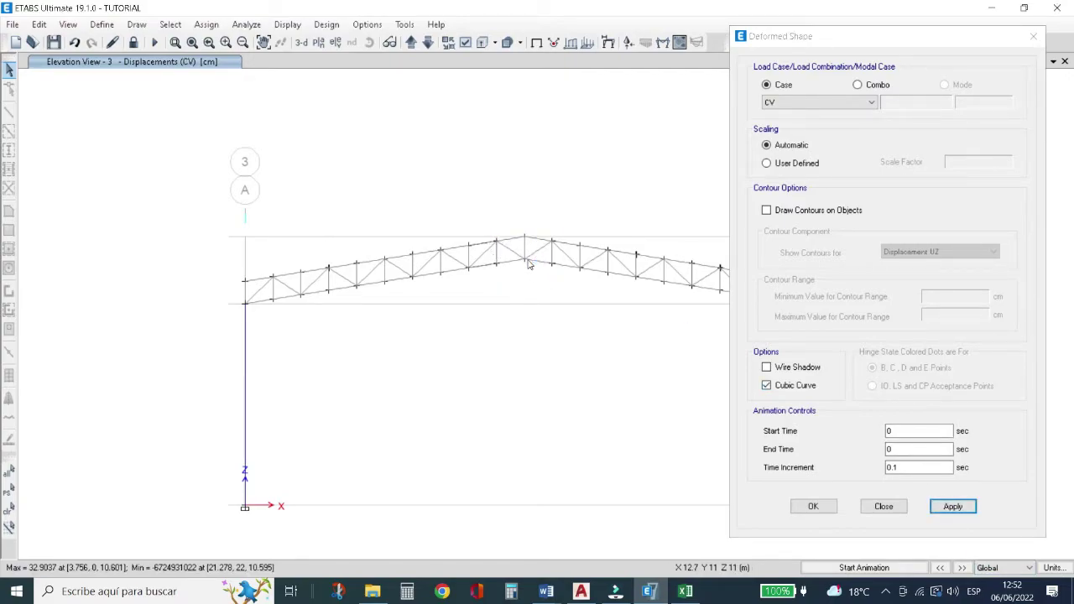
{"action": "mouse_move", "coordinate": [524, 263]}
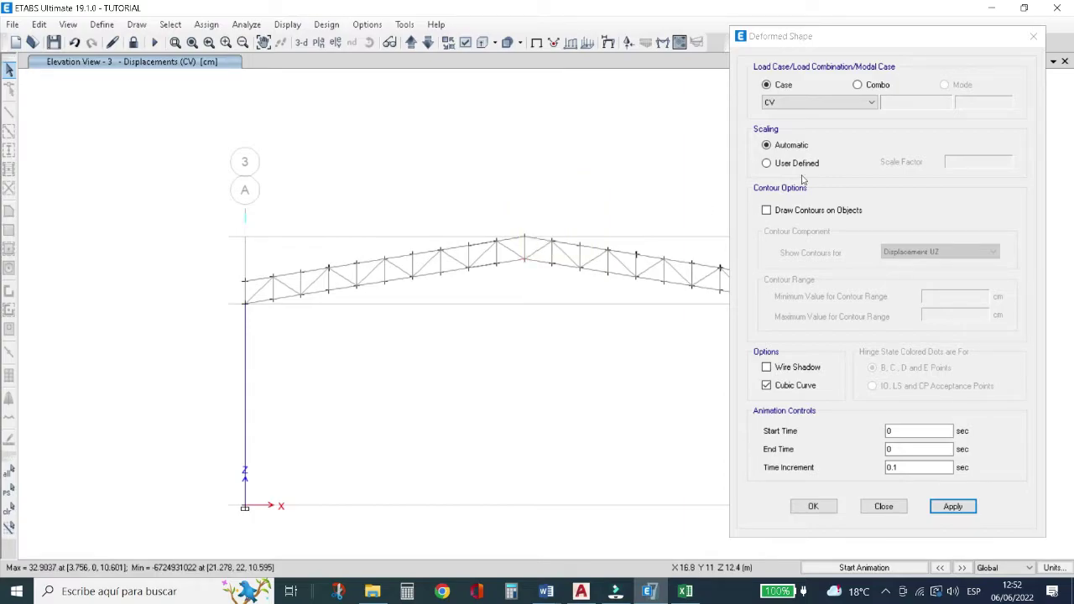
Show the truss's deformed shape for load case SCP.
{"action": "left_click", "coordinate": [827, 103]}
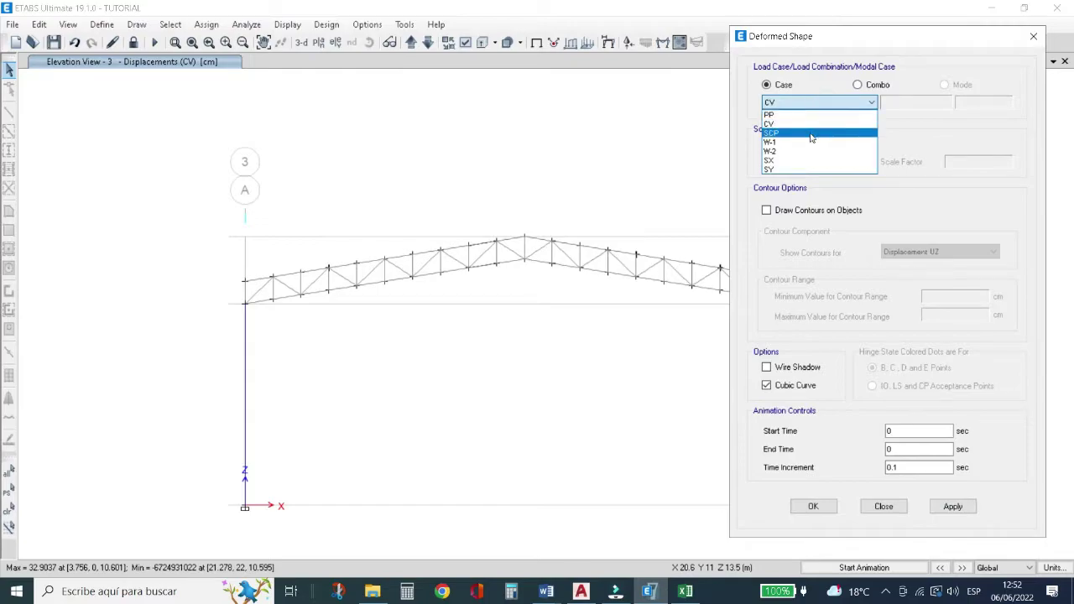
{"action": "left_click", "coordinate": [808, 133]}
{"action": "left_click", "coordinate": [954, 506]}
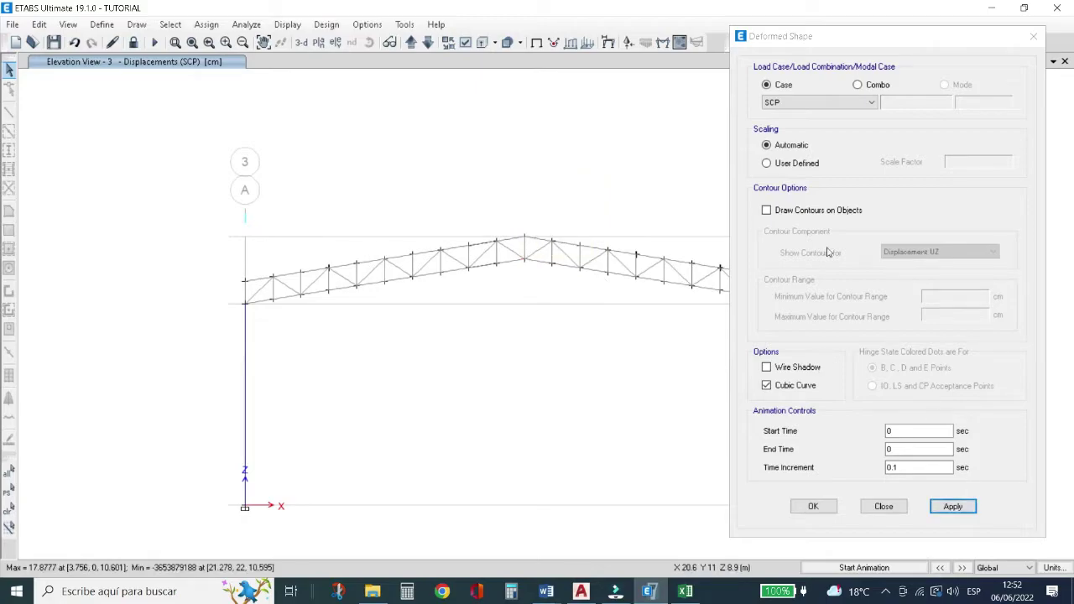
Show the deformed shape for wind case W-1 and check the displacements of the top chord joint at the ridge.
{"action": "left_click", "coordinate": [811, 104]}
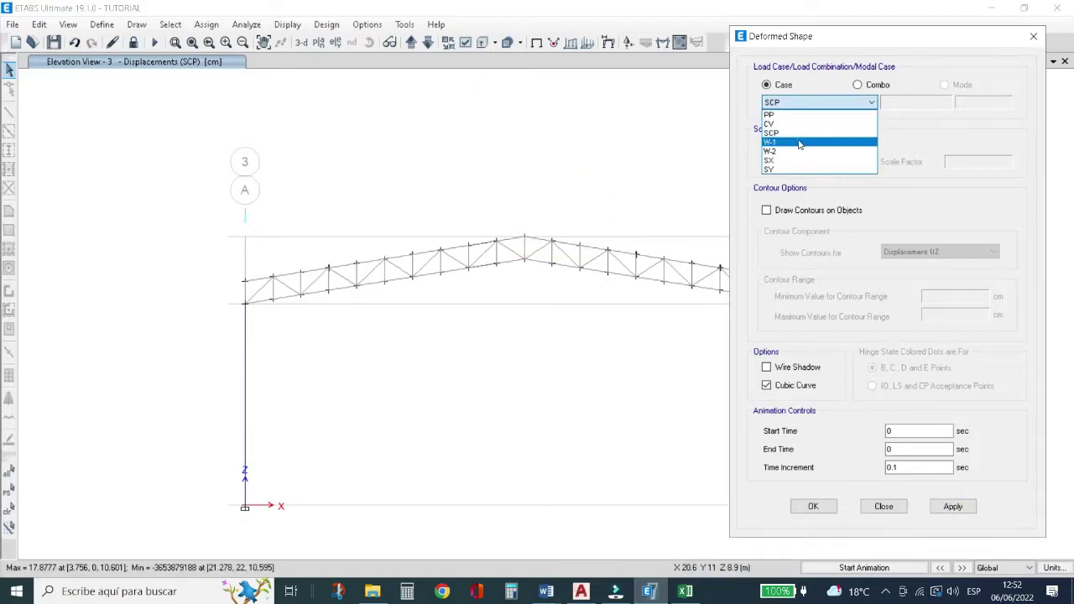
{"action": "left_click", "coordinate": [803, 142]}
{"action": "left_click", "coordinate": [953, 506]}
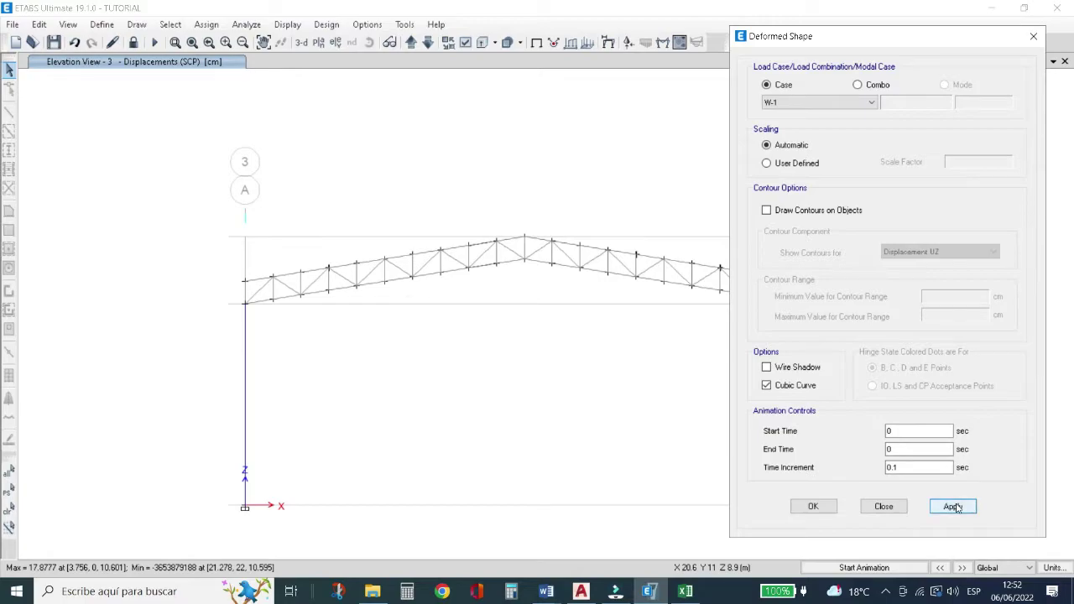
{"action": "mouse_move", "coordinate": [527, 243]}
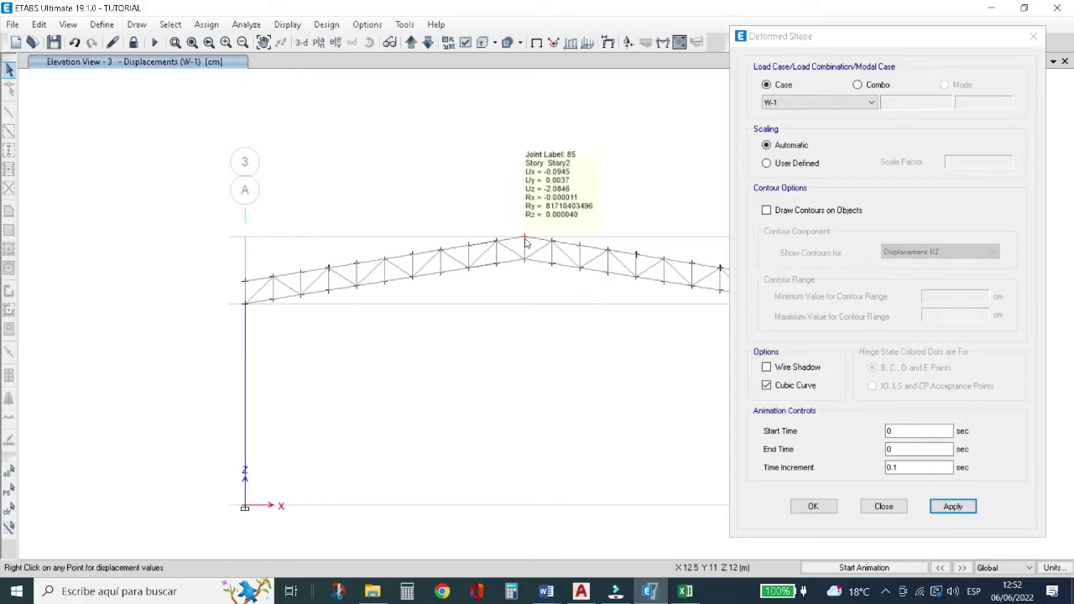
{"action": "right_click", "coordinate": [526, 243]}
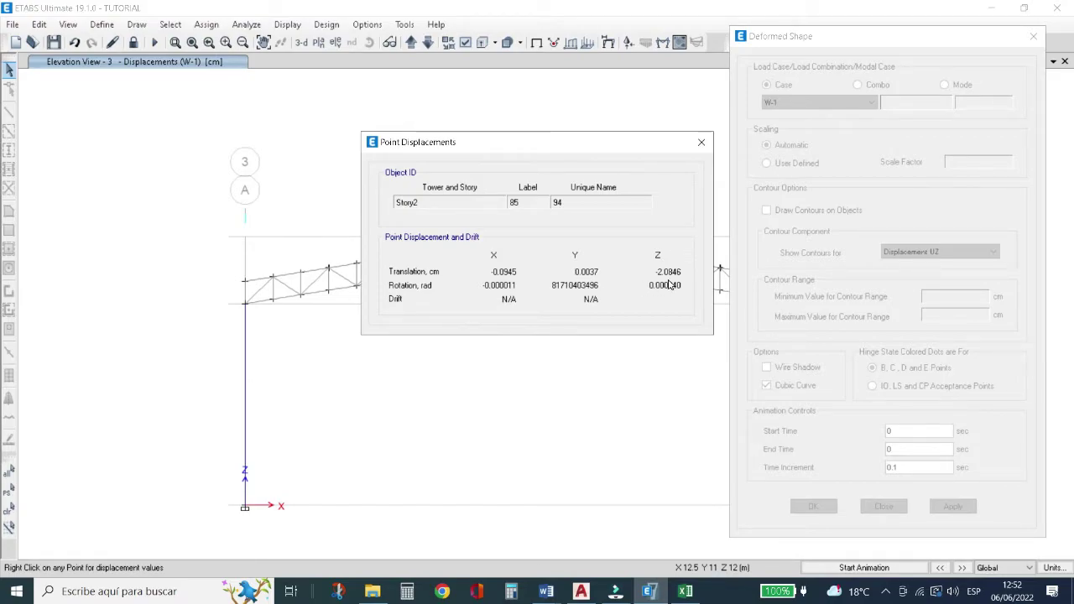
{"action": "left_click", "coordinate": [704, 144]}
Show the deformed shape for wind case W-2 and check the displacements at the ridge and at the top chord end joint on grid A.
{"action": "left_click", "coordinate": [843, 102]}
{"action": "left_click", "coordinate": [808, 151]}
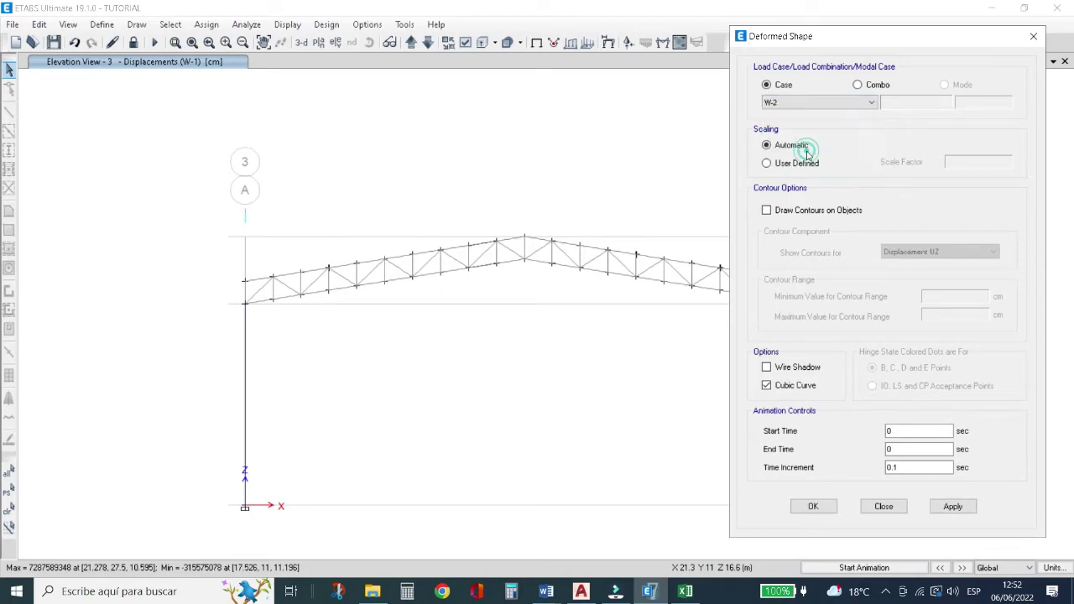
{"action": "left_click", "coordinate": [949, 507]}
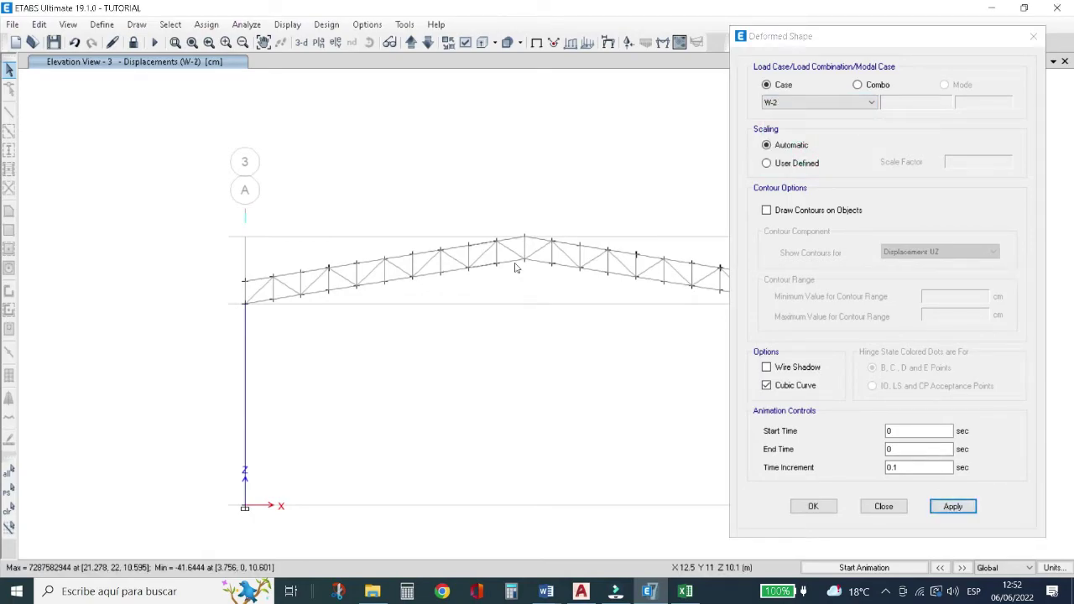
{"action": "mouse_move", "coordinate": [522, 241]}
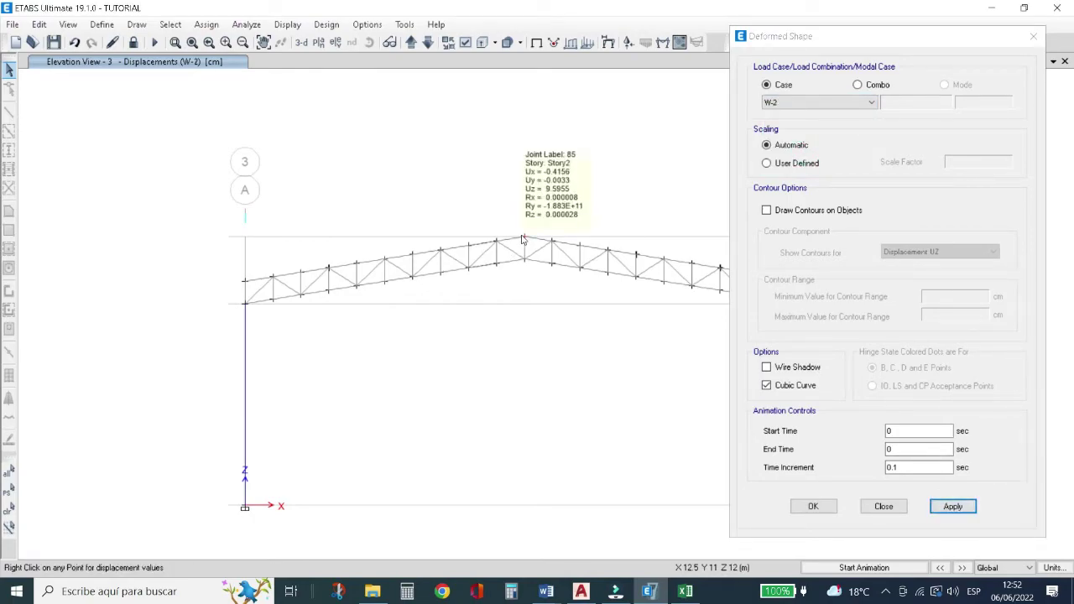
{"action": "right_click", "coordinate": [246, 284]}
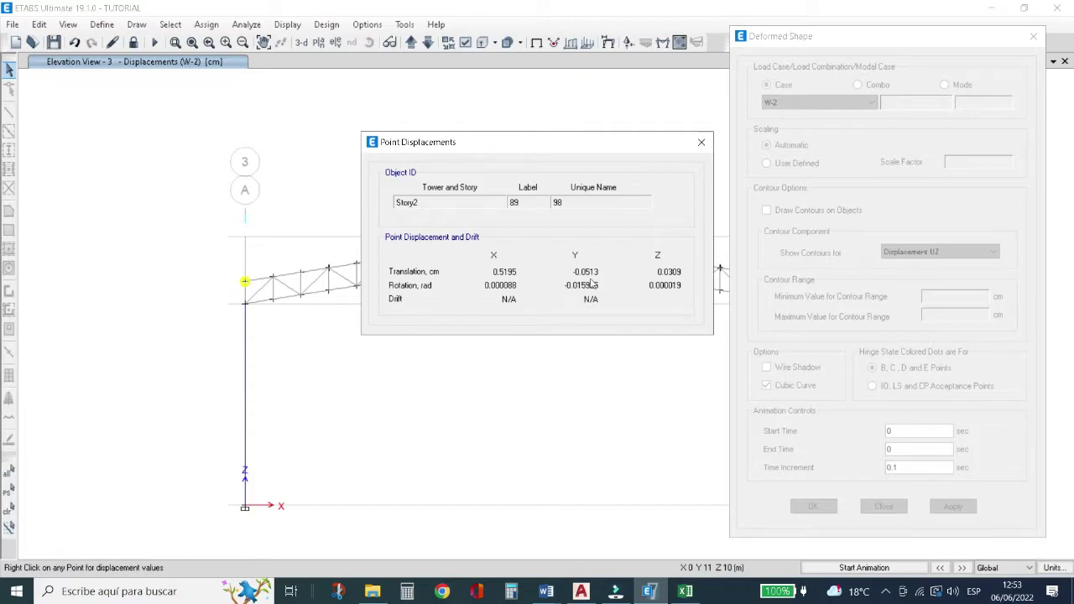
{"action": "left_click", "coordinate": [700, 144]}
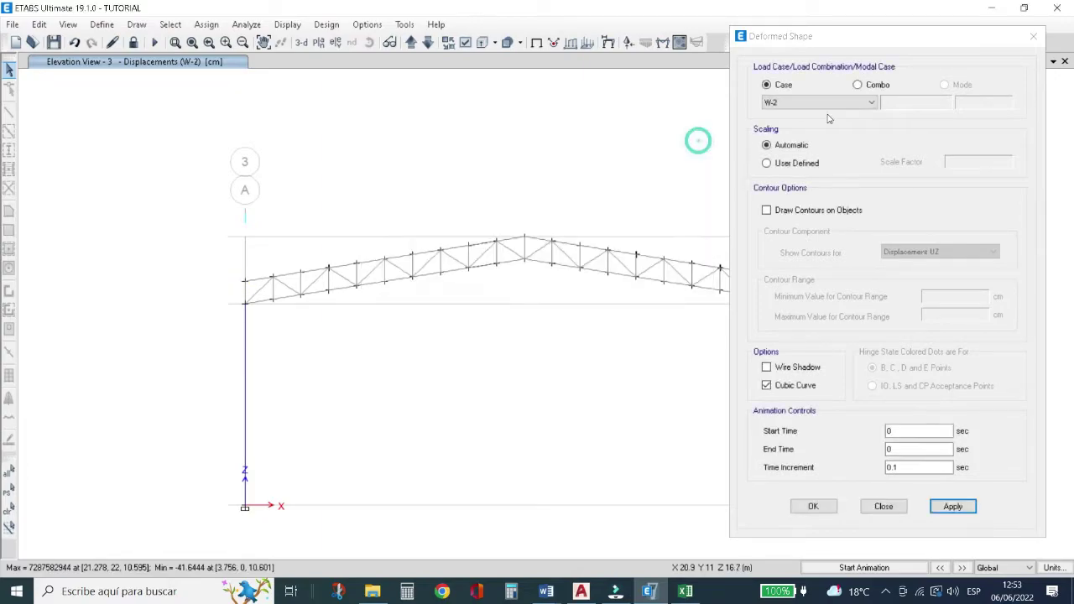
Show the deformed shape for seismic case SX, step 1, and check the displacements of the top chord end joint on grid A.
{"action": "left_click", "coordinate": [842, 102]}
{"action": "left_click", "coordinate": [818, 160]}
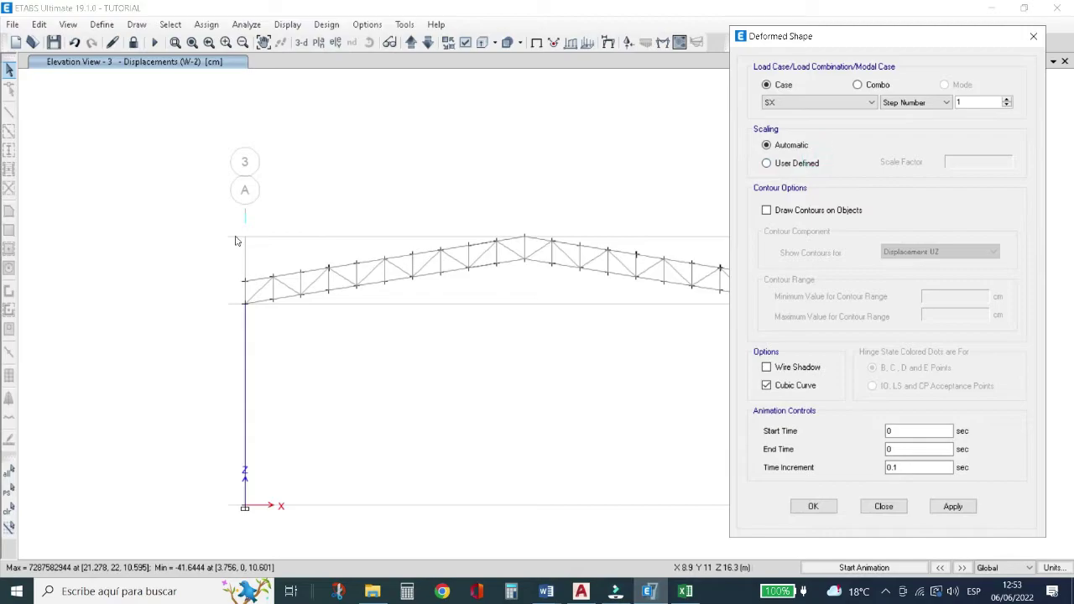
{"action": "left_click", "coordinate": [953, 506]}
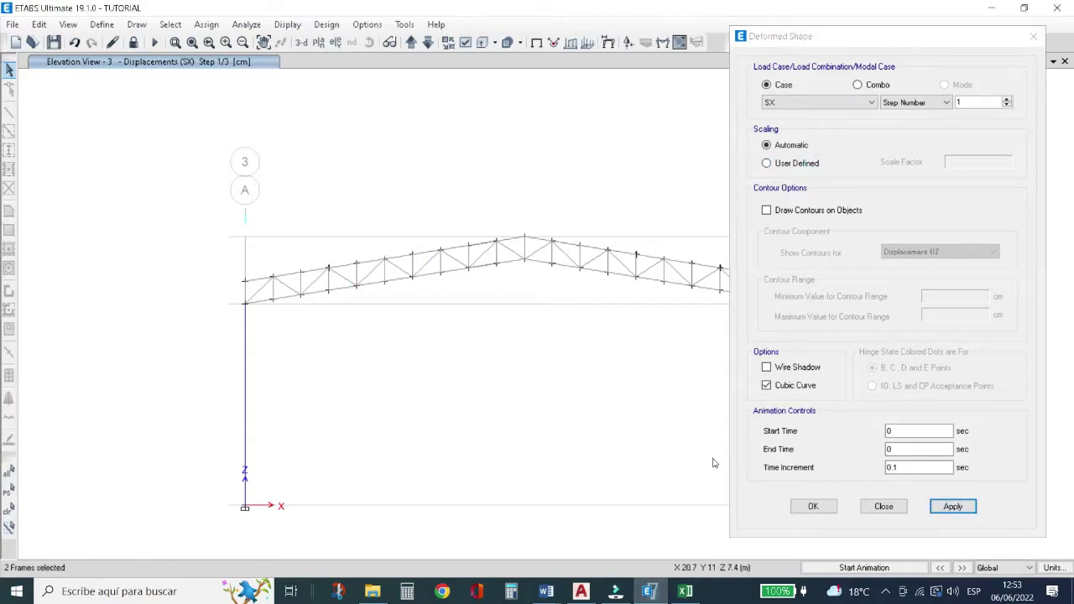
{"action": "right_click", "coordinate": [245, 284]}
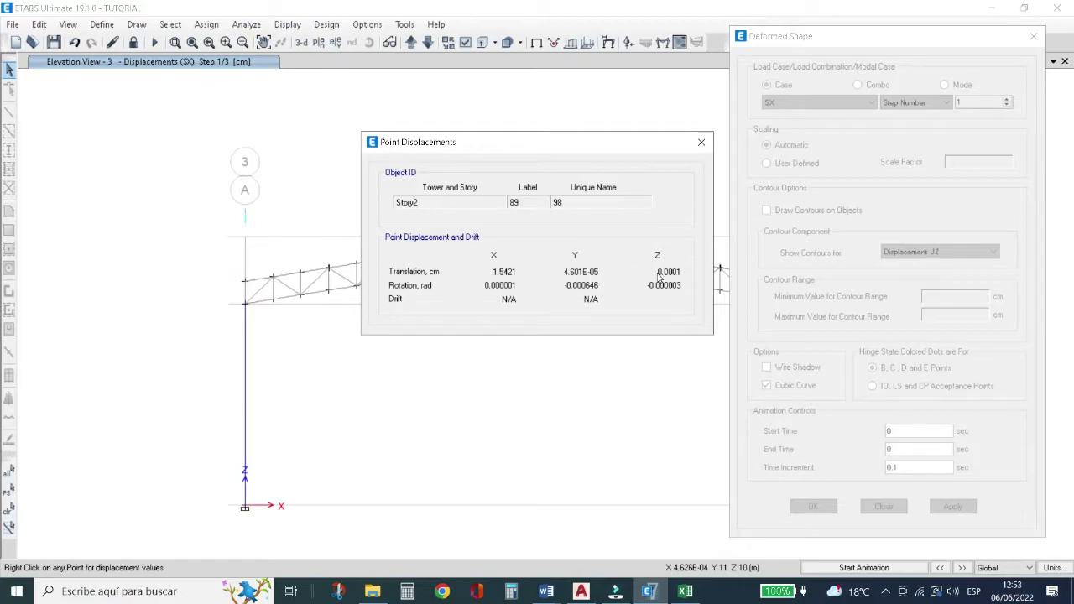
{"action": "left_click", "coordinate": [702, 144]}
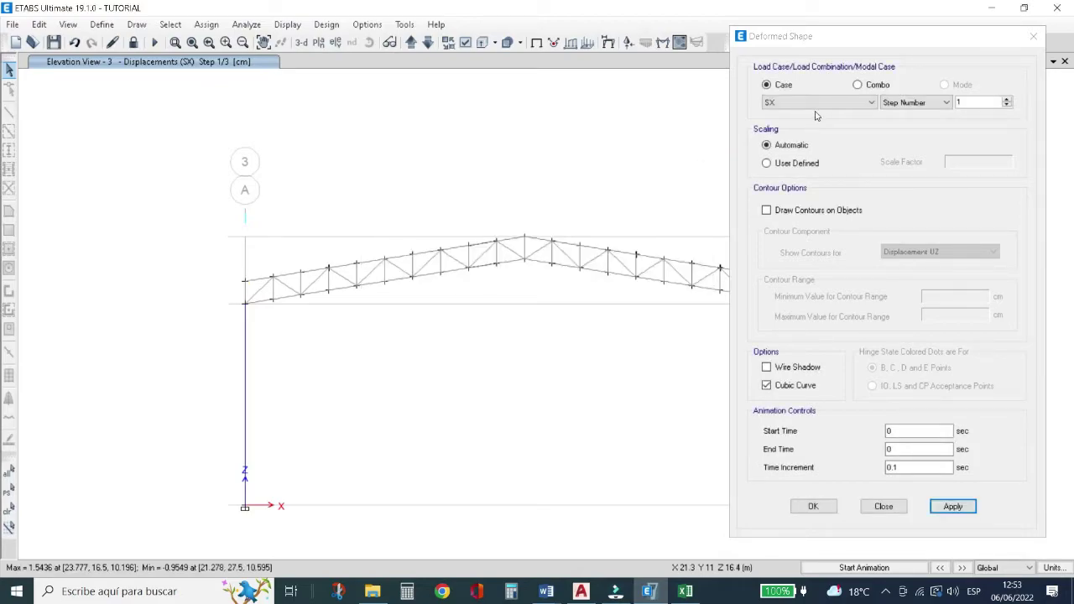
Show the deformed shape for seismic case SY, step 1, and check the displacements of the top chord end joint on grid A.
{"action": "left_click", "coordinate": [820, 103]}
{"action": "left_click", "coordinate": [795, 171]}
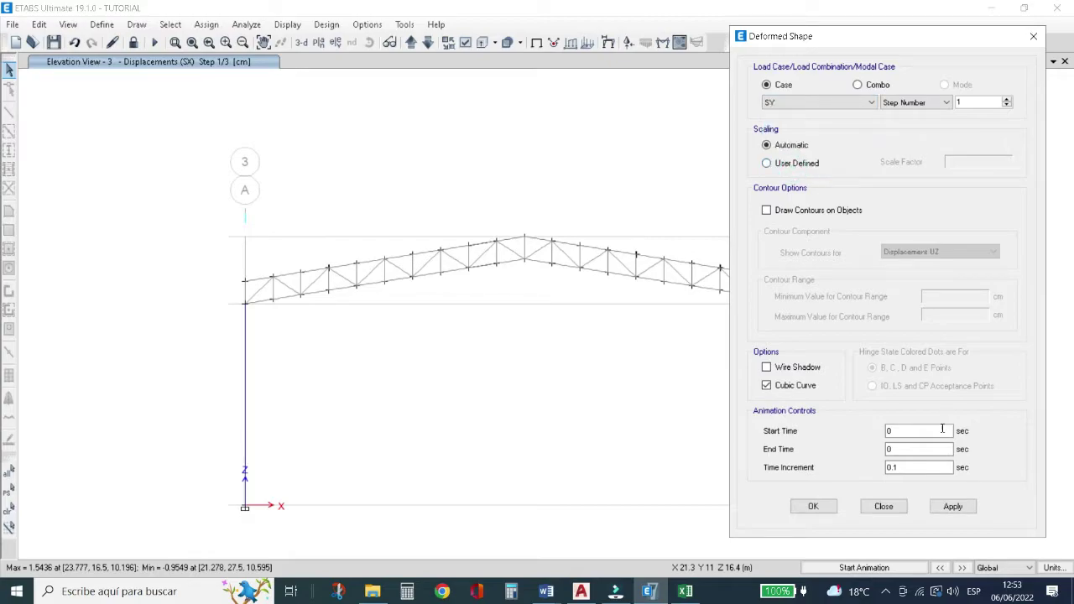
{"action": "left_click", "coordinate": [952, 507]}
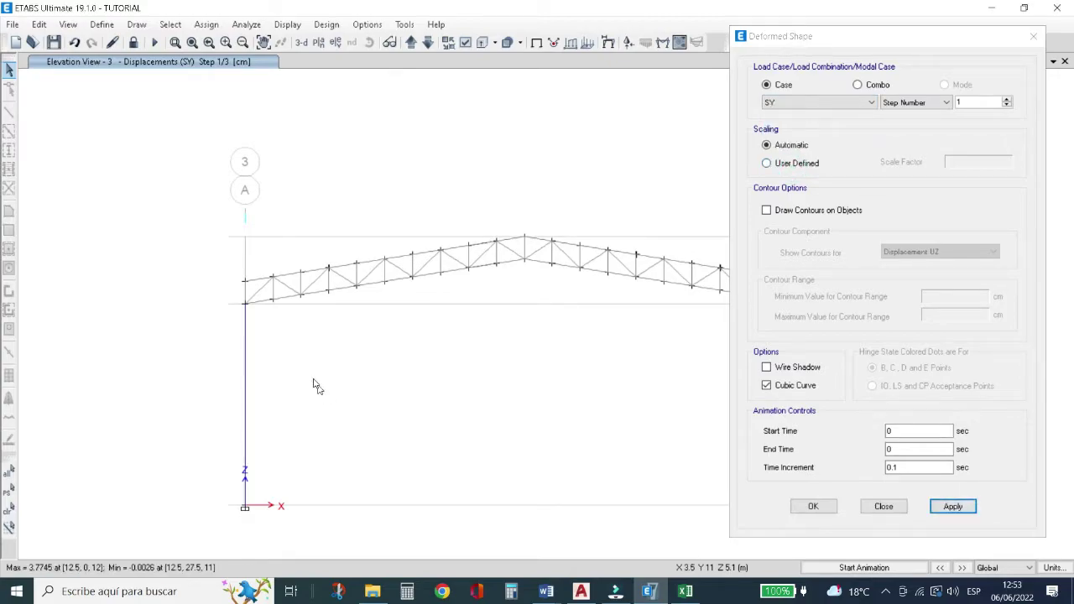
{"action": "right_click", "coordinate": [244, 282]}
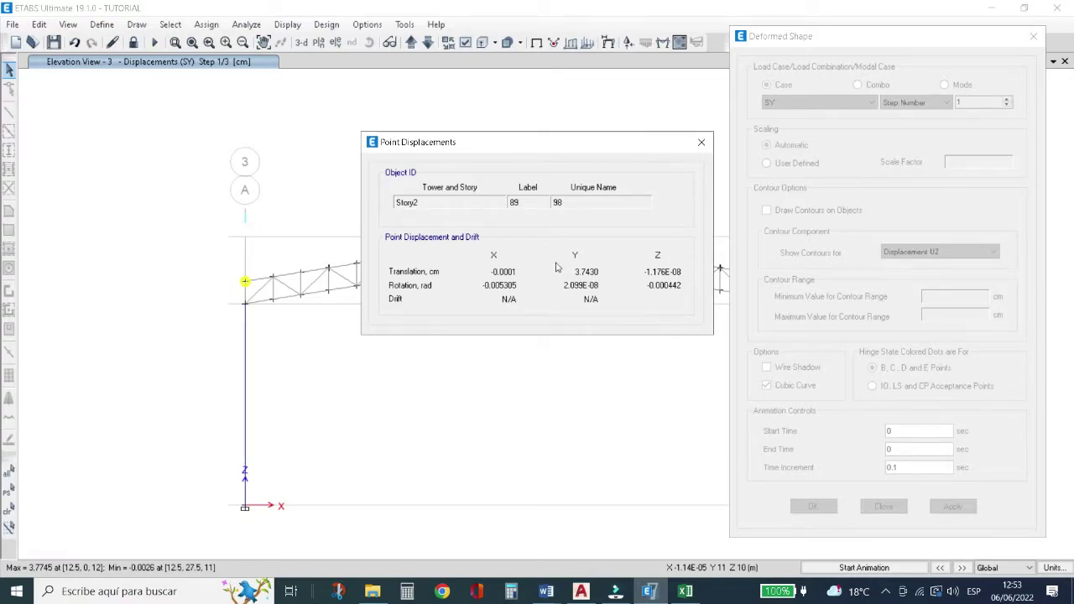
{"action": "left_click", "coordinate": [700, 142]}
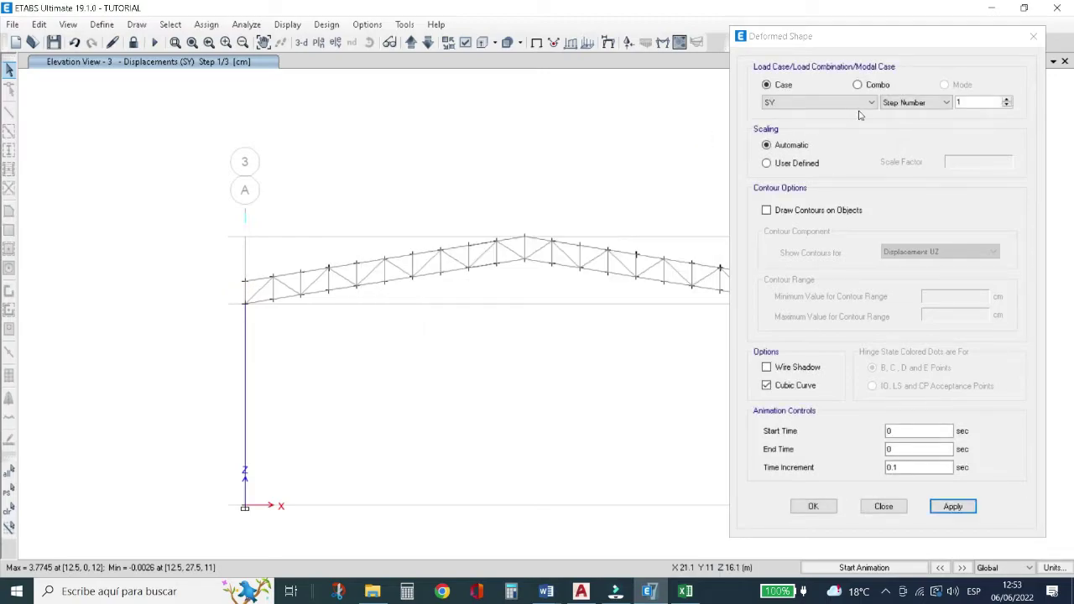
Look through the load combinations available for the deformed shape, keeping SERVICIO selected.
{"action": "left_click", "coordinate": [857, 85]}
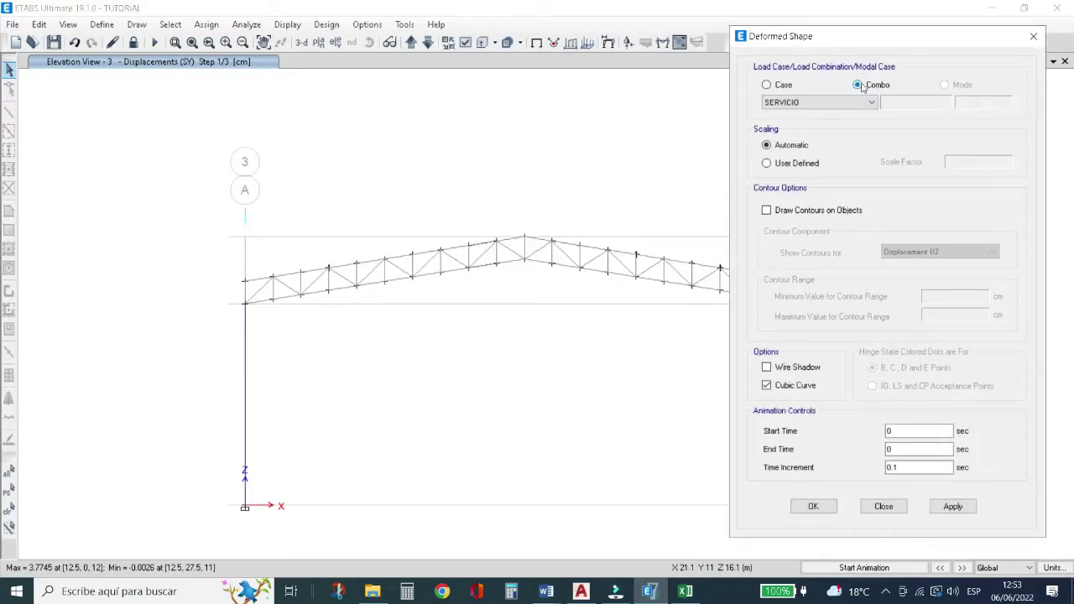
{"action": "left_click", "coordinate": [822, 103]}
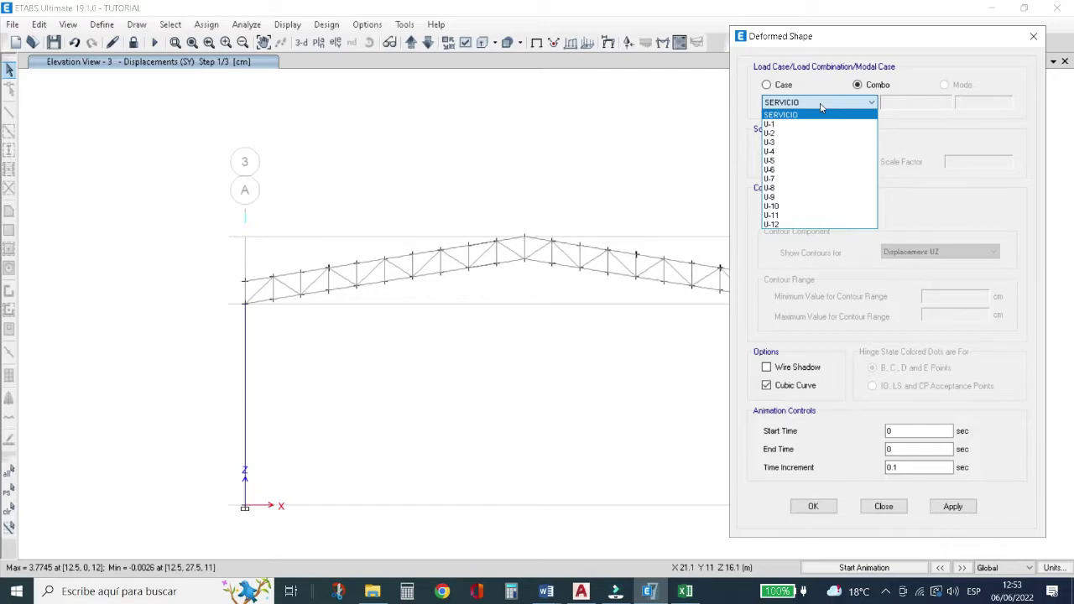
{"action": "left_click", "coordinate": [819, 104]}
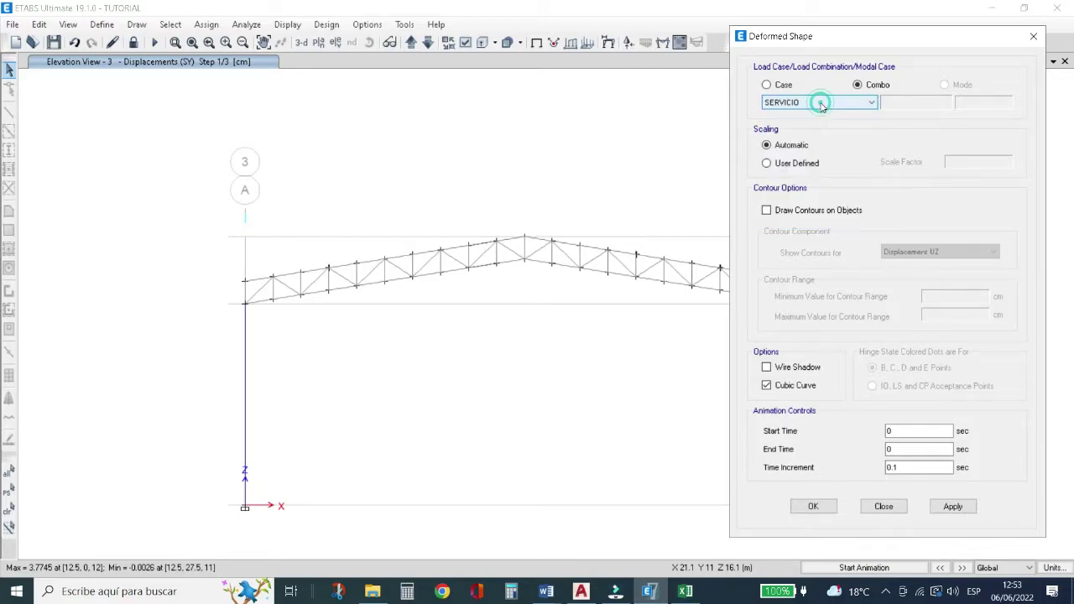
Return to single load cases, show the W-2 deformed shape and check the displacements of the bottom chord joint below the ridge.
{"action": "left_click", "coordinate": [769, 86]}
{"action": "left_click", "coordinate": [803, 102]}
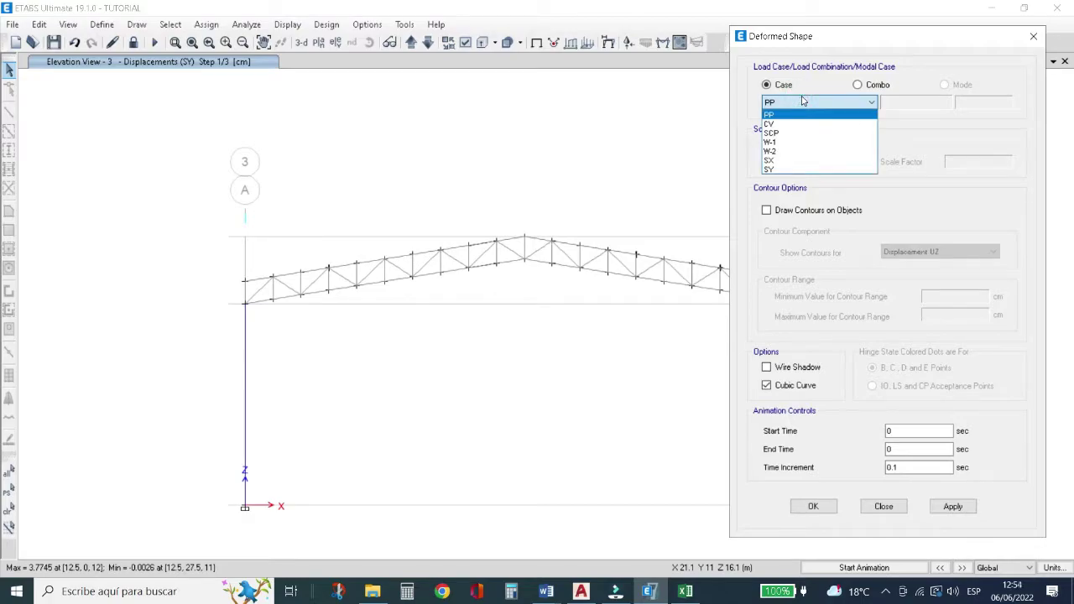
{"action": "left_click", "coordinate": [791, 151]}
{"action": "left_click", "coordinate": [952, 506]}
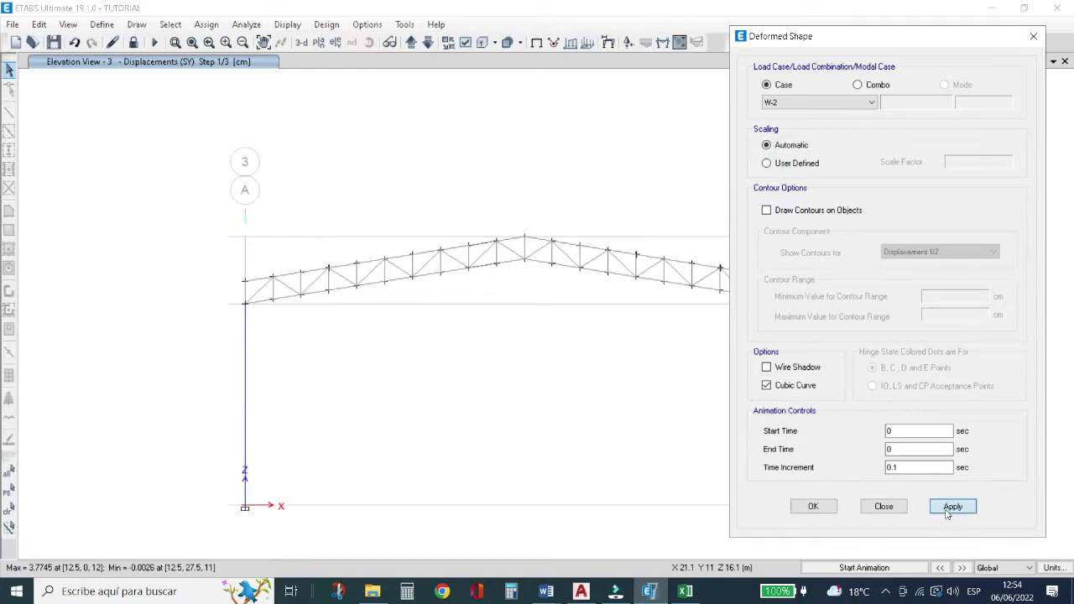
{"action": "mouse_move", "coordinate": [527, 265]}
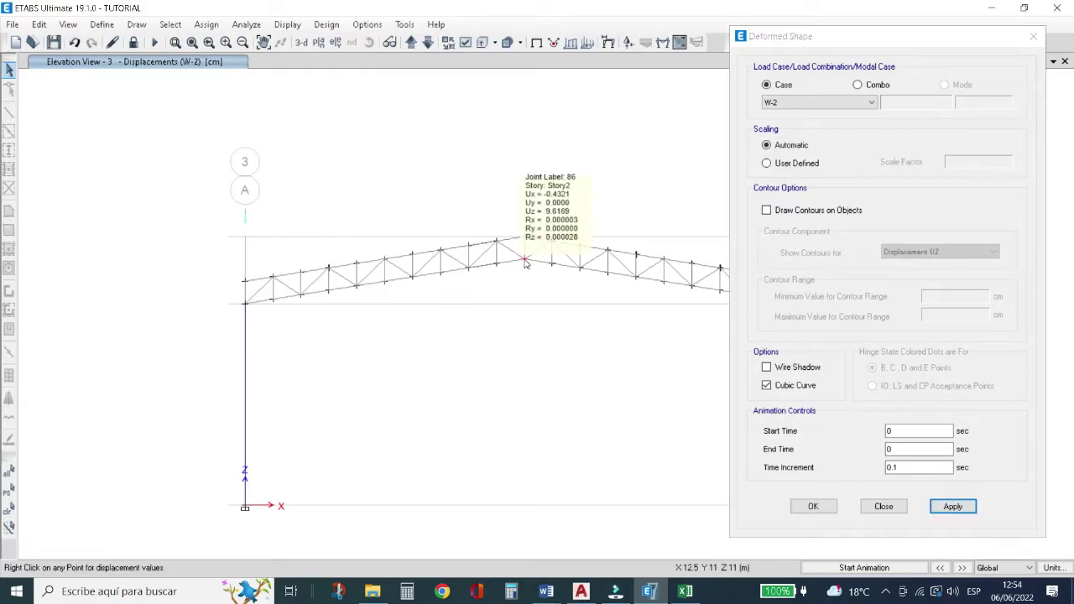
{"action": "right_click", "coordinate": [523, 265]}
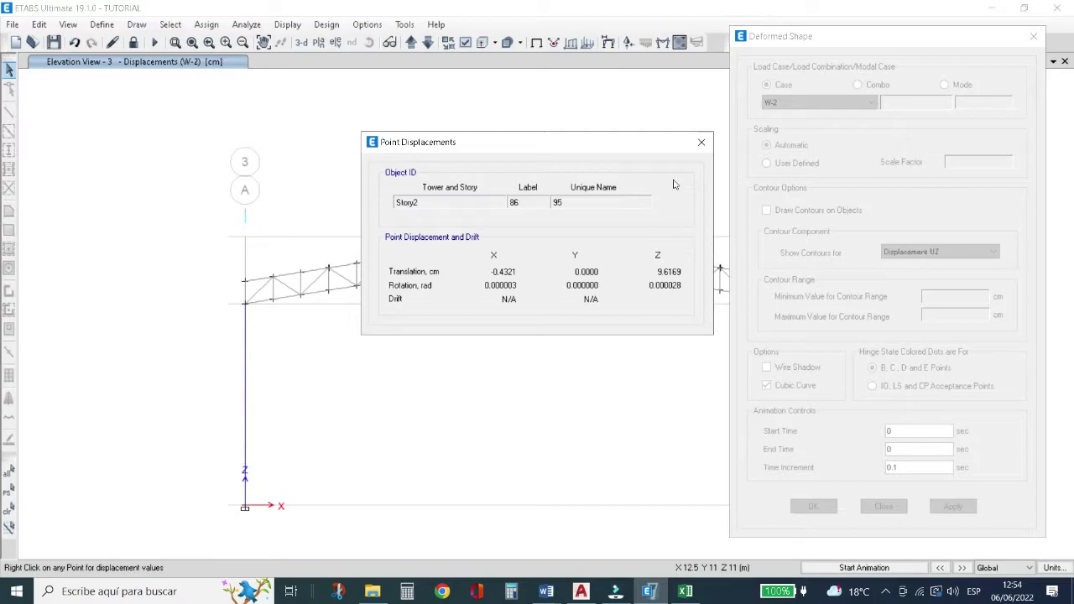
{"action": "left_click", "coordinate": [701, 142]}
Show the deformed shape for load case PP again and recheck the displacement of the bottom chord joint below the ridge.
{"action": "left_click", "coordinate": [808, 104]}
{"action": "left_click", "coordinate": [801, 121]}
{"action": "left_click", "coordinate": [953, 507]}
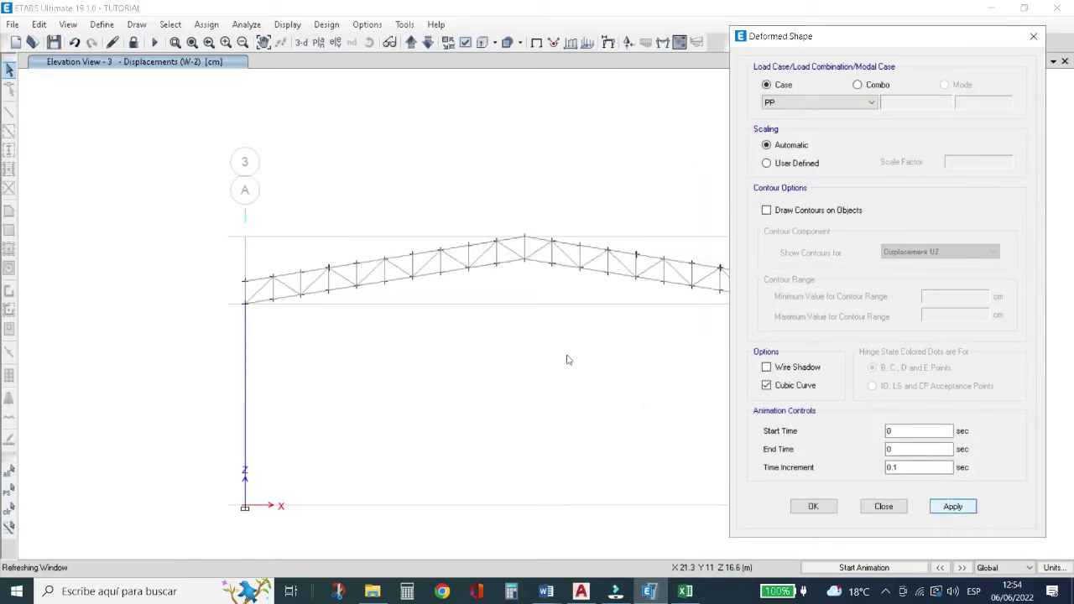
{"action": "mouse_move", "coordinate": [525, 267]}
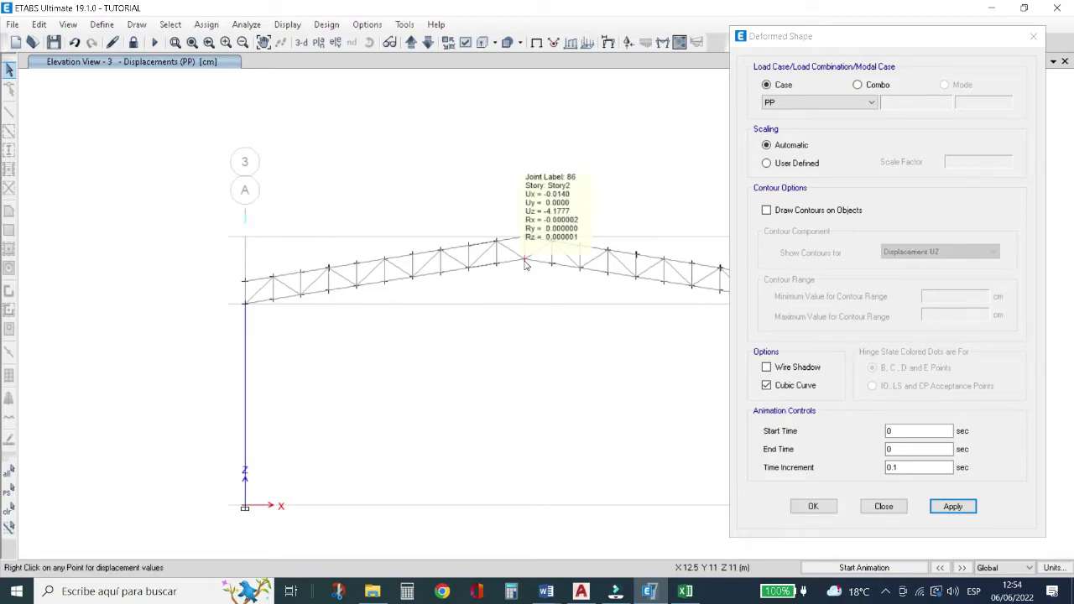
Check the displacements of the bottom chord joint below the ridge for PP and those of the ridge joint for W-2.
{"action": "right_click", "coordinate": [526, 267]}
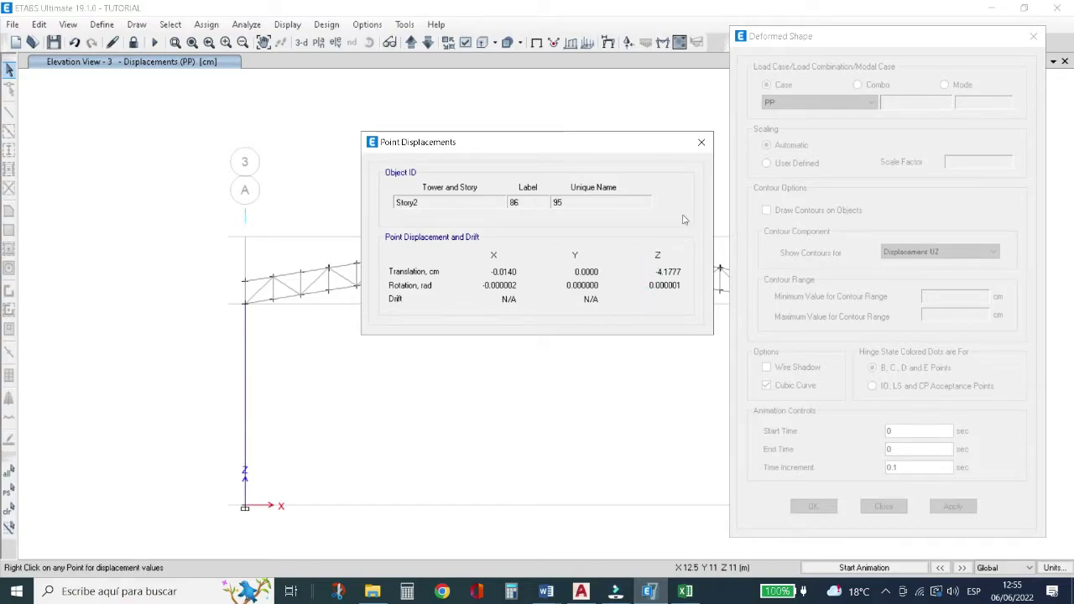
{"action": "left_click", "coordinate": [697, 143]}
{"action": "left_click", "coordinate": [772, 101]}
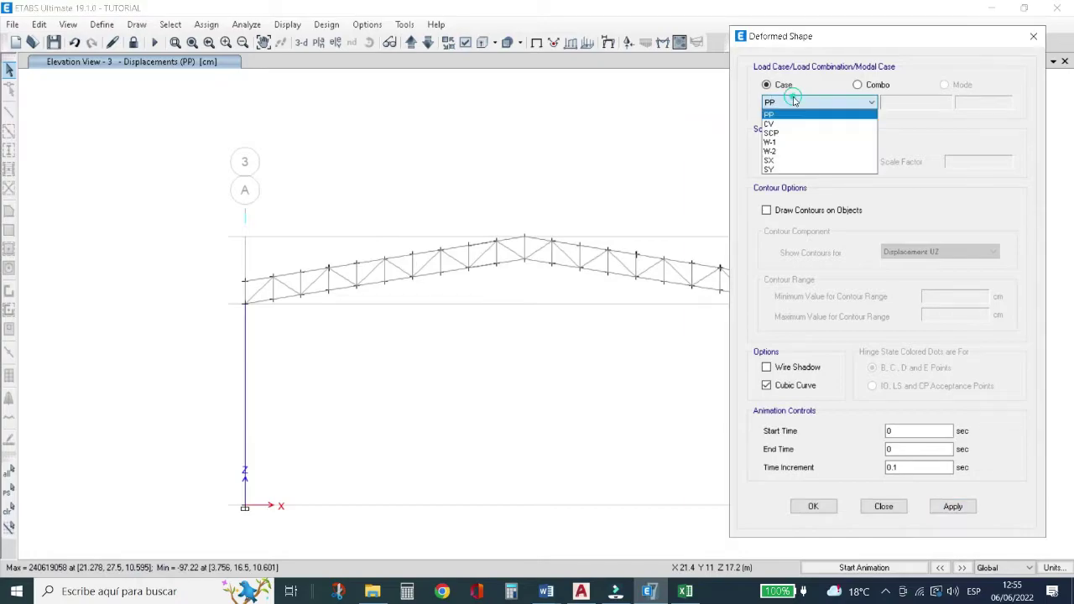
{"action": "left_click", "coordinate": [795, 151]}
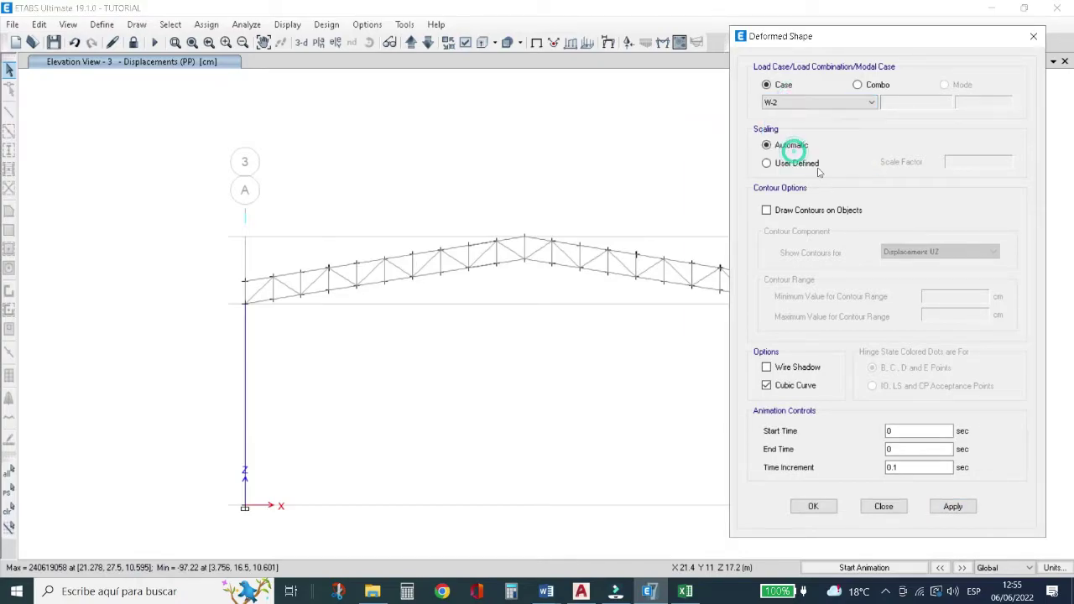
{"action": "left_click", "coordinate": [953, 506]}
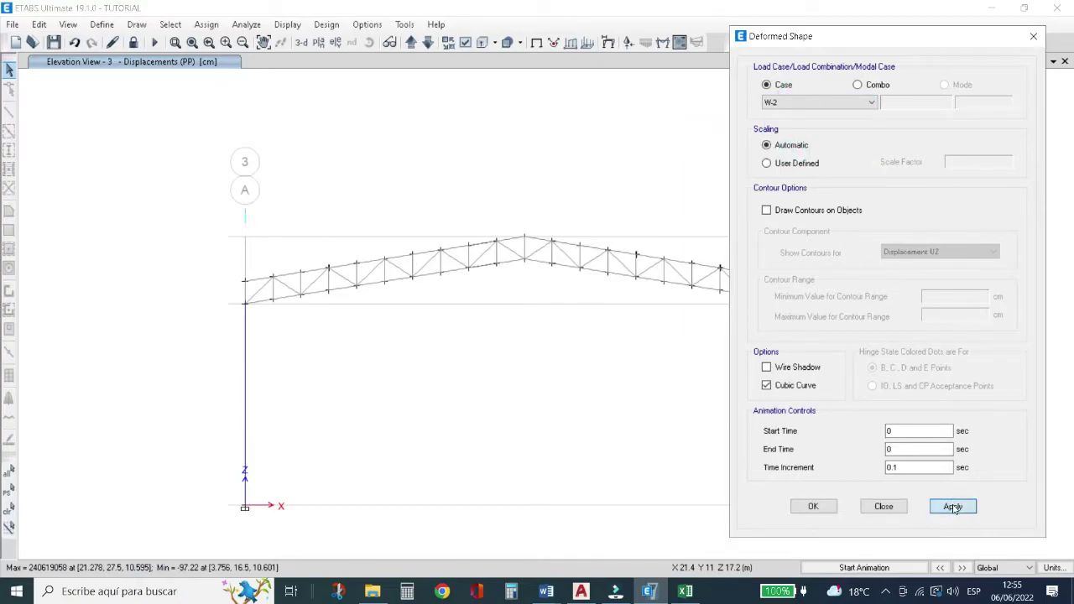
{"action": "right_click", "coordinate": [526, 241]}
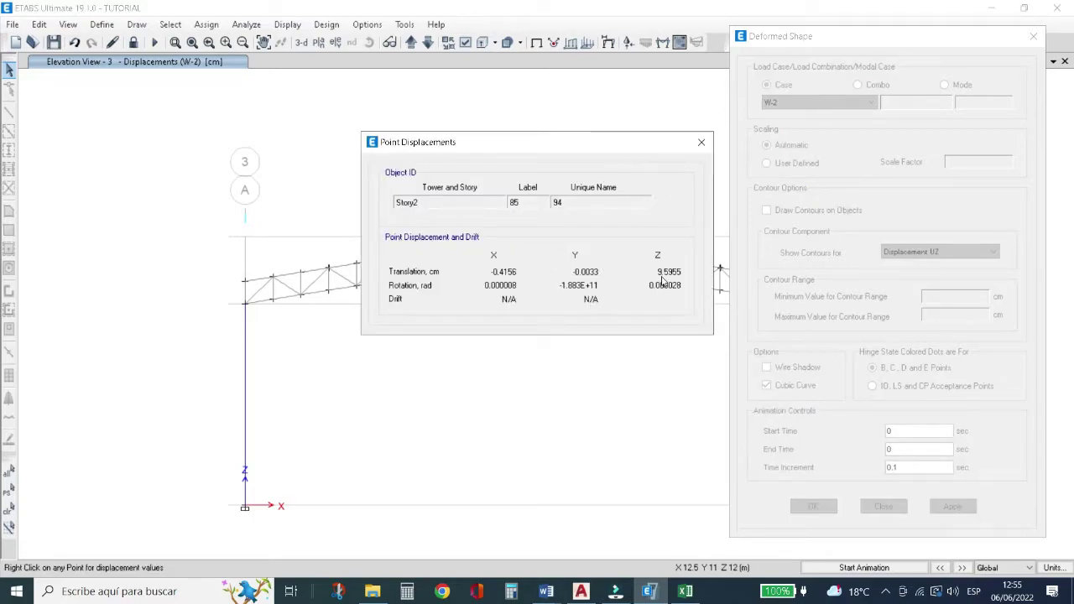
{"action": "left_click", "coordinate": [701, 142]}
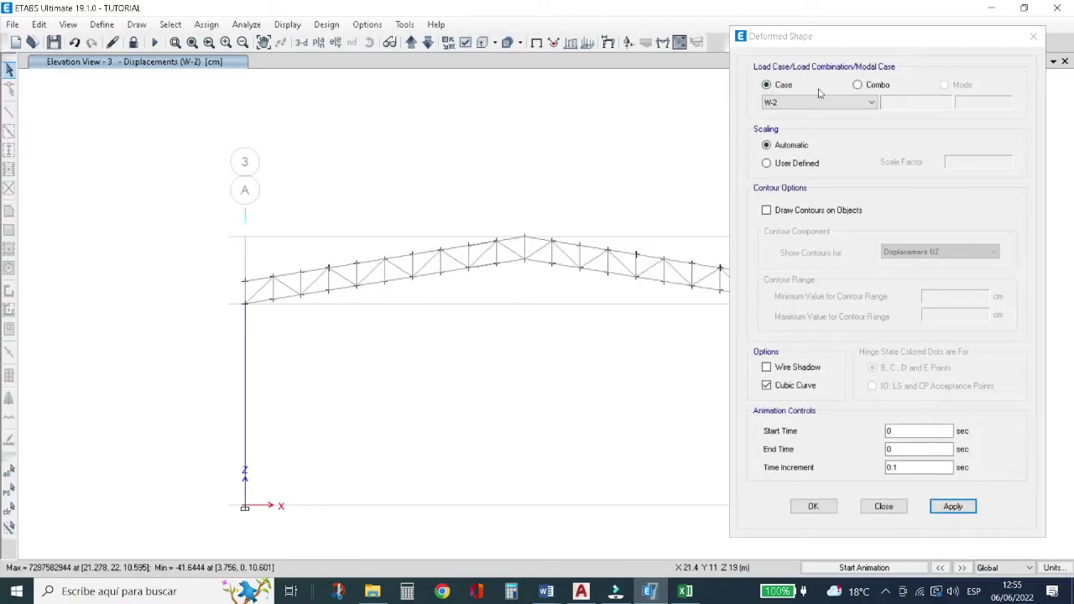
Show the deformed shape for the SERVICIO combination and check the displacements of the bottom chord joint below the ridge.
{"action": "left_click", "coordinate": [857, 86]}
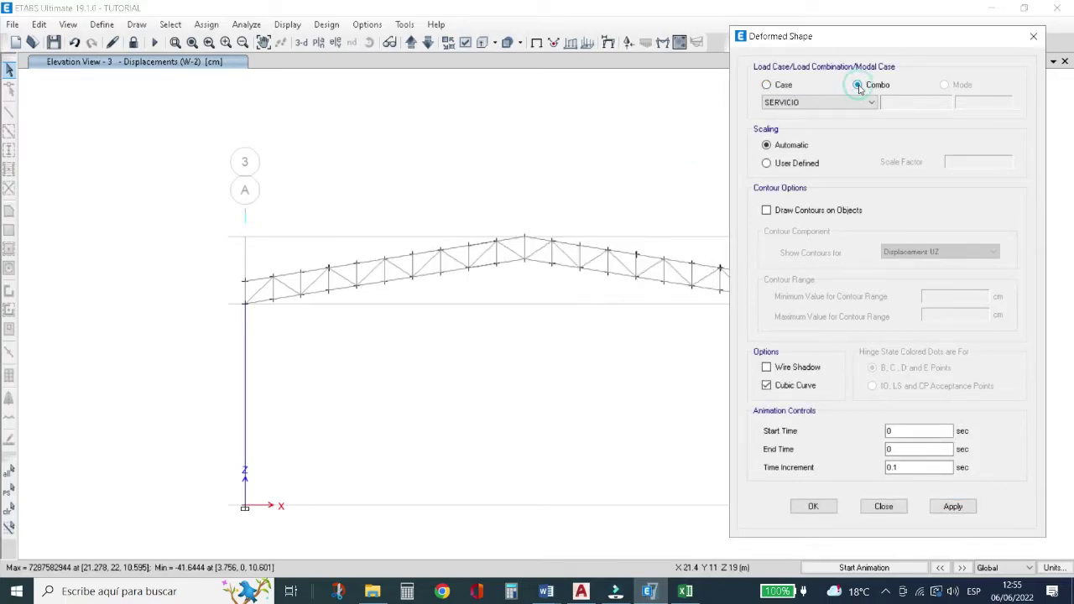
{"action": "left_click", "coordinate": [860, 102]}
{"action": "left_click", "coordinate": [859, 101]}
{"action": "left_click", "coordinate": [954, 507]}
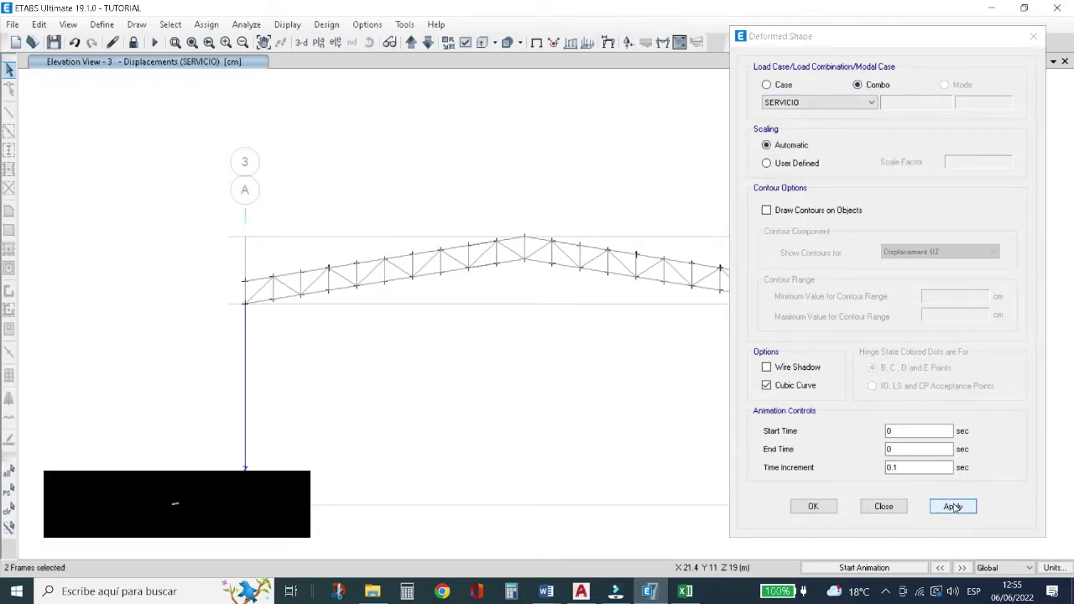
{"action": "right_click", "coordinate": [525, 247]}
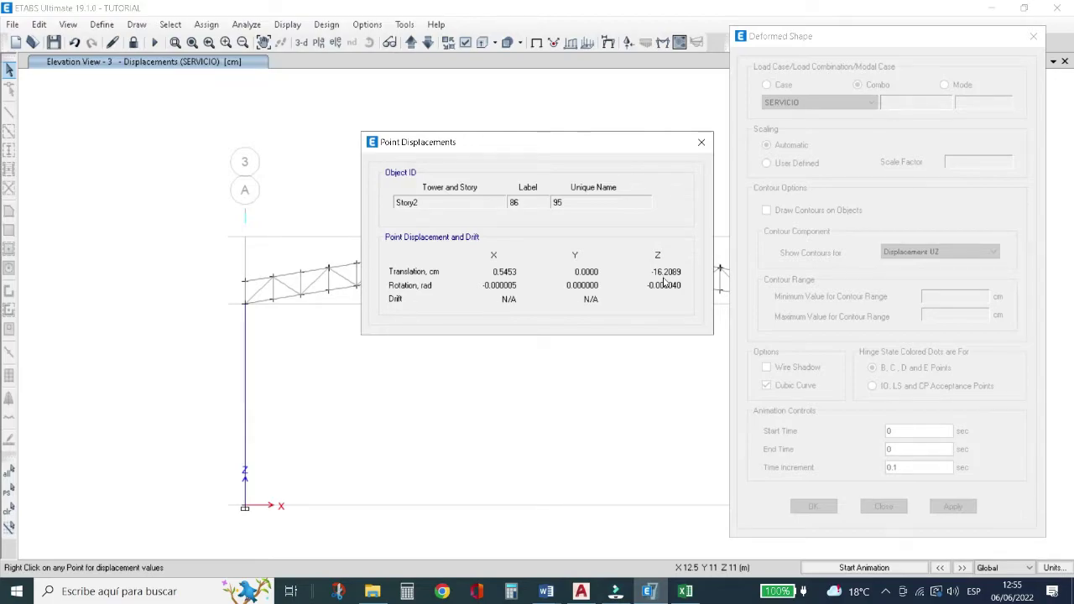
{"action": "left_click", "coordinate": [702, 142]}
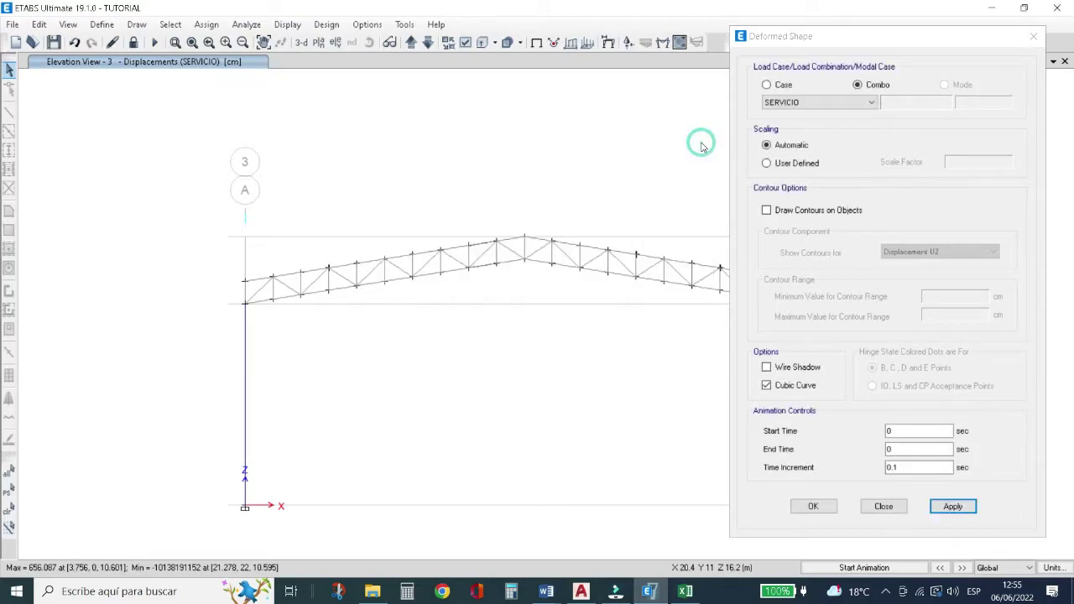
{"action": "left_click", "coordinate": [1034, 36]}
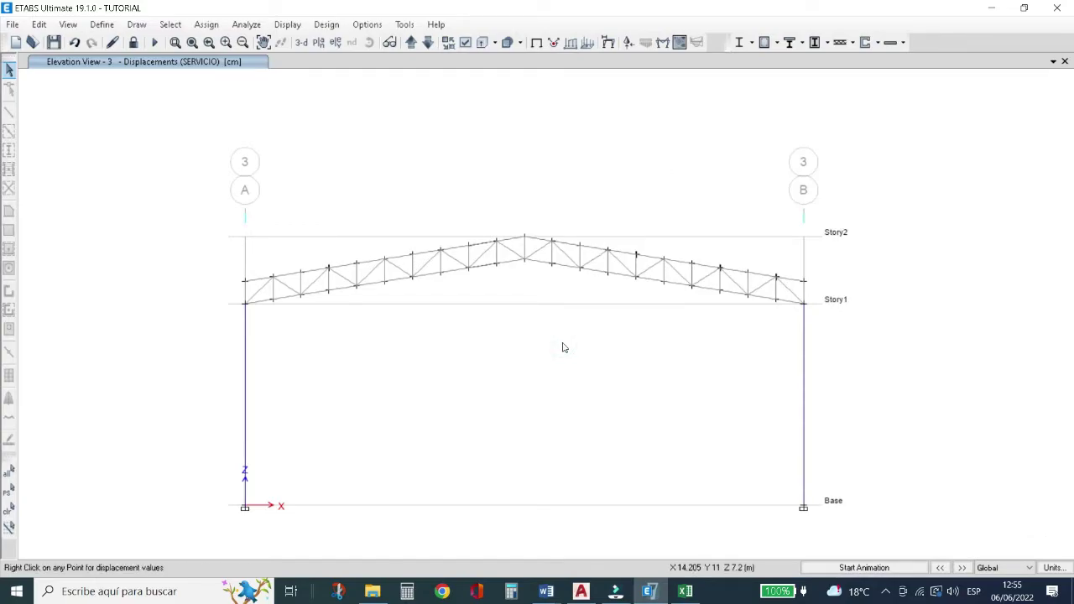
Unlock the model, accepting deletion of the analysis results, and switch to the elevation view of grid 1.
{"action": "left_click", "coordinate": [133, 42]}
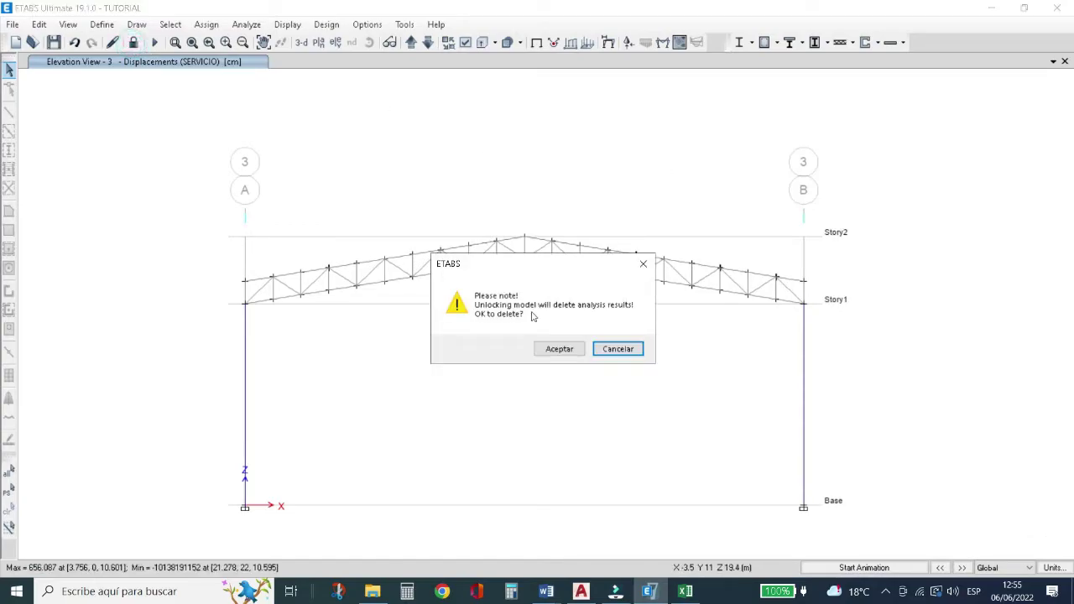
{"action": "left_click", "coordinate": [560, 350]}
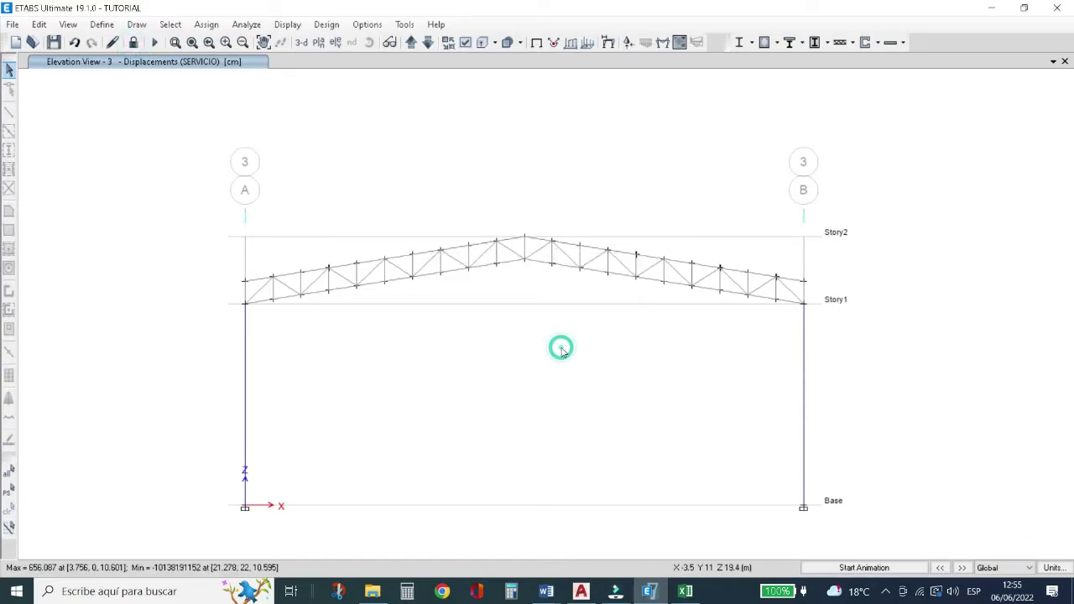
{"action": "left_click", "coordinate": [336, 42]}
{"action": "left_click", "coordinate": [411, 236]}
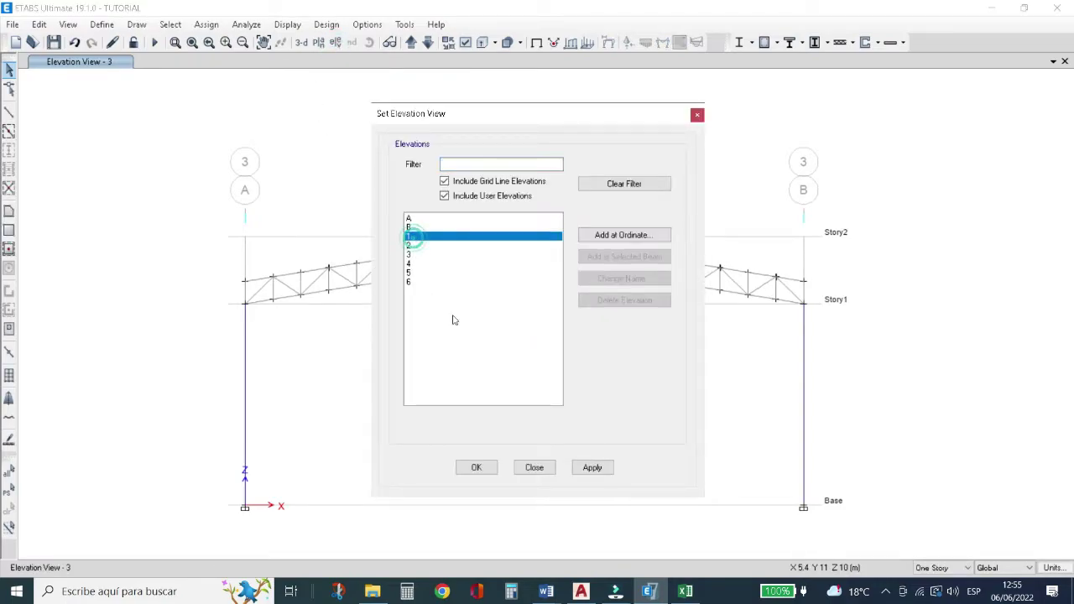
{"action": "left_click", "coordinate": [472, 467]}
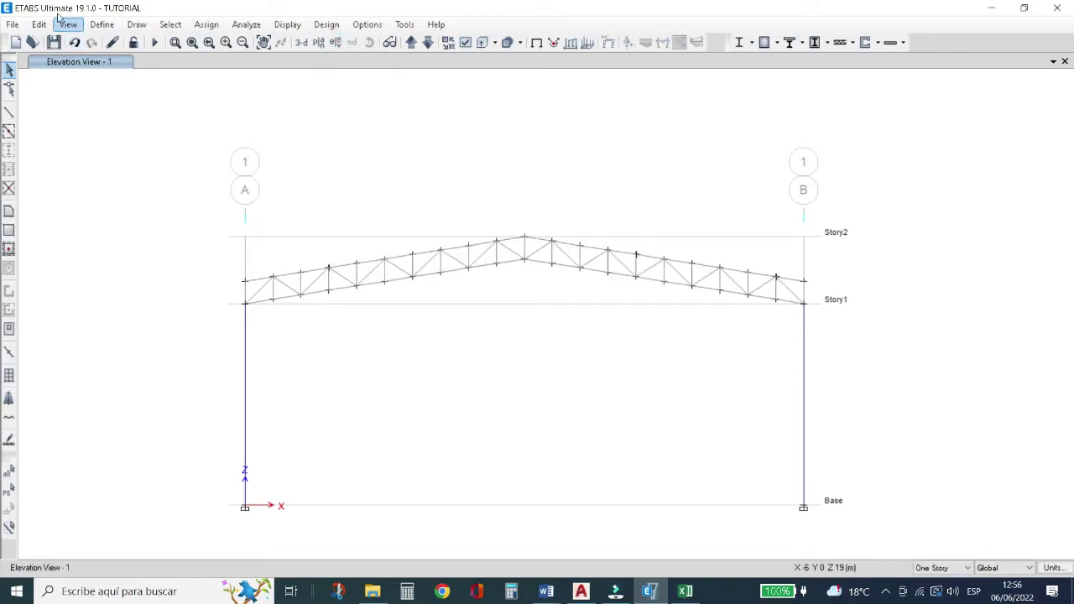
Start a new frame section property with the Steel Rod shape.
{"action": "left_click", "coordinate": [109, 28]}
{"action": "mouse_move", "coordinate": [127, 63]}
{"action": "left_click", "coordinate": [319, 65]}
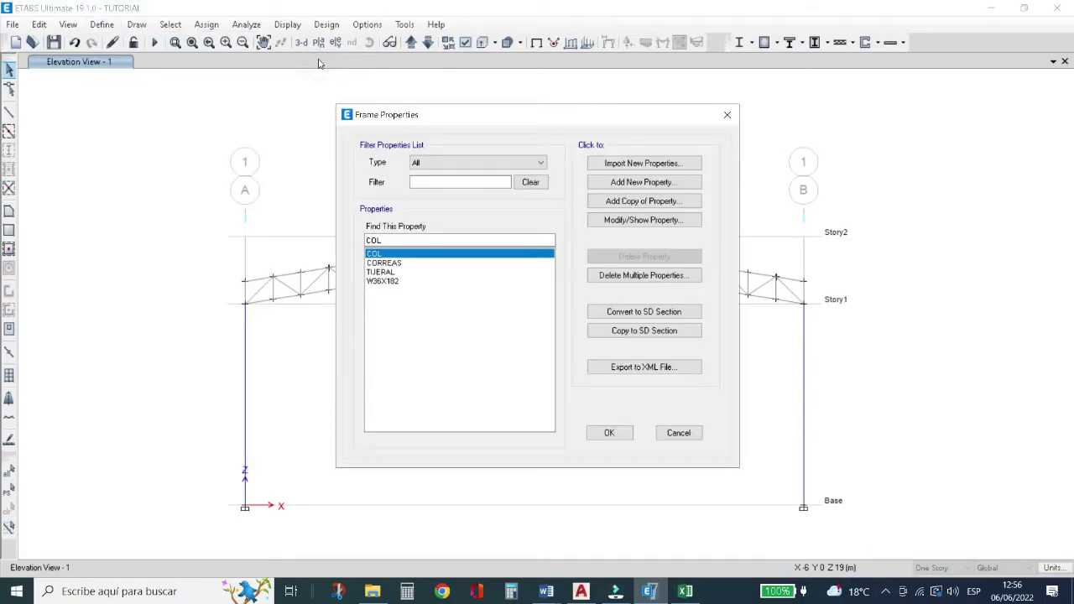
{"action": "left_click", "coordinate": [638, 183]}
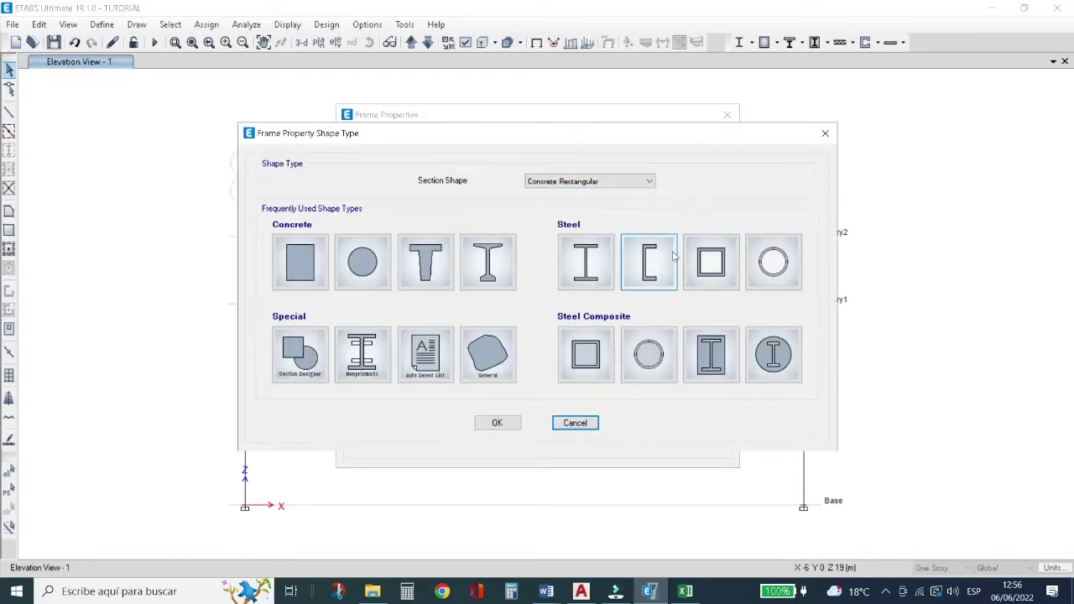
{"action": "left_click", "coordinate": [631, 183]}
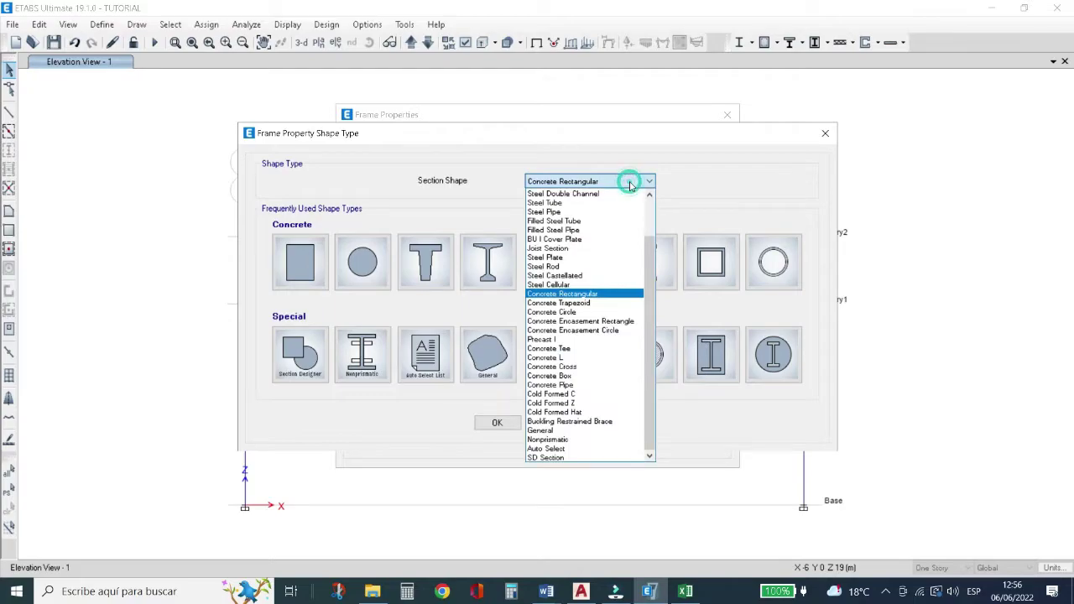
{"action": "left_click", "coordinate": [559, 267]}
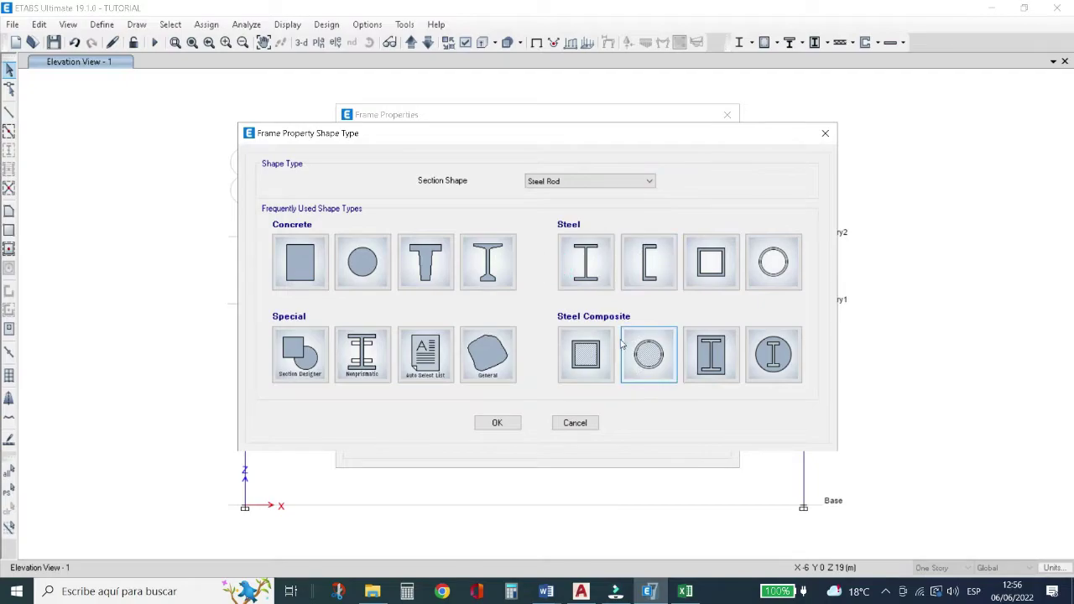
{"action": "left_click", "coordinate": [496, 423]}
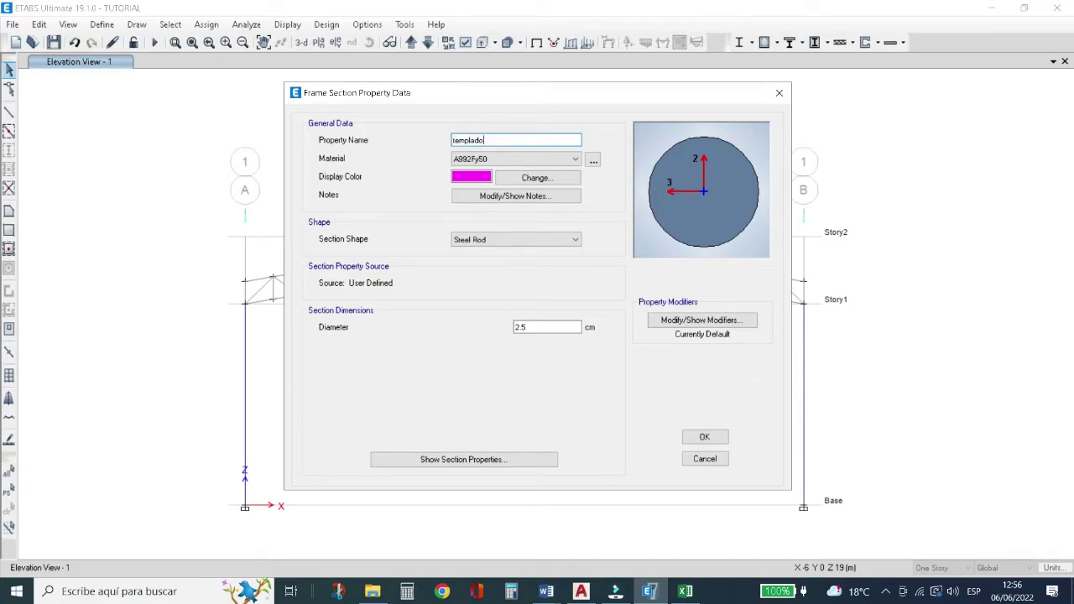
Name the new rod section TEMPLADOR.
{"action": "key", "text": "Caps_Lock"}
{"action": "type", "text": "T"}
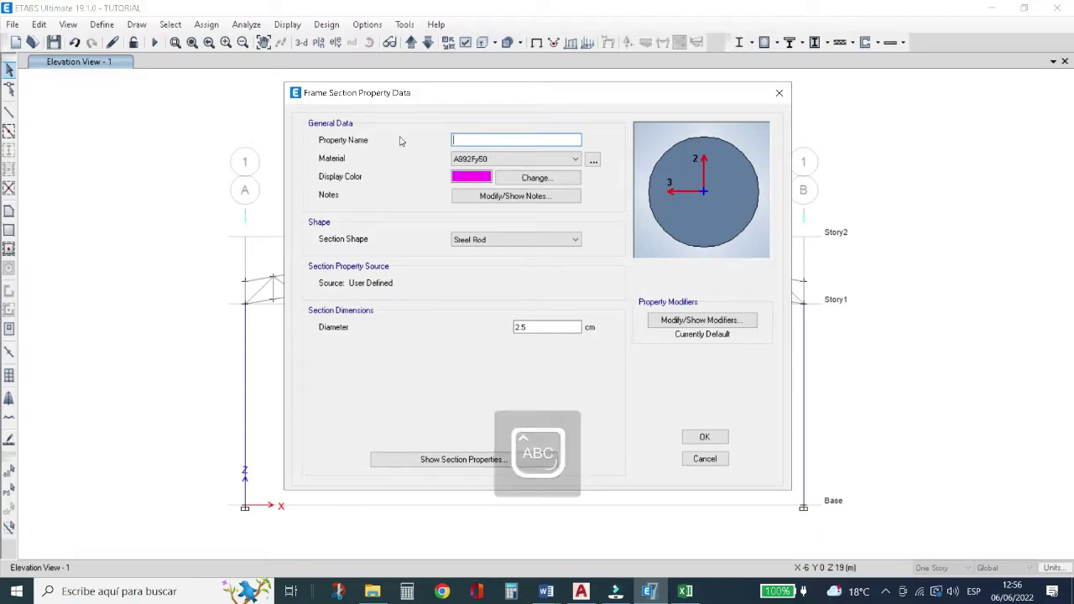
{"action": "type", "text": "EMPLA"}
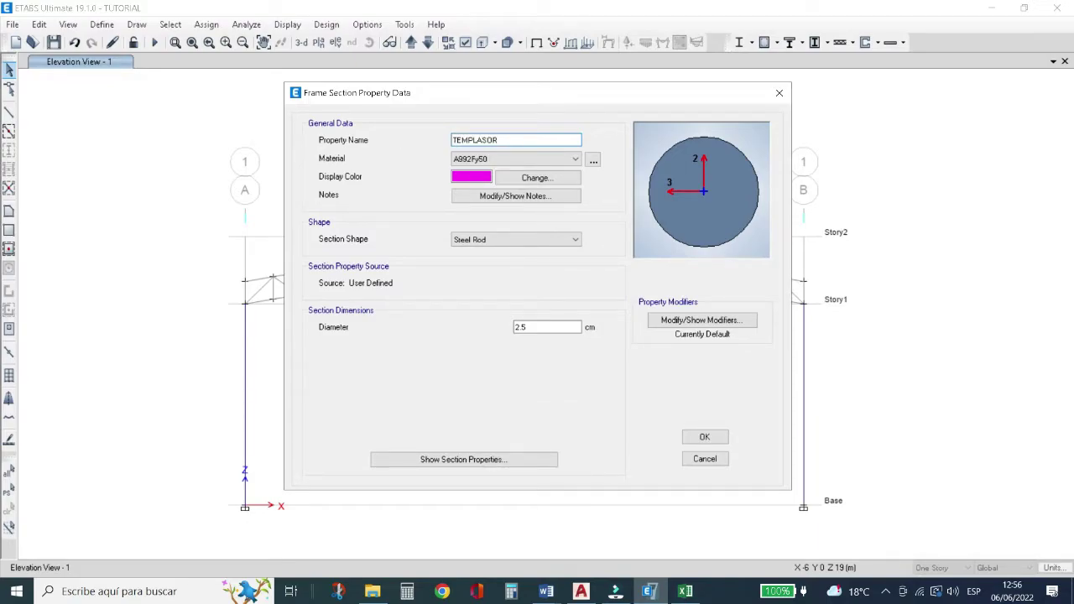
{"action": "key", "text": "Caps_Lock"}
{"action": "type", "text": "dor"}
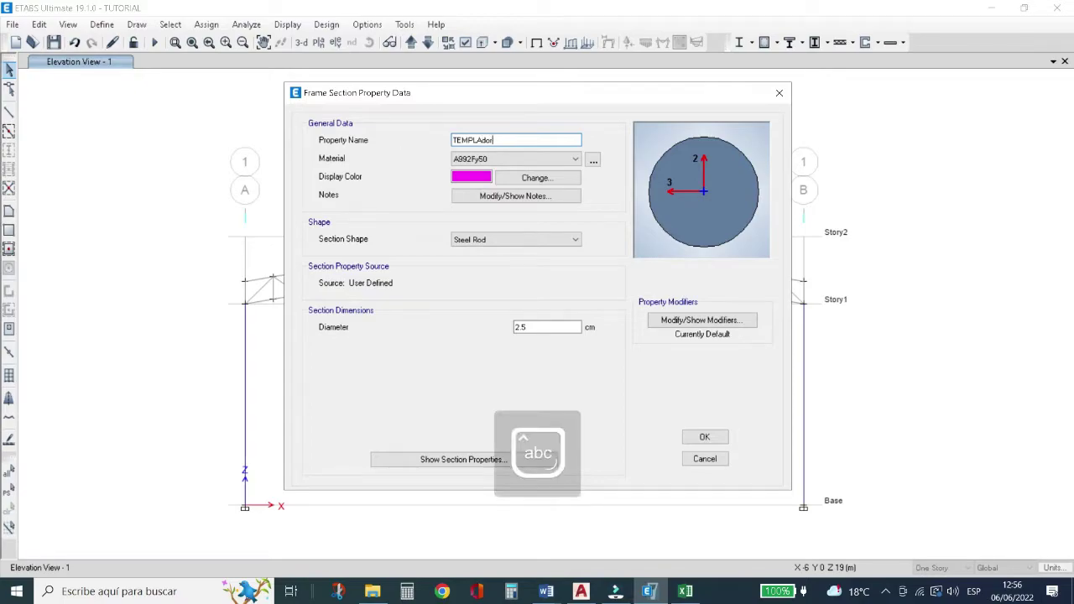
{"action": "key", "text": "BackSpace"}
{"action": "key", "text": "BackSpace"}
{"action": "key", "text": "BackSpace"}
{"action": "key", "text": "Caps_Lock"}
Assign material A572Gr50-PERU to the rod section, keep its 2.5 cm diameter, and save the frame properties.
{"action": "left_click", "coordinate": [510, 158]}
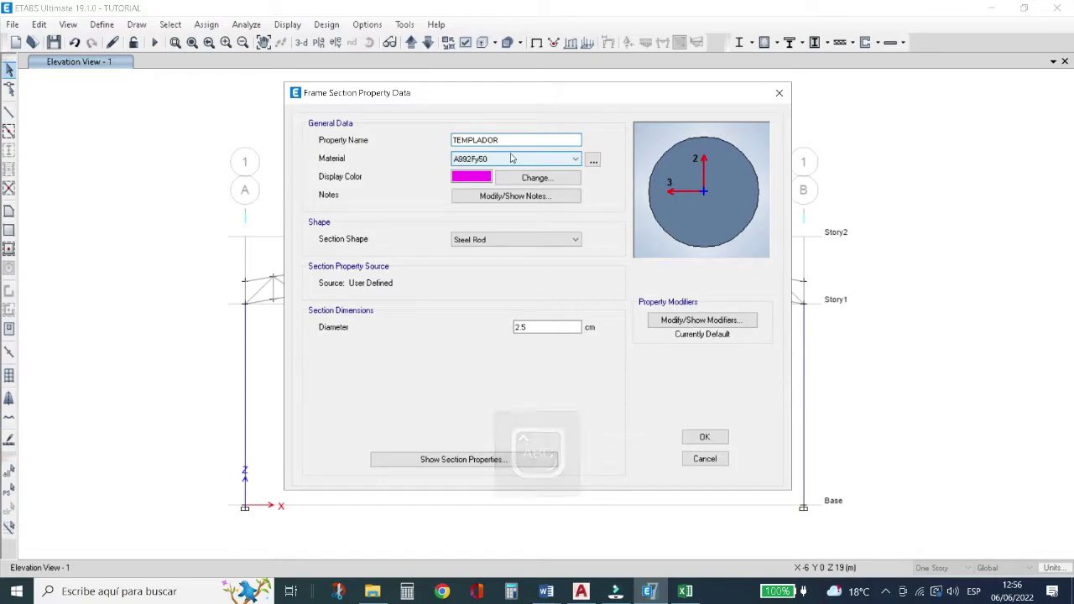
{"action": "left_click", "coordinate": [500, 208]}
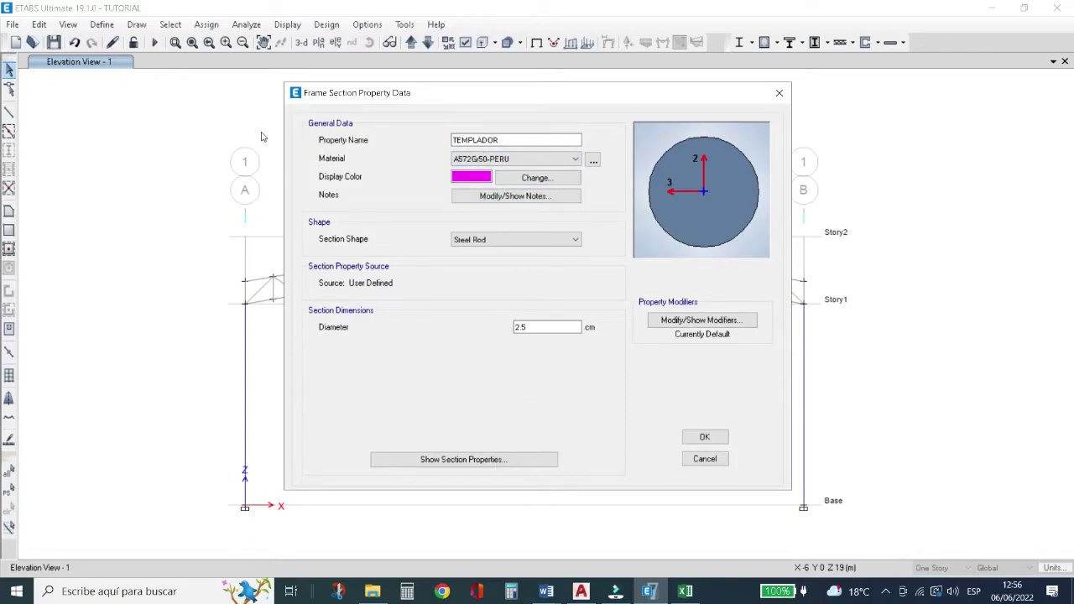
{"action": "left_click", "coordinate": [539, 326]}
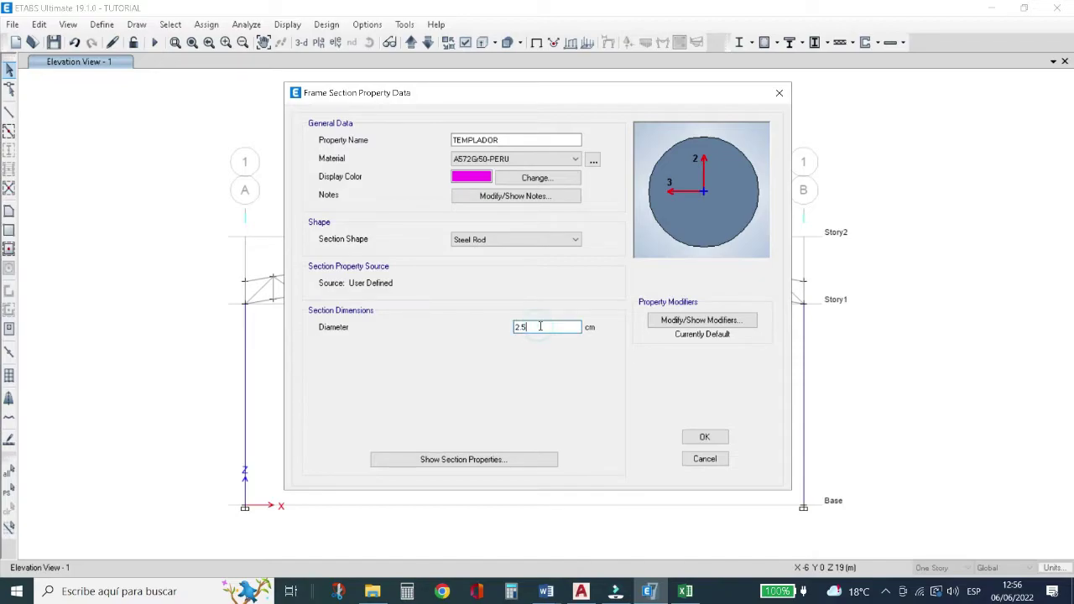
{"action": "left_click", "coordinate": [707, 436]}
{"action": "left_click", "coordinate": [614, 433]}
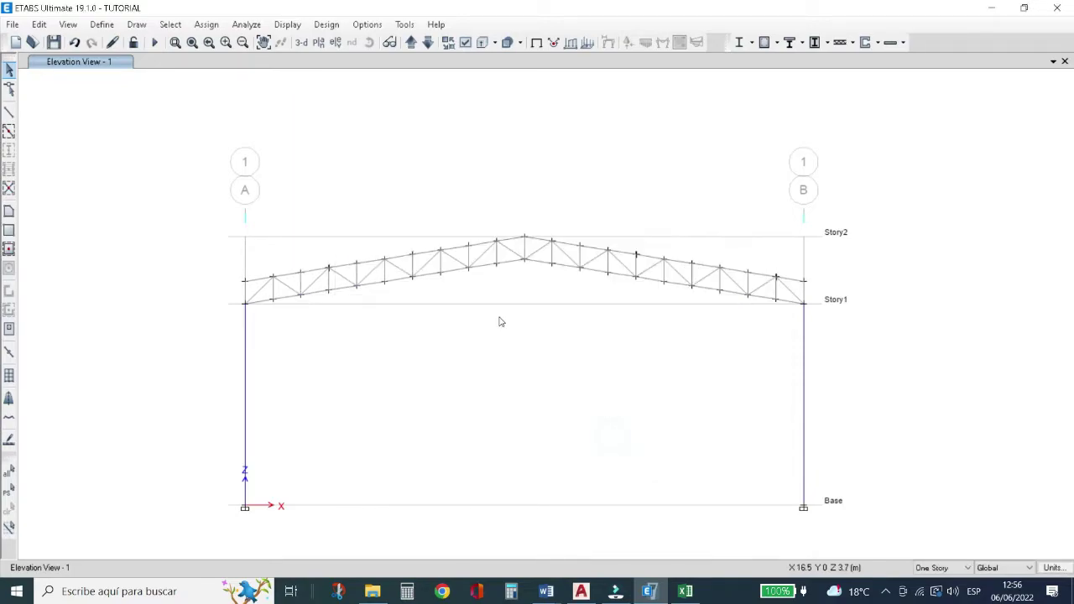
Draw a TEMPLADOR frame tie at Story1 on grid 1, joining the column tops at grids A and B.
{"action": "left_click", "coordinate": [10, 111]}
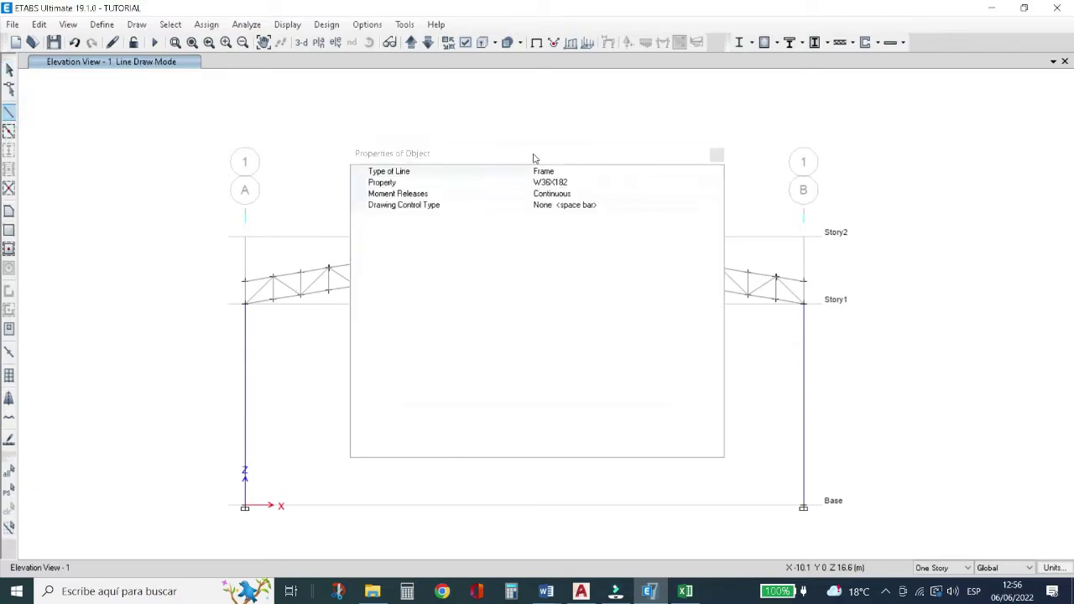
{"action": "left_click_drag", "start_coordinate": [534, 159], "coordinate": [839, 177]}
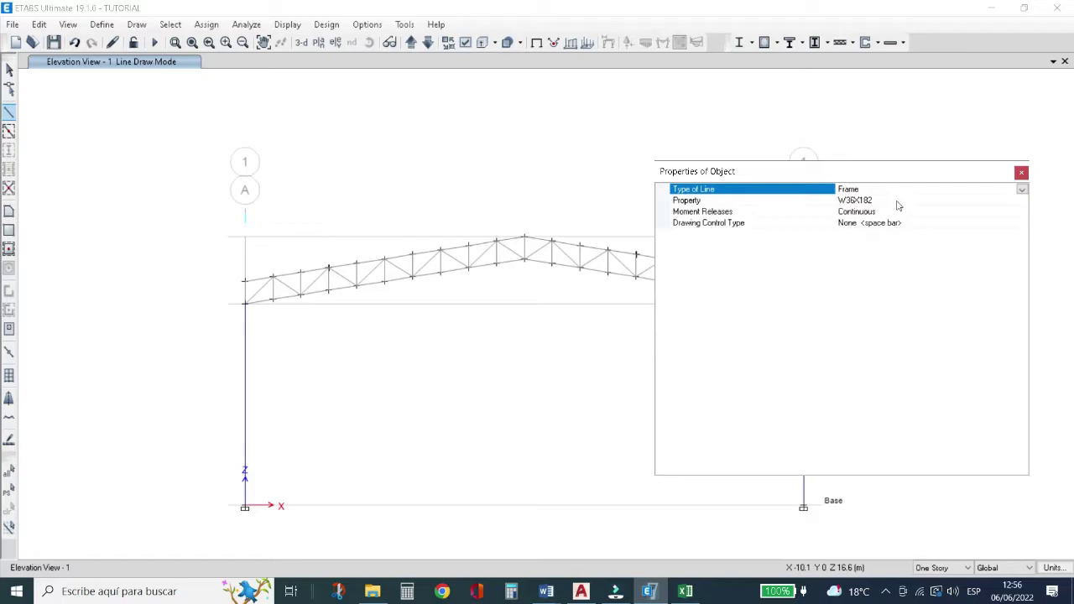
{"action": "left_click", "coordinate": [899, 201]}
{"action": "left_click", "coordinate": [1022, 201]}
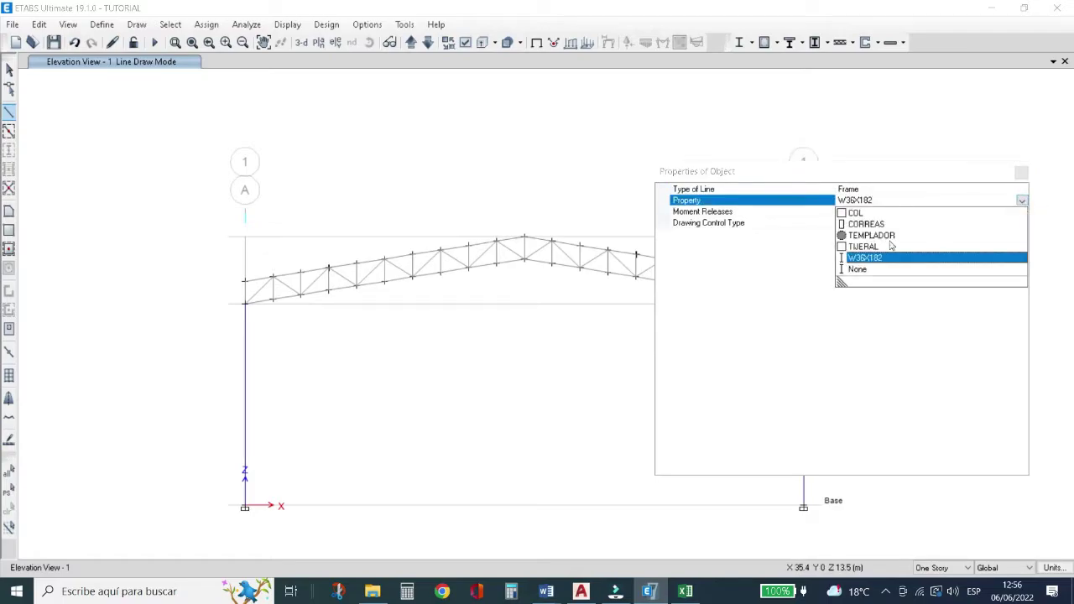
{"action": "left_click", "coordinate": [878, 185]}
{"action": "key", "text": "Up"}
{"action": "key", "text": "Up"}
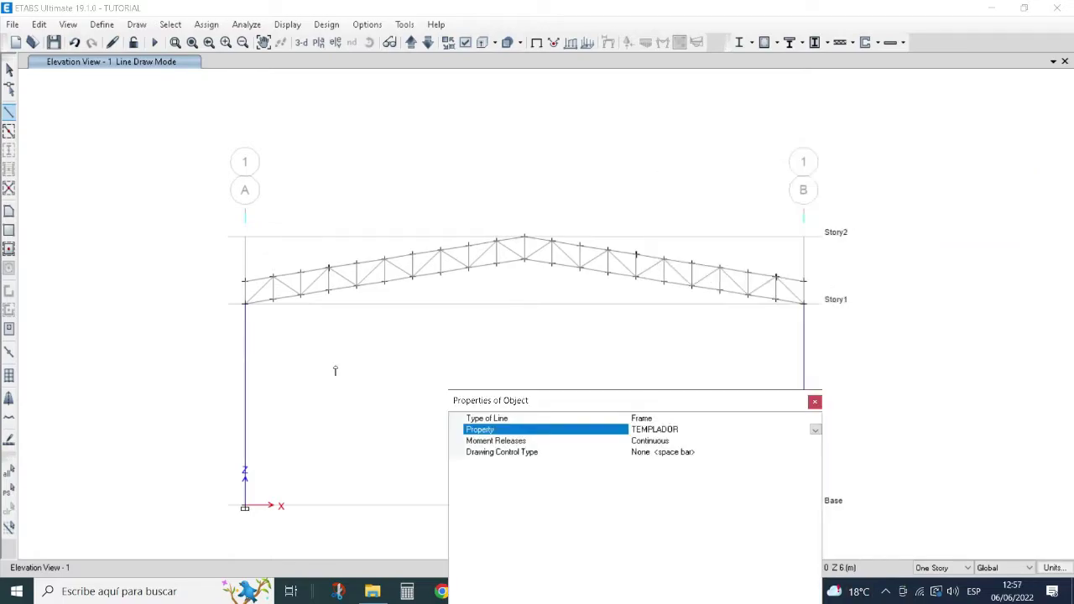
{"action": "left_click", "coordinate": [245, 304]}
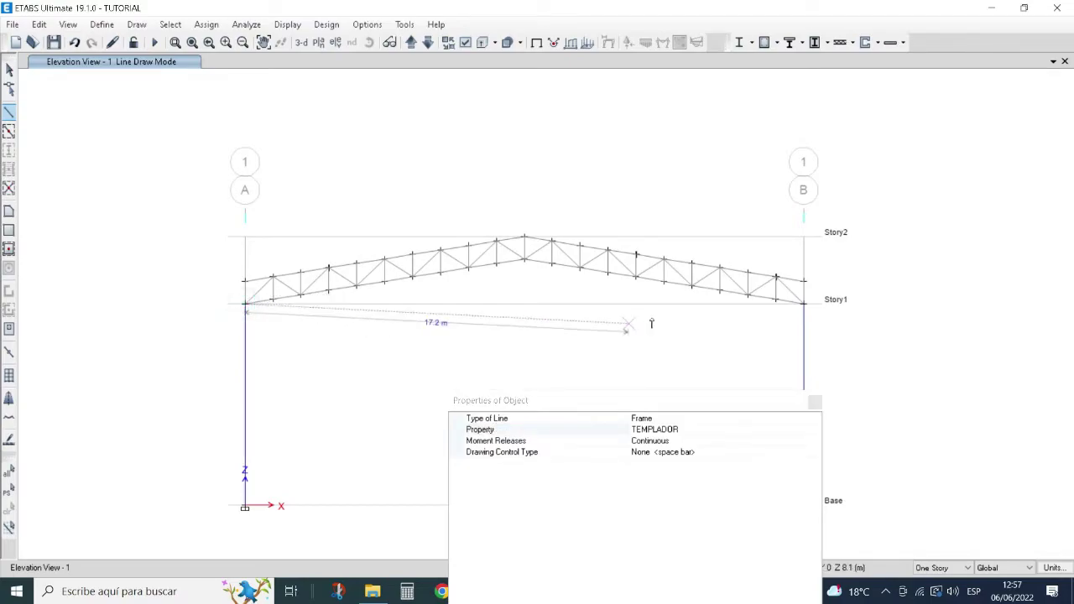
{"action": "left_click", "coordinate": [803, 304]}
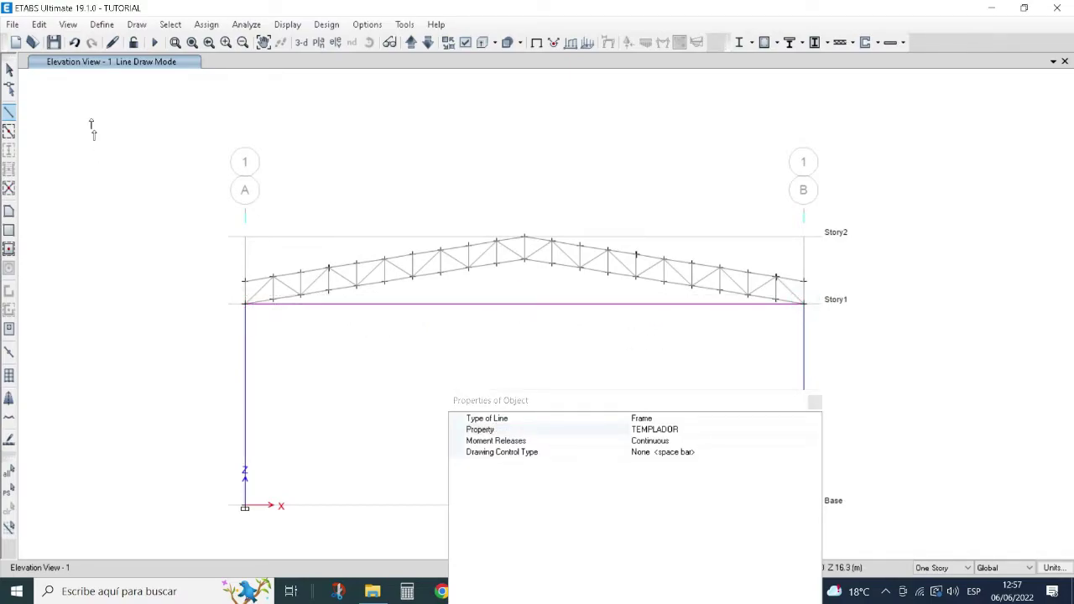
{"action": "left_click", "coordinate": [175, 42]}
{"action": "left_click_drag", "start_coordinate": [188, 210], "coordinate": [873, 334]}
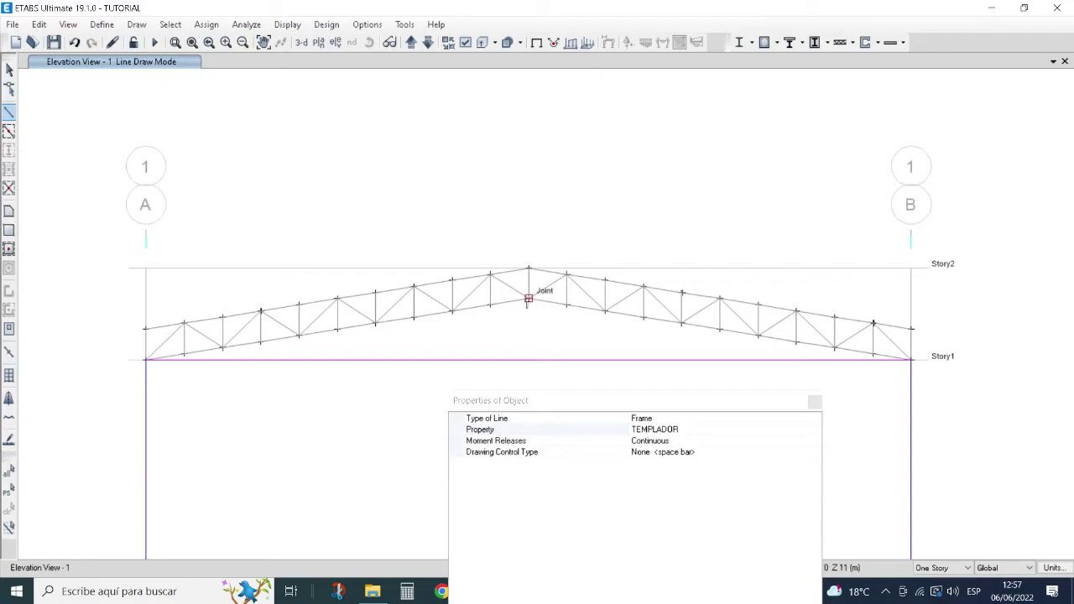
{"action": "key", "text": "Escape"}
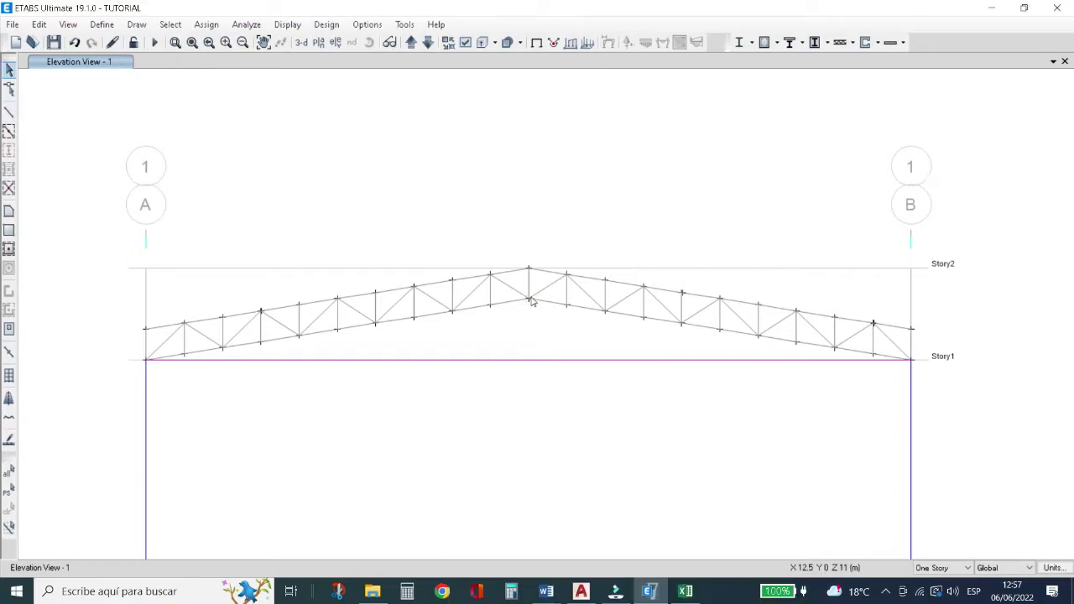
Select the nine bottom-chord joints of the grid 1 truss where the diagonals meet, including the one at mid-span.
{"action": "left_click", "coordinate": [529, 300]}
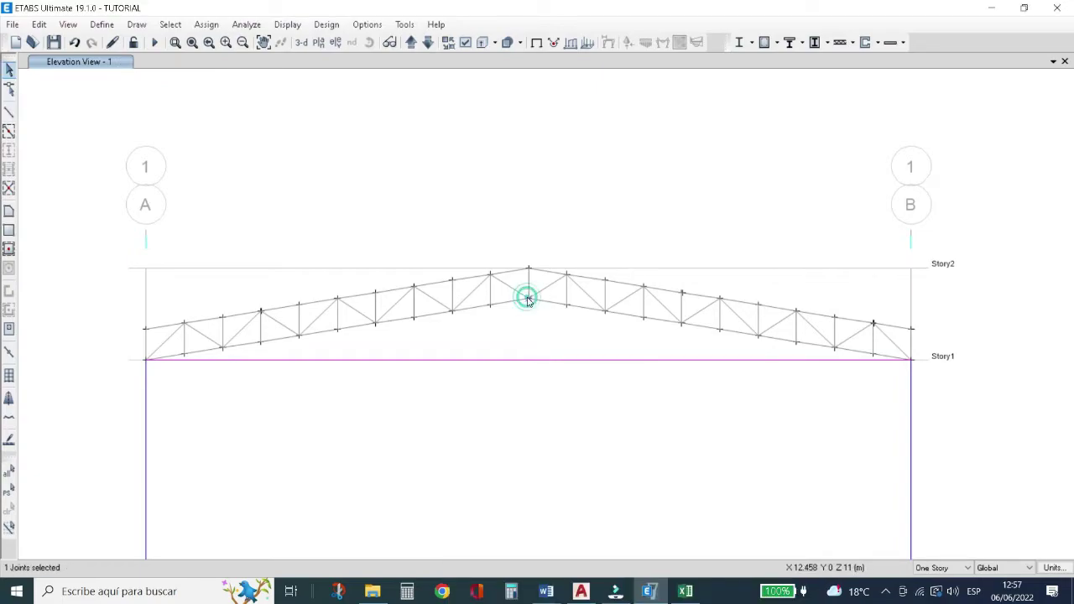
{"action": "left_click", "coordinate": [452, 312]}
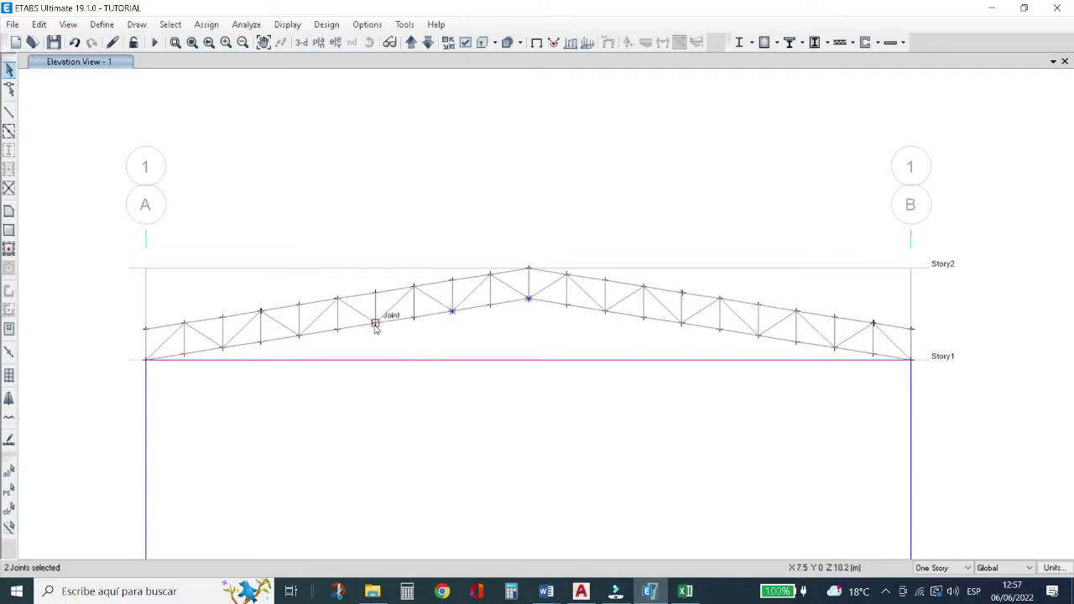
{"action": "left_click", "coordinate": [375, 324]}
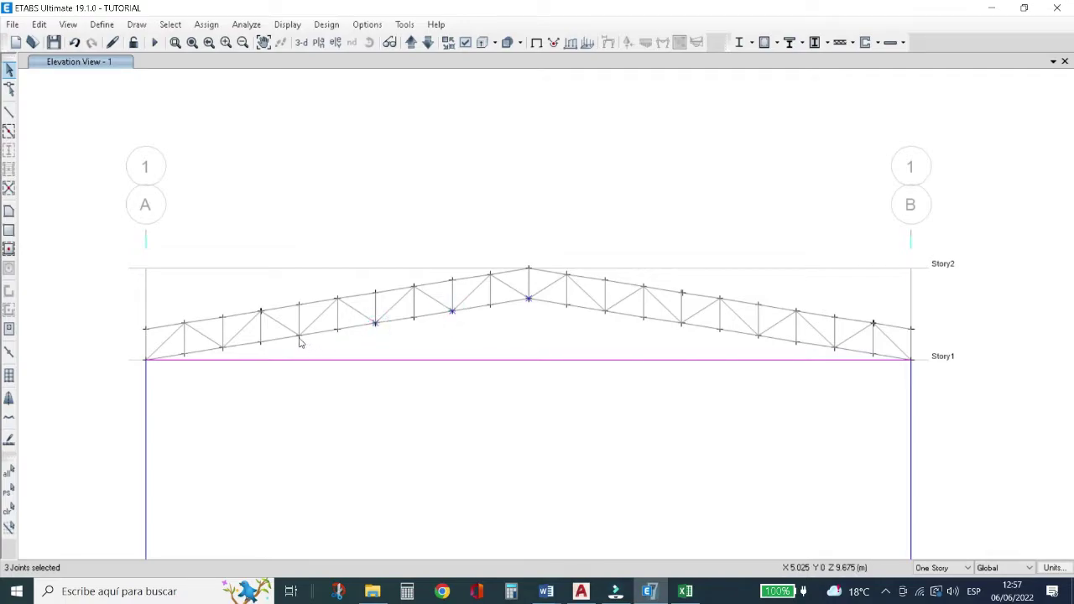
{"action": "left_click", "coordinate": [299, 337]}
{"action": "left_click", "coordinate": [223, 348]}
{"action": "left_click", "coordinate": [605, 312]}
{"action": "left_click", "coordinate": [681, 324]}
{"action": "left_click", "coordinate": [759, 338]}
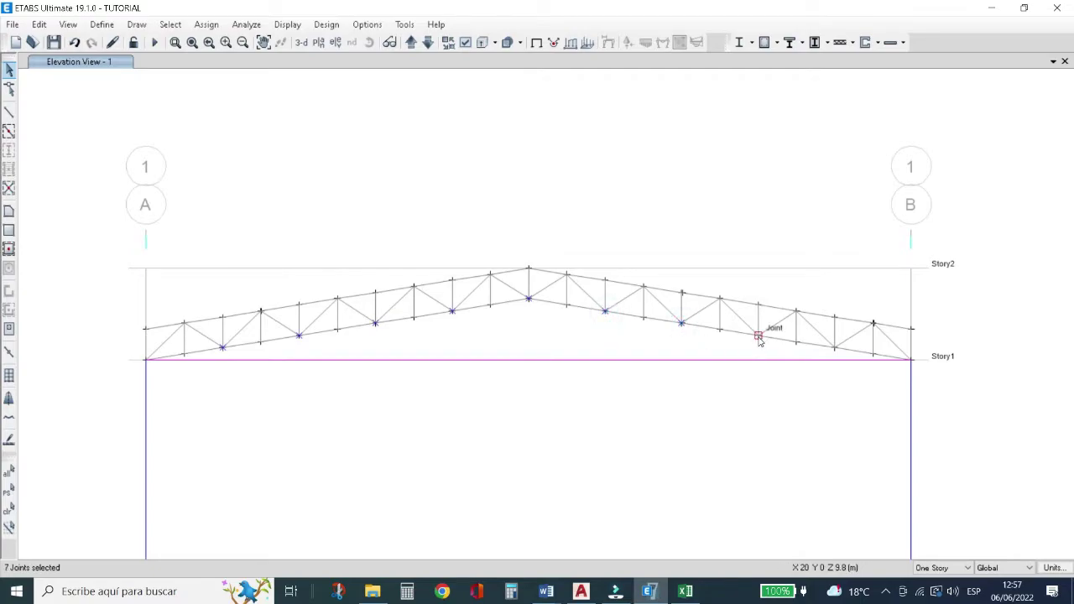
{"action": "left_click", "coordinate": [834, 344]}
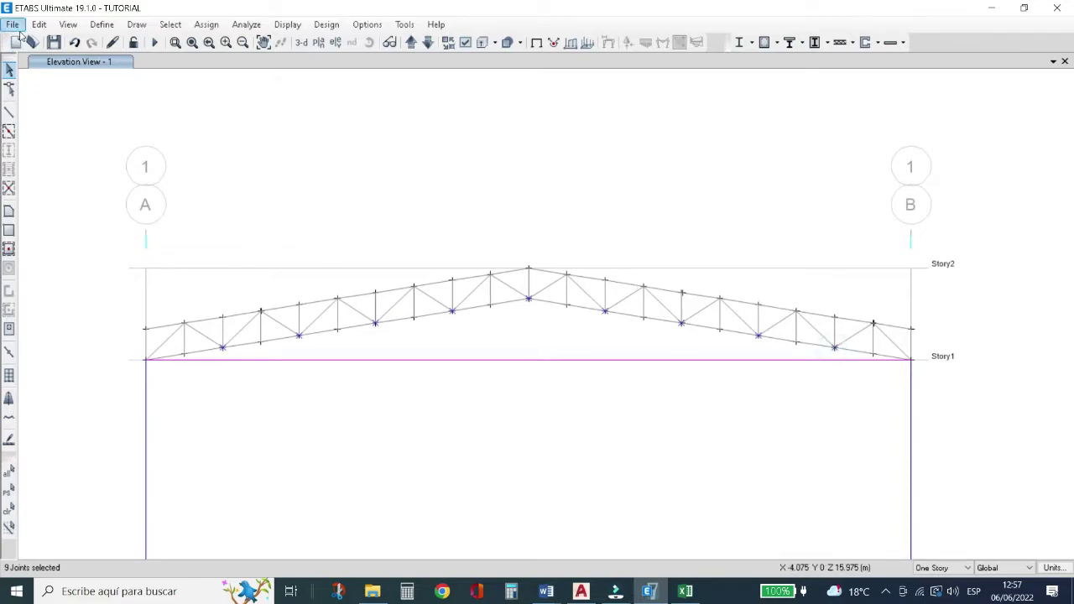
Try to extrude the selected joints into frames once with dy 0 and dz 4 m.
{"action": "left_click", "coordinate": [39, 24]}
{"action": "left_click", "coordinate": [153, 285]}
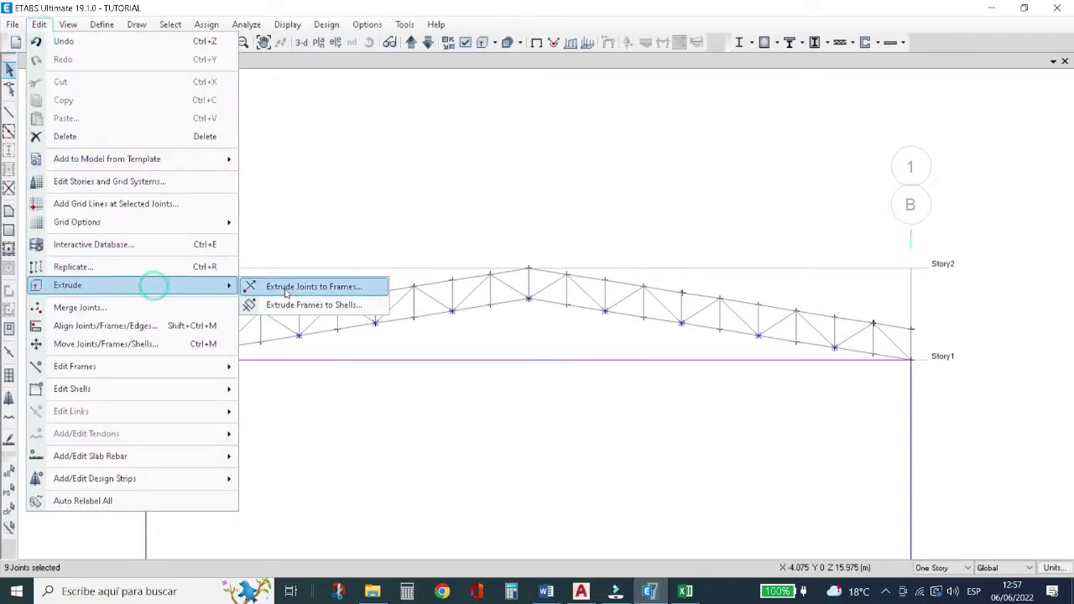
{"action": "left_click", "coordinate": [291, 289]}
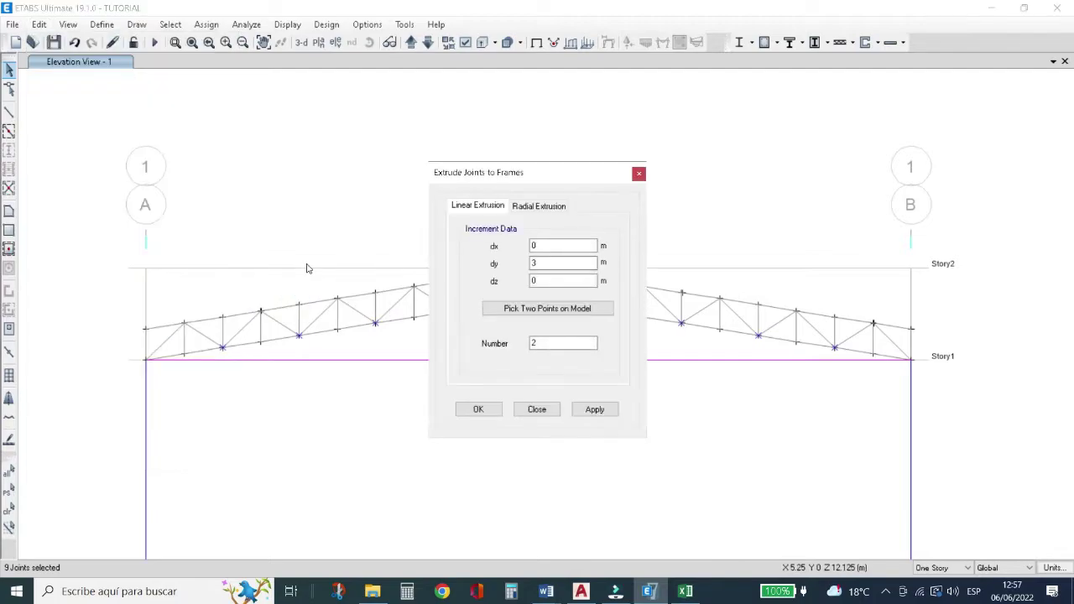
{"action": "double_click", "coordinate": [571, 266]}
{"action": "double_click", "coordinate": [542, 281]}
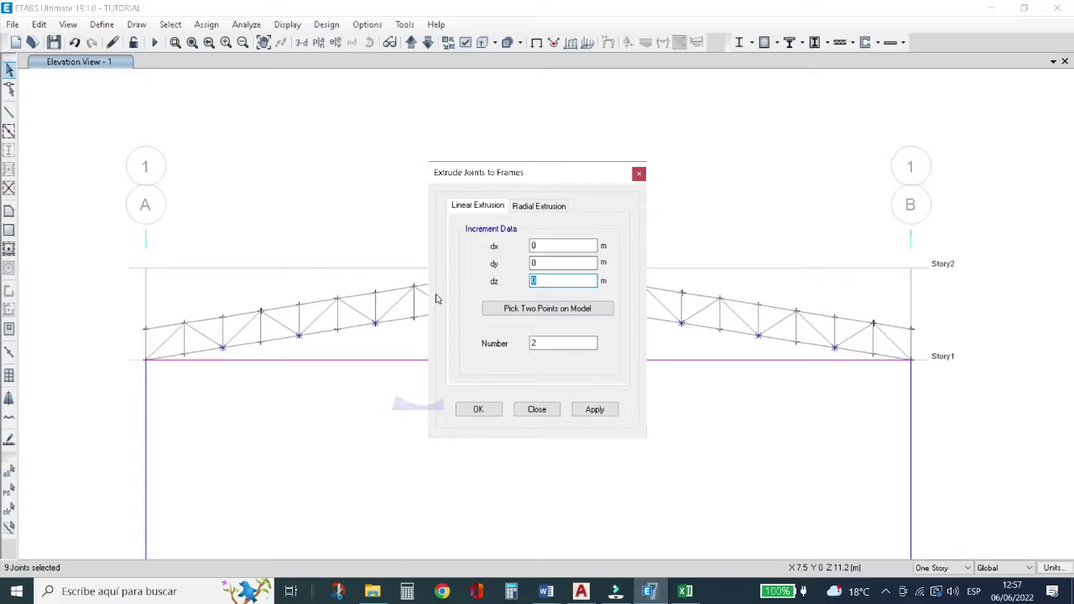
{"action": "double_click", "coordinate": [546, 343]}
{"action": "type", "text": "1"}
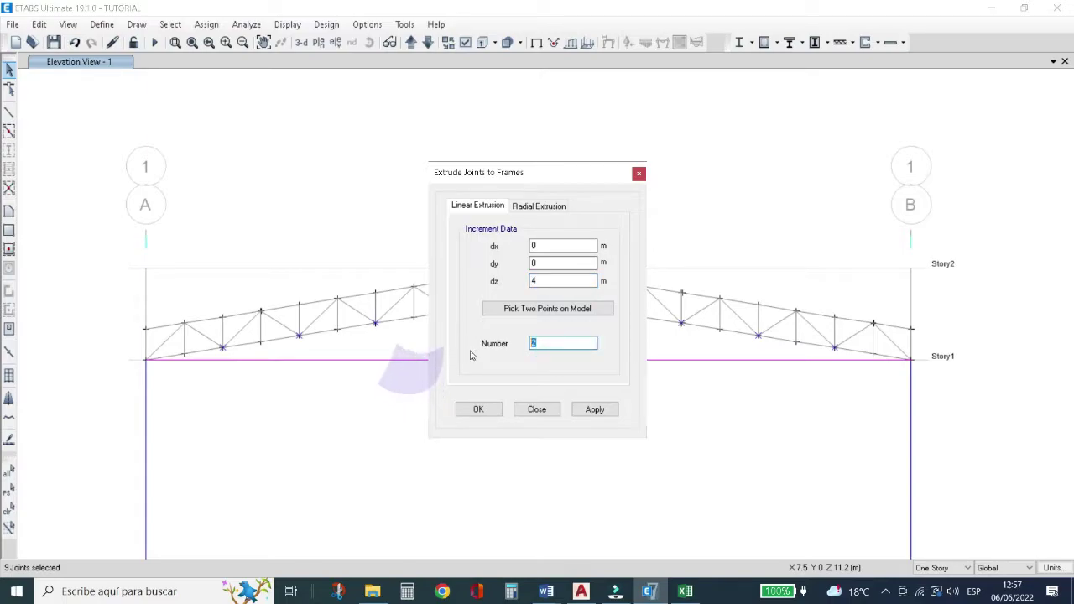
{"action": "left_click", "coordinate": [478, 409]}
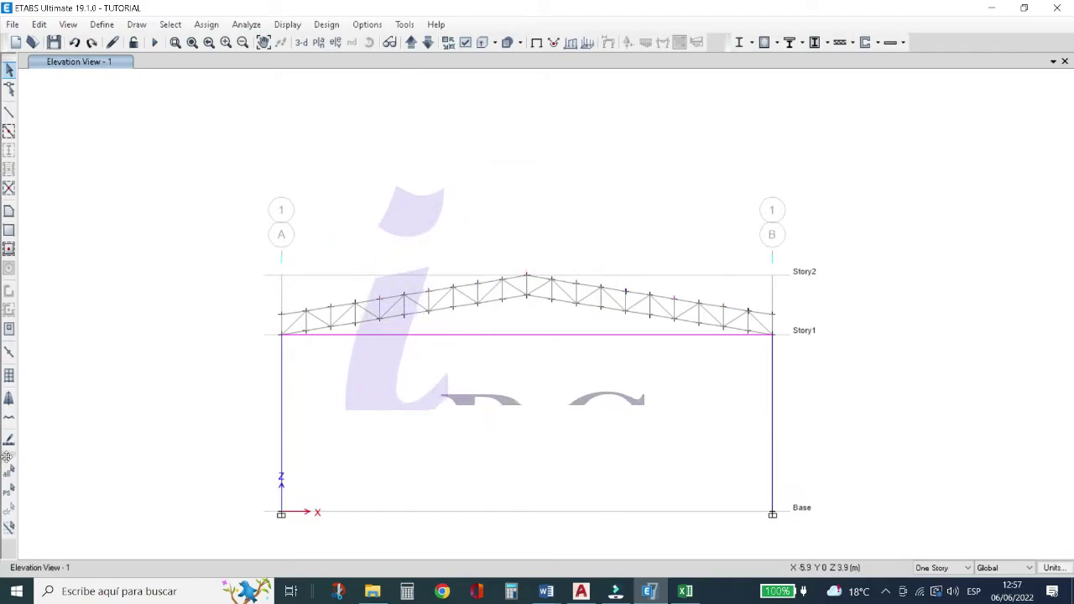
Restore the previous joint selection and extrude those joints into frames downward with dz -4 m.
{"action": "left_click", "coordinate": [9, 492]}
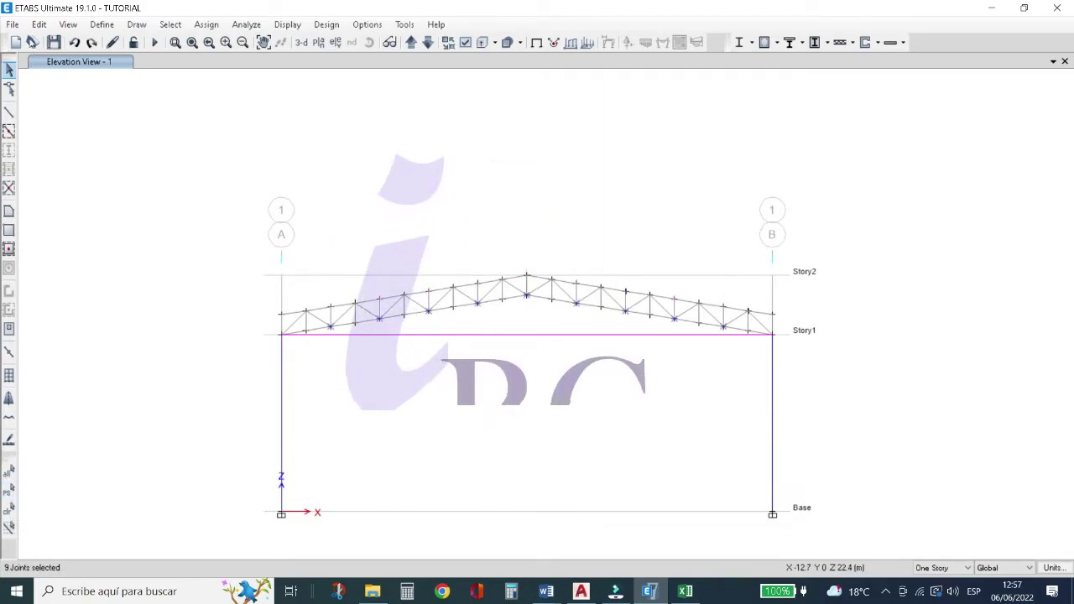
{"action": "left_click", "coordinate": [36, 26]}
{"action": "left_click", "coordinate": [106, 284]}
{"action": "left_click", "coordinate": [305, 286]}
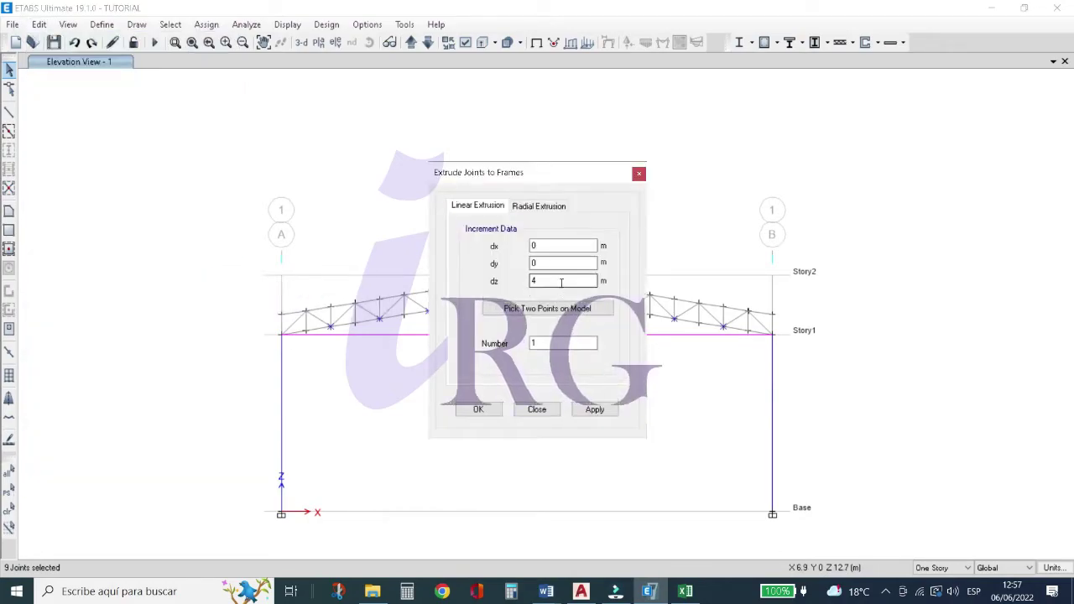
{"action": "type", "text": "-4"}
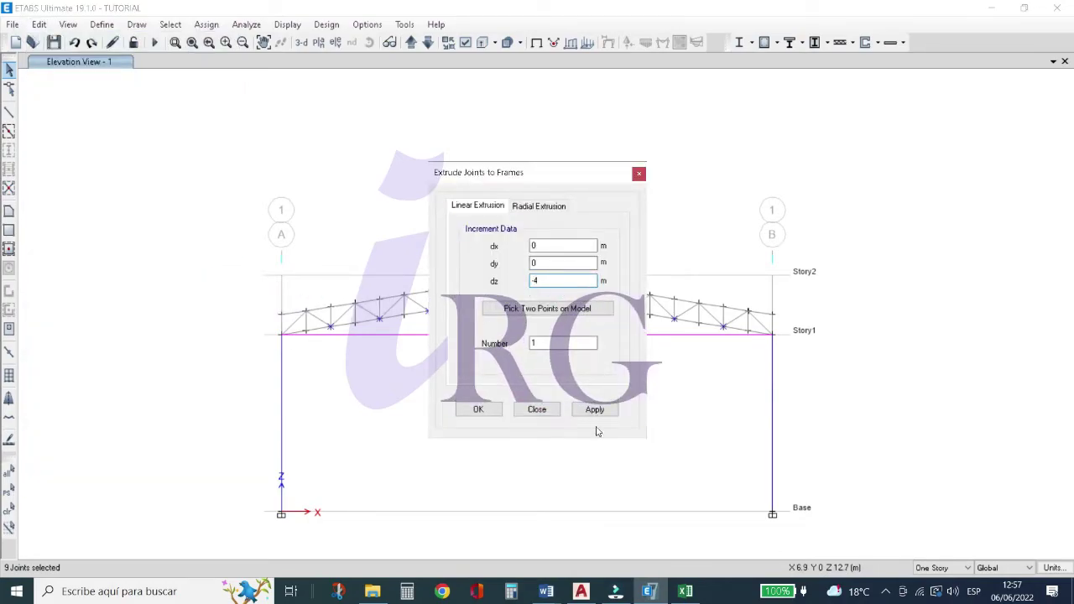
{"action": "left_click", "coordinate": [593, 410]}
{"action": "left_click", "coordinate": [485, 411]}
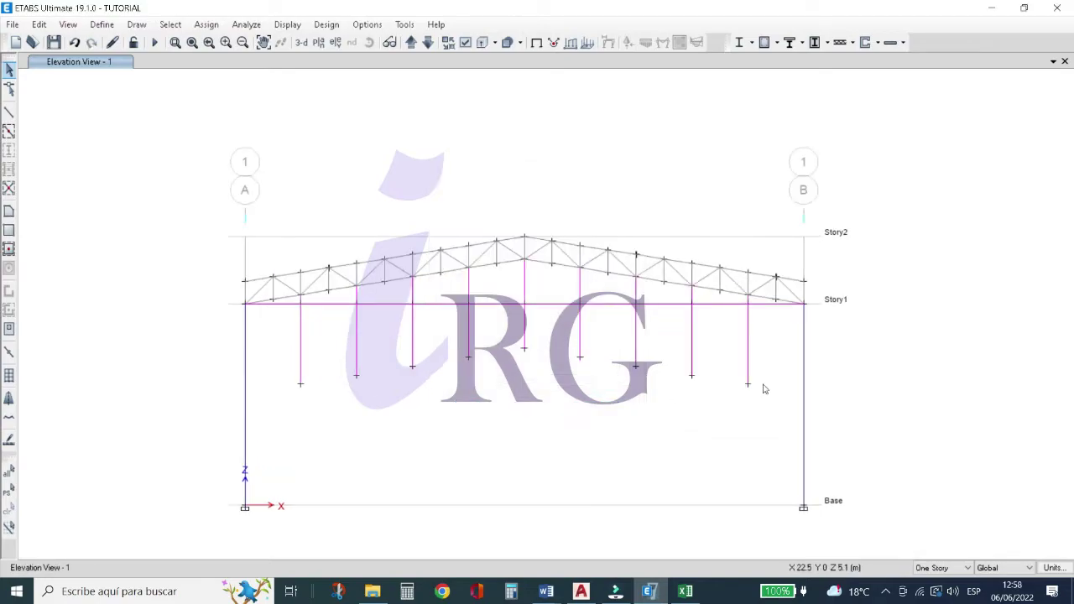
Divide the vertical hangers and the horizontal tie by breaking them at intersections with selected frames and joints.
{"action": "left_click_drag", "start_coordinate": [789, 369], "coordinate": [291, 308]}
{"action": "left_click", "coordinate": [40, 25]}
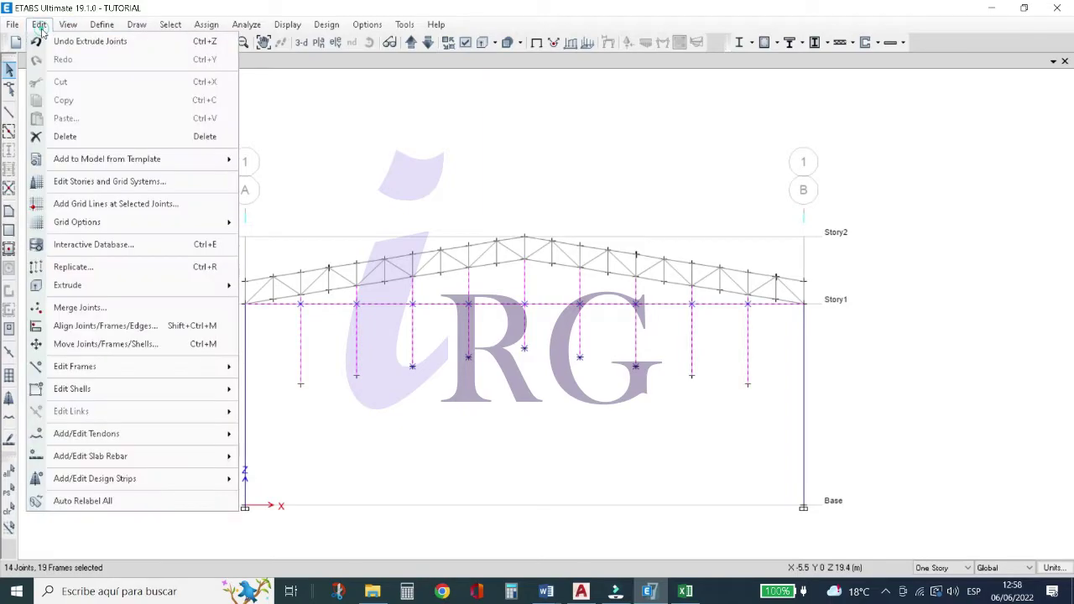
{"action": "mouse_move", "coordinate": [122, 367]}
{"action": "left_click", "coordinate": [279, 370]}
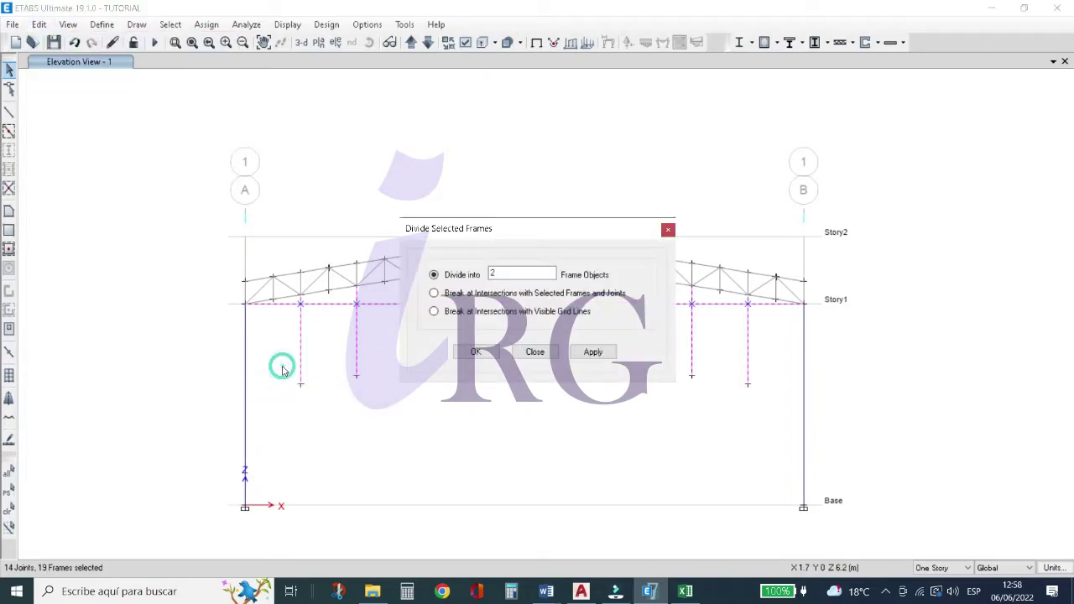
{"action": "left_click", "coordinate": [458, 300]}
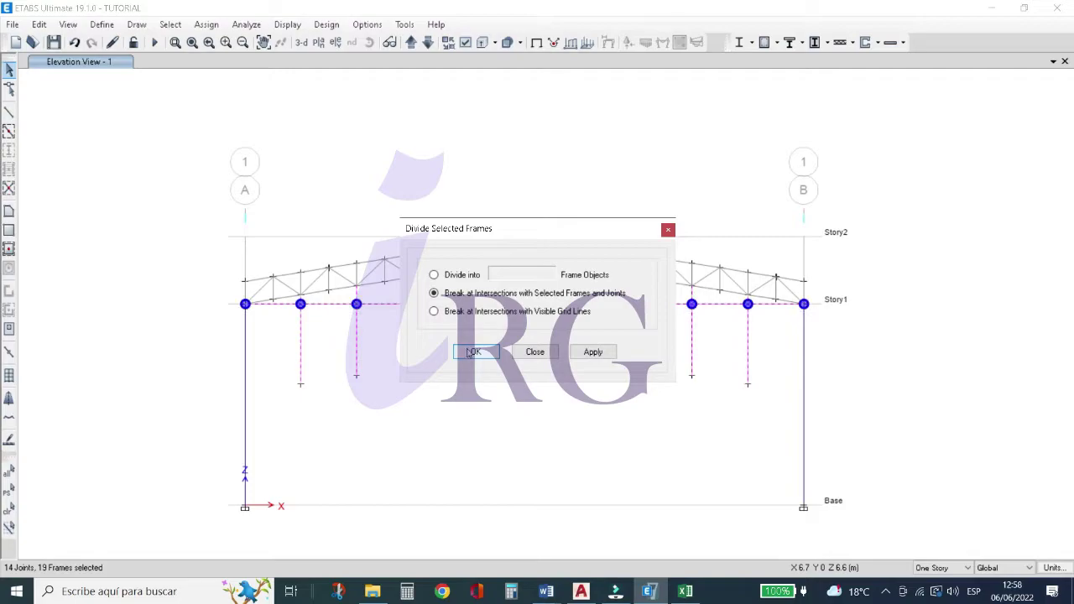
{"action": "left_click", "coordinate": [490, 356]}
Delete the hanger segments that extend below the horizontal tie at Story1, including the middle one.
{"action": "left_click_drag", "start_coordinate": [764, 406], "coordinate": [293, 353]}
{"action": "key", "text": "Delete"}
{"action": "left_click", "coordinate": [520, 340]}
{"action": "key", "text": "Delete"}
Replicate the tie and its vertical hangers linearly with dx 0, dy 5.5 m and 5 copies.
{"action": "left_click_drag", "start_coordinate": [766, 338], "coordinate": [290, 307]}
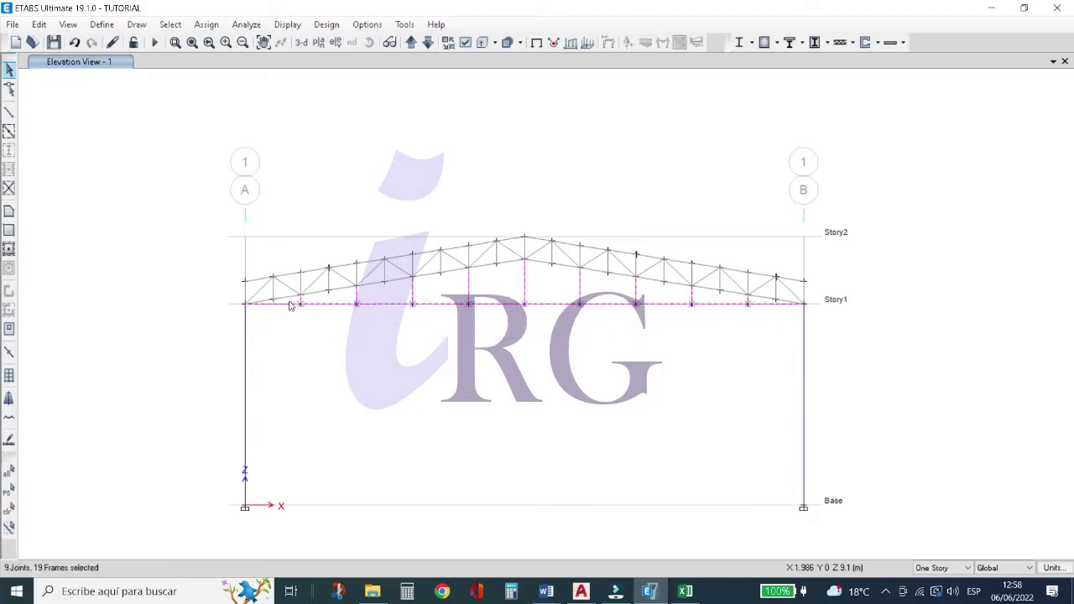
{"action": "left_click", "coordinate": [39, 24]}
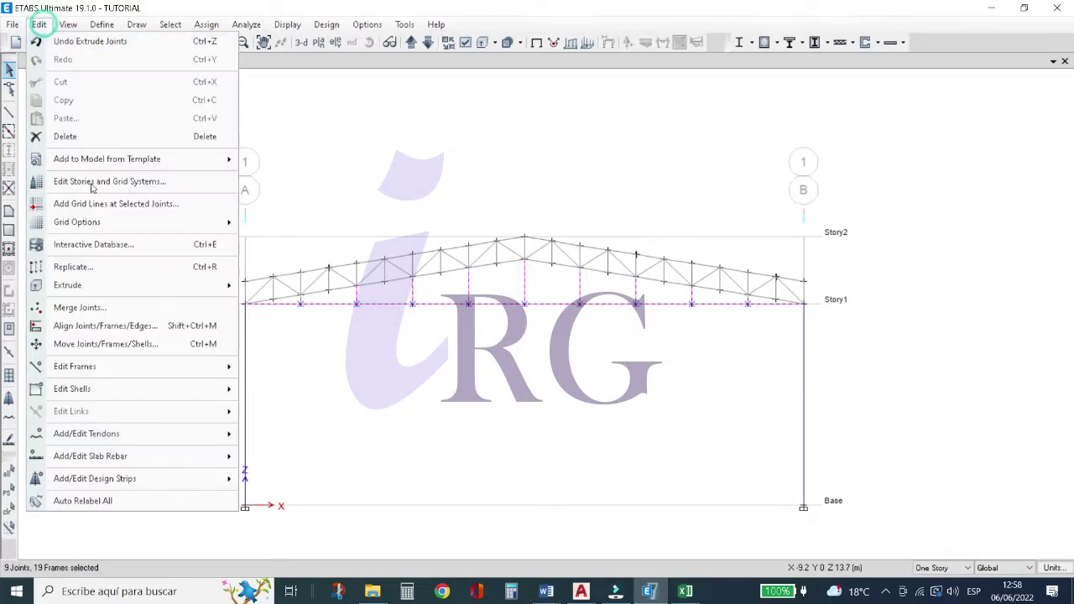
{"action": "left_click", "coordinate": [101, 265]}
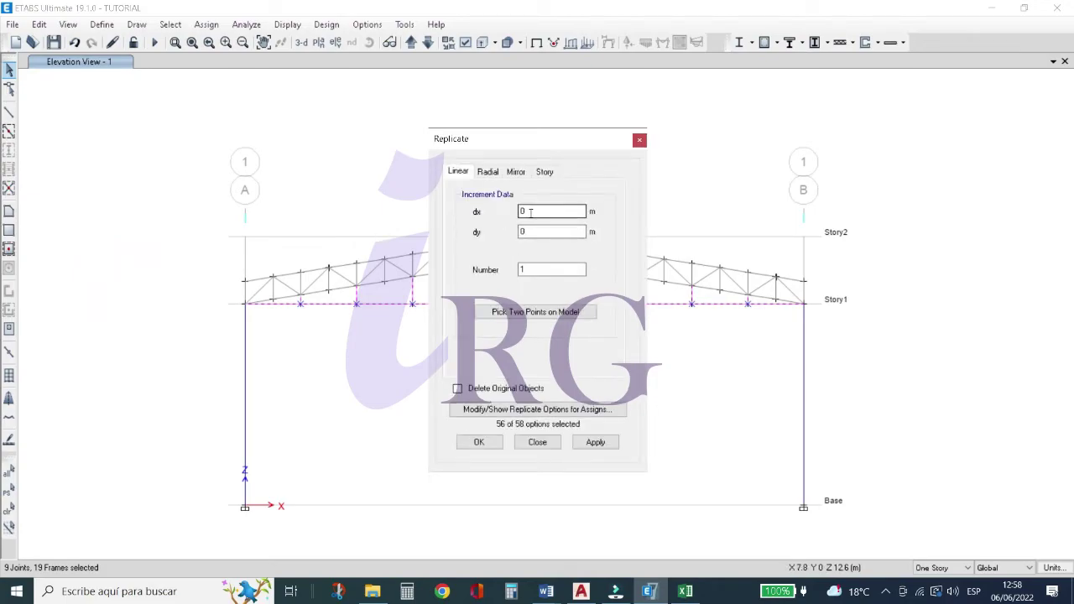
{"action": "key", "text": "Tab"}
{"action": "type", "text": "5"}
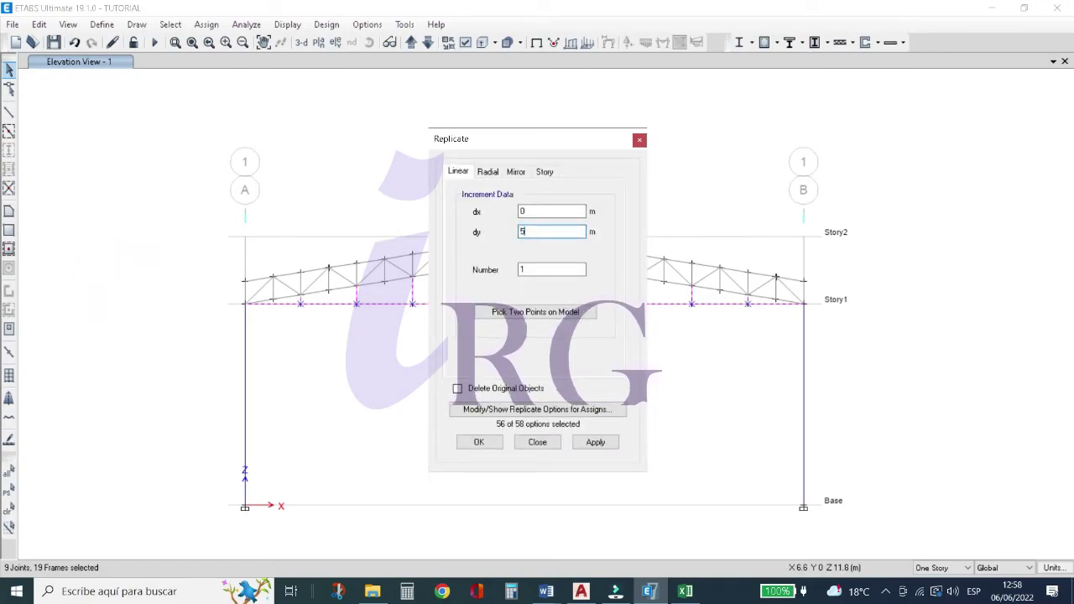
{"action": "type", "text": ".5"}
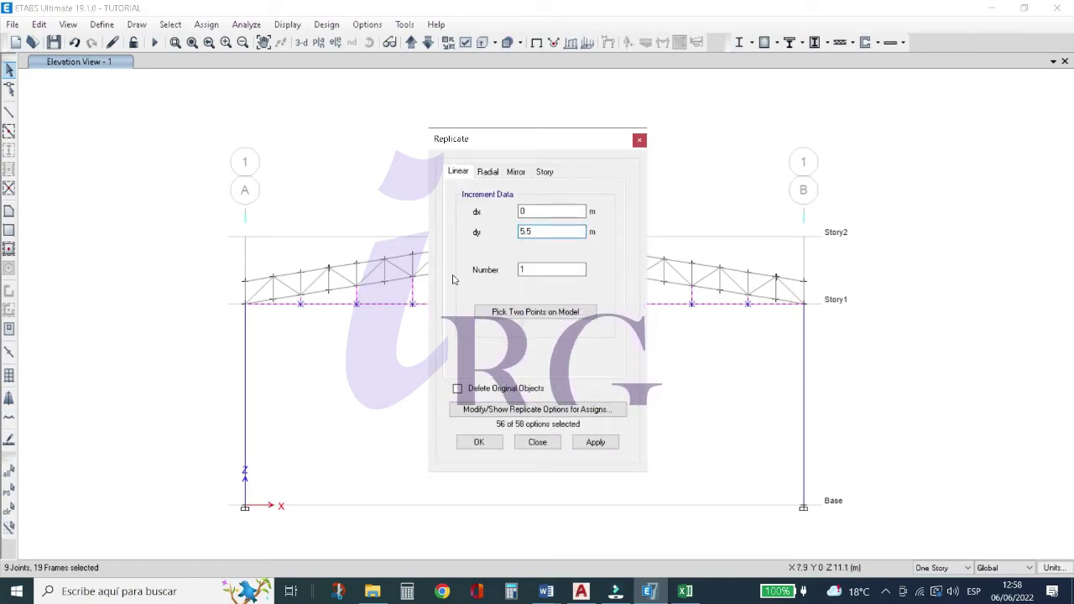
{"action": "key", "text": "Tab"}
{"action": "type", "text": "5"}
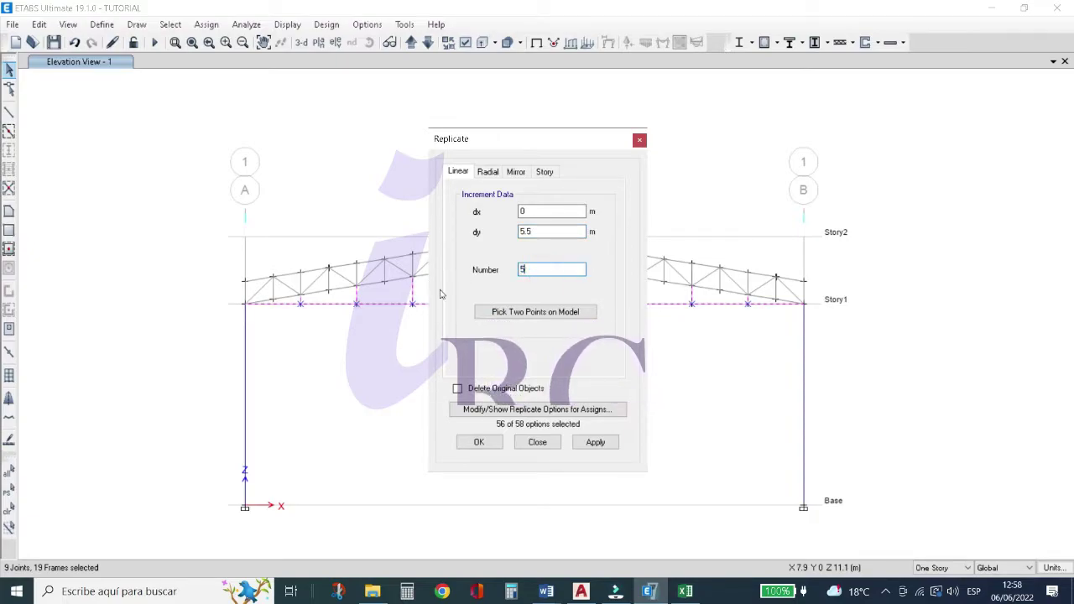
{"action": "left_click", "coordinate": [474, 443]}
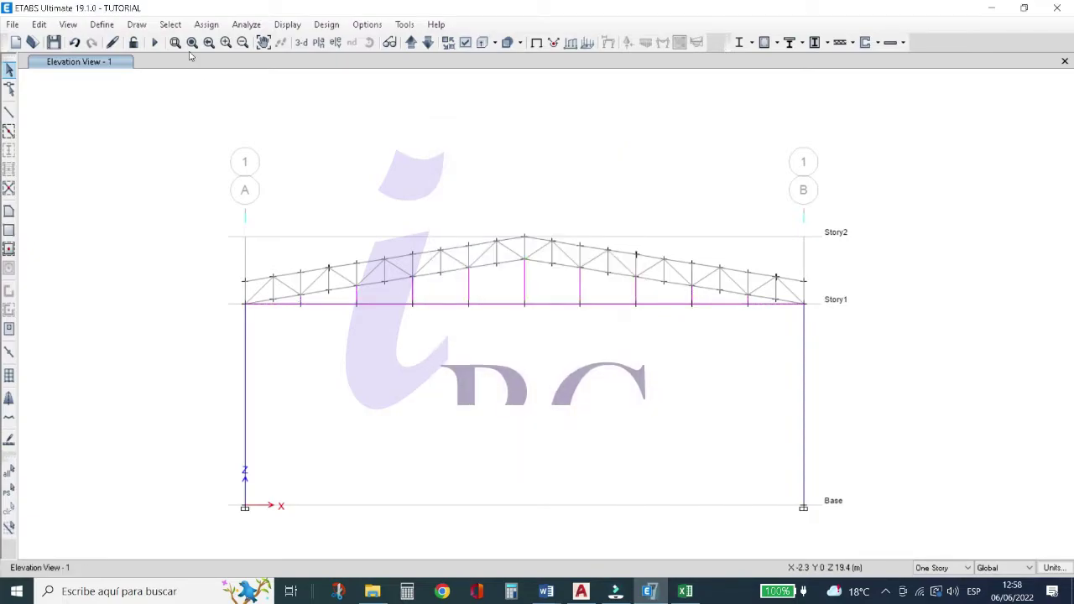
Show the whole building in 3D and run a model check with all check options enabled.
{"action": "left_click", "coordinate": [302, 43]}
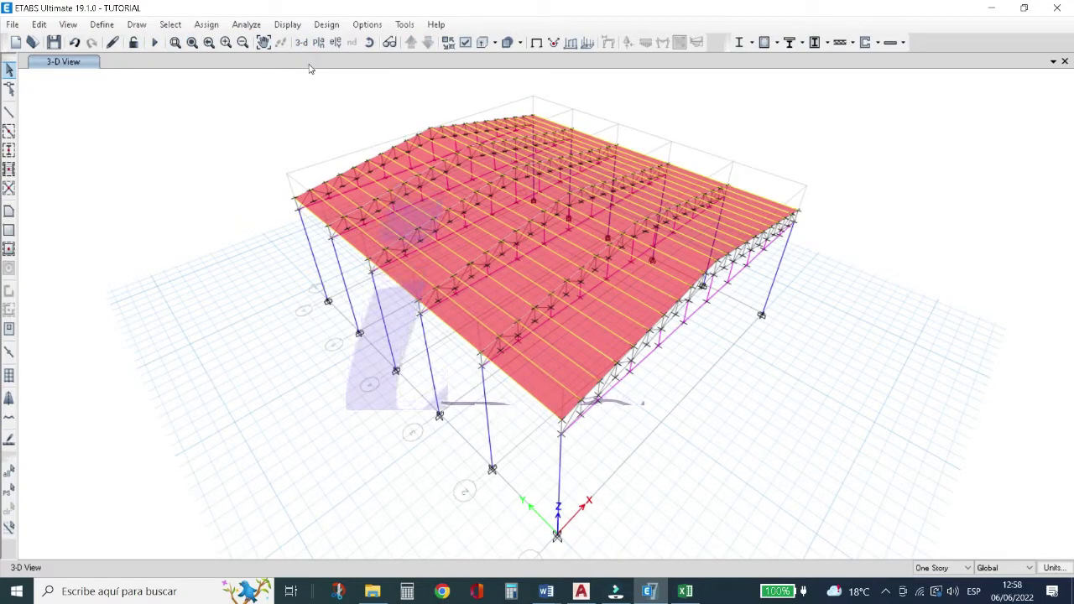
{"action": "left_click", "coordinate": [369, 43]}
{"action": "left_click_drag", "start_coordinate": [840, 352], "coordinate": [647, 285]}
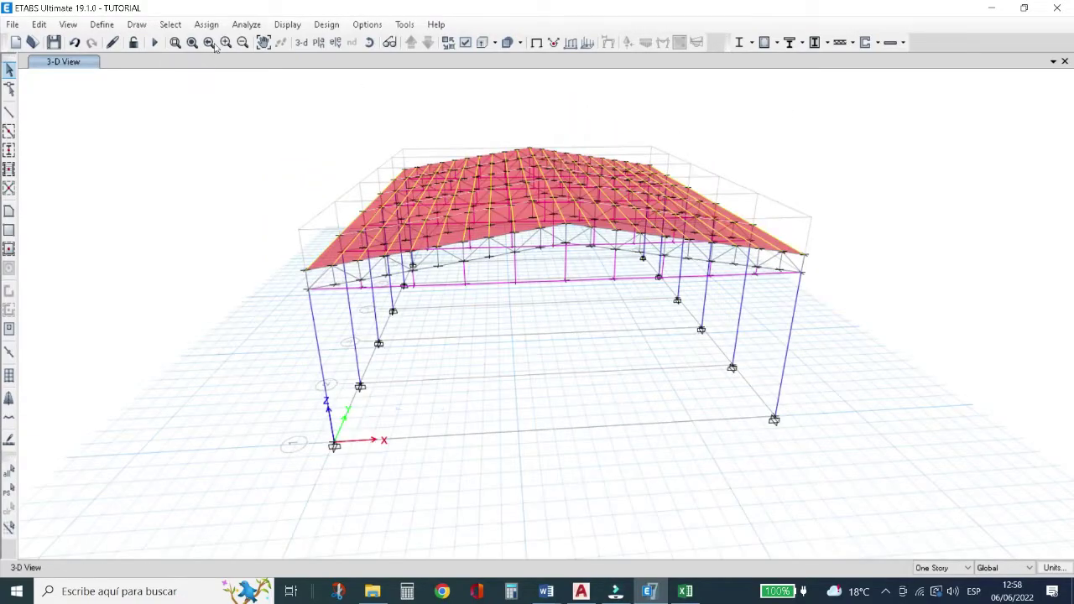
{"action": "left_click", "coordinate": [246, 24]}
{"action": "left_click", "coordinate": [243, 36]}
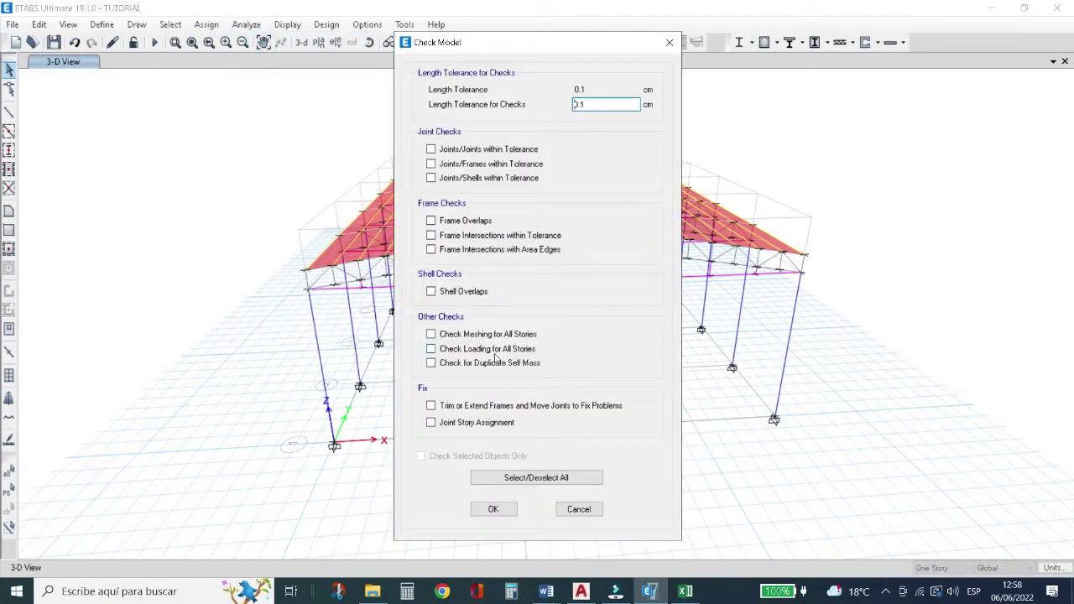
{"action": "left_click", "coordinate": [499, 472]}
{"action": "key", "text": "F5"}
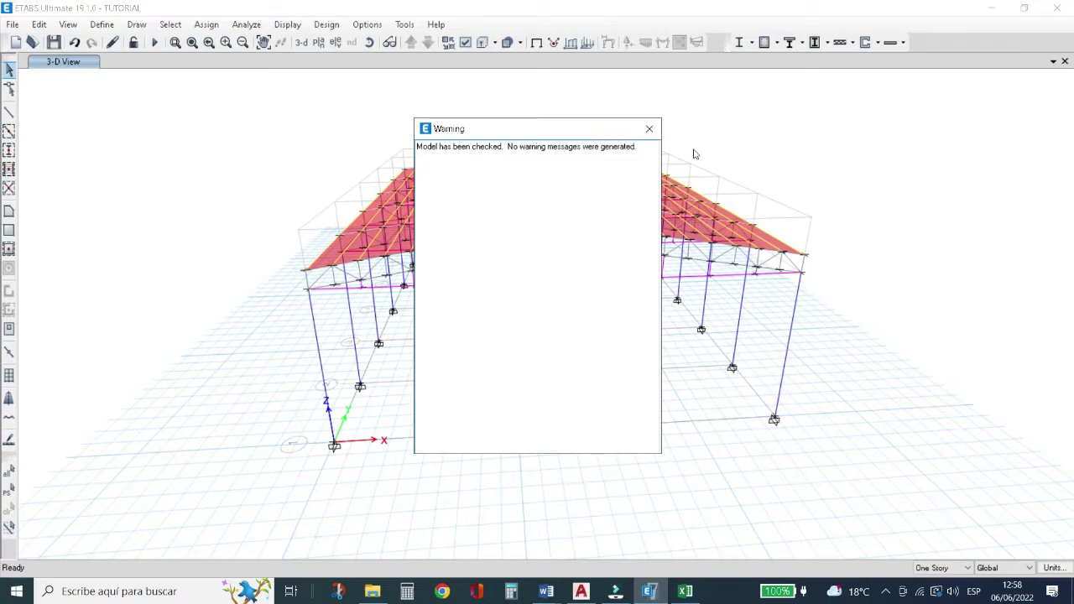
{"action": "left_click", "coordinate": [649, 128]}
Run the analysis and the steel frame design, accepting the reiteration of analysis and design.
{"action": "left_click", "coordinate": [153, 43]}
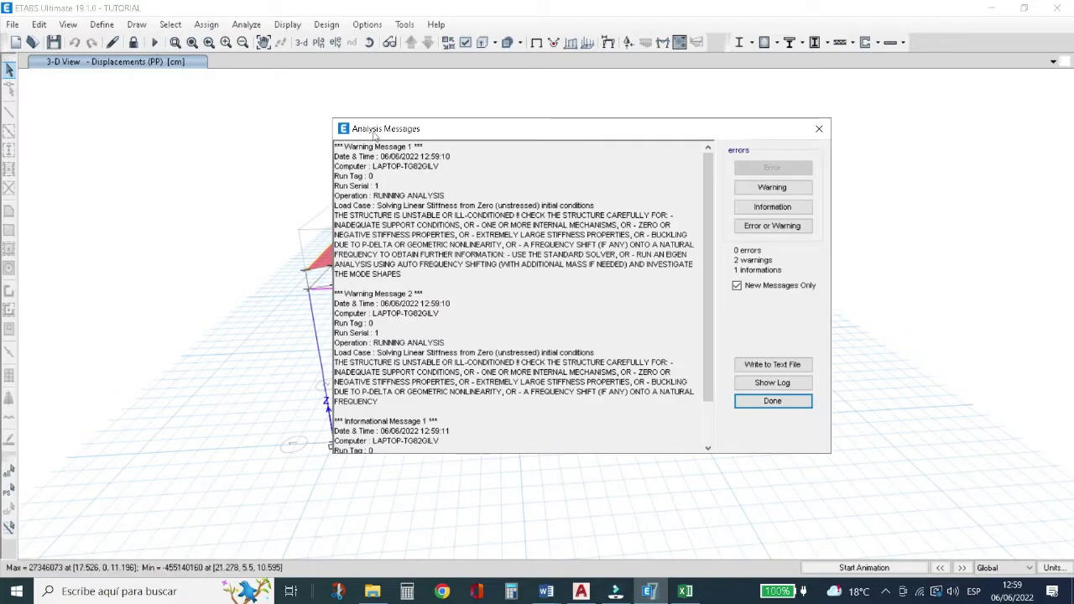
{"action": "left_click", "coordinate": [805, 403]}
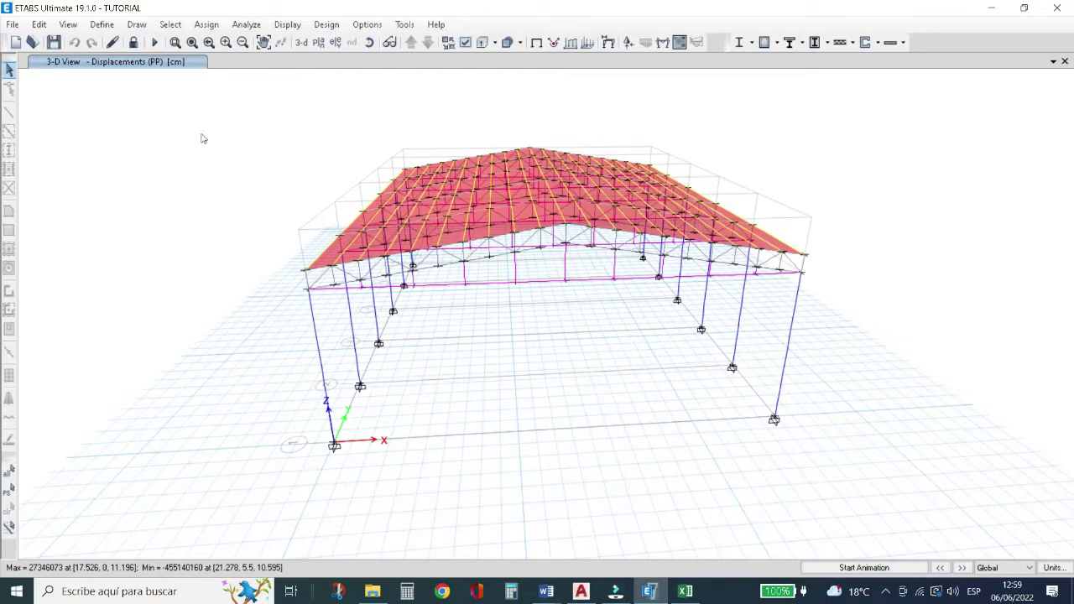
{"action": "left_click", "coordinate": [738, 44]}
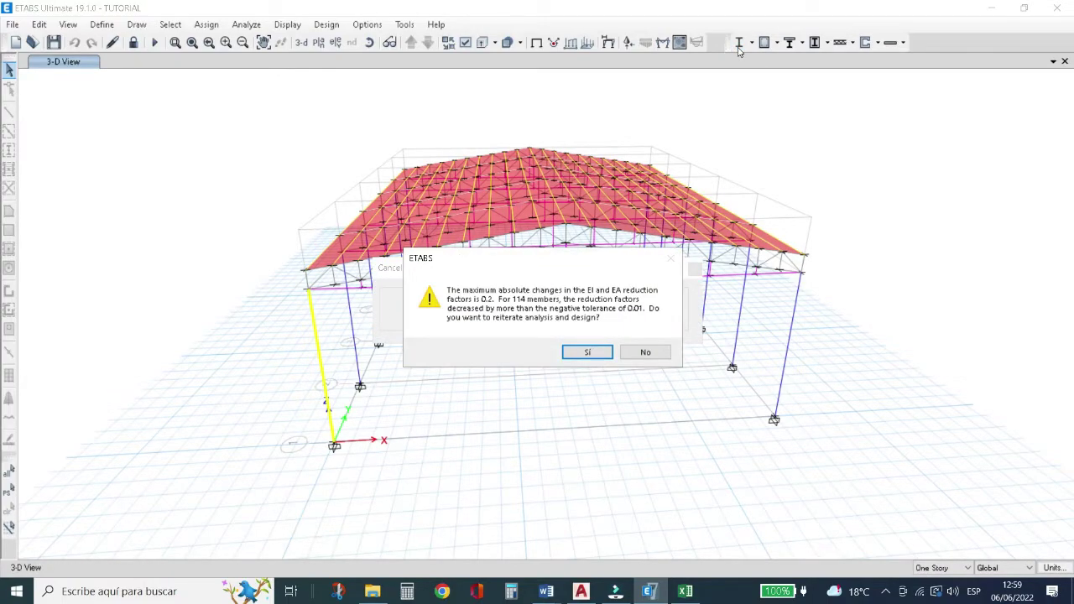
{"action": "left_click", "coordinate": [588, 352]}
{"action": "key", "text": "alt+Tab"}
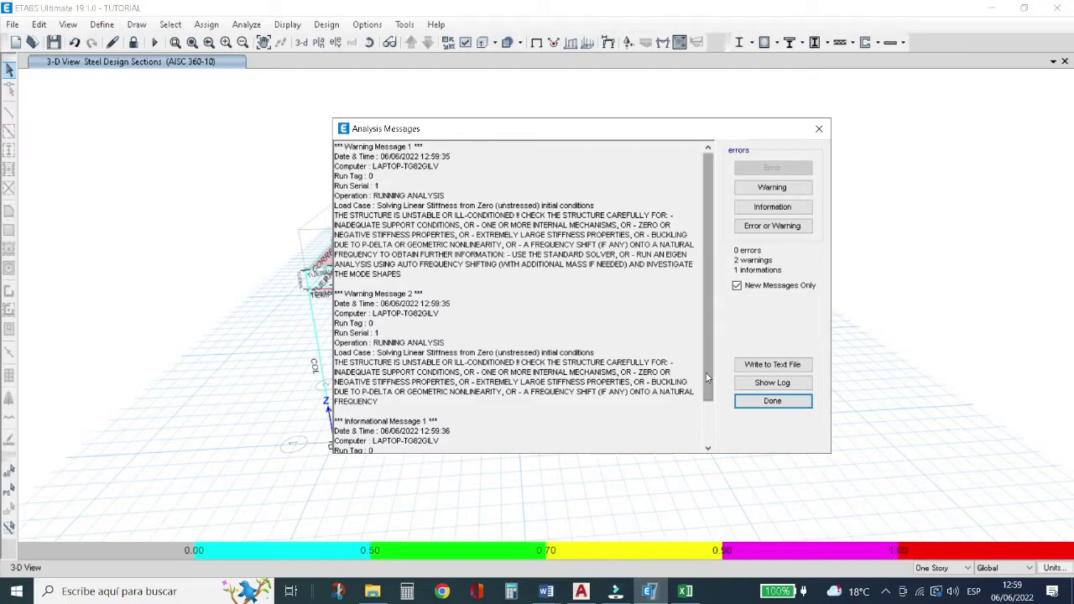
{"action": "left_click", "coordinate": [772, 401]}
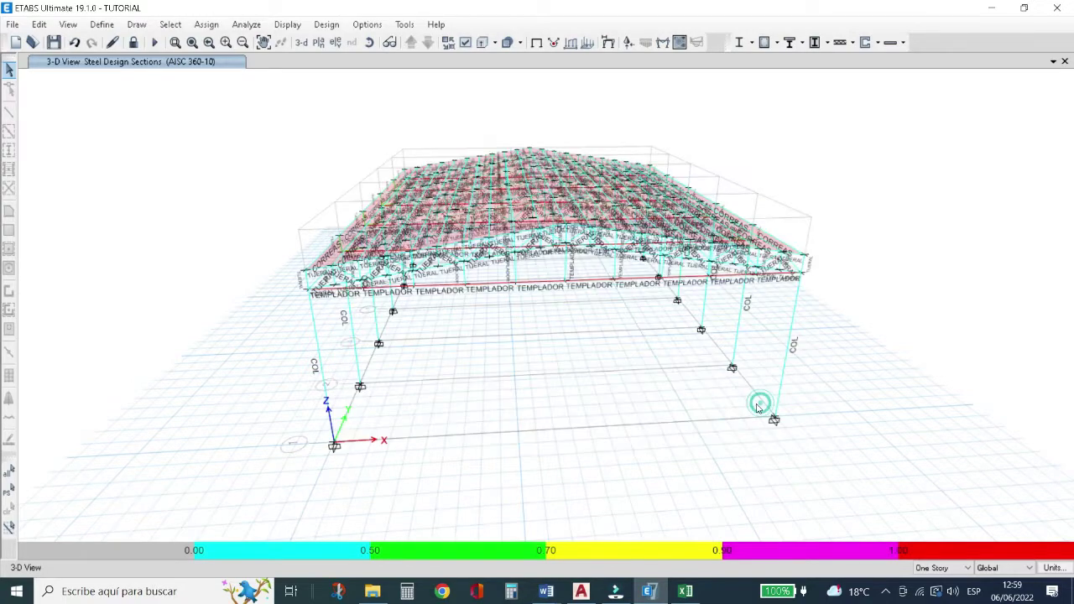
Display the steel design sections in the elevation view of grid 3.
{"action": "left_click", "coordinate": [335, 42]}
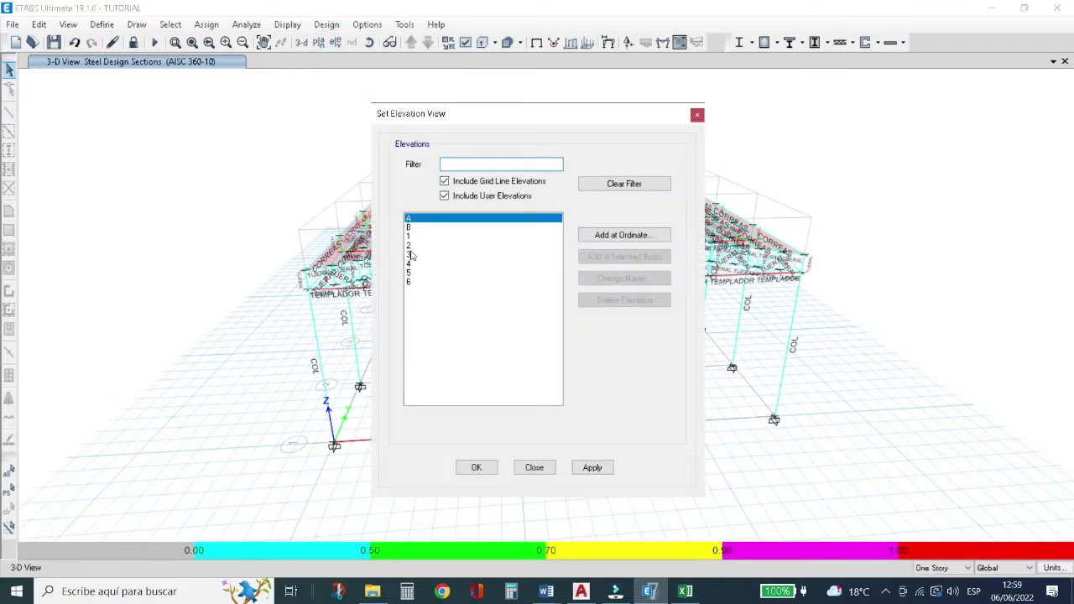
{"action": "left_click", "coordinate": [411, 254]}
{"action": "left_click", "coordinate": [474, 468]}
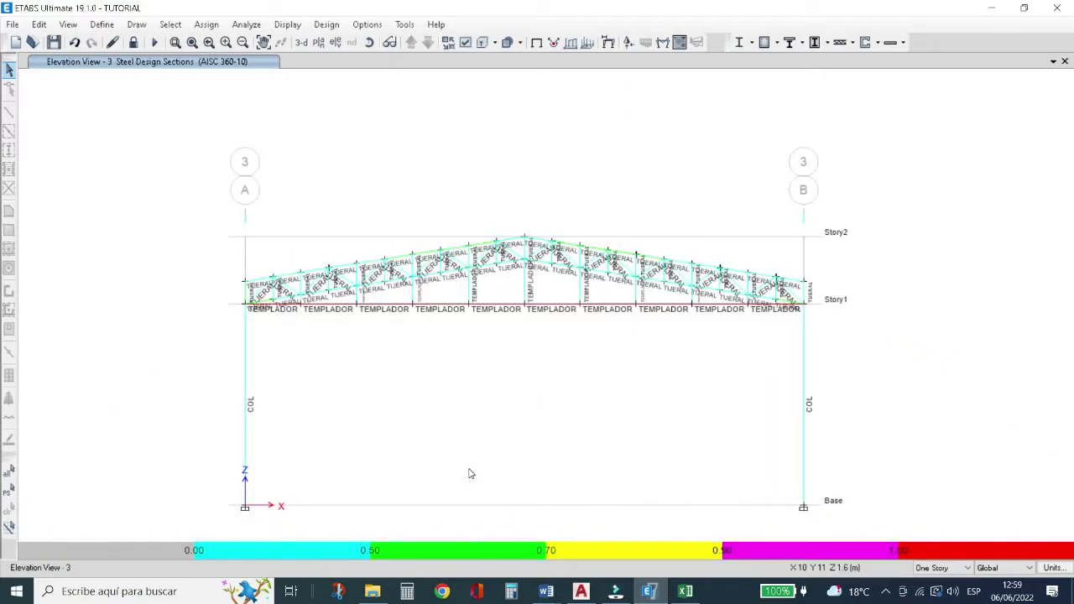
Review the steel stress check of a TEMPLADOR tie segment near midspan on grid 3.
{"action": "right_click", "coordinate": [498, 307]}
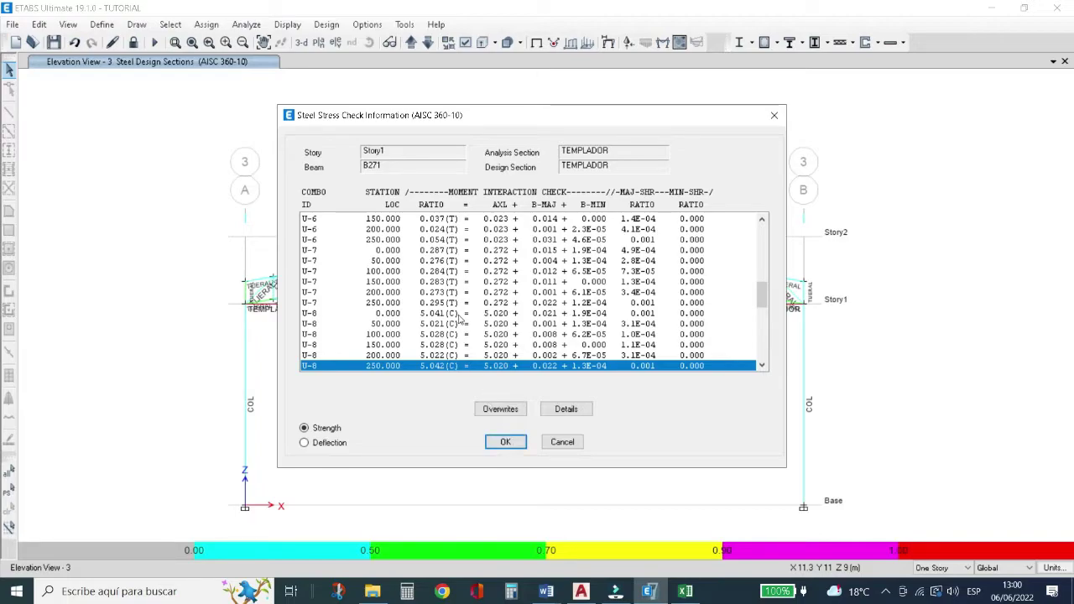
{"action": "left_click", "coordinate": [502, 440]}
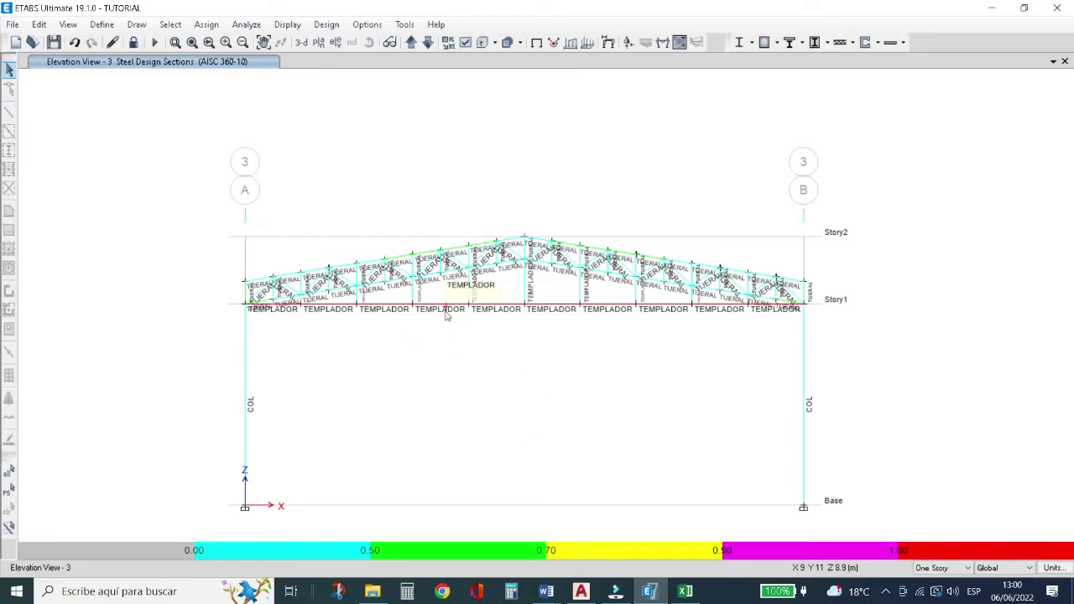
{"action": "left_click", "coordinate": [201, 25]}
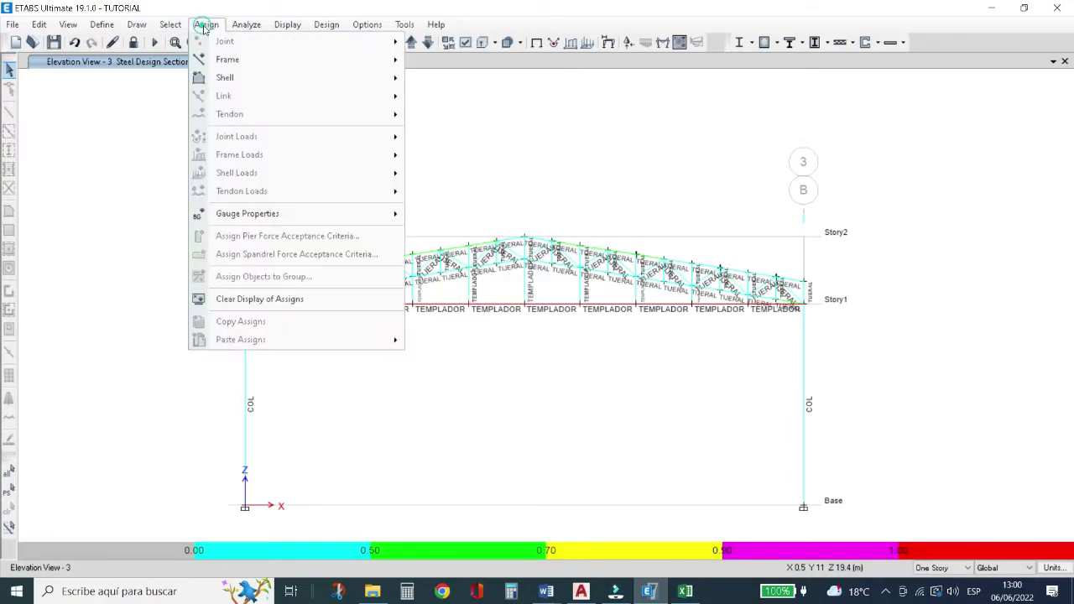
{"action": "mouse_move", "coordinate": [243, 59]}
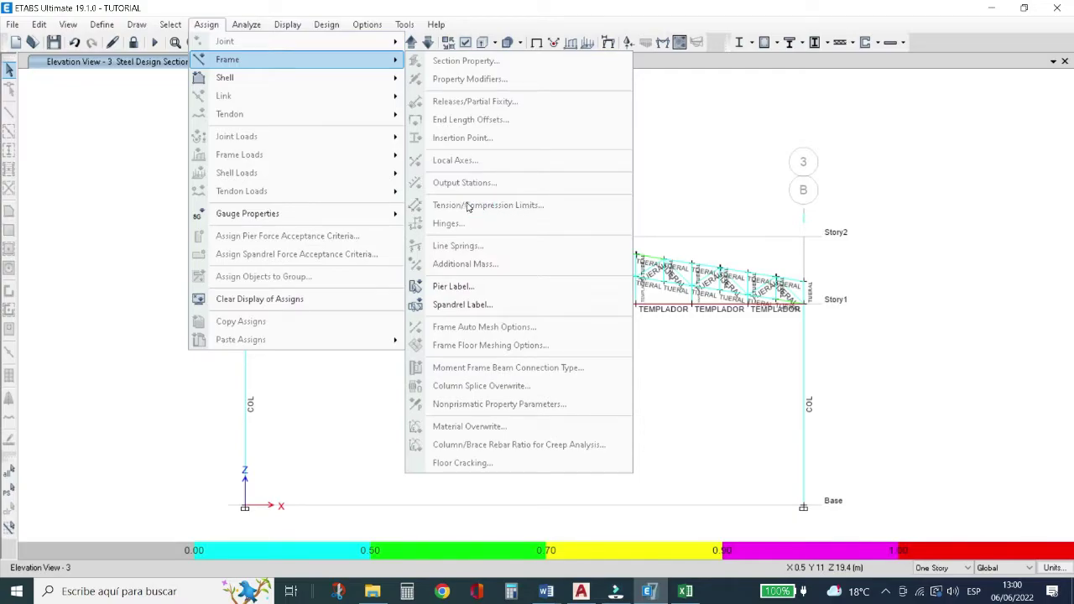
{"action": "key", "text": "Escape"}
{"action": "key", "text": "Escape"}
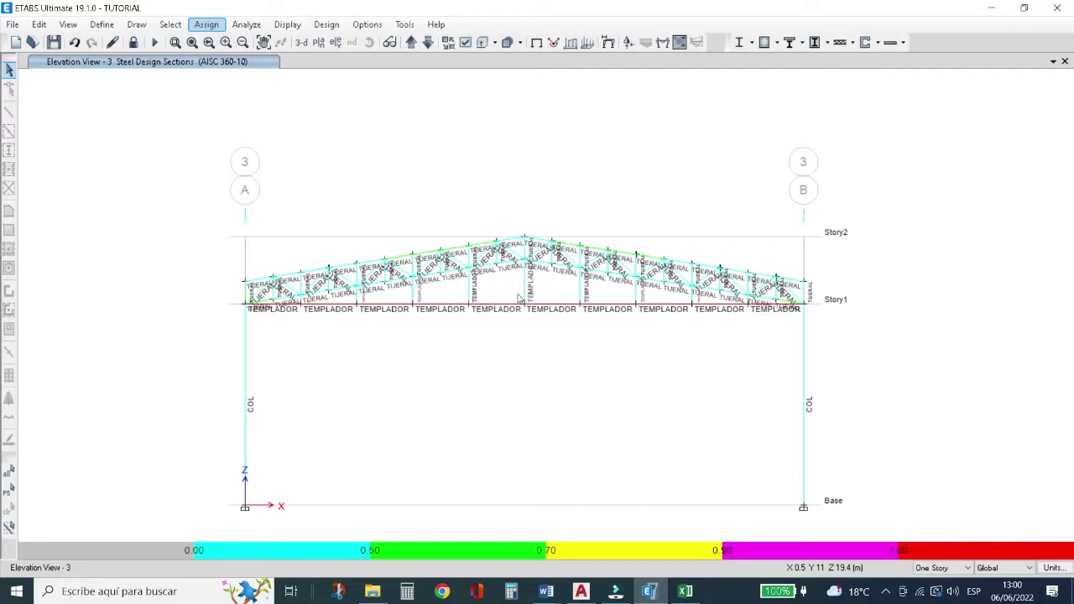
{"action": "scroll", "coordinate": [508, 293], "scroll_direction": "up", "scroll_amount": 3}
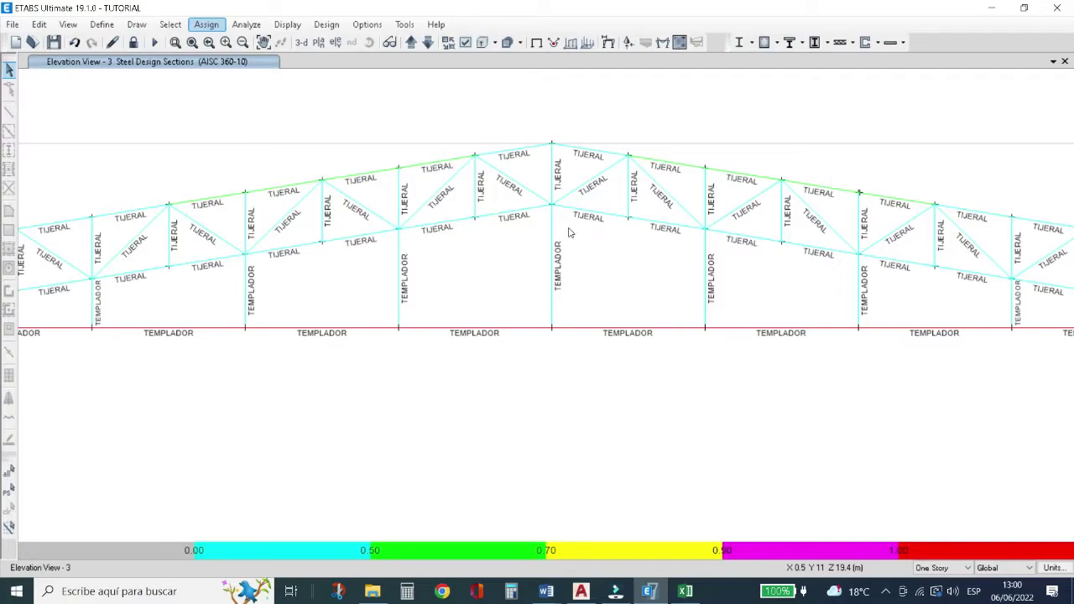
{"action": "scroll", "coordinate": [569, 231], "scroll_direction": "down", "scroll_amount": 3}
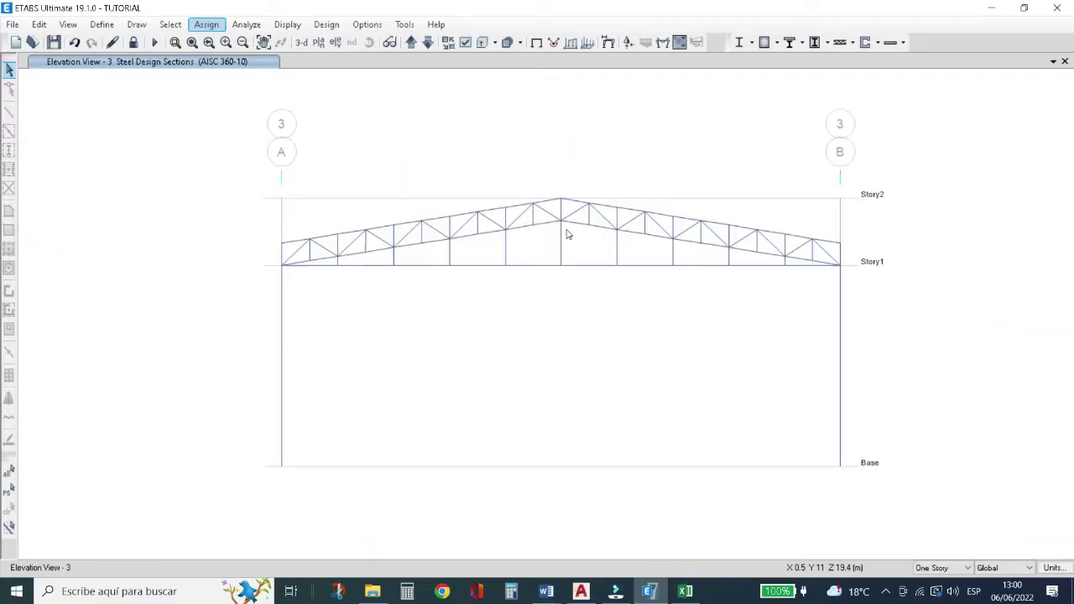
Display the deformed shape for the SERVICIO combination and inspect the displacements of the truss's lower-chord joint below the ridge.
{"action": "left_click", "coordinate": [609, 42]}
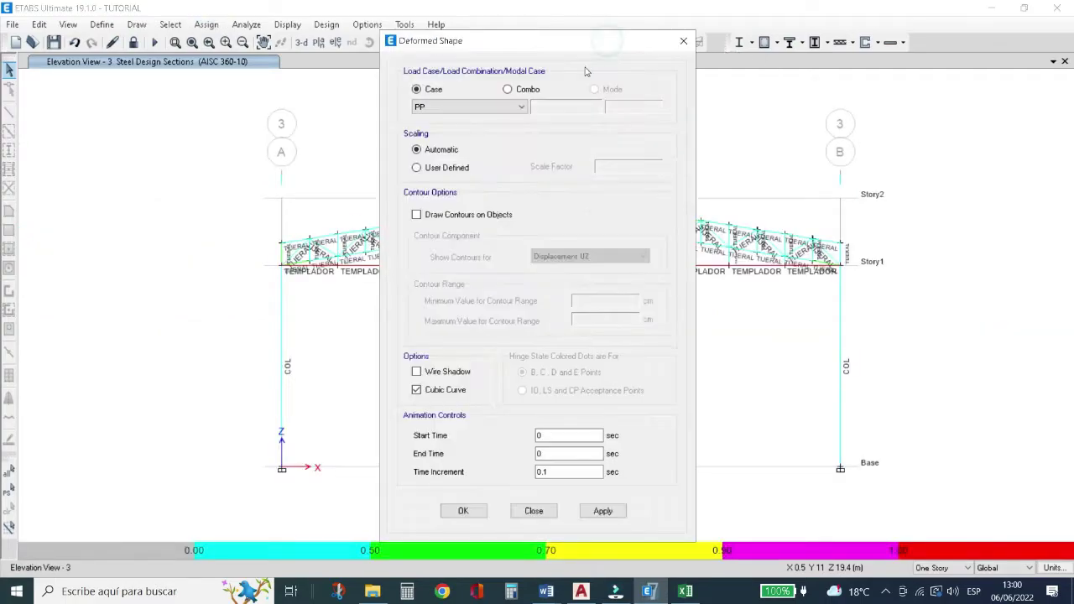
{"action": "left_click", "coordinate": [508, 89]}
{"action": "left_click", "coordinate": [604, 513]}
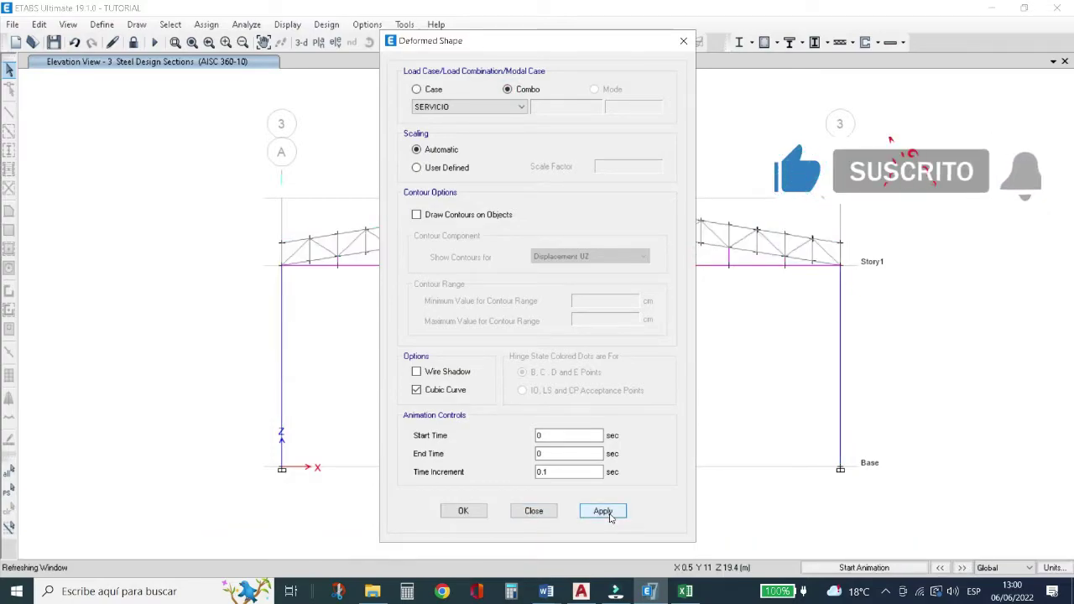
{"action": "left_click", "coordinate": [476, 514]}
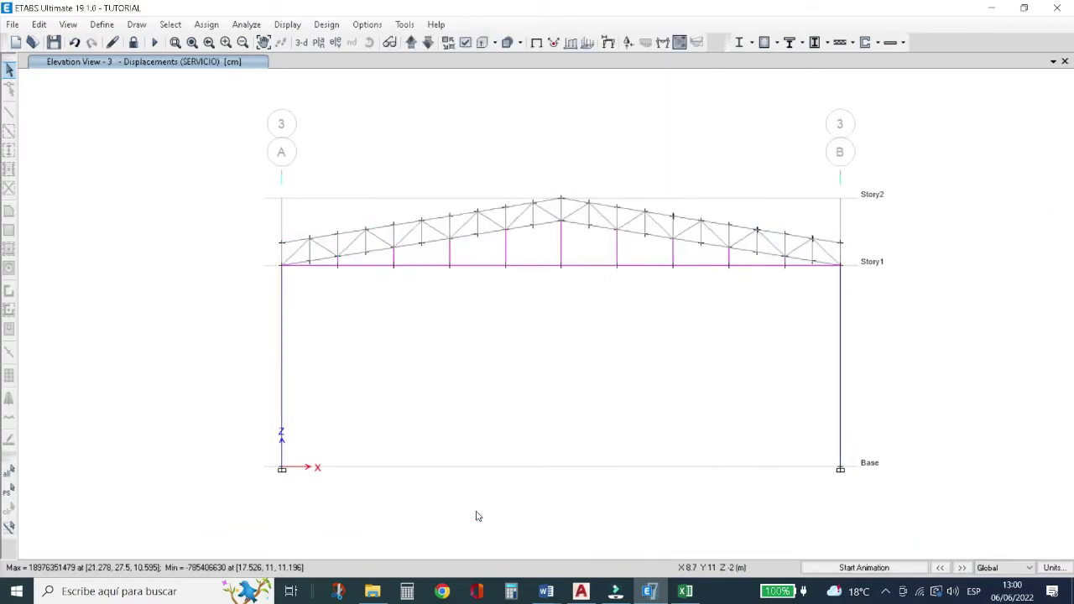
{"action": "right_click", "coordinate": [563, 224]}
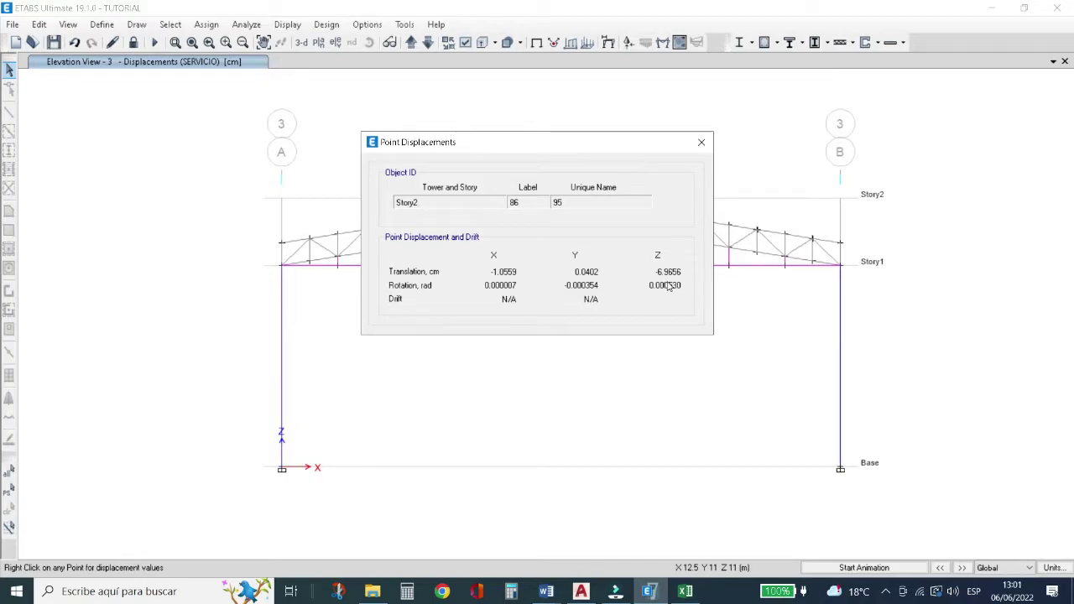
{"action": "left_click", "coordinate": [702, 142]}
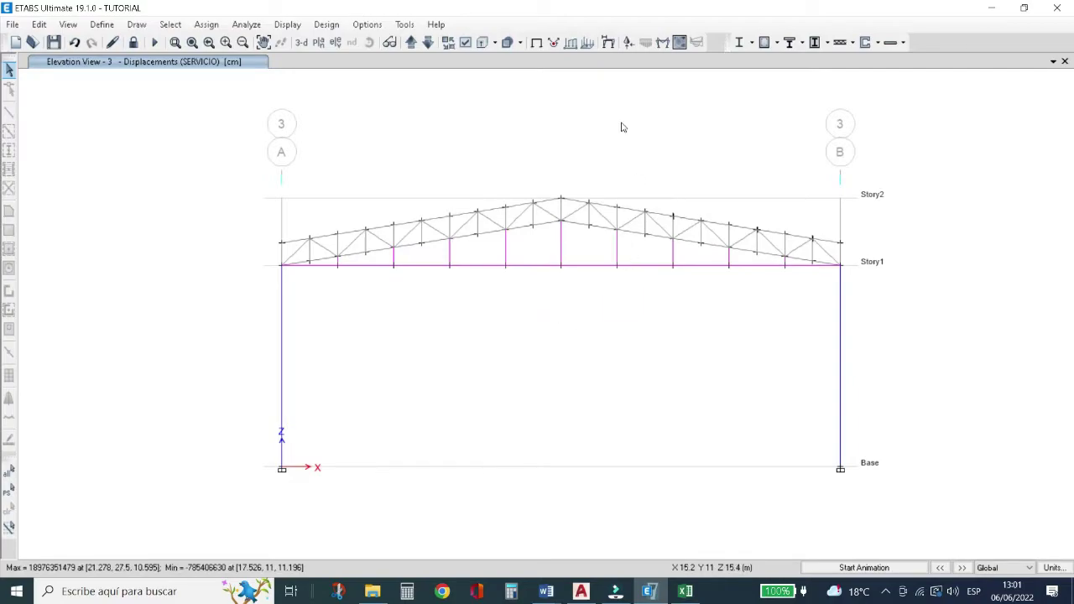
Redisplay the steel design sections, select a lower-chord TIJERAL member near the ridge, and show the whole building in 3D.
{"action": "left_click", "coordinate": [739, 42]}
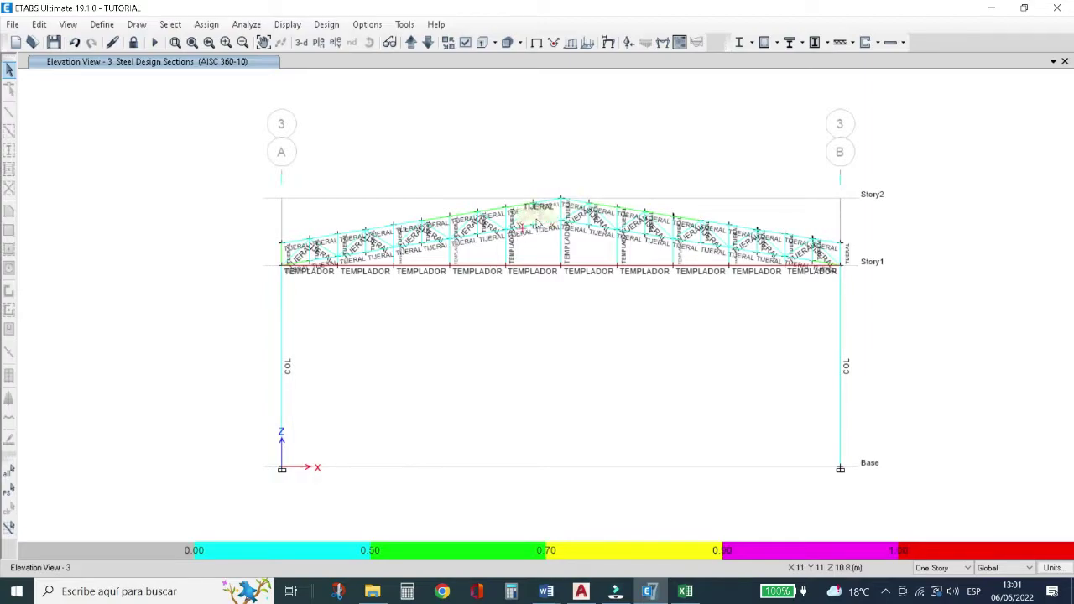
{"action": "scroll", "coordinate": [537, 241], "scroll_direction": "up", "scroll_amount": 3}
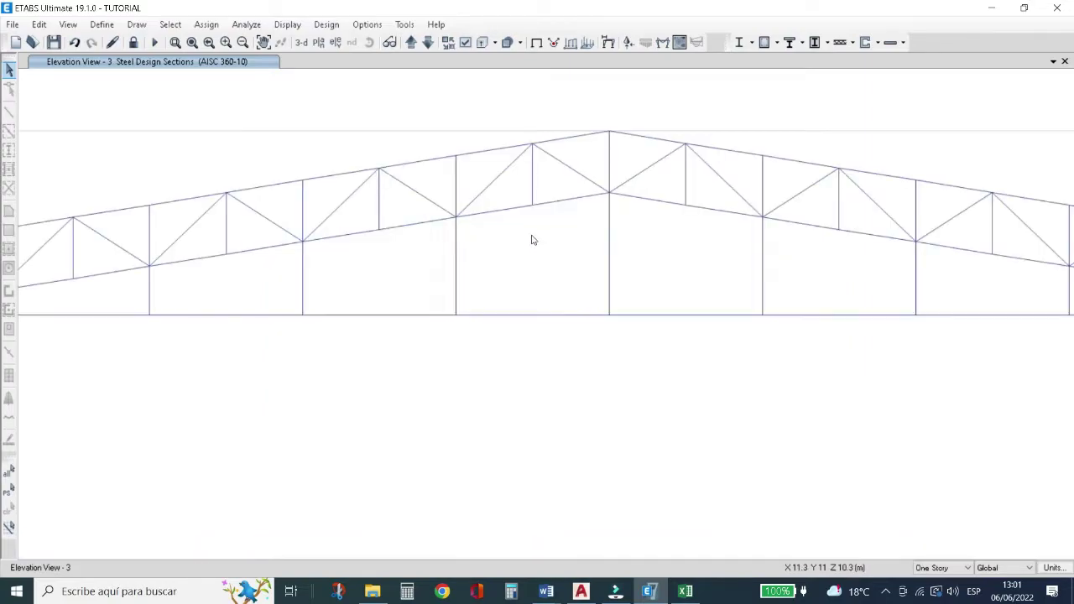
{"action": "left_click", "coordinate": [510, 211]}
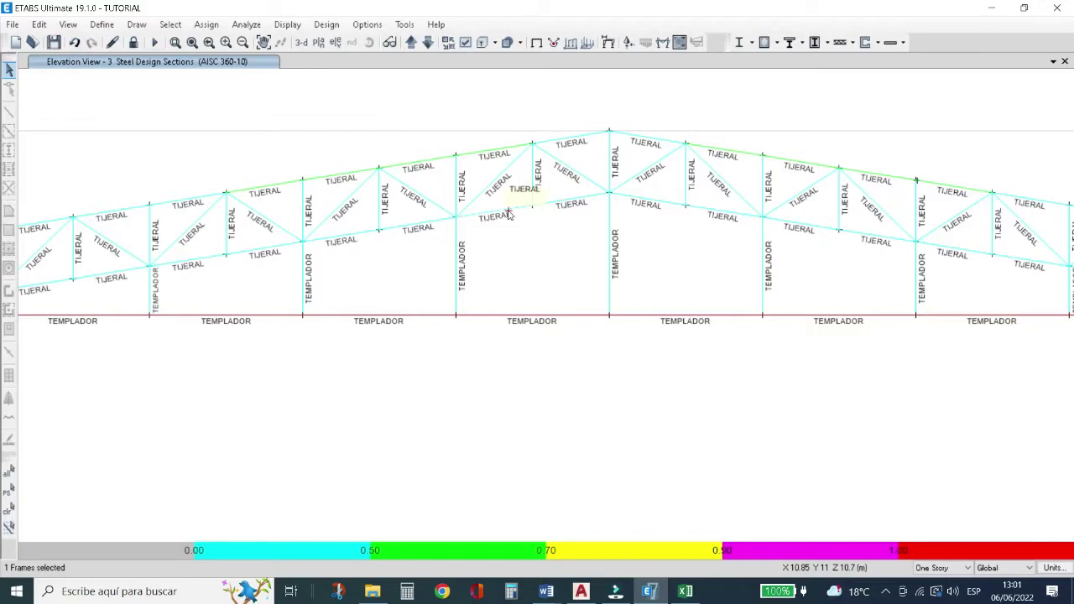
{"action": "scroll", "coordinate": [508, 214], "scroll_direction": "down", "scroll_amount": 3}
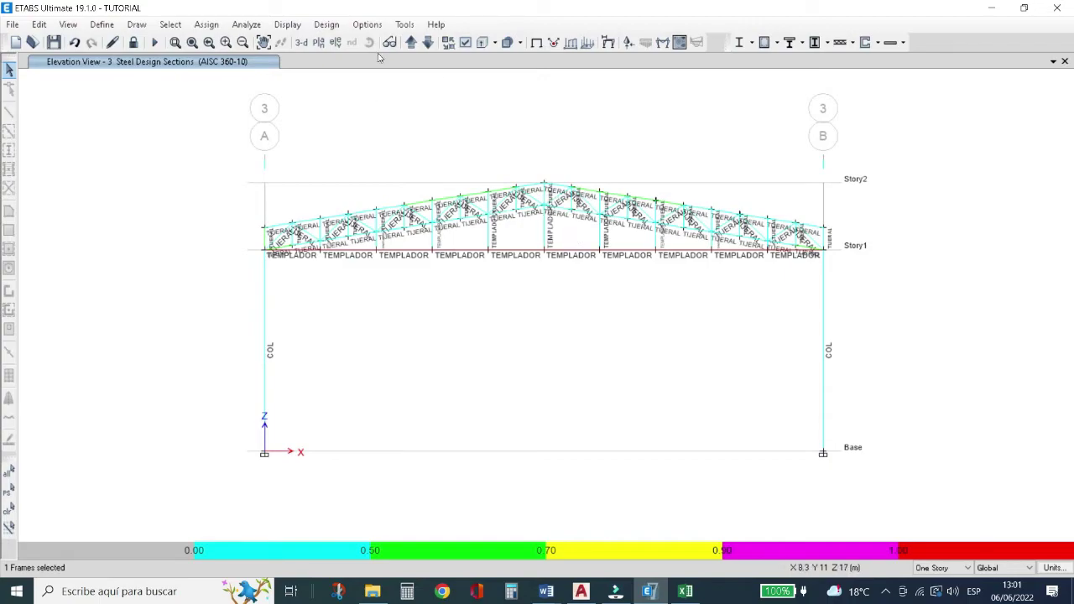
{"action": "left_click", "coordinate": [302, 44]}
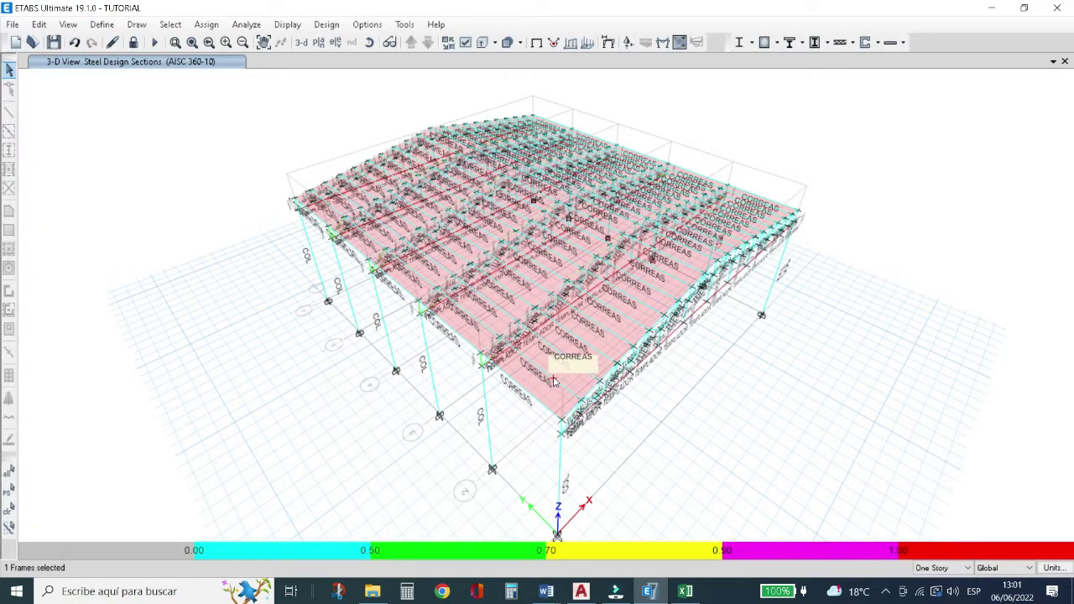
Inspect the deflection and strength check results of a CORREAS purlin near the eave of the first bay.
{"action": "left_click", "coordinate": [552, 384]}
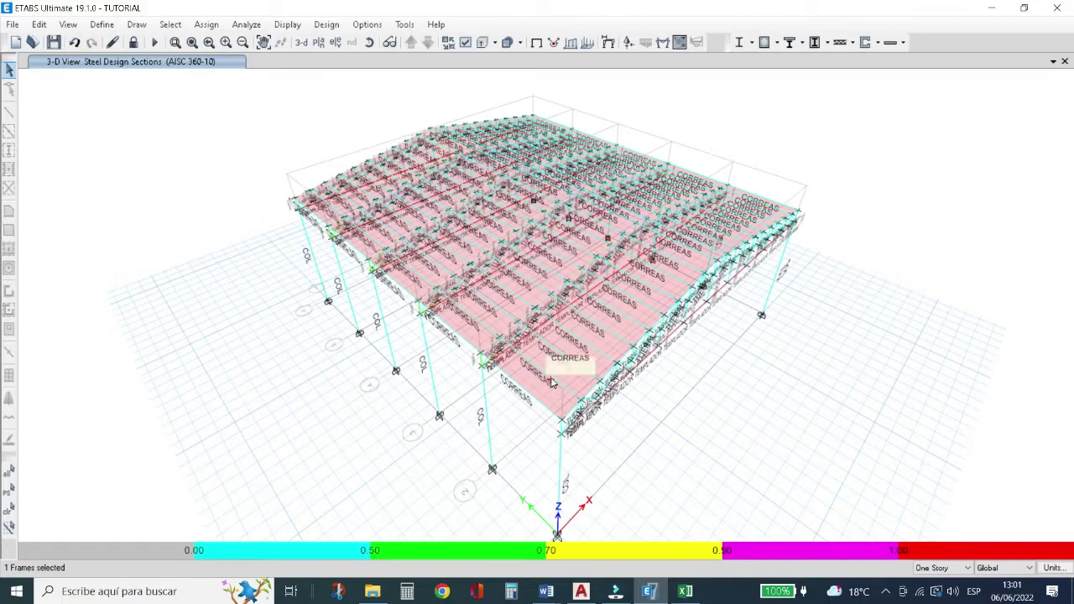
{"action": "right_click", "coordinate": [551, 384]}
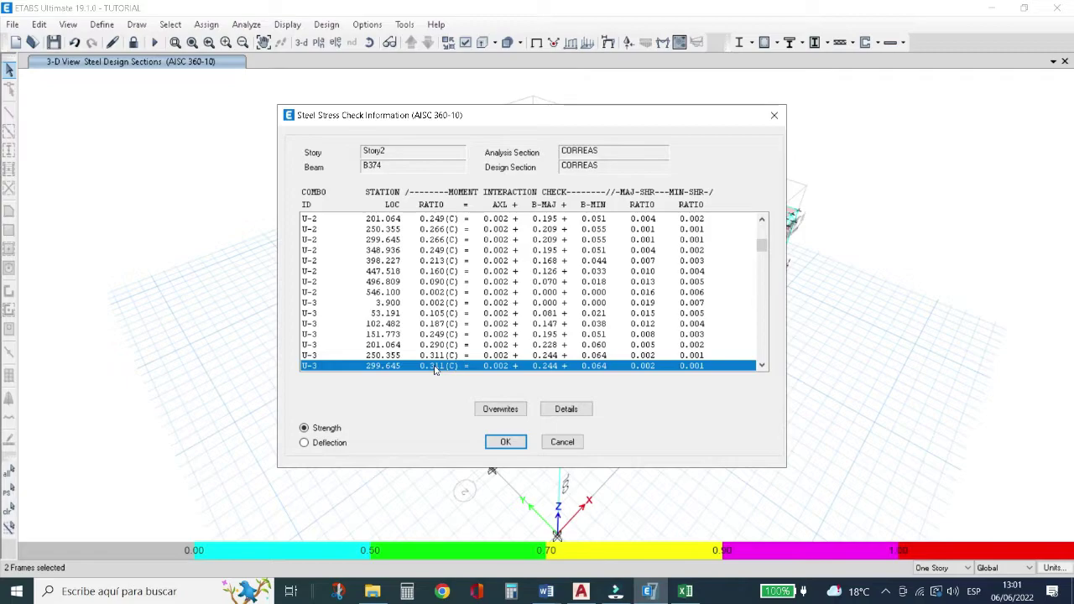
{"action": "left_click", "coordinate": [340, 444]}
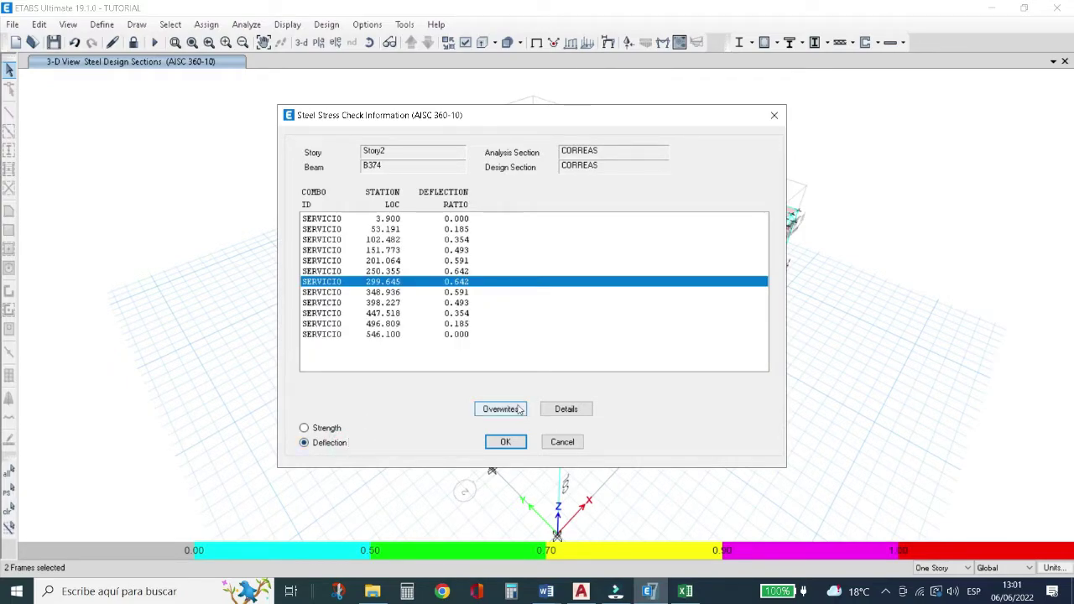
{"action": "left_click", "coordinate": [325, 429]}
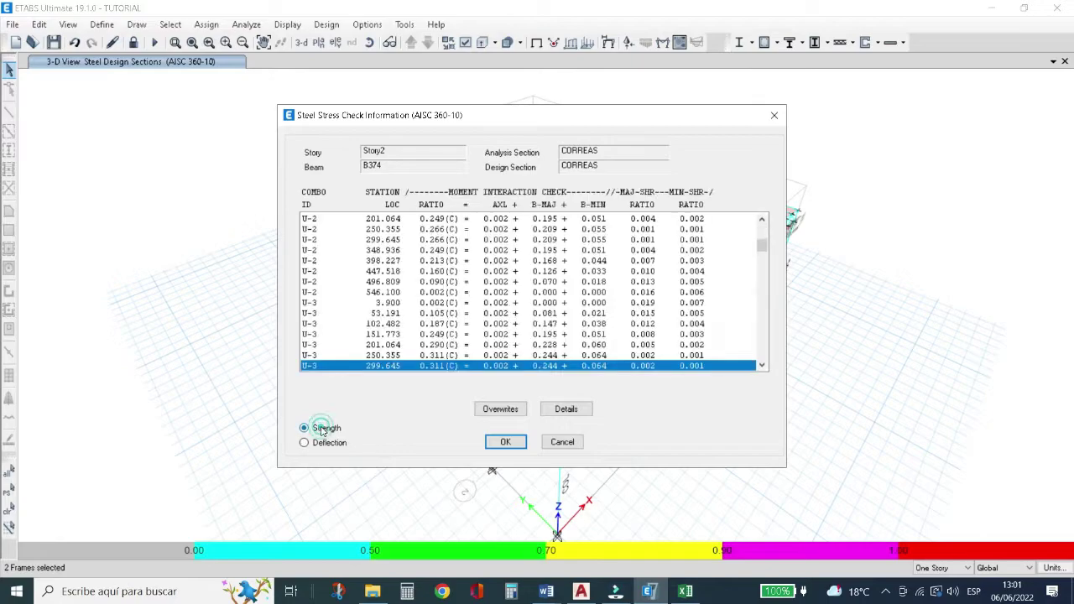
Open the purlin's detailed strength design report and enlarge its first page to a readable size.
{"action": "left_click", "coordinate": [563, 410]}
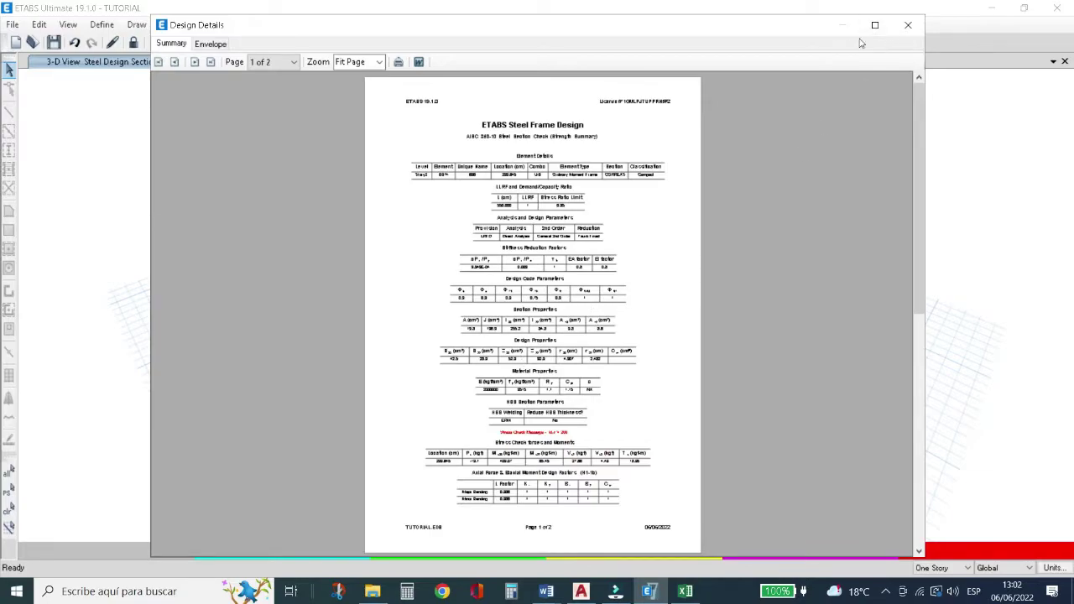
{"action": "scroll", "coordinate": [537, 232], "scroll_direction": "up", "scroll_amount": 3, "text": "ctrl"}
{"action": "scroll", "coordinate": [554, 215], "scroll_direction": "up", "scroll_amount": 1, "text": "ctrl"}
{"action": "scroll", "coordinate": [554, 215], "scroll_direction": "up", "scroll_amount": 5}
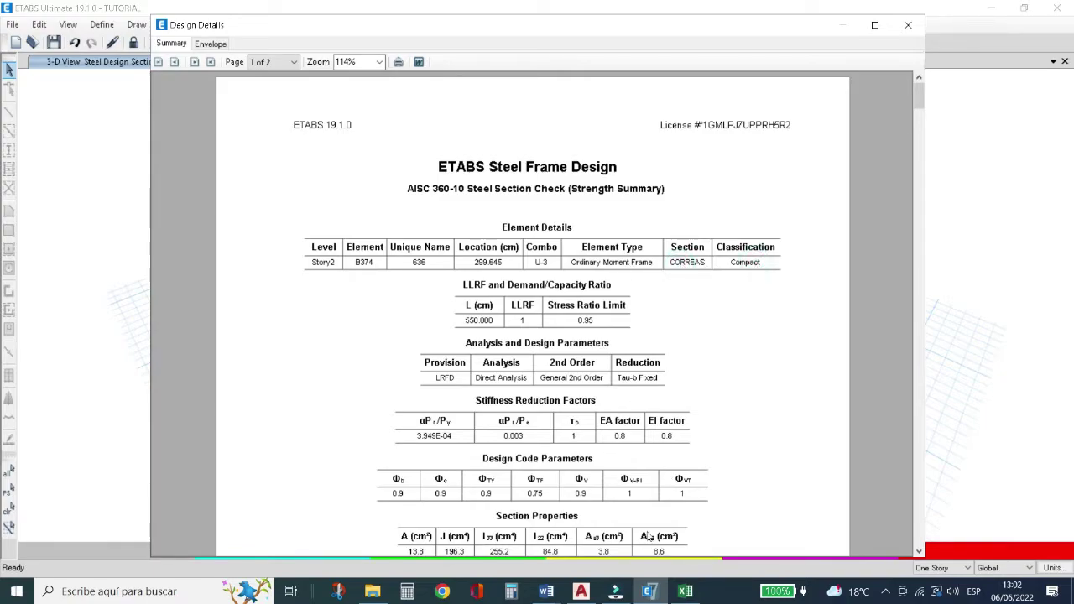
Switch to the Excel workbook NAVE INDUSTRIAL ESTRUCTURA RECTANGULAR and examine the roof purlin's profile characteristics, static properties and design resistance factors.
{"action": "left_click", "coordinate": [684, 593]}
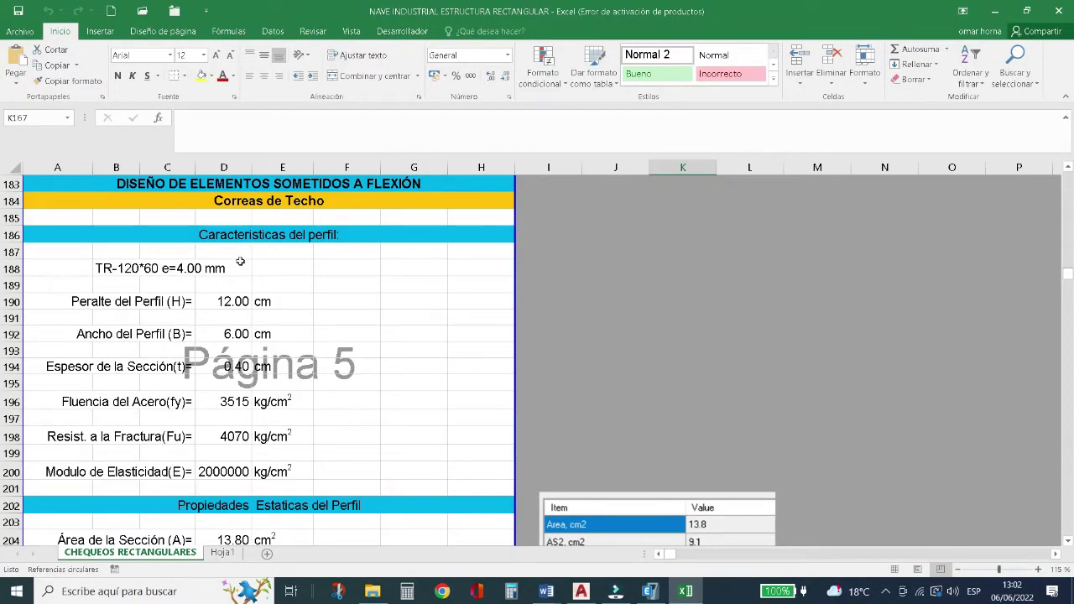
{"action": "scroll", "coordinate": [132, 270], "scroll_direction": "down", "scroll_amount": 1}
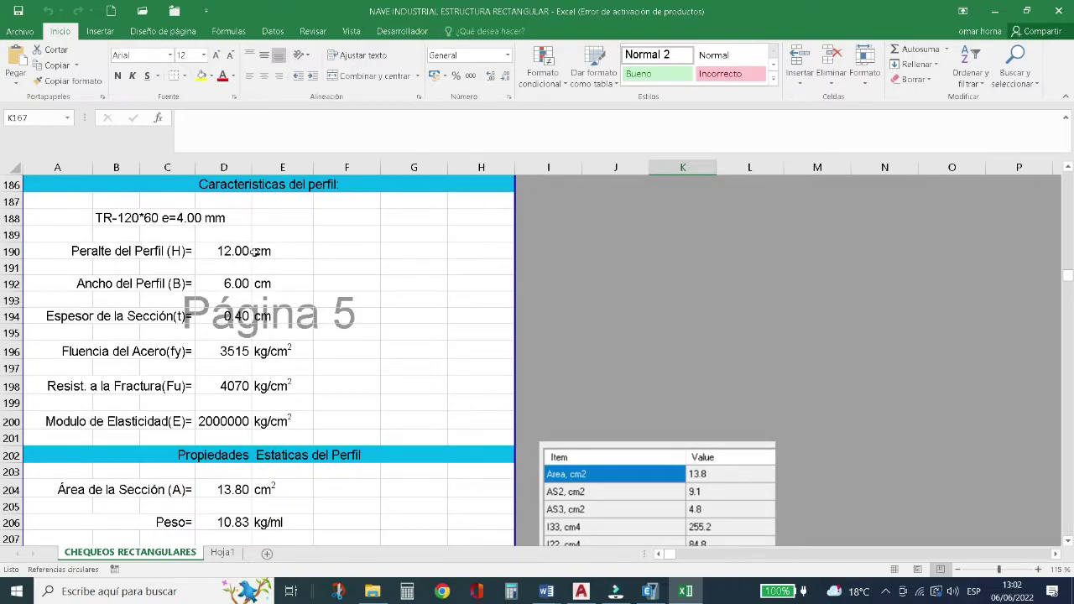
{"action": "left_click", "coordinate": [298, 281]}
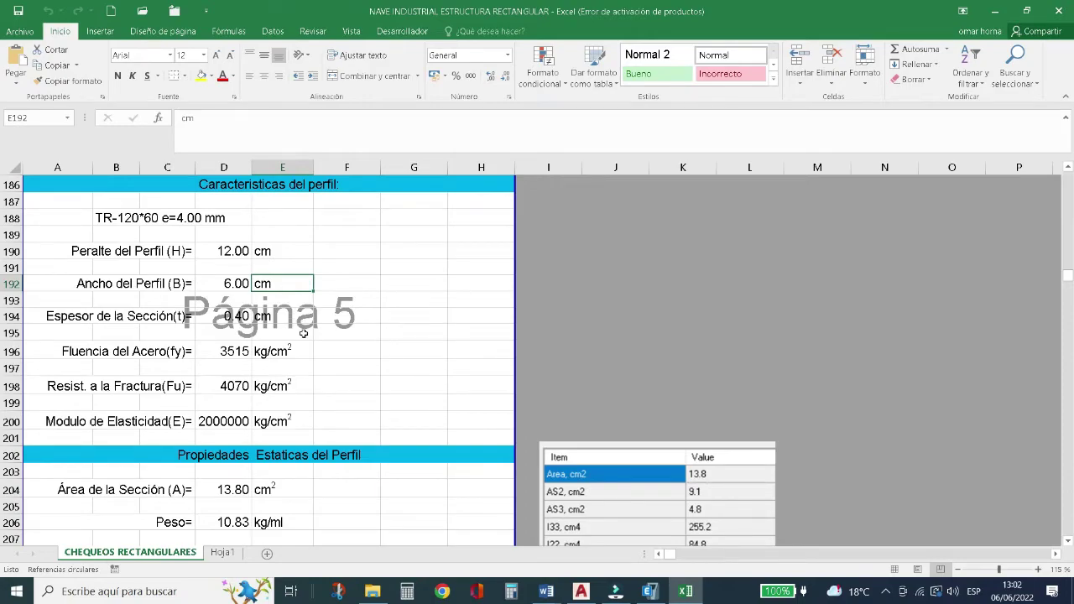
{"action": "scroll", "coordinate": [305, 356], "scroll_direction": "down", "scroll_amount": 1}
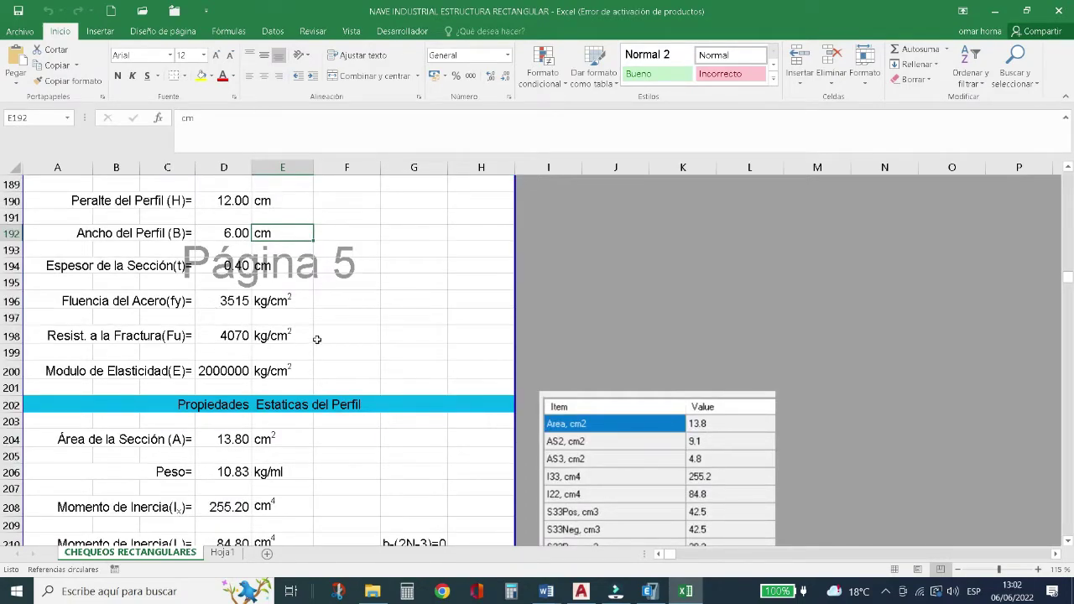
{"action": "left_click", "coordinate": [309, 302]}
{"action": "scroll", "coordinate": [296, 359], "scroll_direction": "down", "scroll_amount": 2}
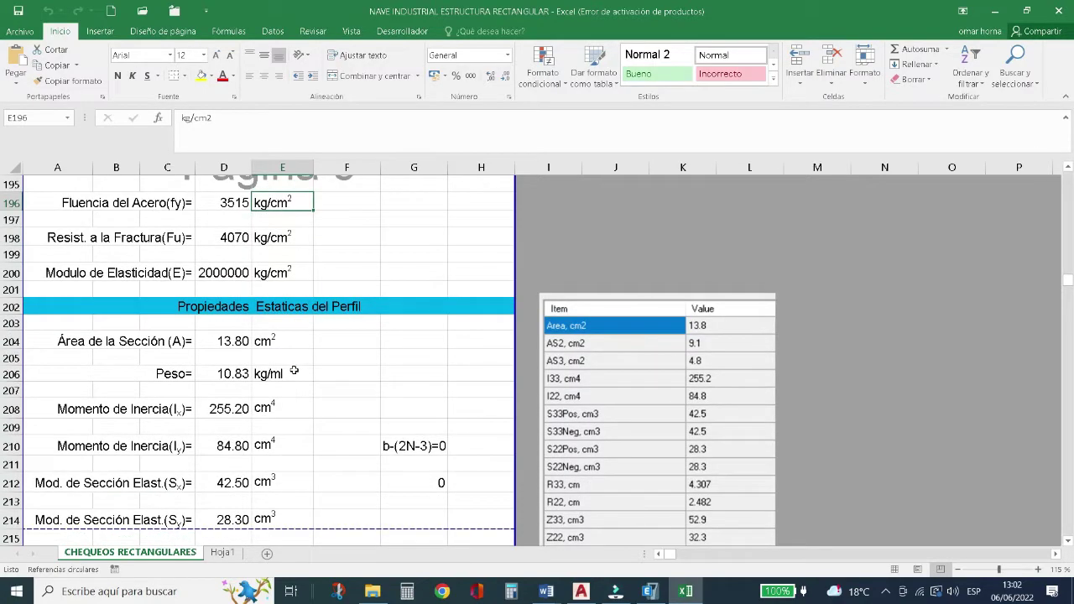
{"action": "scroll", "coordinate": [295, 370], "scroll_direction": "down", "scroll_amount": 2}
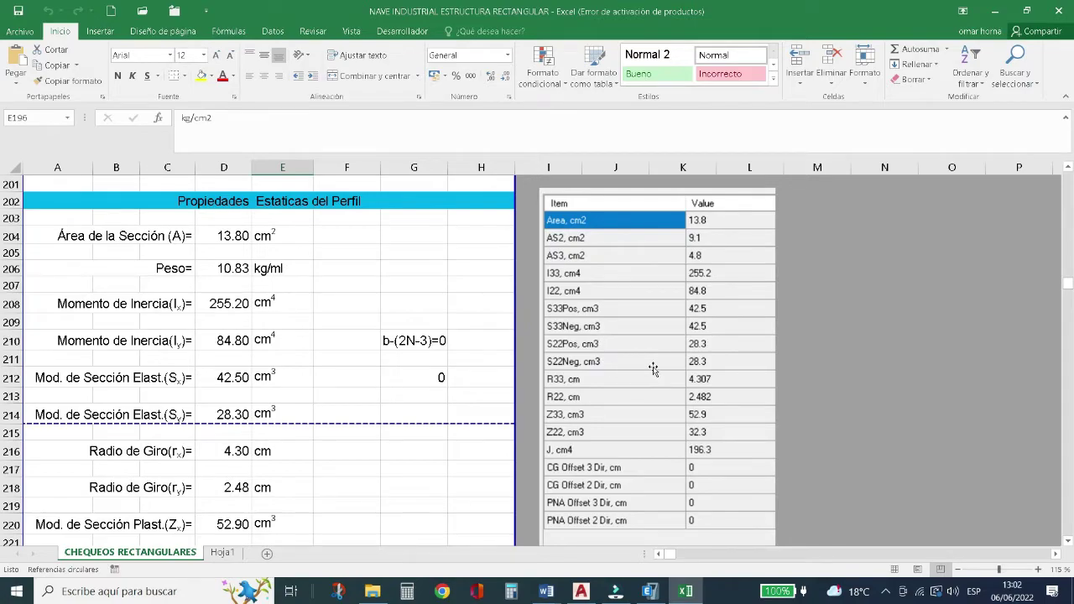
{"action": "scroll", "coordinate": [323, 345], "scroll_direction": "down", "scroll_amount": 1}
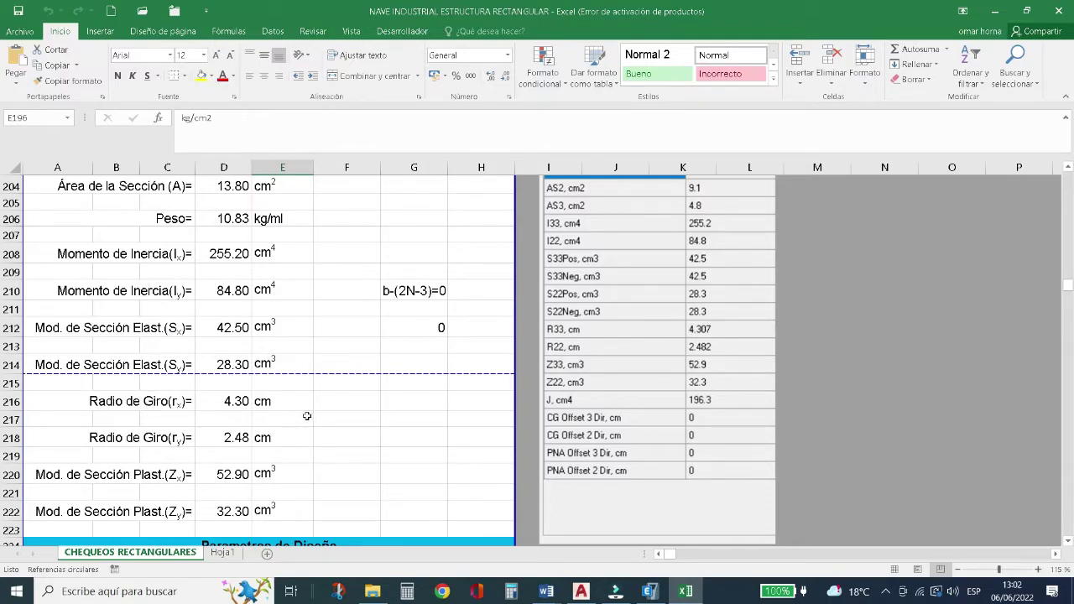
{"action": "scroll", "coordinate": [309, 413], "scroll_direction": "down", "scroll_amount": 2}
{"action": "scroll", "coordinate": [326, 370], "scroll_direction": "down", "scroll_amount": 3}
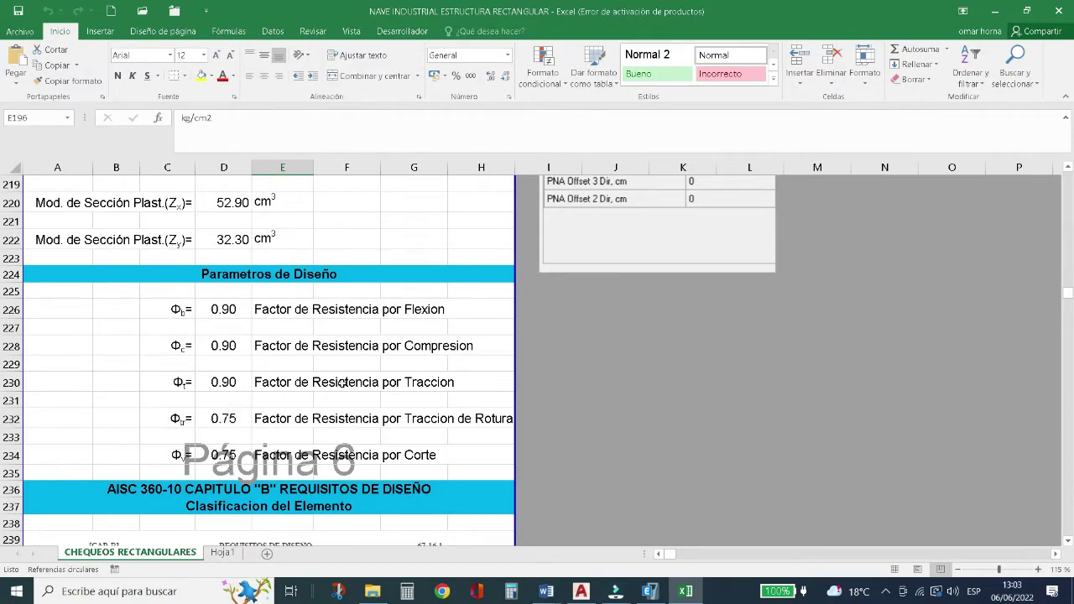
Examine the AISC 360-10 Chapter B element classification of the purlin, including Table B4.1b and the b/t ratio check.
{"action": "scroll", "coordinate": [344, 383], "scroll_direction": "down", "scroll_amount": 3}
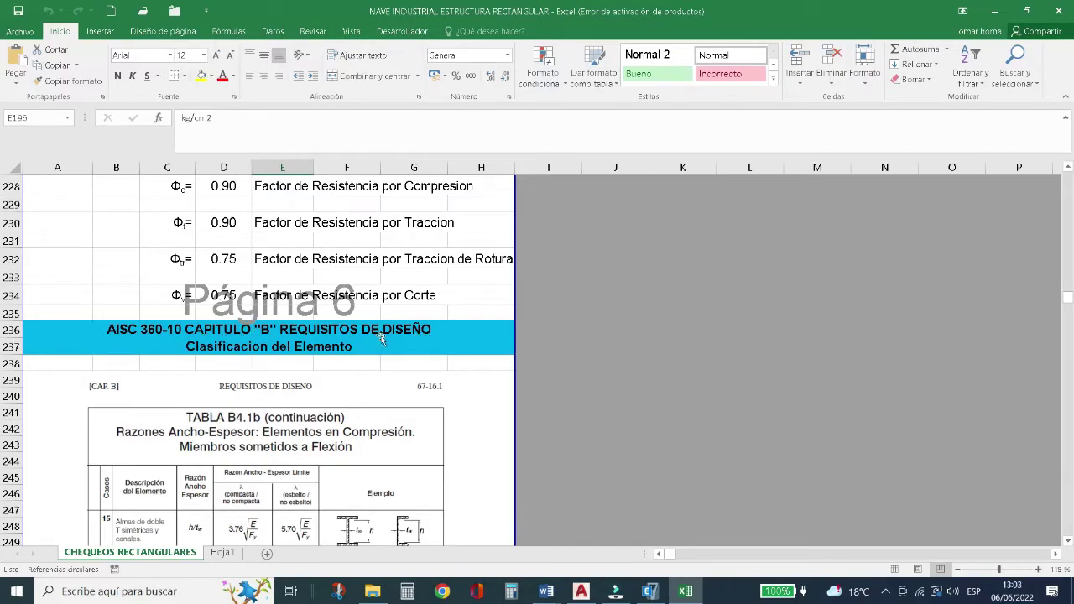
{"action": "scroll", "coordinate": [381, 335], "scroll_direction": "down", "scroll_amount": 3}
{"action": "scroll", "coordinate": [381, 337], "scroll_direction": "down", "scroll_amount": 1}
{"action": "scroll", "coordinate": [381, 337], "scroll_direction": "up", "scroll_amount": 1}
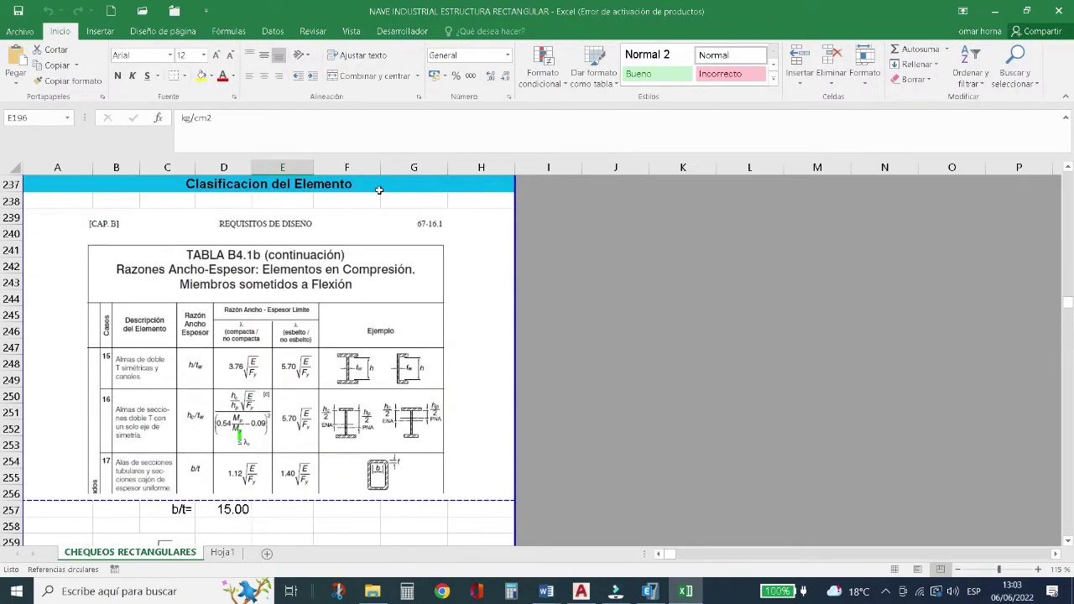
{"action": "scroll", "coordinate": [360, 317], "scroll_direction": "down", "scroll_amount": 1}
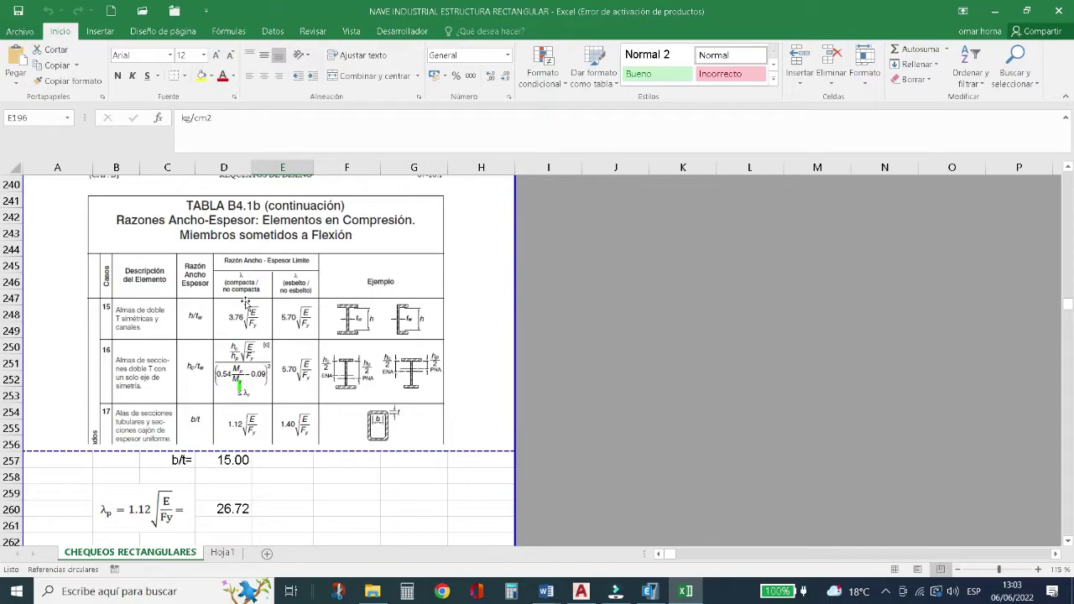
{"action": "left_click", "coordinate": [187, 212]}
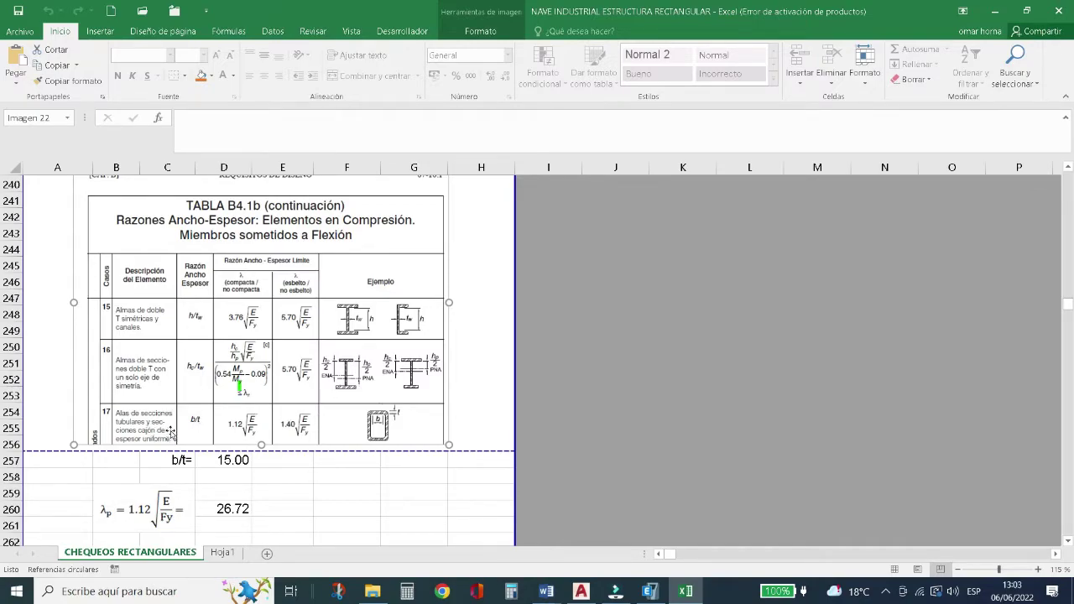
Examine the case 17 row of Table B4.1b with the b/t width-thickness limits for tubular and box section flanges.
{"action": "left_click", "coordinate": [347, 424]}
{"action": "double_click", "coordinate": [347, 423]}
{"action": "left_click", "coordinate": [293, 422]}
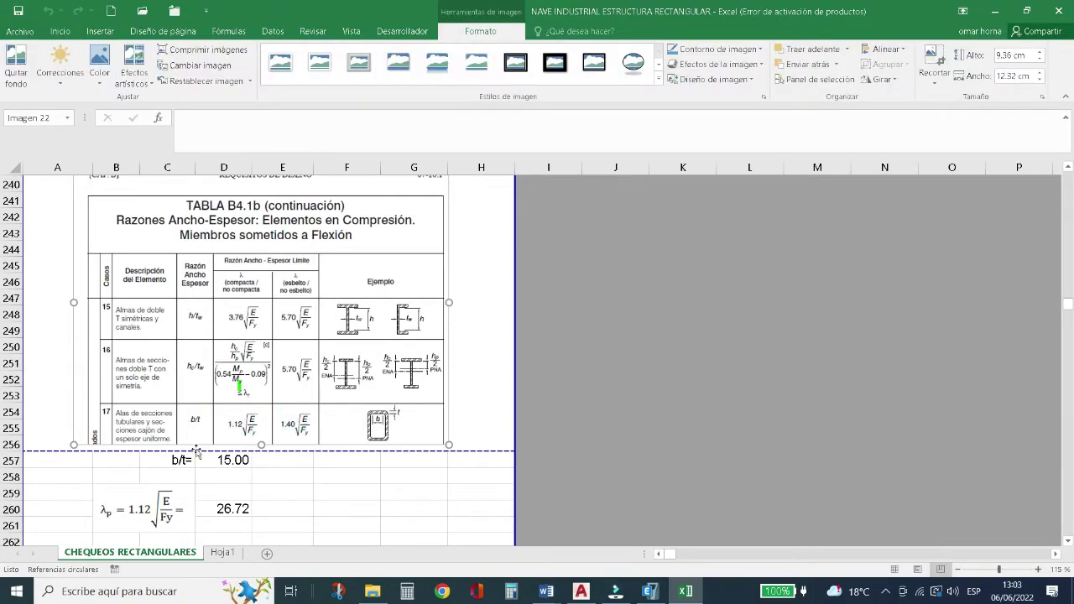
{"action": "left_click", "coordinate": [199, 430]}
{"action": "left_click", "coordinate": [205, 422]}
{"action": "scroll", "coordinate": [204, 423], "scroll_direction": "down", "scroll_amount": 1}
{"action": "scroll", "coordinate": [205, 422], "scroll_direction": "up", "scroll_amount": 1}
Trace the purlin's b/t ratio formula in D257 back to the profile width and section thickness, leaving the formula unchanged.
{"action": "scroll", "coordinate": [216, 415], "scroll_direction": "down", "scroll_amount": 3}
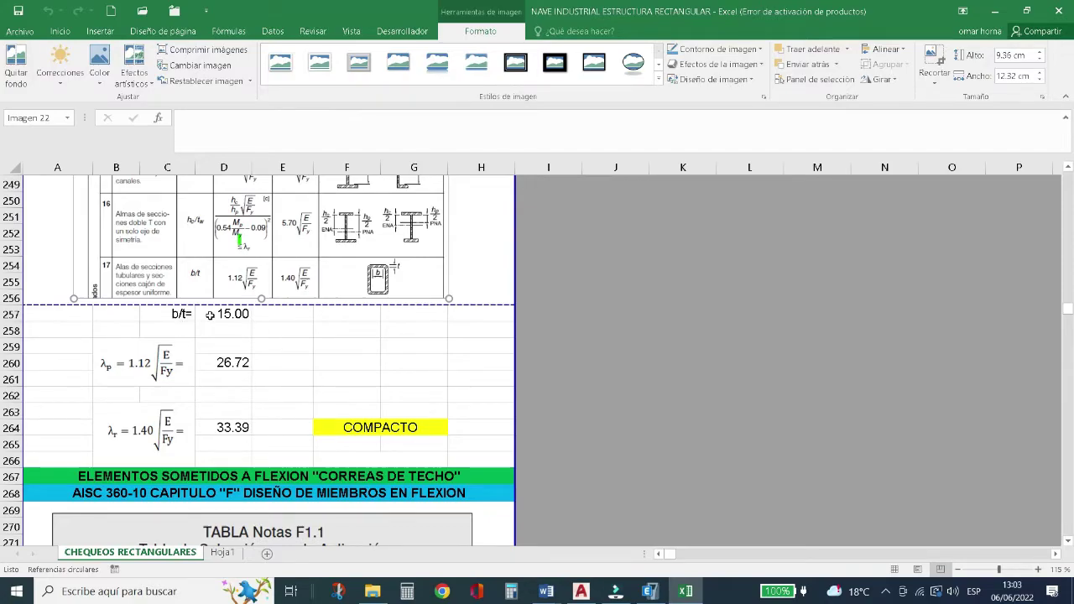
{"action": "left_click", "coordinate": [210, 315]}
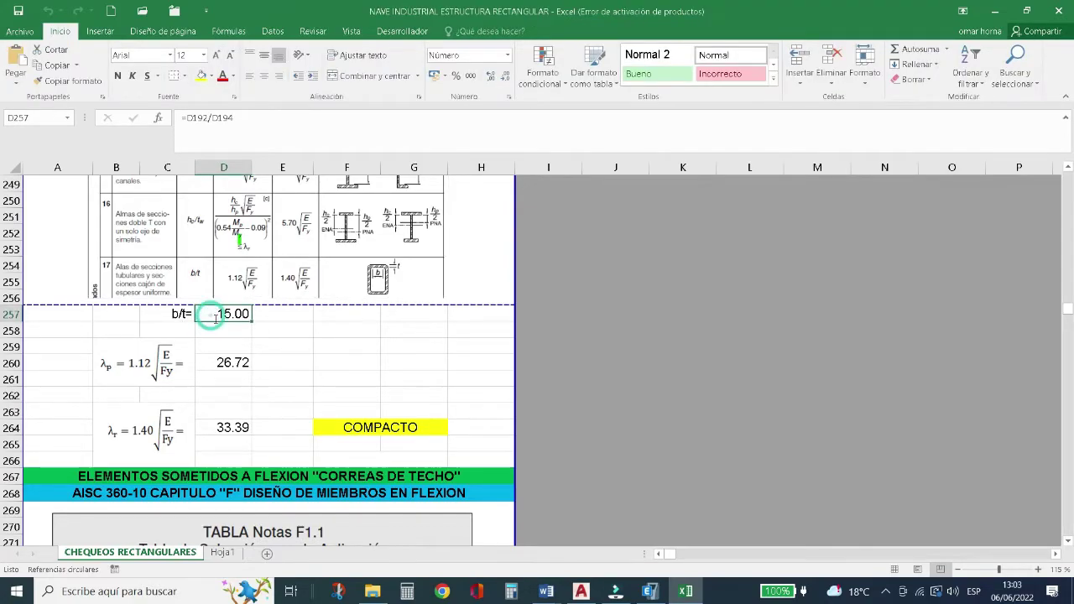
{"action": "double_click", "coordinate": [210, 315]}
{"action": "scroll", "coordinate": [314, 372], "scroll_direction": "up", "scroll_amount": 19}
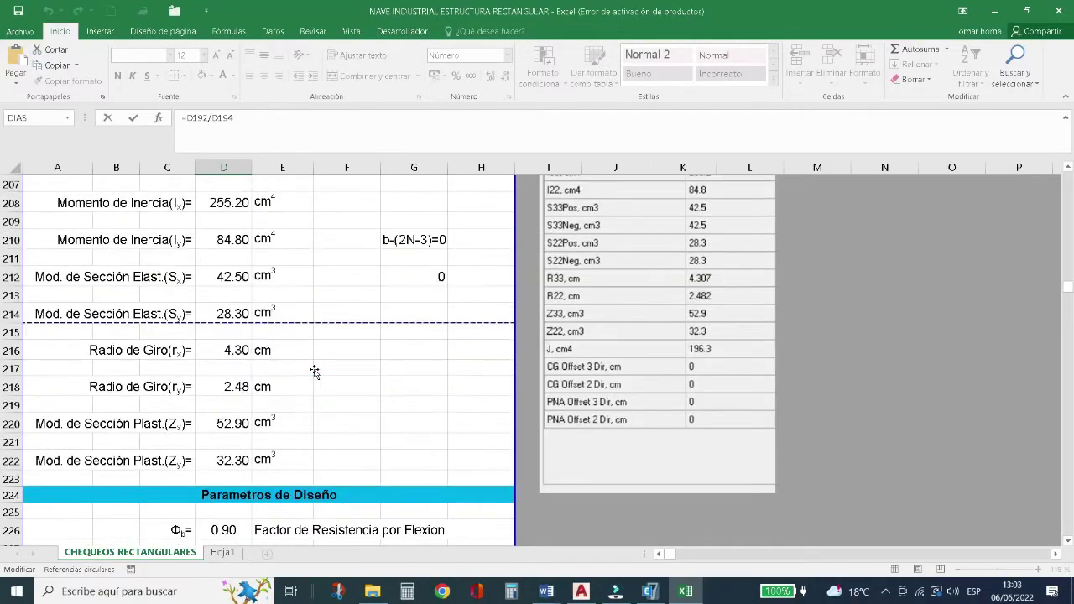
{"action": "scroll", "coordinate": [313, 372], "scroll_direction": "up", "scroll_amount": 2}
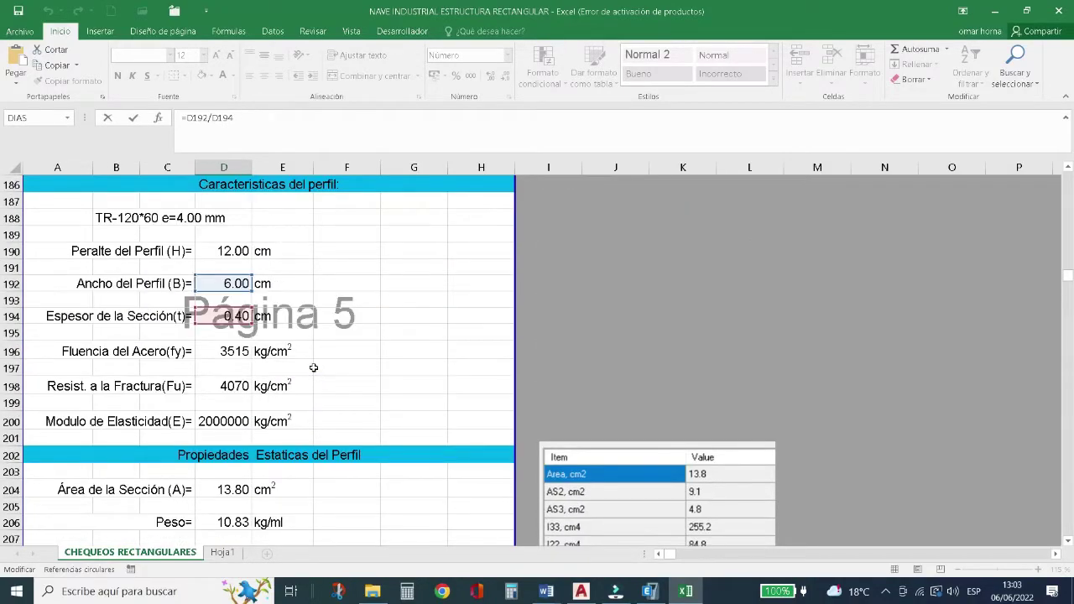
{"action": "key", "text": "Escape"}
{"action": "scroll", "coordinate": [310, 369], "scroll_direction": "down", "scroll_amount": 5}
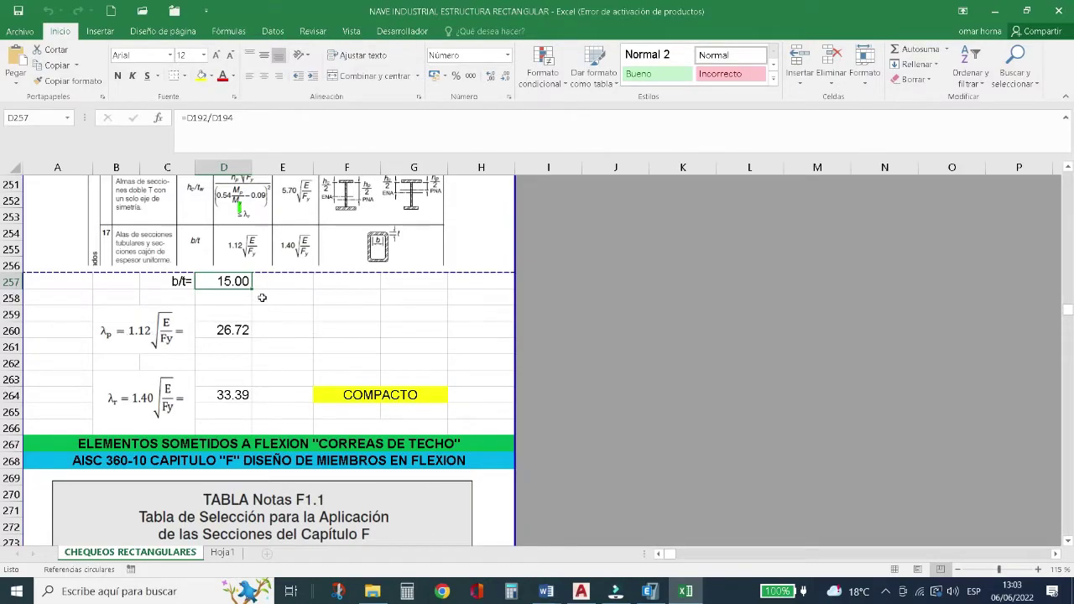
Compare the b/t ratio with the λp and λr limits and inspect the classification formula in F264.
{"action": "left_click", "coordinate": [232, 330]}
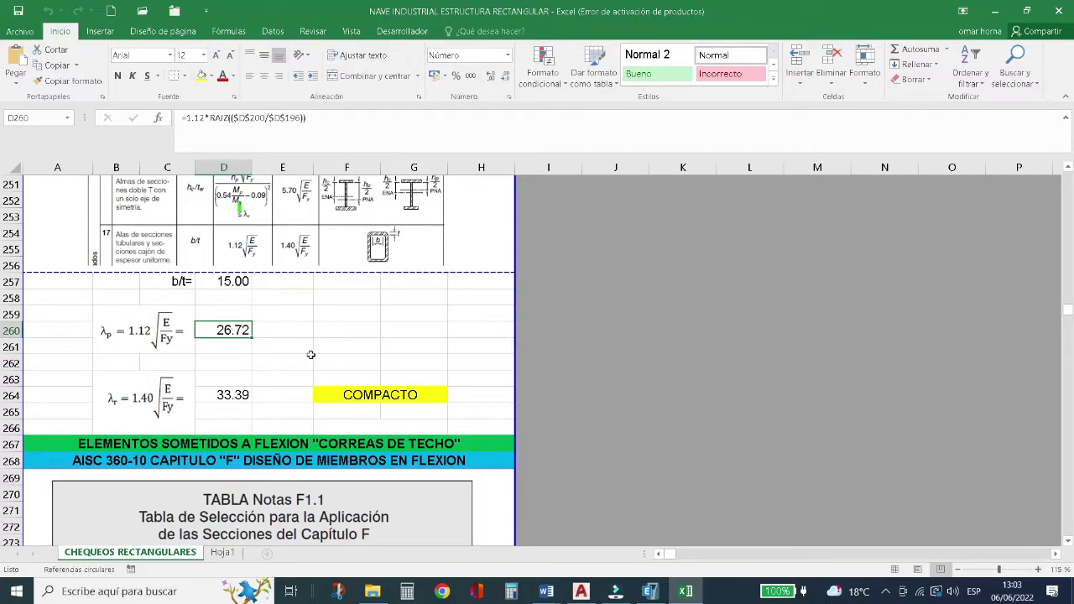
{"action": "left_click", "coordinate": [339, 396]}
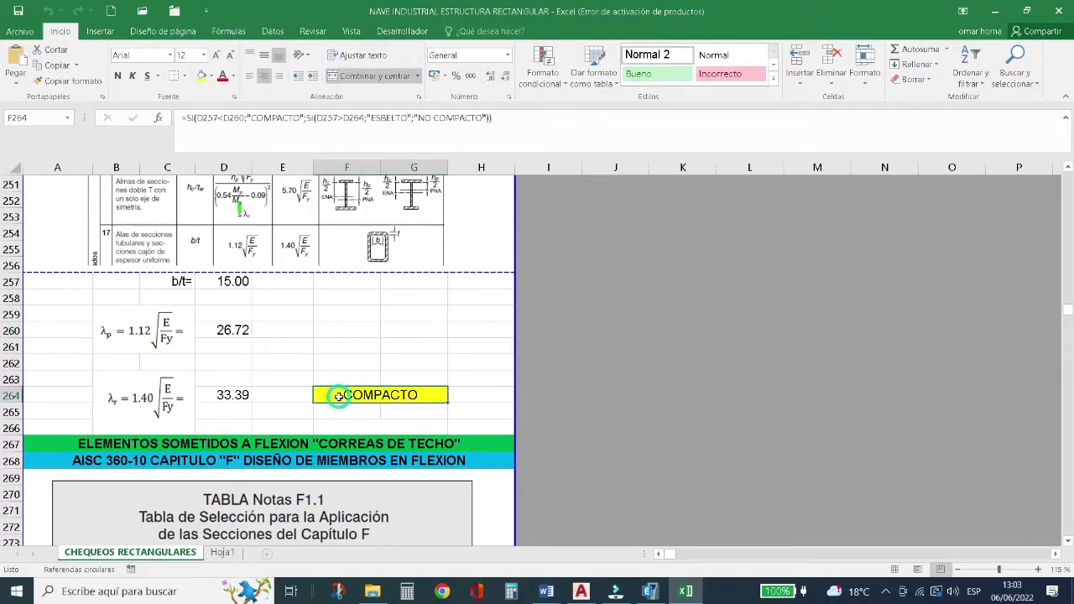
{"action": "left_click", "coordinate": [201, 279]}
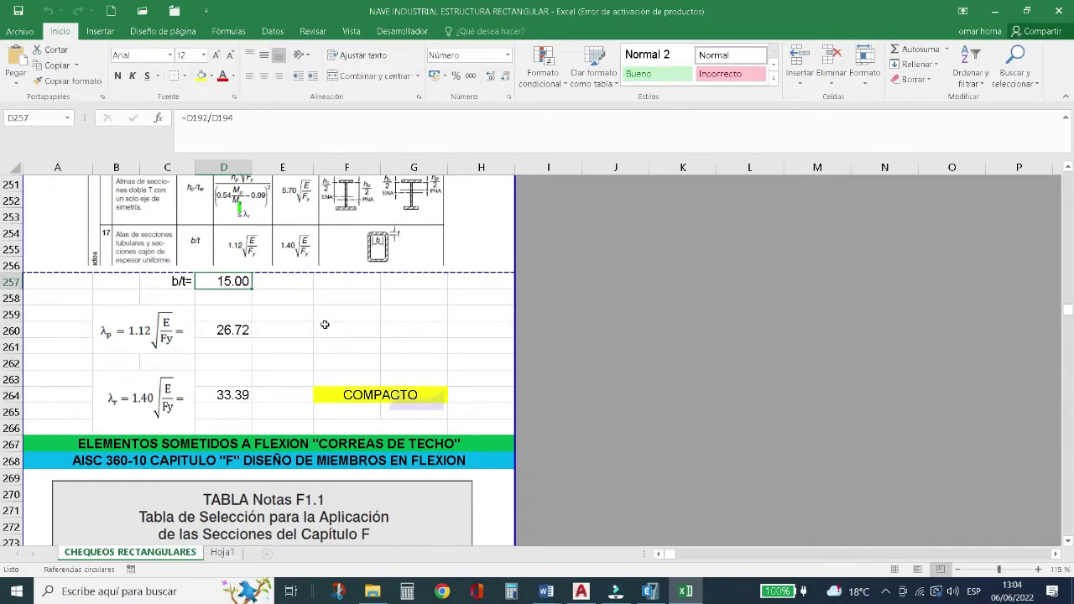
{"action": "left_click", "coordinate": [231, 412]}
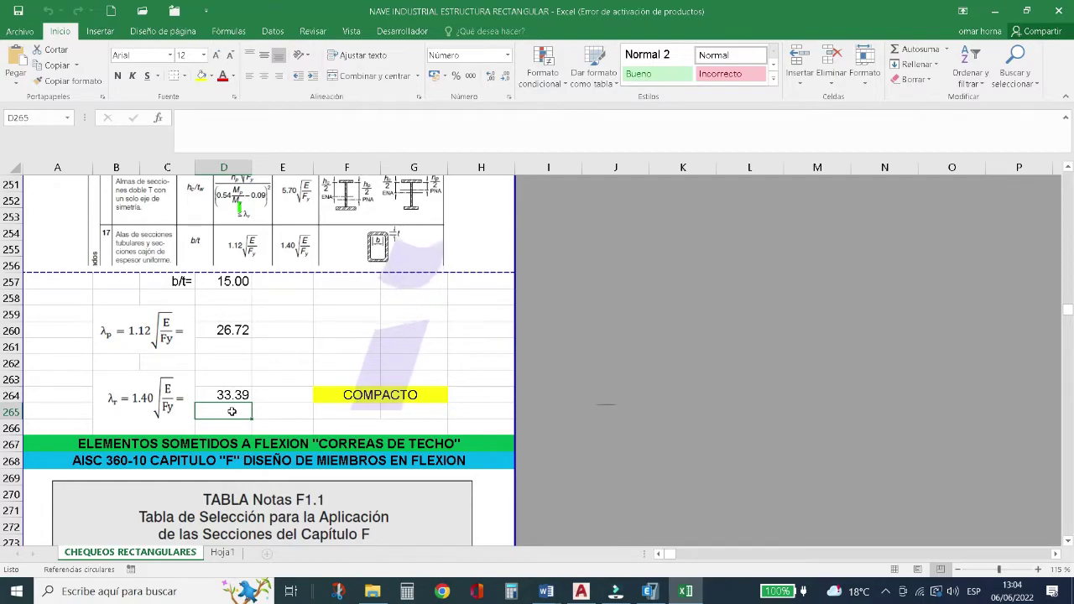
{"action": "left_click", "coordinate": [321, 393]}
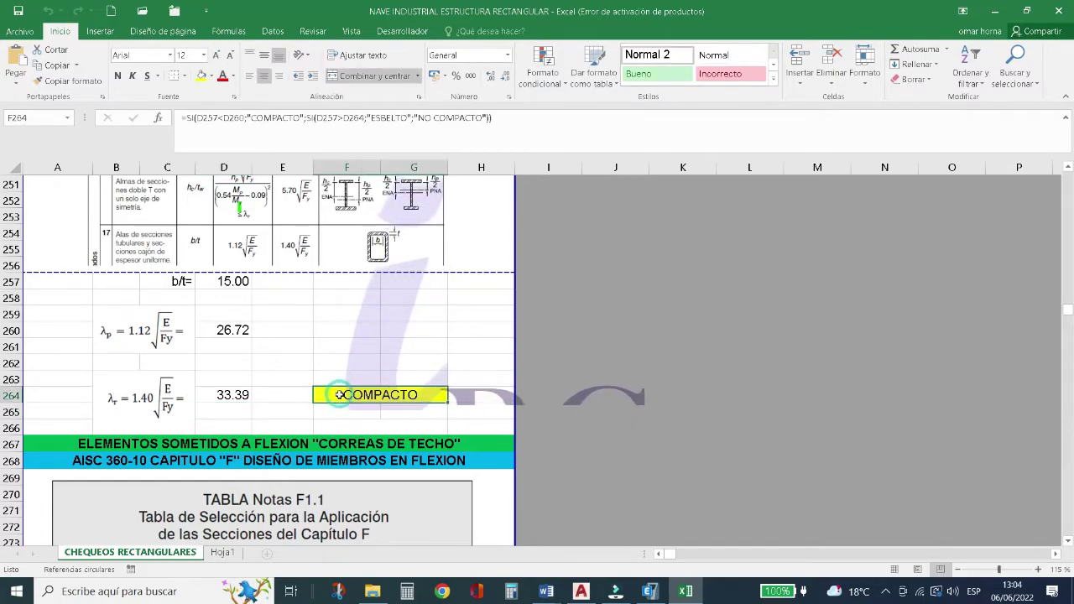
Switch to the ETABS design report and review the purlin's classification, design factors, section and material properties, through to the page 2 capacities.
{"action": "left_click", "coordinate": [650, 591]}
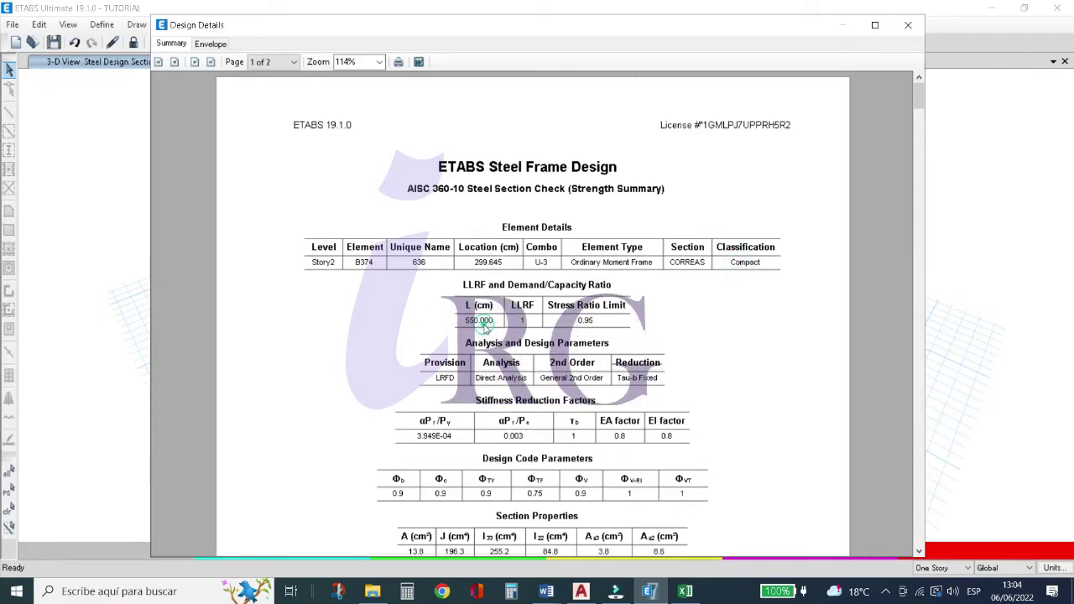
{"action": "scroll", "coordinate": [484, 329], "scroll_direction": "down", "scroll_amount": 2}
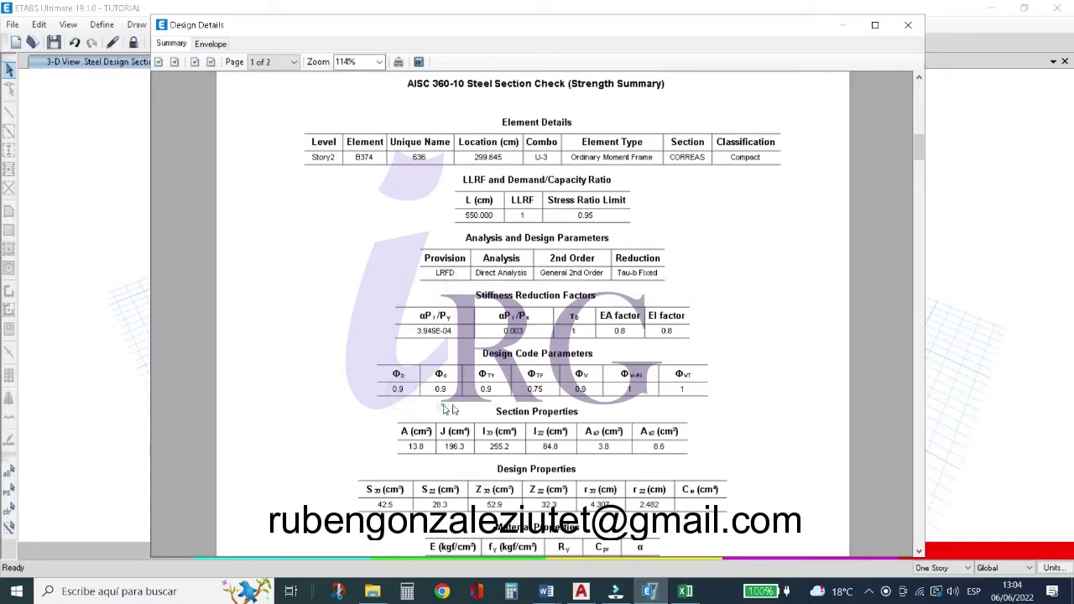
{"action": "scroll", "coordinate": [550, 407], "scroll_direction": "down", "scroll_amount": 1}
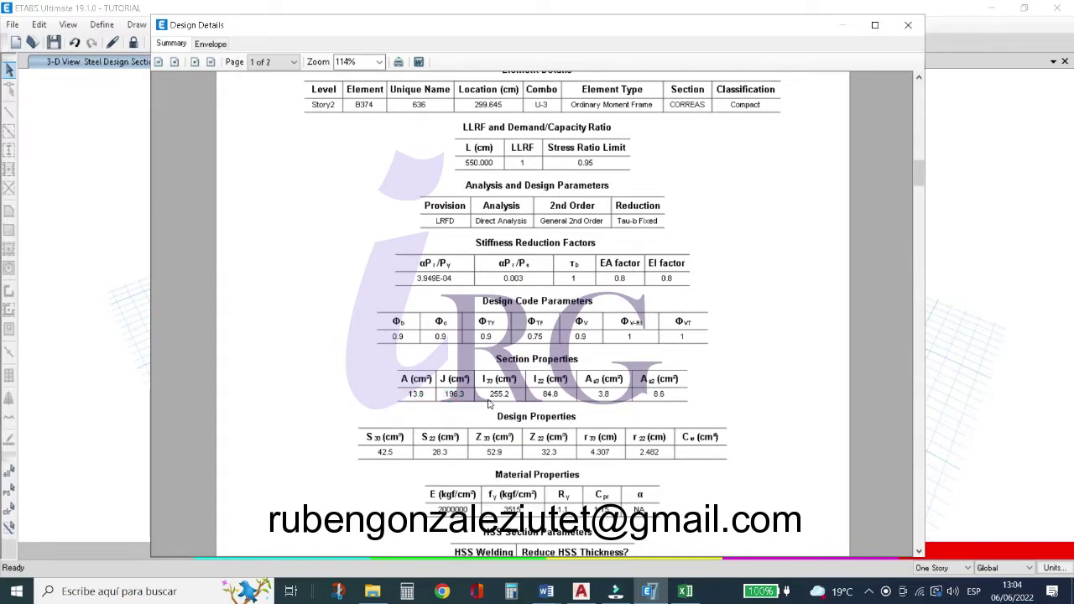
{"action": "scroll", "coordinate": [529, 347], "scroll_direction": "down", "scroll_amount": 2}
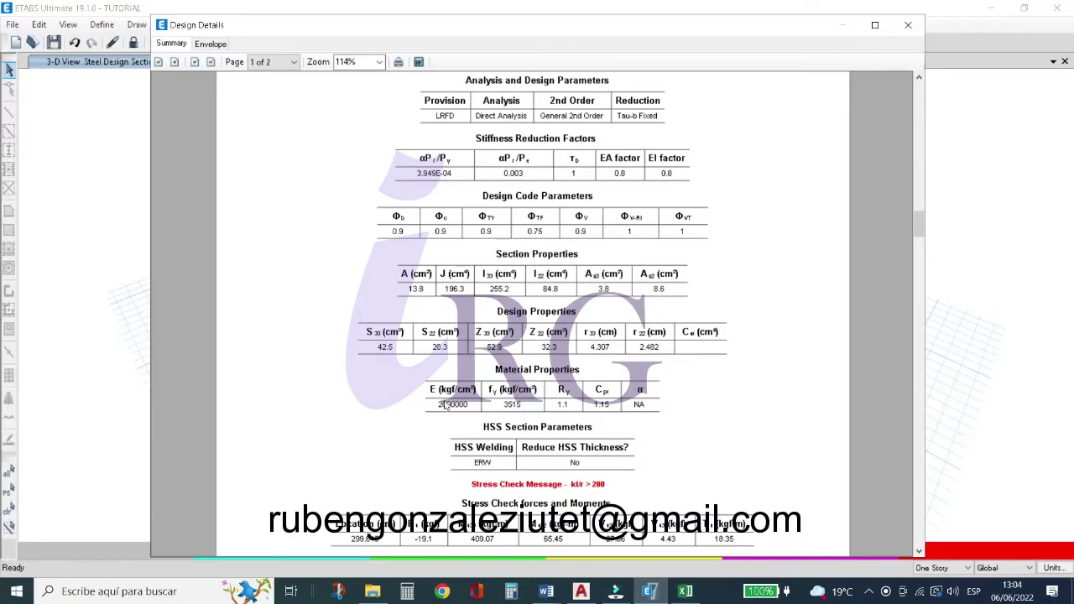
{"action": "scroll", "coordinate": [452, 408], "scroll_direction": "down", "scroll_amount": 3}
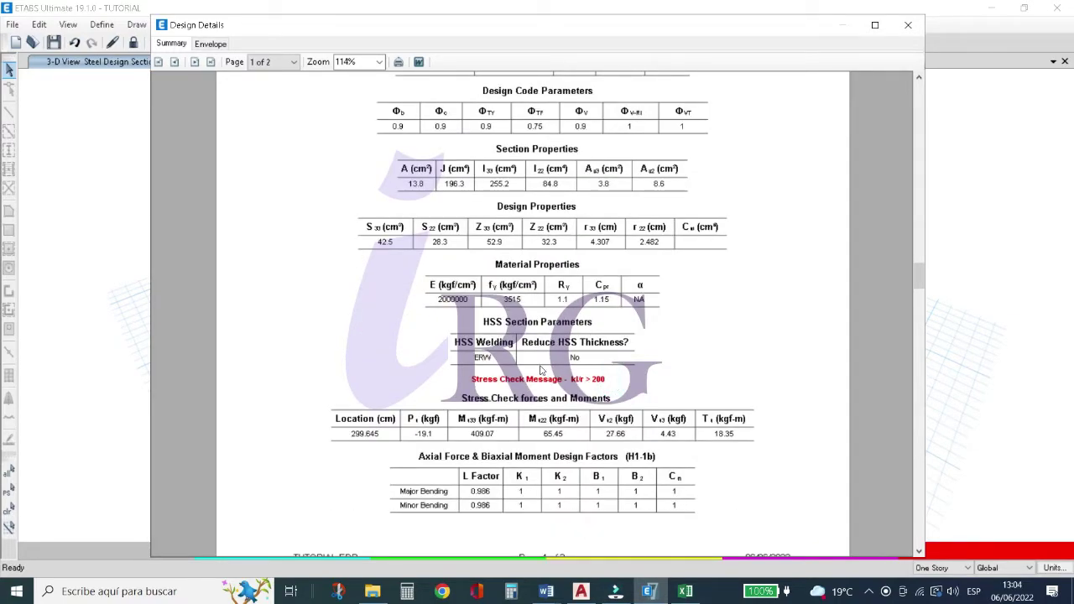
{"action": "scroll", "coordinate": [612, 388], "scroll_direction": "down", "scroll_amount": 15}
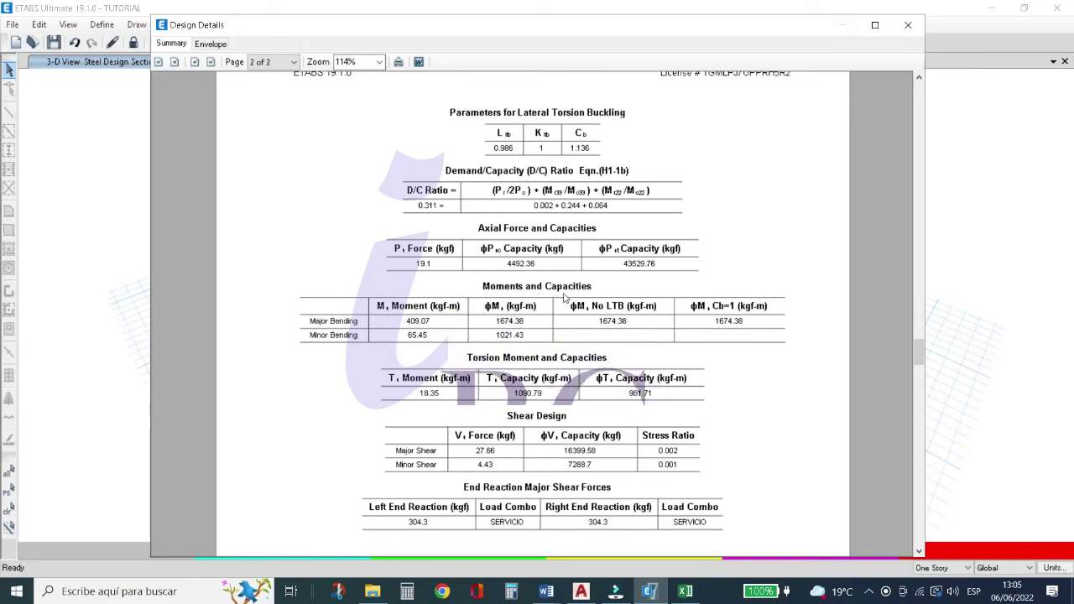
Compare the purlin's major and minor bending moments with their design capacities in the Moments and Capacities table.
{"action": "left_click", "coordinate": [390, 325]}
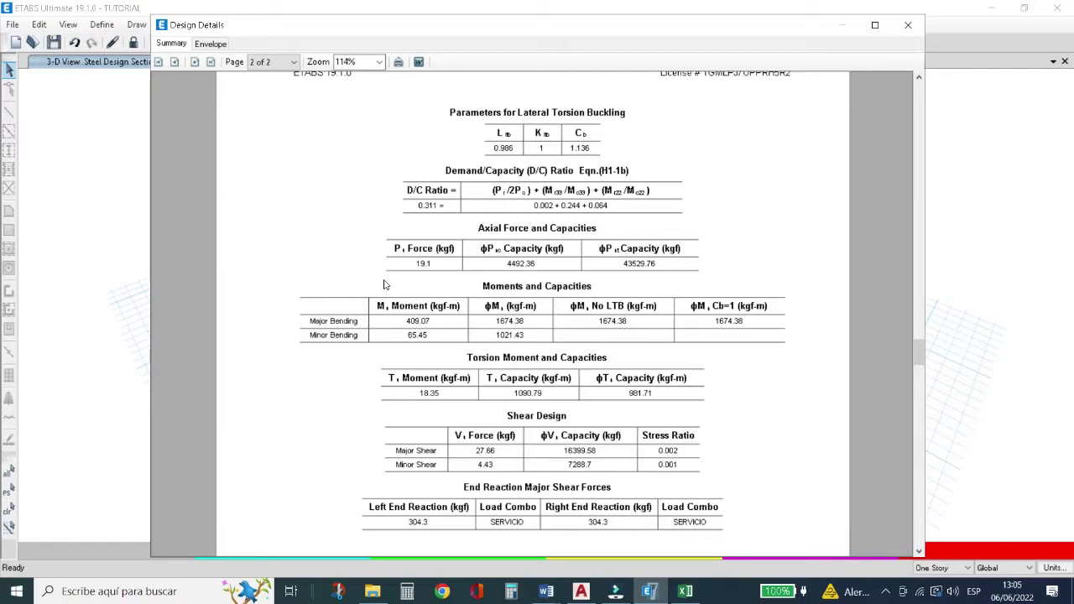
{"action": "left_click", "coordinate": [395, 322]}
{"action": "left_click", "coordinate": [399, 337]}
{"action": "left_click", "coordinate": [394, 323]}
{"action": "left_click", "coordinate": [534, 324]}
{"action": "left_click", "coordinate": [538, 336]}
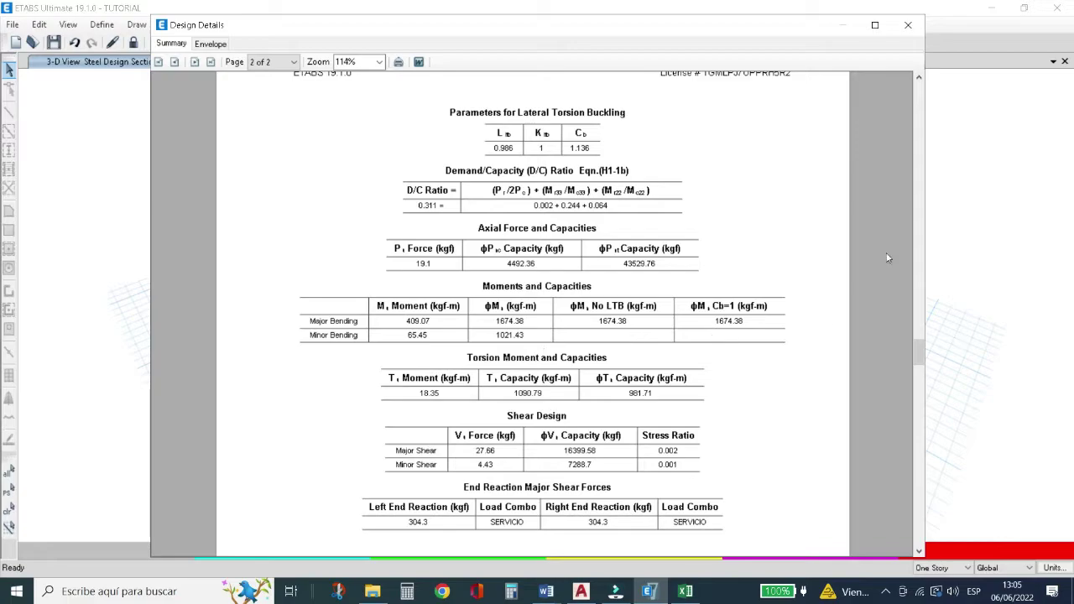
Switch back to the Excel workbook and examine the Chapter F flexure section, including the F7 row and limit states of Table F1.1.
{"action": "left_click", "coordinate": [685, 591]}
{"action": "left_click", "coordinate": [317, 388]}
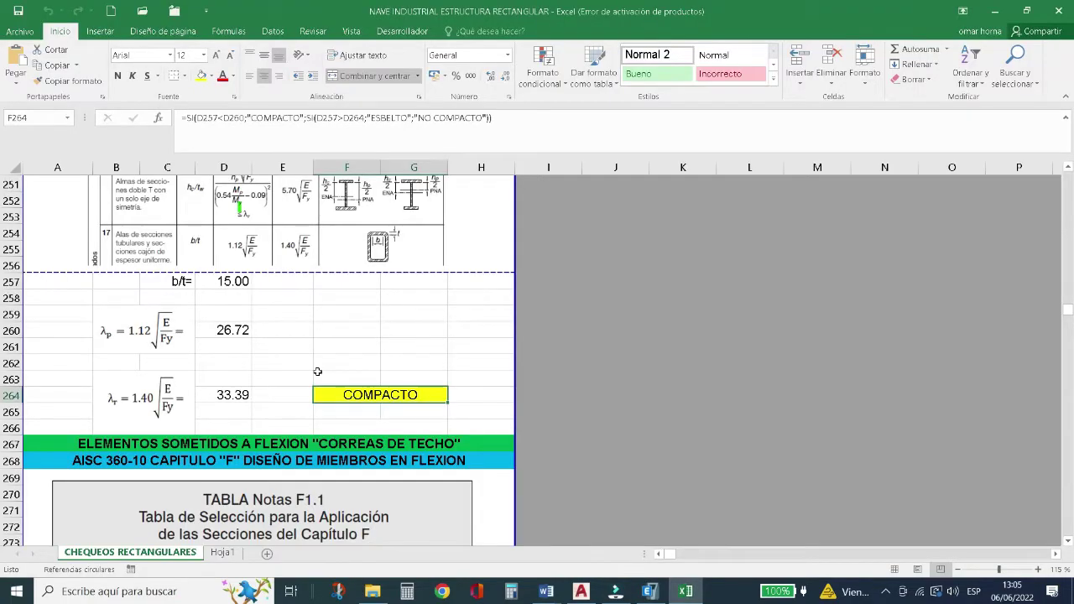
{"action": "scroll", "coordinate": [301, 367], "scroll_direction": "down", "scroll_amount": 3}
{"action": "scroll", "coordinate": [300, 366], "scroll_direction": "up", "scroll_amount": 1}
{"action": "scroll", "coordinate": [262, 345], "scroll_direction": "down", "scroll_amount": 2}
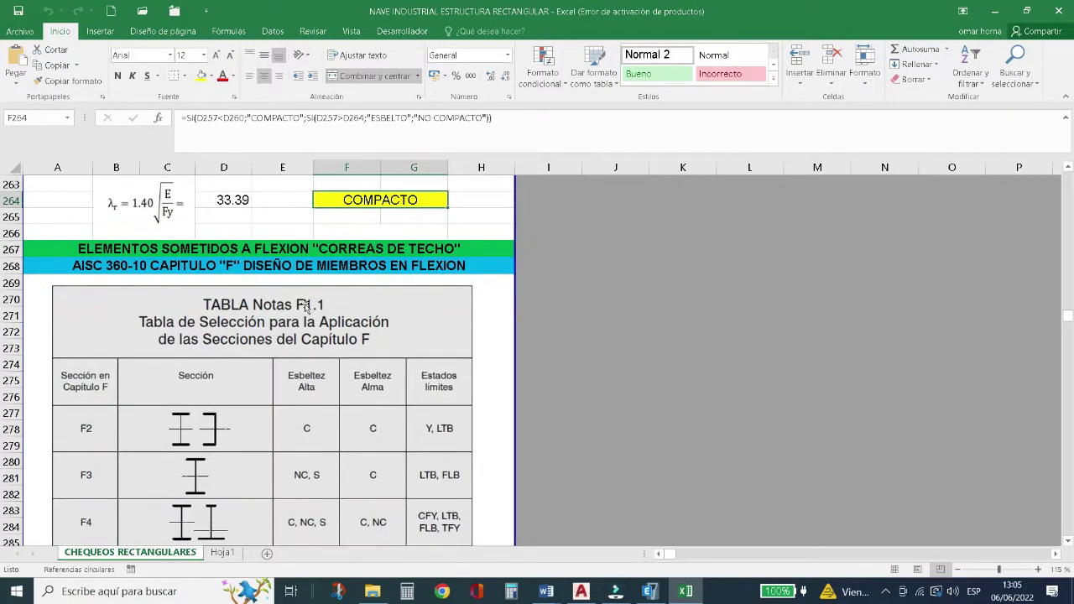
{"action": "left_click", "coordinate": [222, 269]}
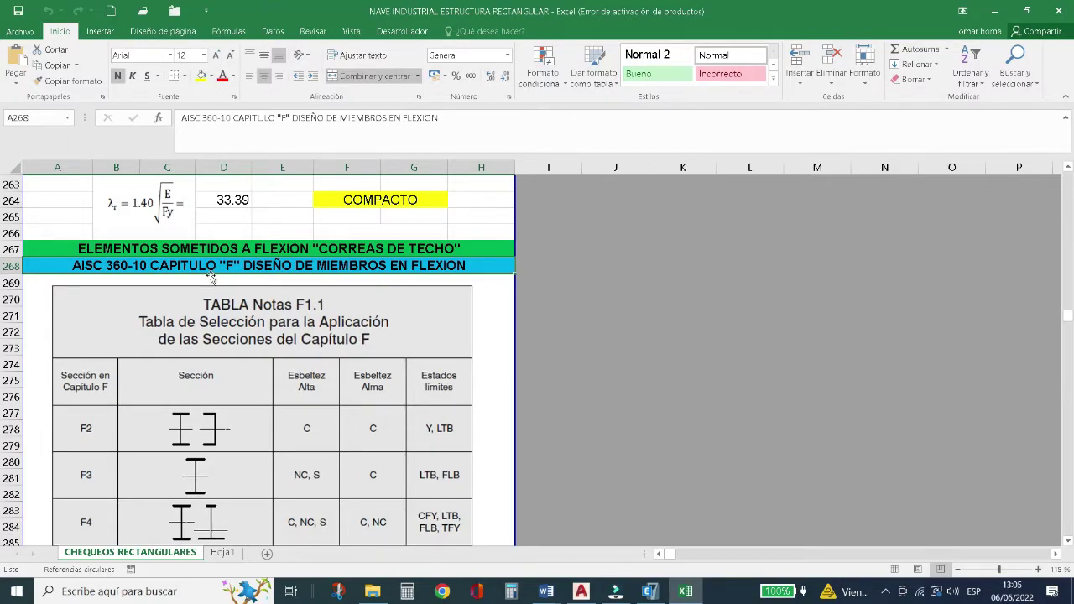
{"action": "scroll", "coordinate": [242, 307], "scroll_direction": "down", "scroll_amount": 4}
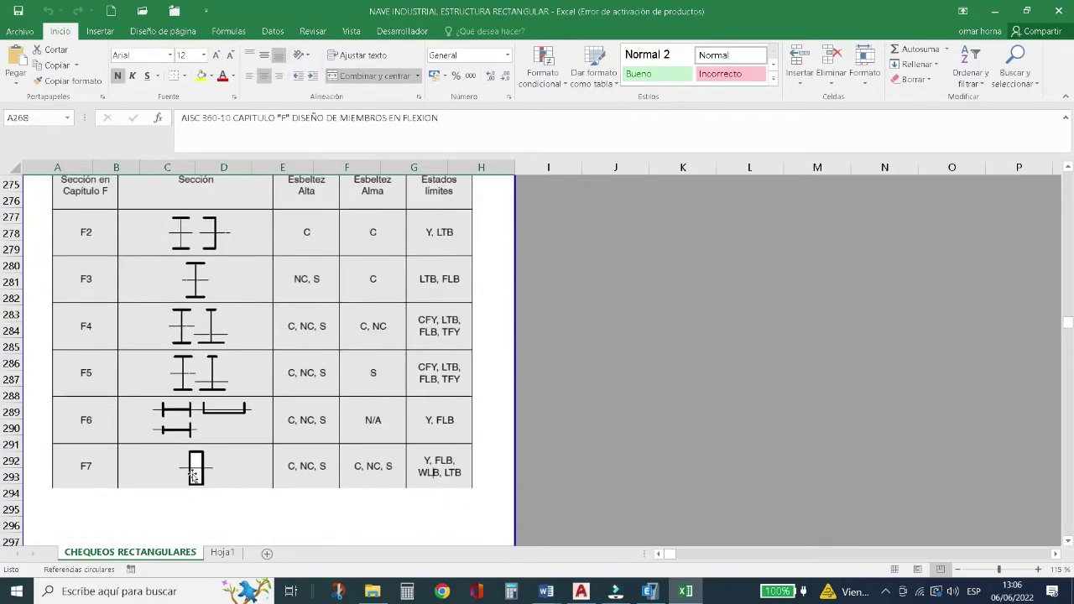
{"action": "double_click", "coordinate": [233, 479]}
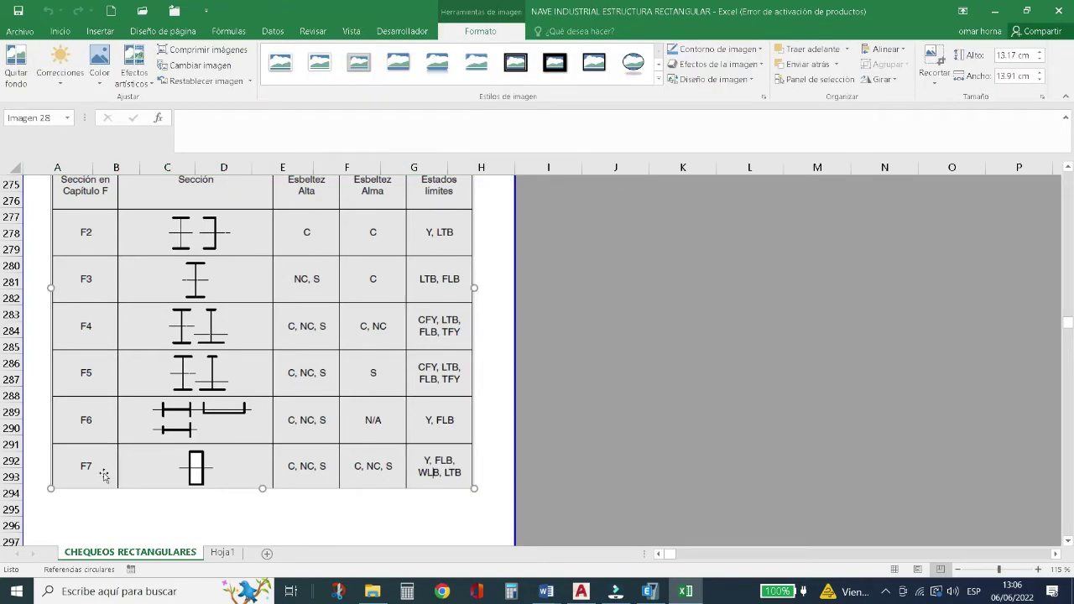
{"action": "left_click", "coordinate": [439, 481]}
Review the purlin's dead, live and wind loads and the load combinations COMBO-1 and COMBO-3.
{"action": "scroll", "coordinate": [276, 399], "scroll_direction": "down", "scroll_amount": 8}
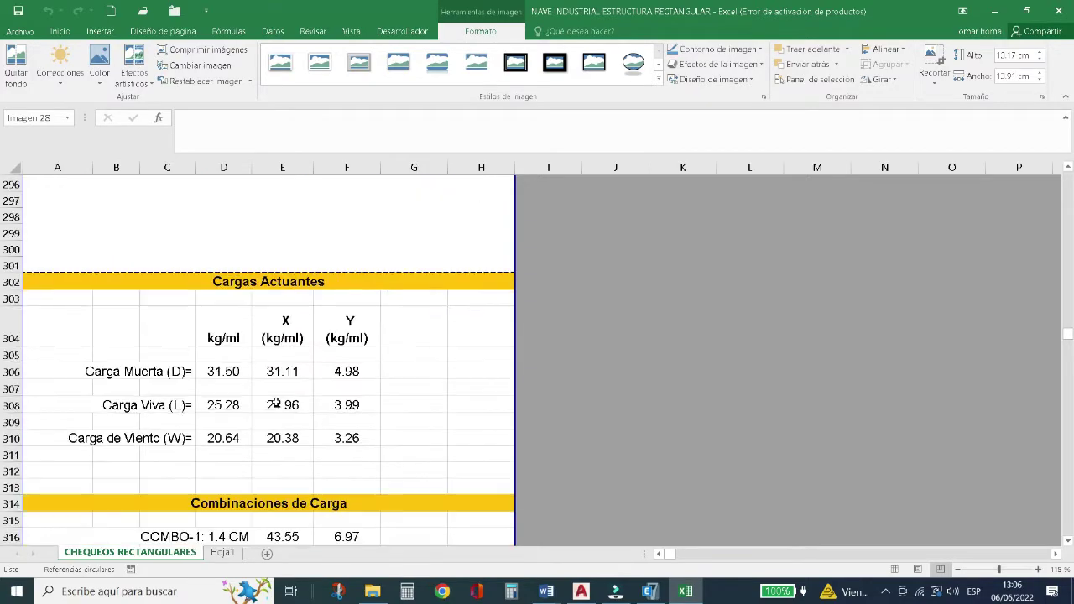
{"action": "scroll", "coordinate": [276, 400], "scroll_direction": "down", "scroll_amount": 1}
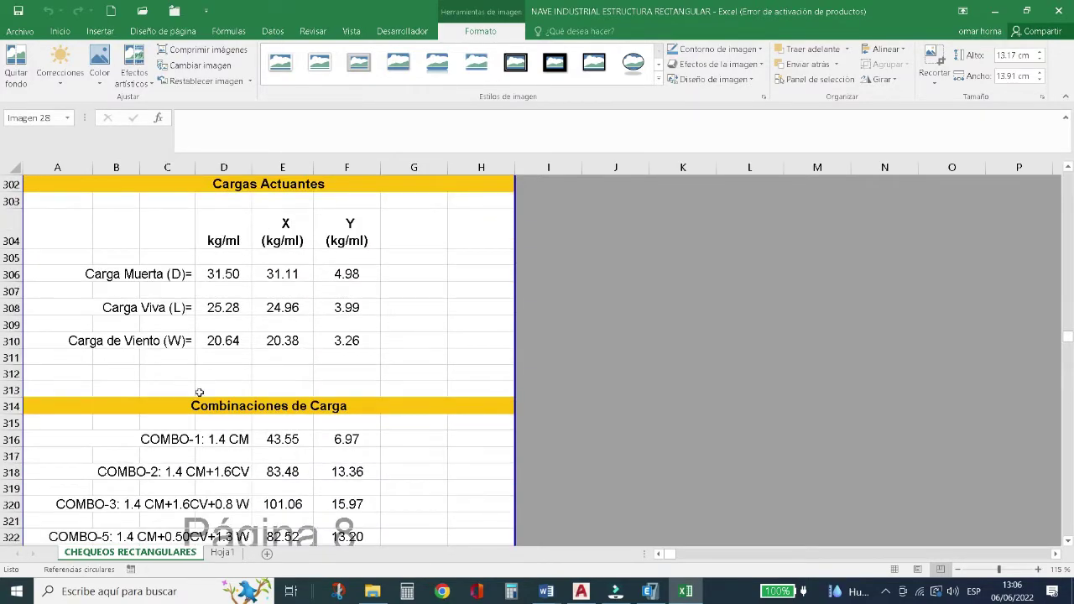
{"action": "left_click", "coordinate": [219, 274]}
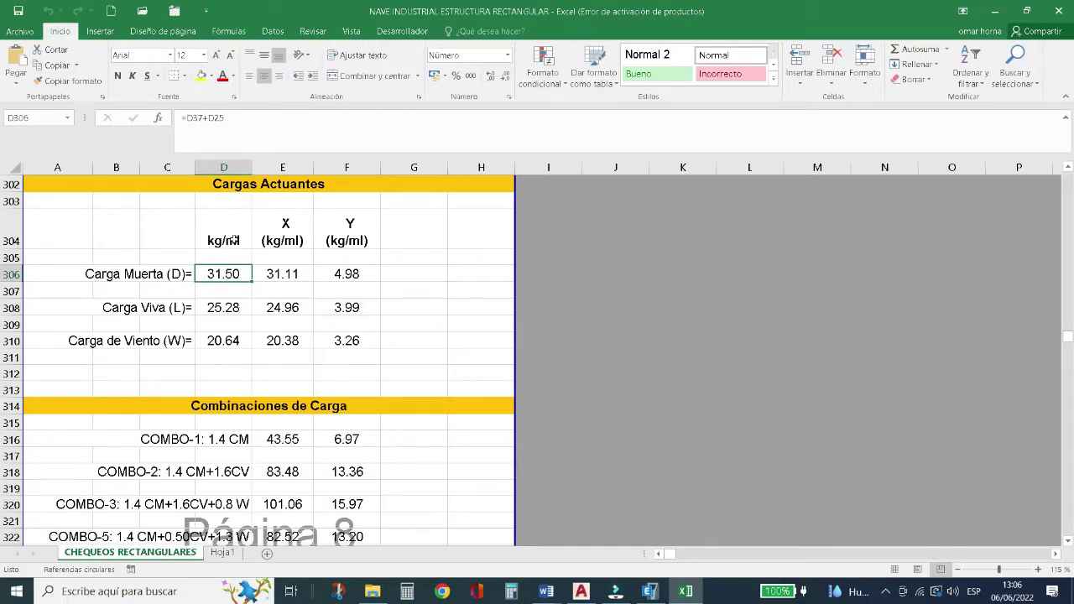
{"action": "left_click", "coordinate": [234, 240]}
{"action": "left_click", "coordinate": [220, 279]}
{"action": "scroll", "coordinate": [224, 309], "scroll_direction": "down", "scroll_amount": 2}
{"action": "left_click", "coordinate": [185, 318]}
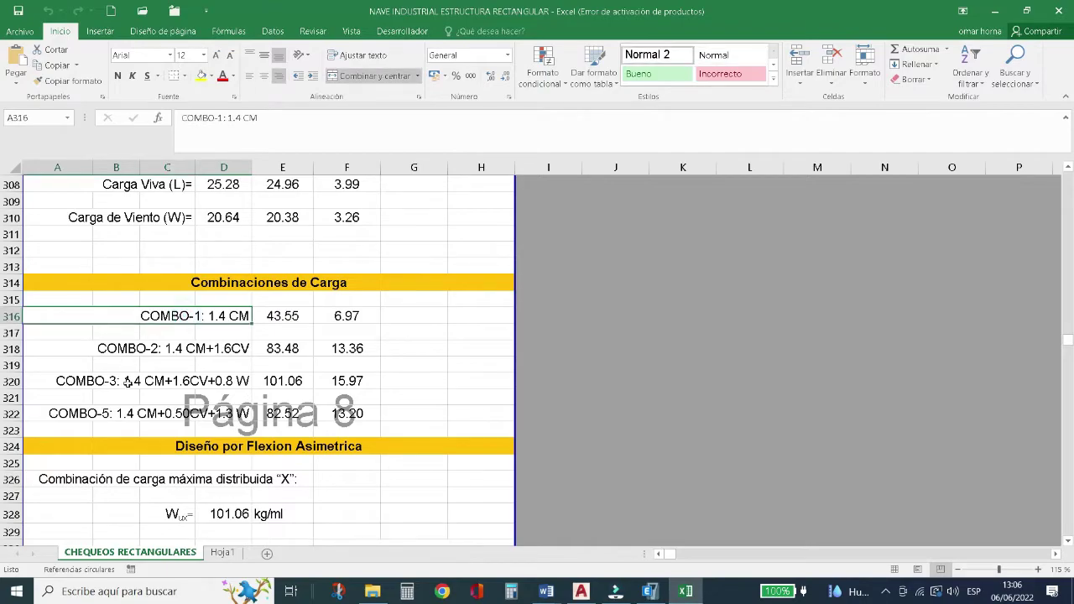
{"action": "left_click", "coordinate": [136, 381]}
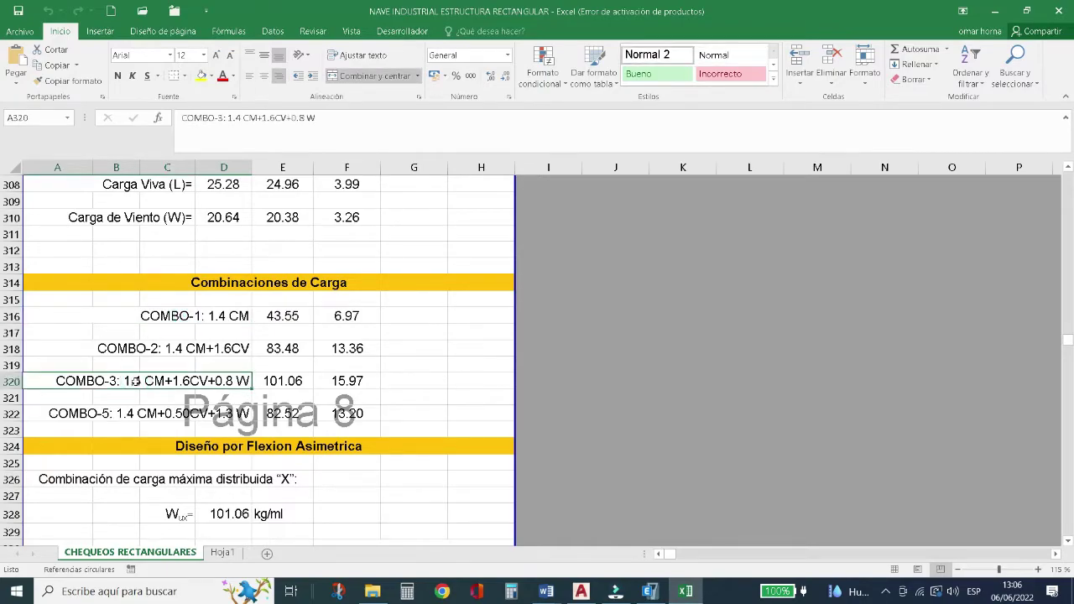
Trace the maximum distributed load Wux in the asymmetric flexure design back to the COMBO-3 formula and its dead, live and wind loads.
{"action": "scroll", "coordinate": [136, 381], "scroll_direction": "down", "scroll_amount": 3}
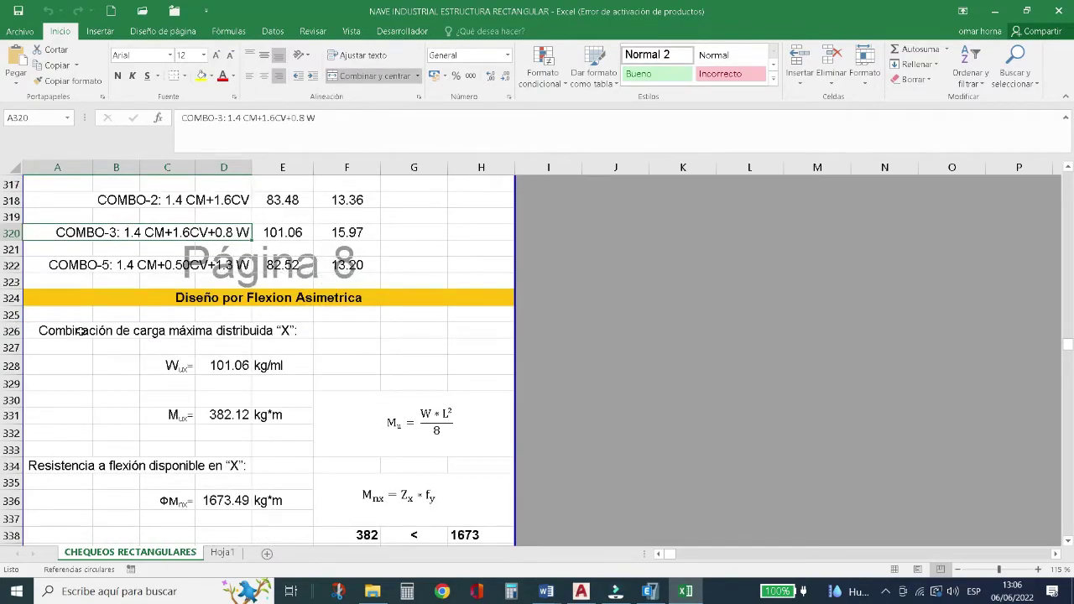
{"action": "left_click", "coordinate": [233, 365]}
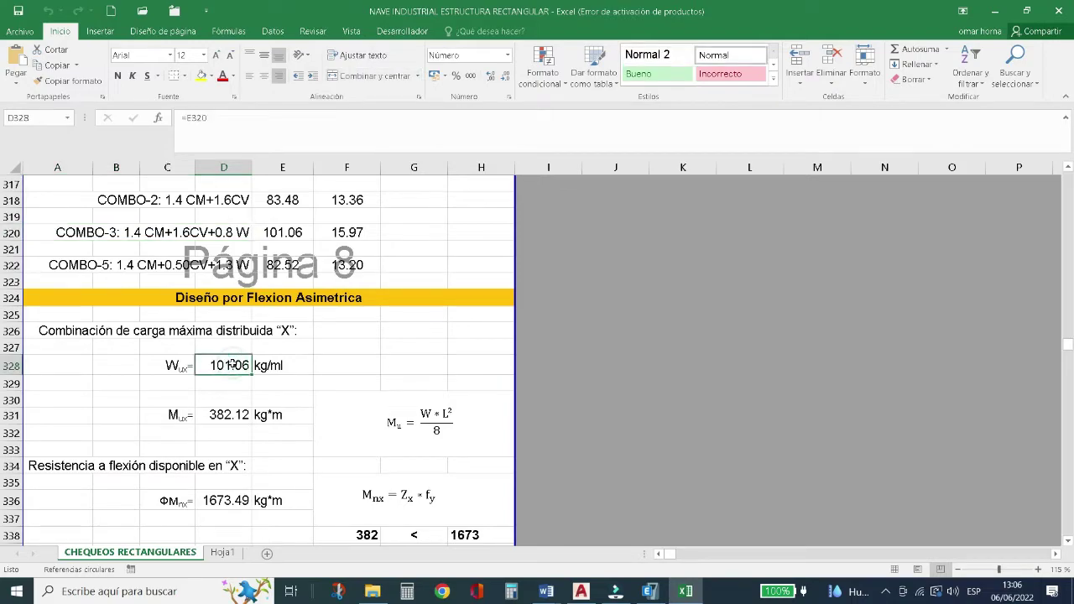
{"action": "scroll", "coordinate": [233, 365], "scroll_direction": "up", "scroll_amount": 3}
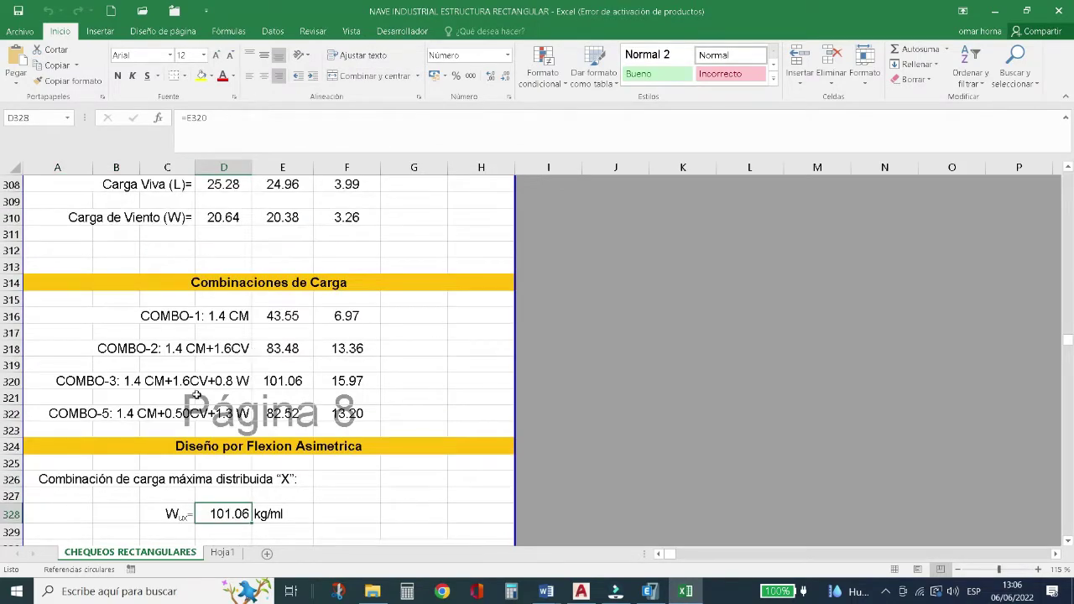
{"action": "double_click", "coordinate": [282, 381]}
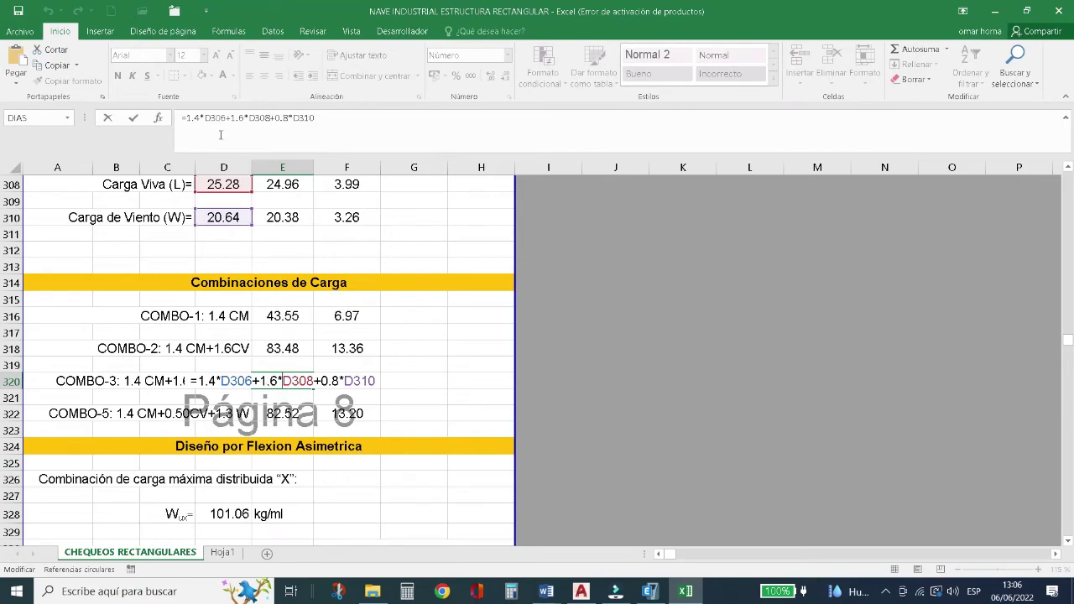
{"action": "scroll", "coordinate": [264, 163], "scroll_direction": "up", "scroll_amount": 2}
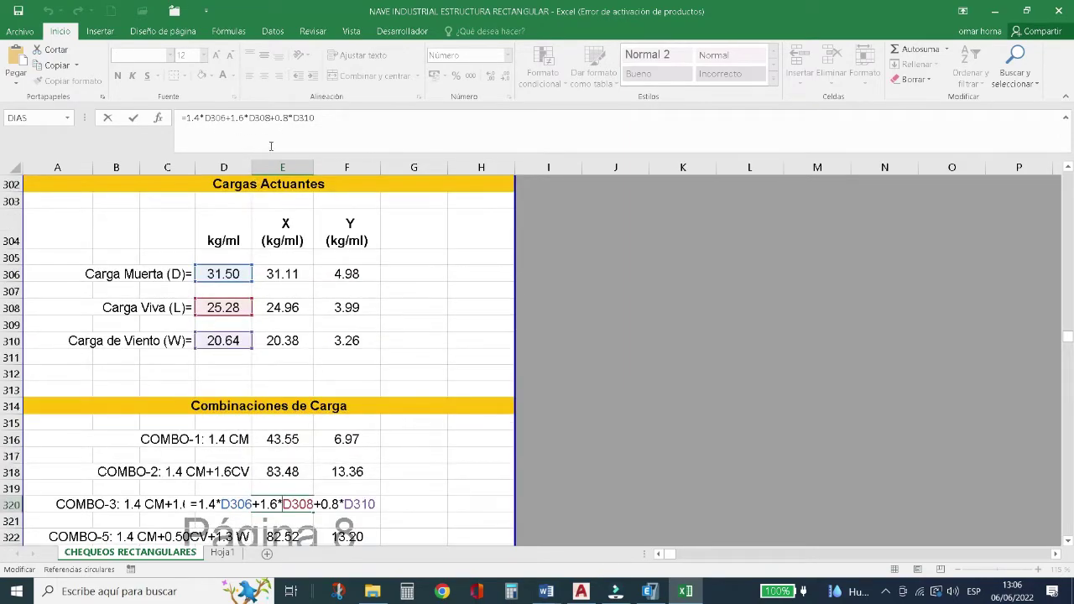
{"action": "scroll", "coordinate": [324, 331], "scroll_direction": "down", "scroll_amount": 5}
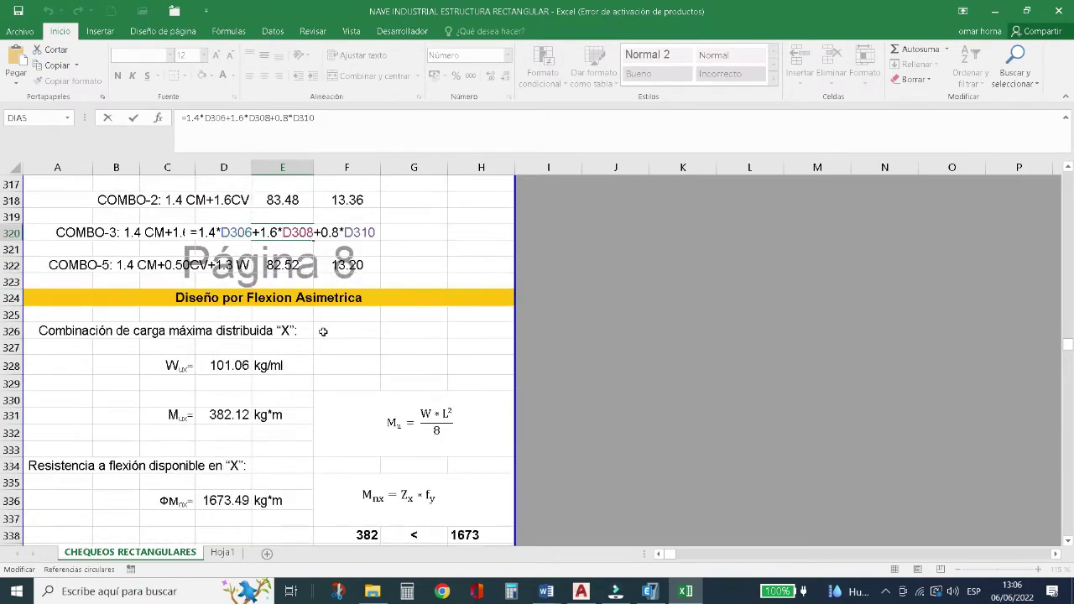
{"action": "left_click", "coordinate": [324, 330]}
{"action": "key", "text": "Escape"}
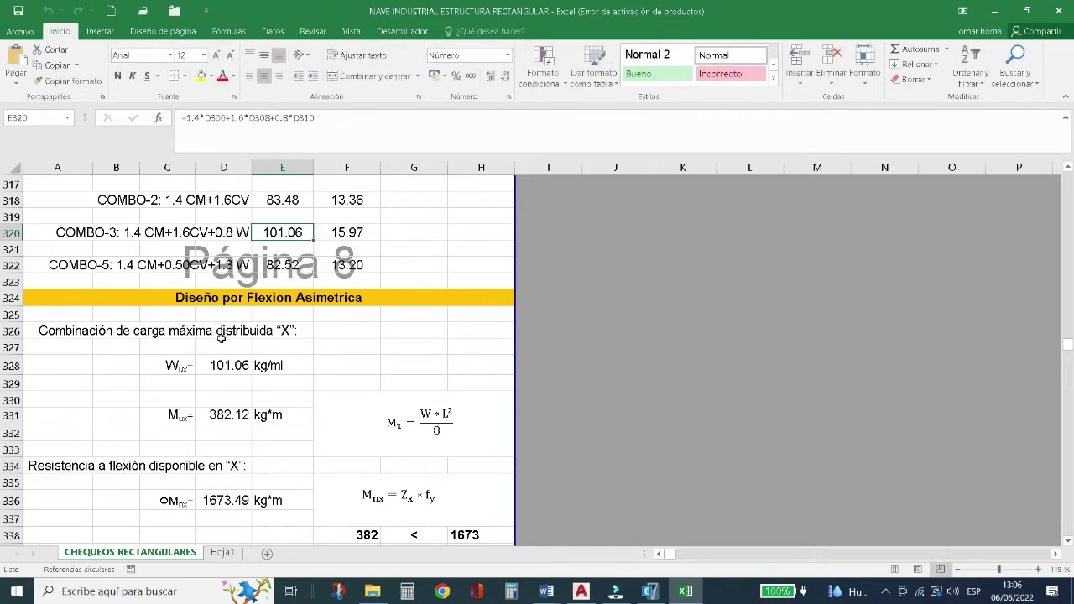
{"action": "left_click", "coordinate": [220, 366]}
Examine the ultimate moment Mux and the available flexural strength in X together with their formulas.
{"action": "scroll", "coordinate": [220, 368], "scroll_direction": "down", "scroll_amount": 2}
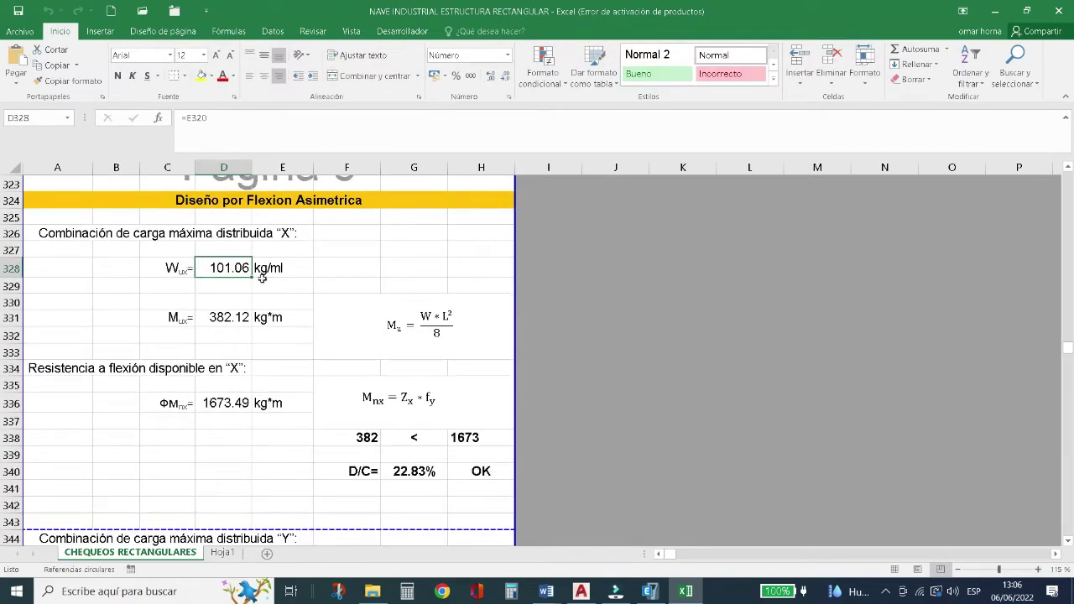
{"action": "left_click", "coordinate": [230, 323]}
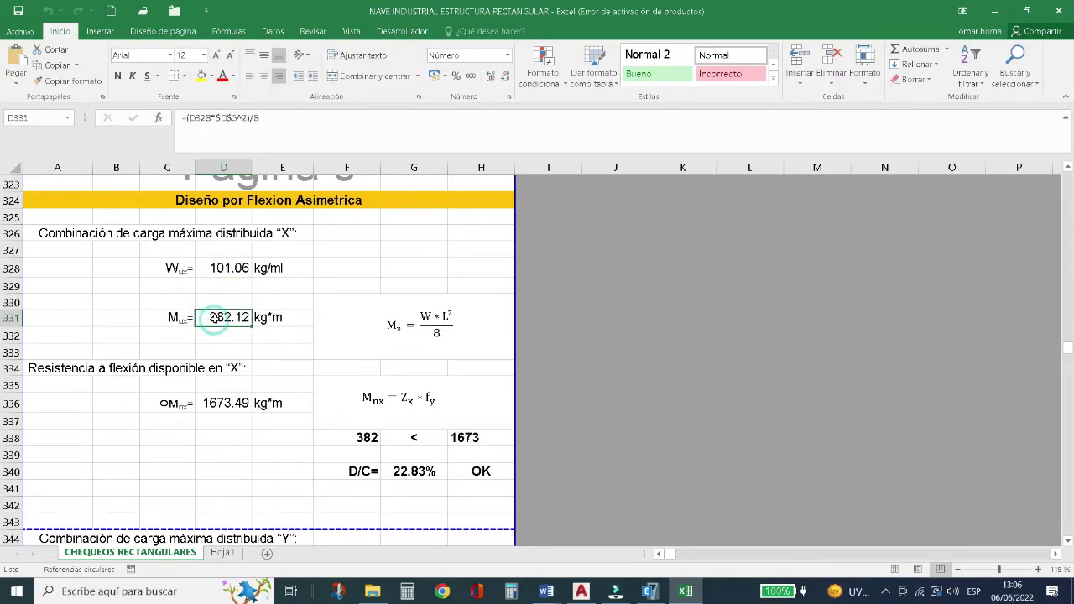
{"action": "scroll", "coordinate": [215, 317], "scroll_direction": "down", "scroll_amount": 1}
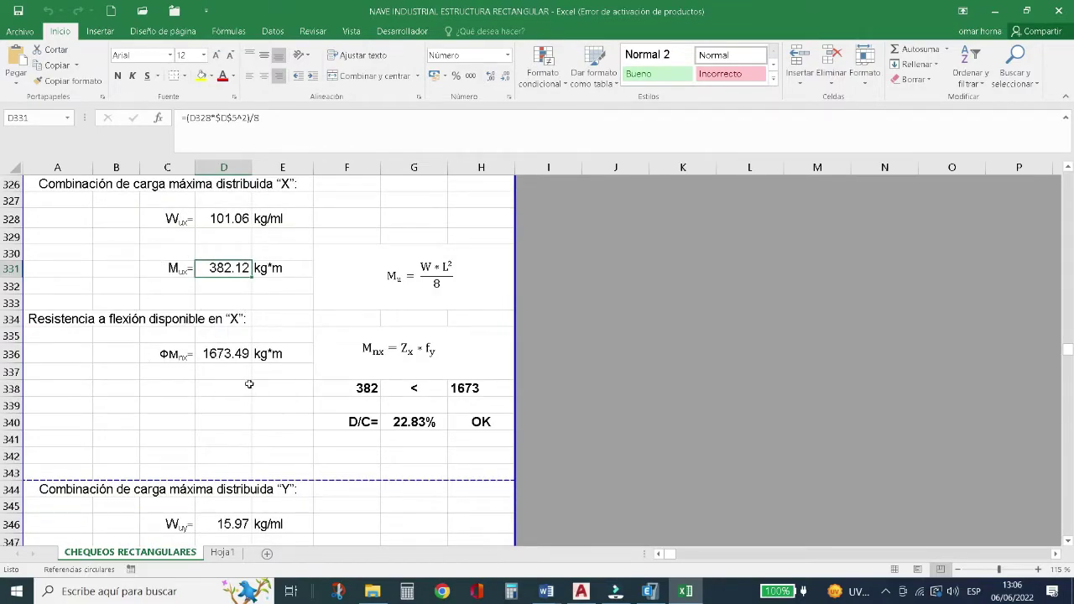
{"action": "left_click", "coordinate": [371, 364]}
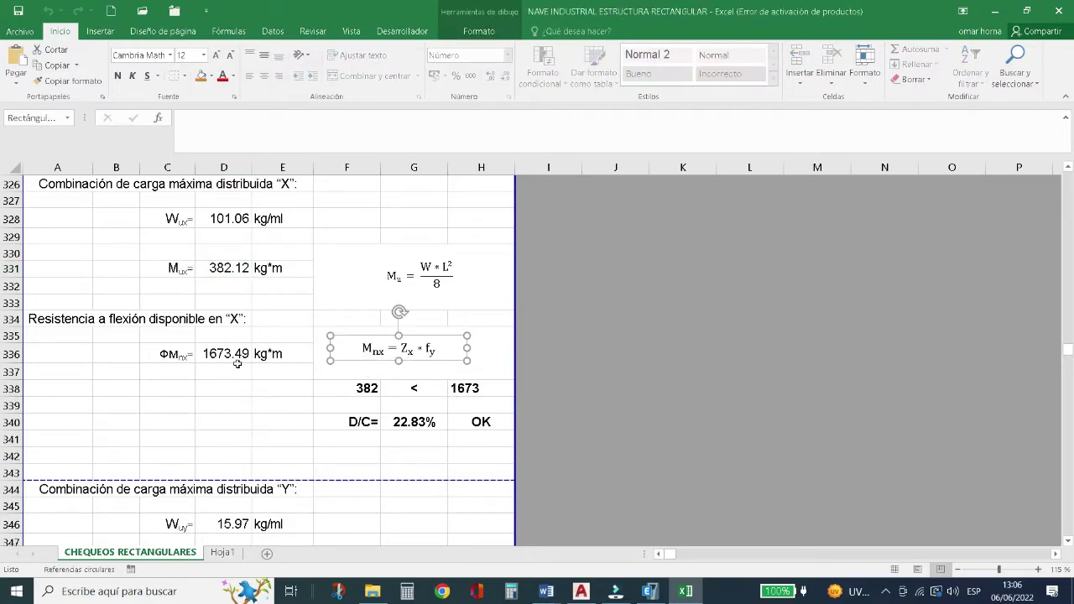
Compare the major bending moment and capacity in the ETABS design report with Mux and ΦMnx in the Excel sheet.
{"action": "left_click", "coordinate": [660, 596]}
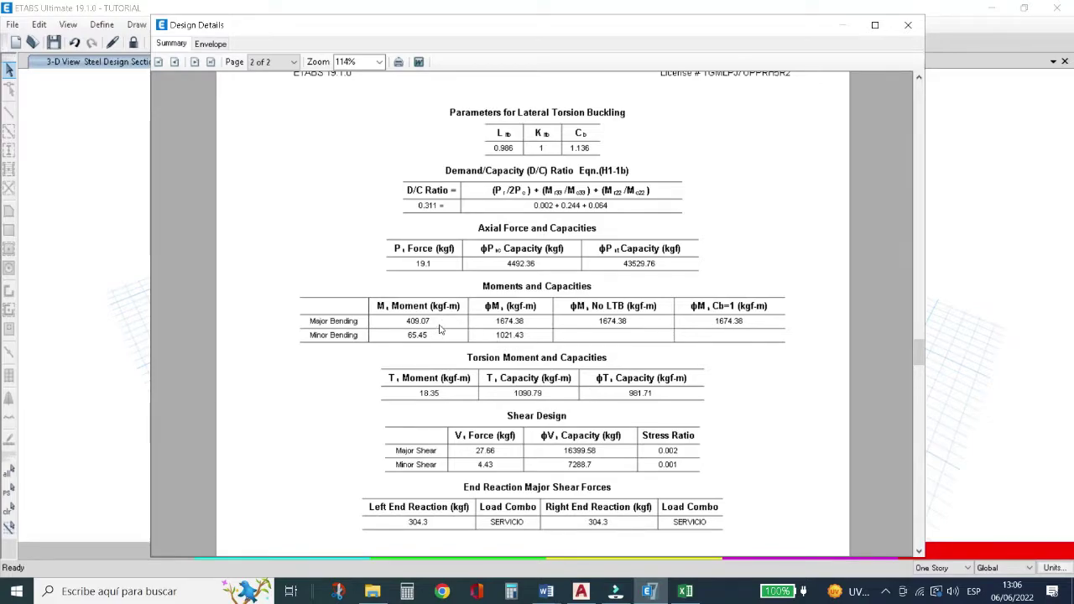
{"action": "left_click", "coordinate": [499, 327]}
{"action": "key", "text": "alt+Tab"}
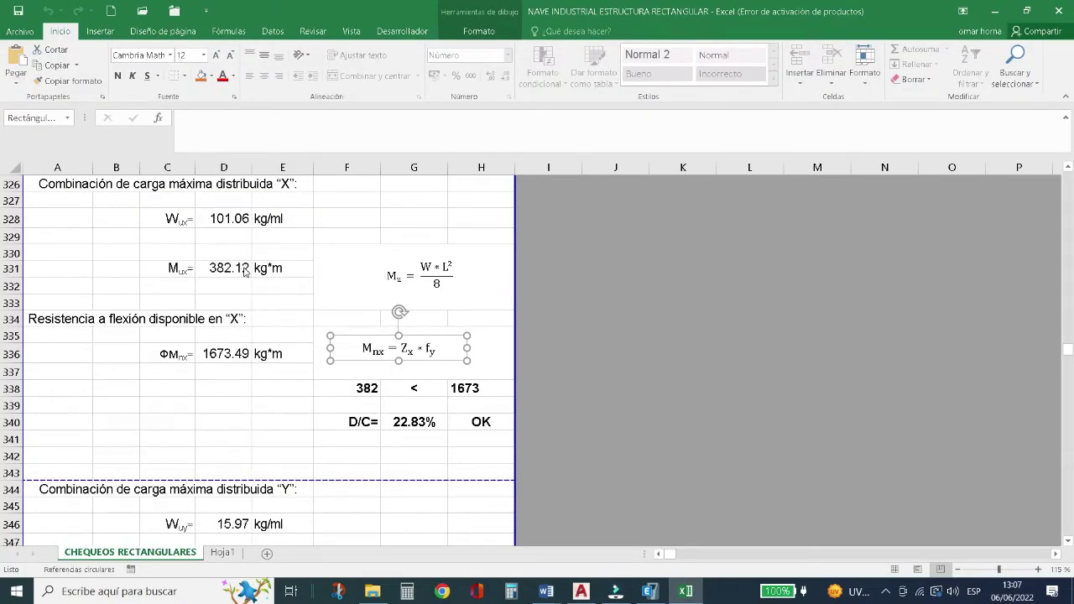
{"action": "key", "text": "alt+Tab"}
{"action": "left_click", "coordinate": [438, 320]}
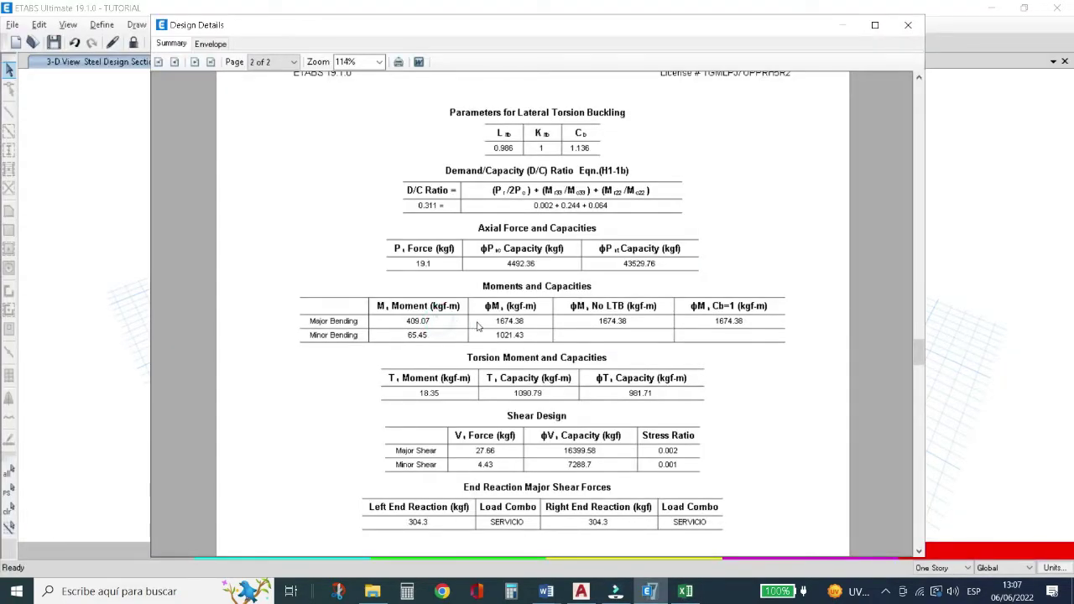
{"action": "left_click", "coordinate": [480, 324]}
{"action": "key", "text": "alt+Tab"}
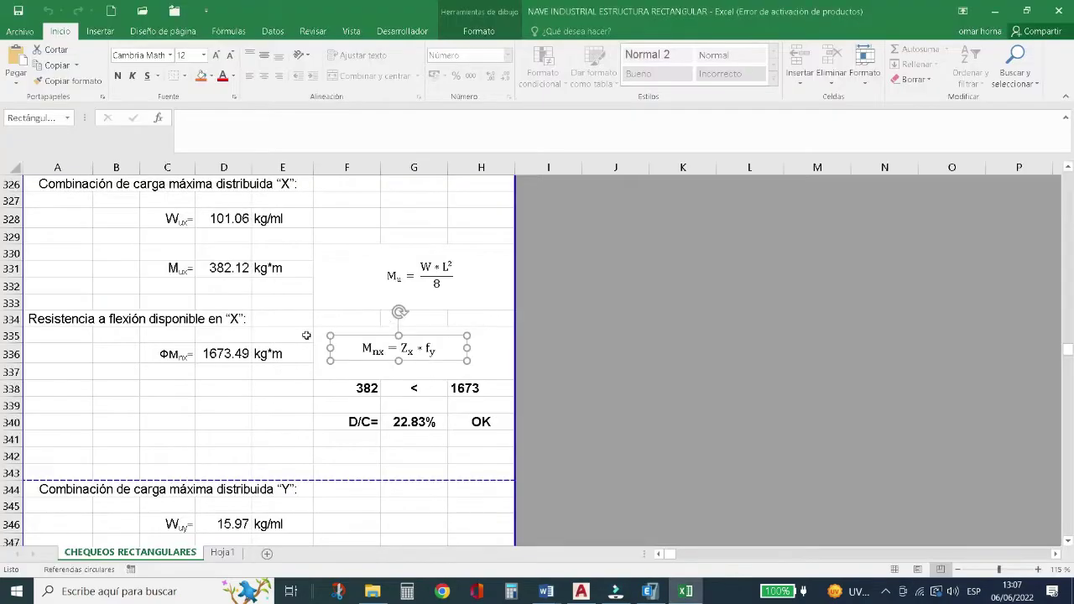
{"action": "left_click", "coordinate": [229, 353]}
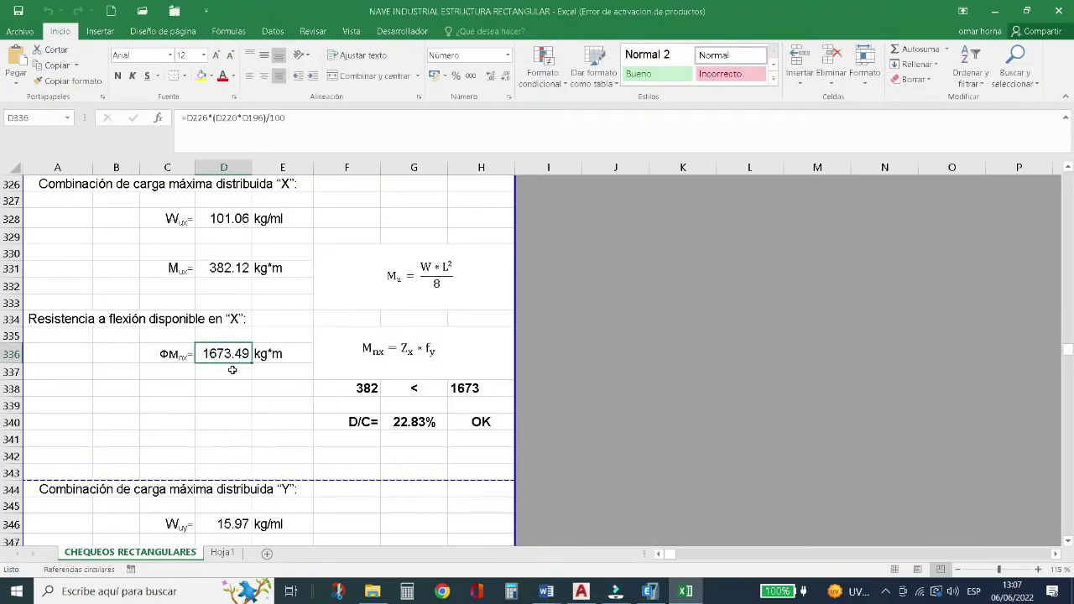
Compare the Excel sheet's Muy and ΦMny with the minor bending moment and capacity in the ETABS report.
{"action": "scroll", "coordinate": [233, 370], "scroll_direction": "down", "scroll_amount": 4}
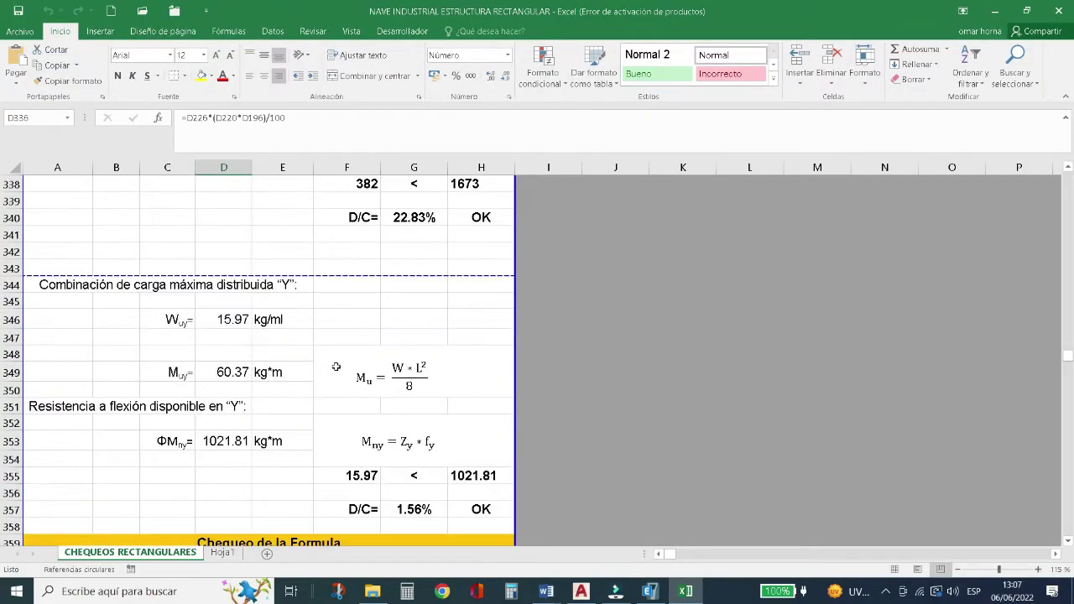
{"action": "key", "text": "alt+Tab"}
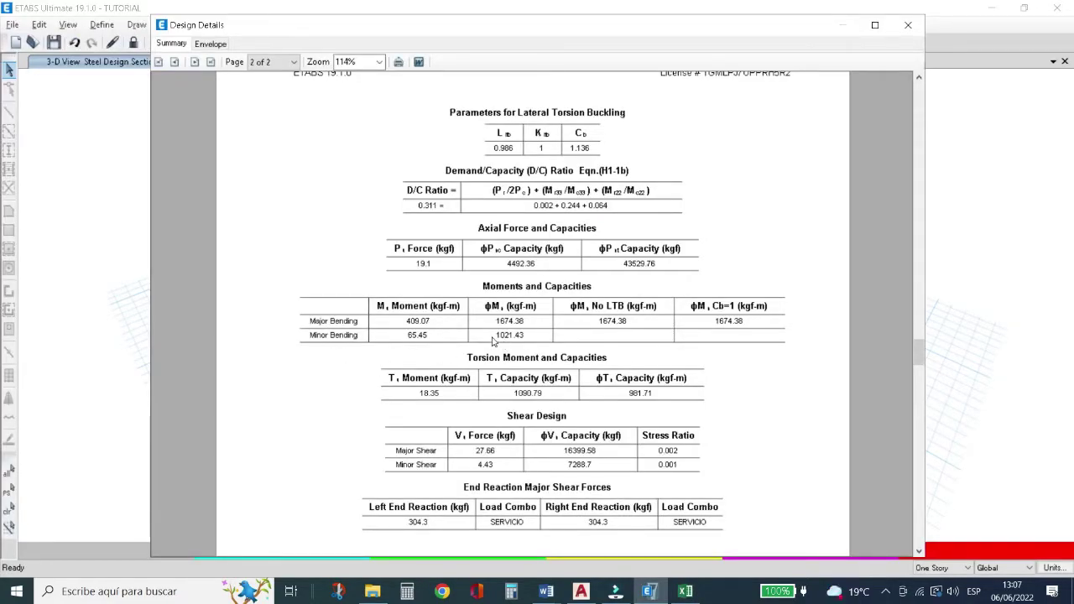
{"action": "key", "text": "alt+Tab"}
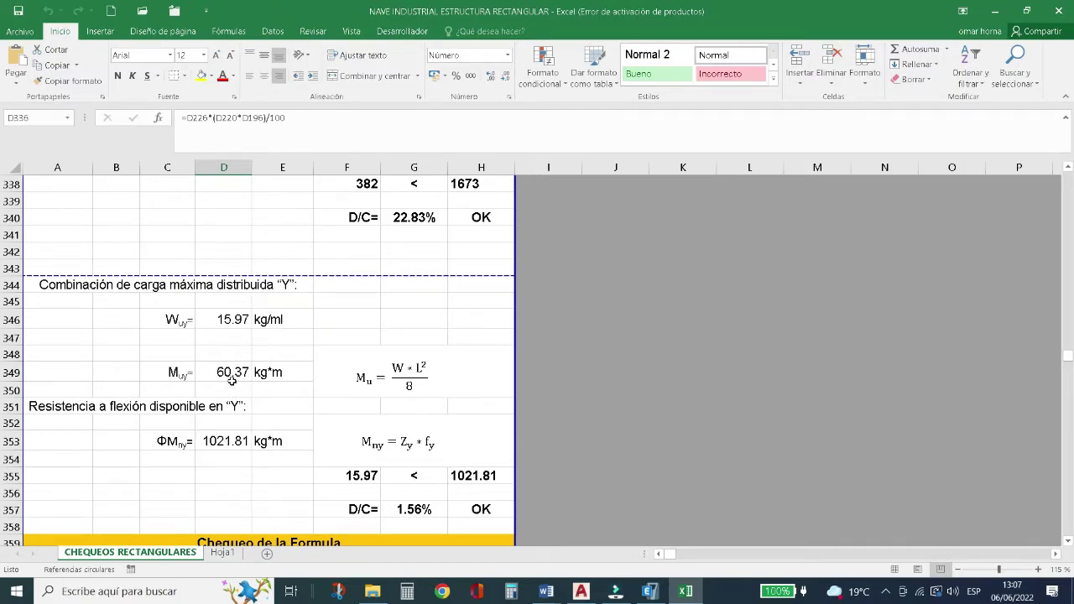
{"action": "key", "text": "alt+Tab"}
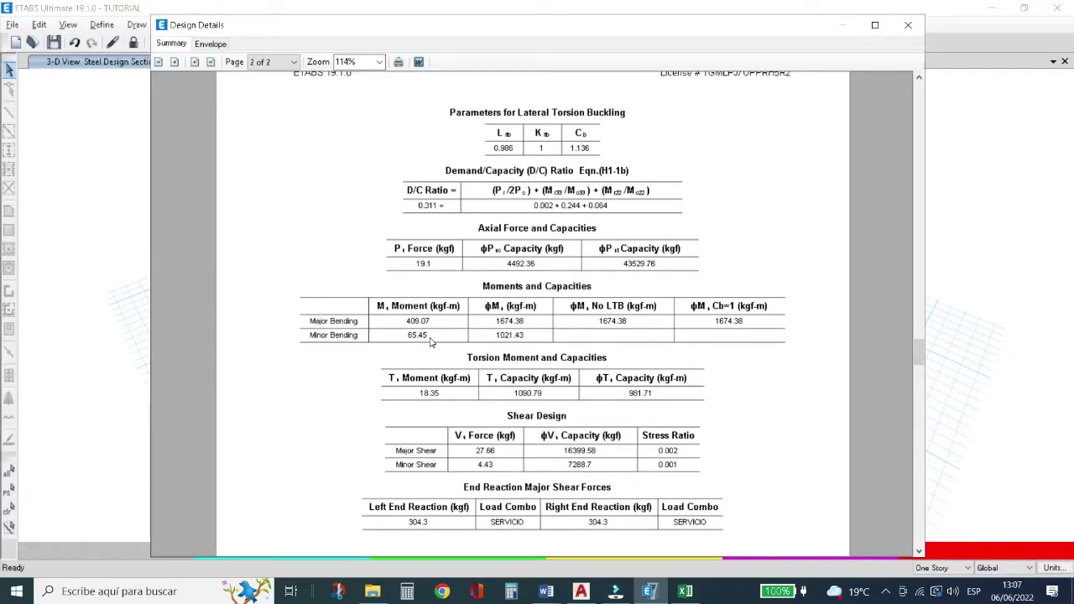
{"action": "key", "text": "alt+Tab"}
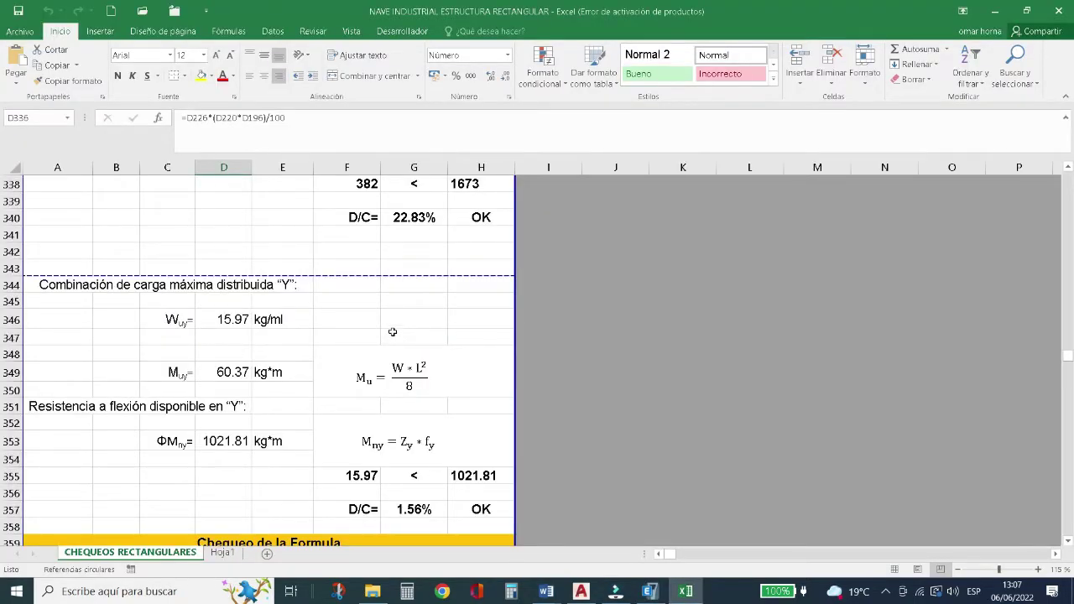
Review the Excel biaxial bending check under Chequeo de la Formula and the start of Diseño por Deflexion, and return to the ETABS design report.
{"action": "scroll", "coordinate": [307, 333], "scroll_direction": "down", "scroll_amount": 2}
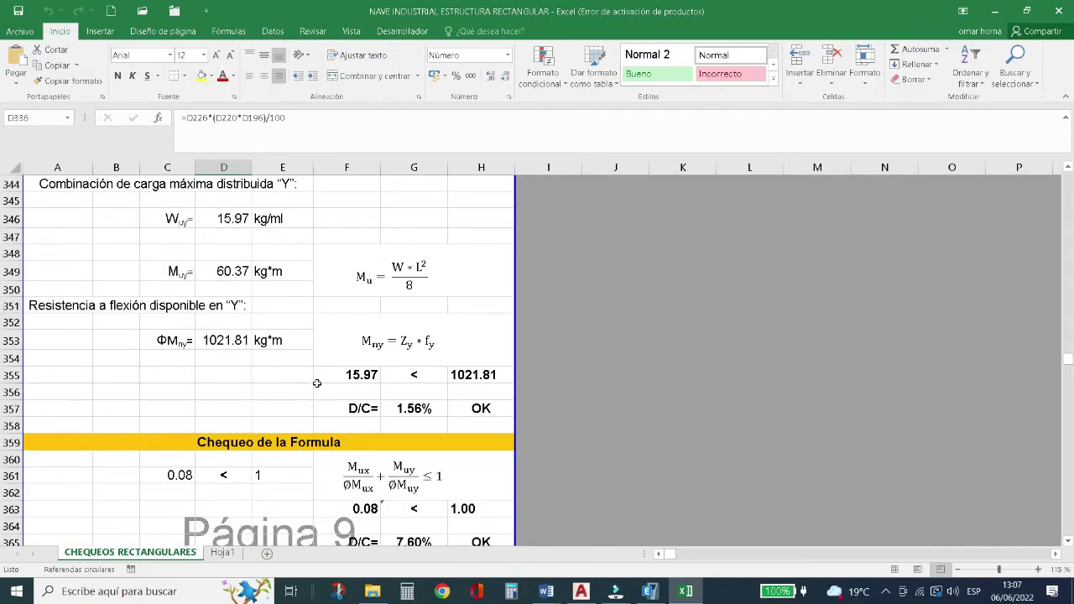
{"action": "scroll", "coordinate": [307, 374], "scroll_direction": "down", "scroll_amount": 2}
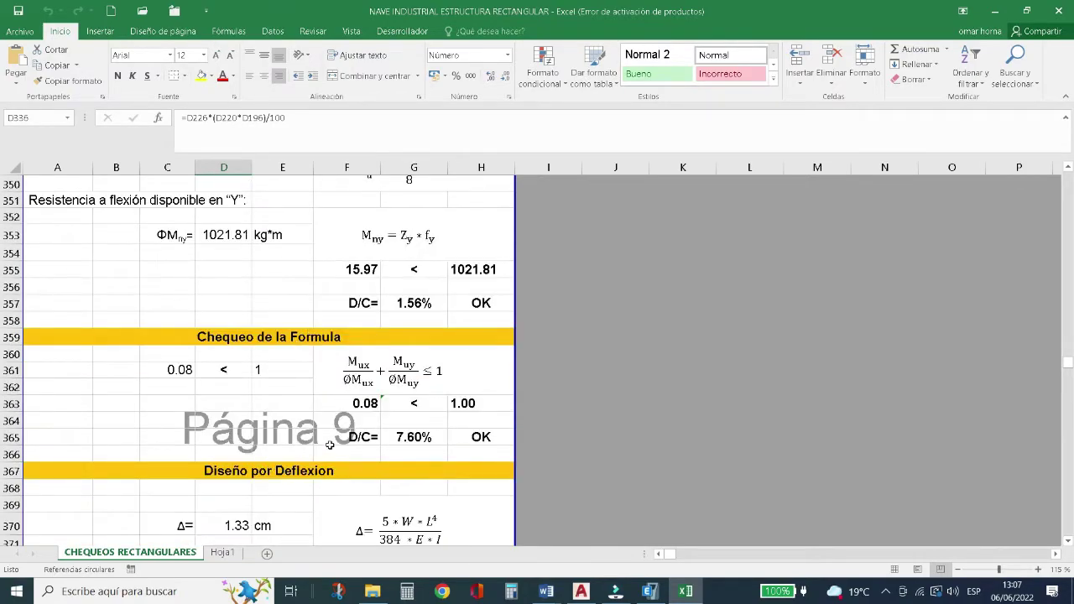
{"action": "scroll", "coordinate": [299, 395], "scroll_direction": "down", "scroll_amount": 2}
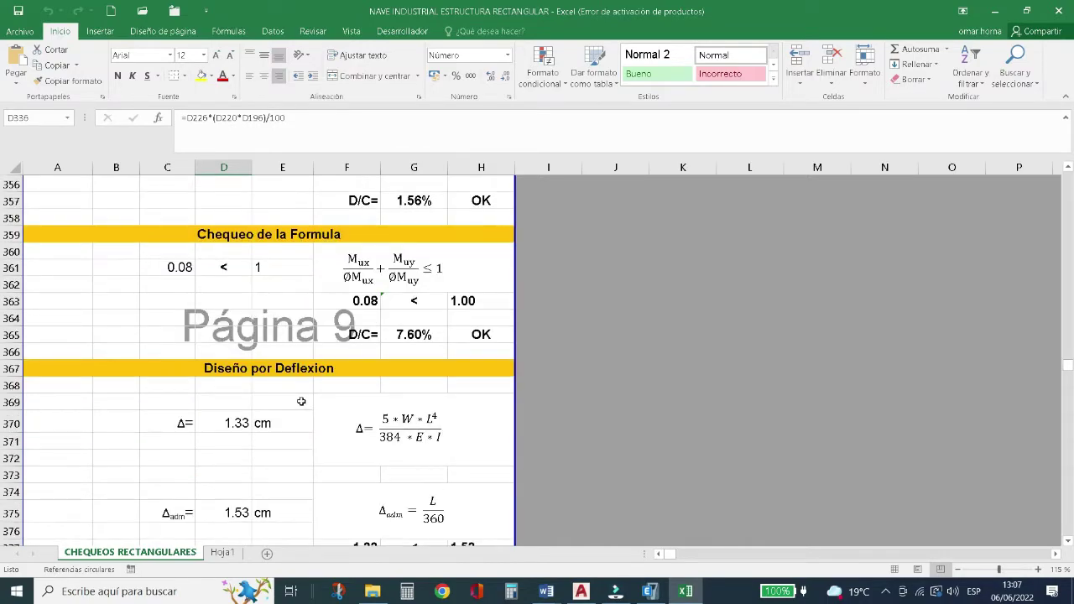
{"action": "scroll", "coordinate": [302, 402], "scroll_direction": "up", "scroll_amount": 2}
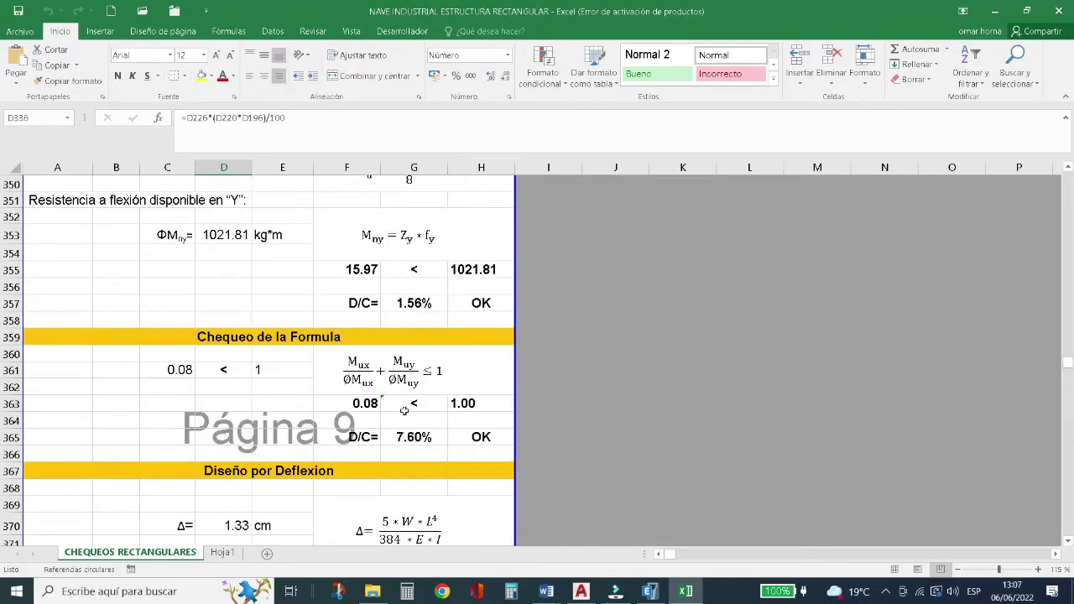
{"action": "left_click", "coordinate": [653, 593]}
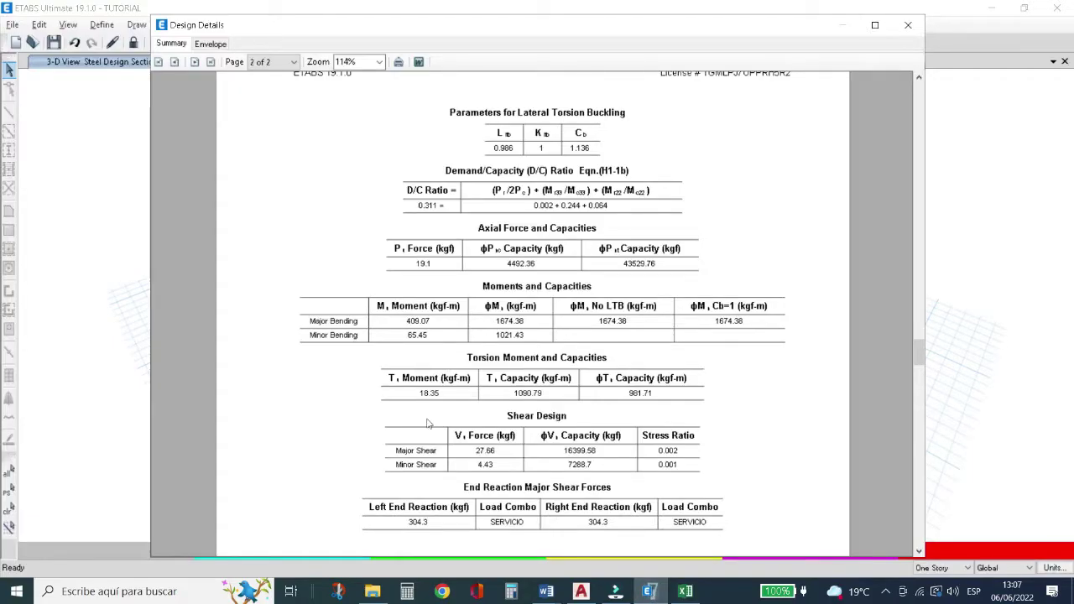
Compare the X and Y bending resistances in the Excel workbook with the moment capacities in the ETABS design details, and close the details.
{"action": "left_click", "coordinate": [685, 592]}
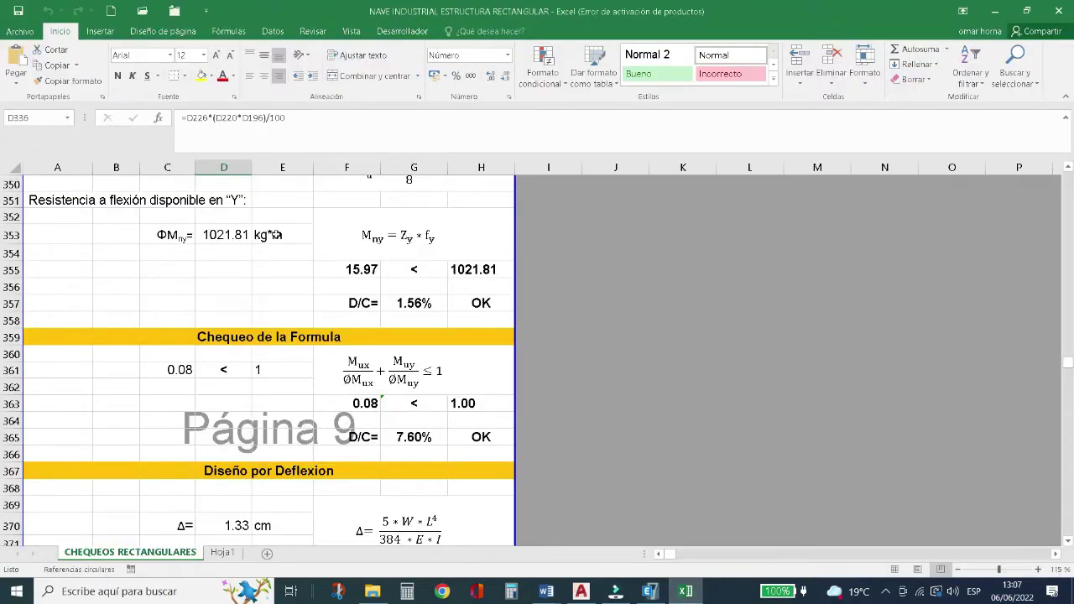
{"action": "left_click", "coordinate": [337, 271]}
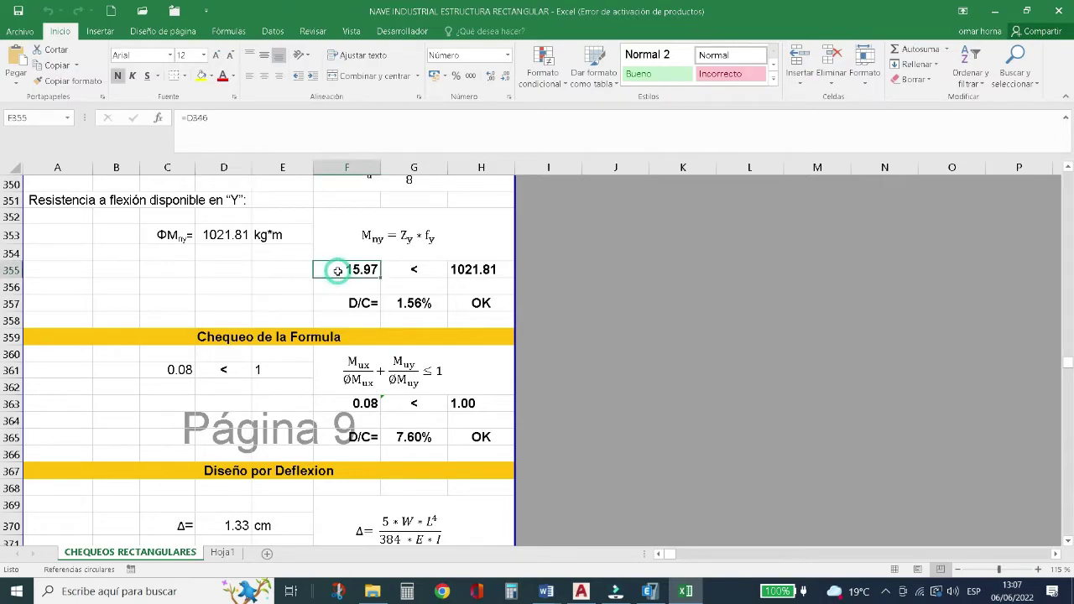
{"action": "scroll", "coordinate": [338, 270], "scroll_direction": "up", "scroll_amount": 1}
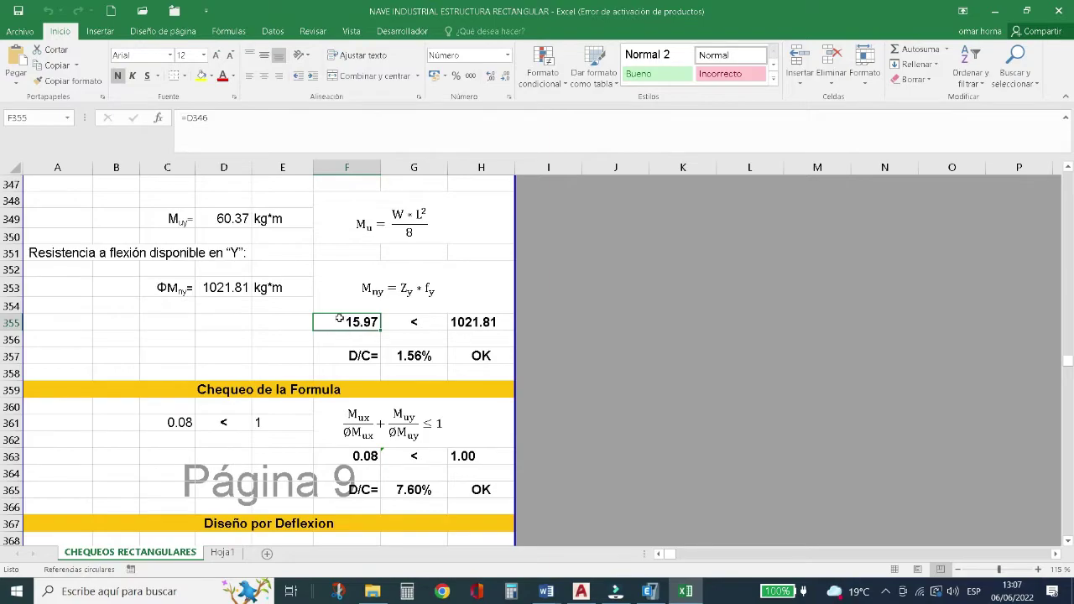
{"action": "scroll", "coordinate": [343, 321], "scroll_direction": "up", "scroll_amount": 4}
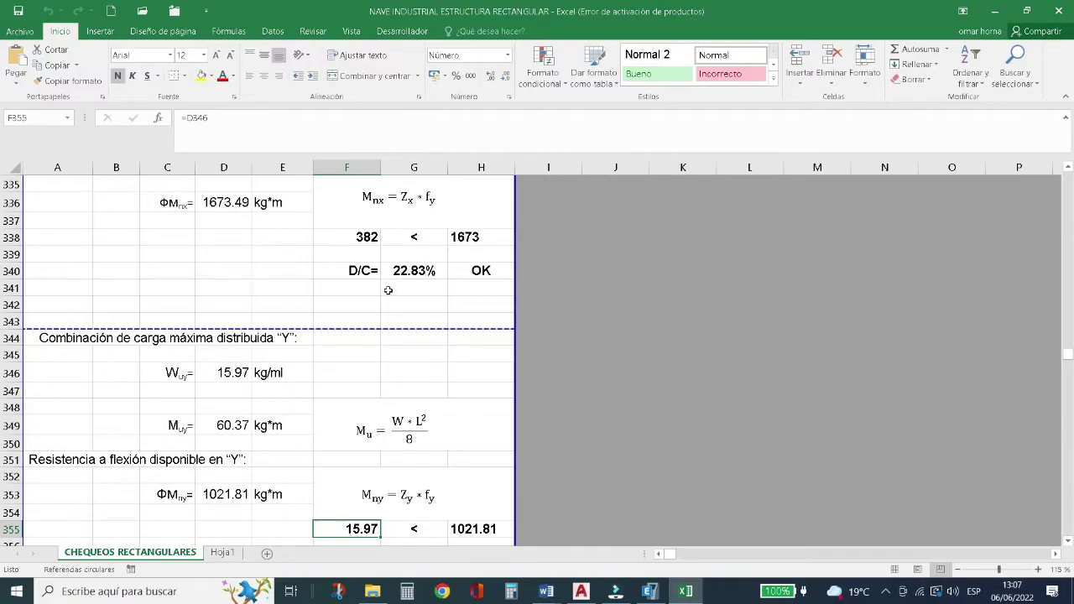
{"action": "scroll", "coordinate": [348, 294], "scroll_direction": "down", "scroll_amount": 3}
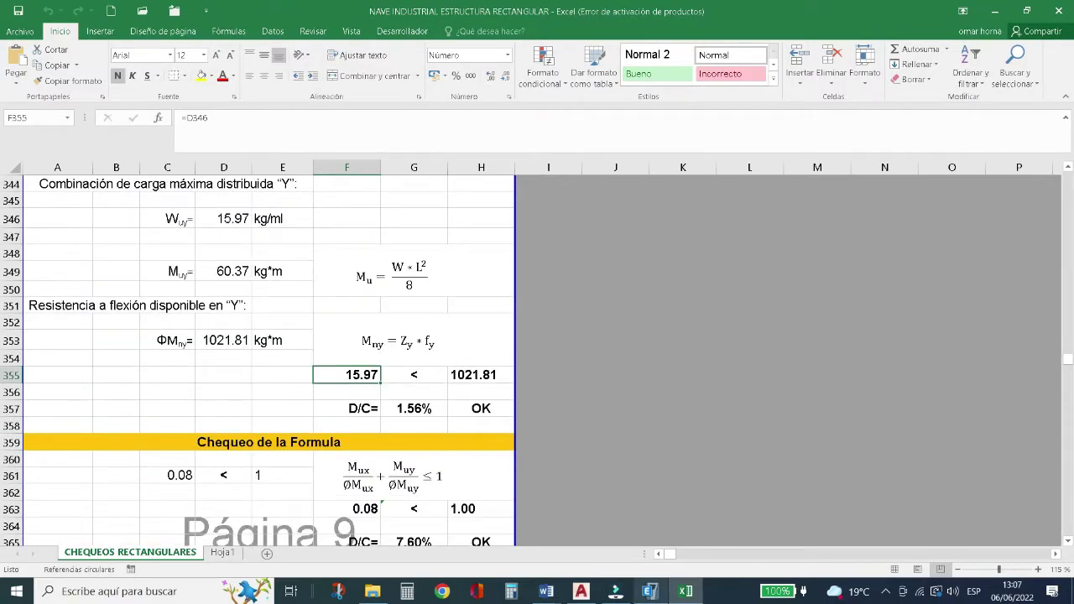
{"action": "left_click", "coordinate": [650, 592]}
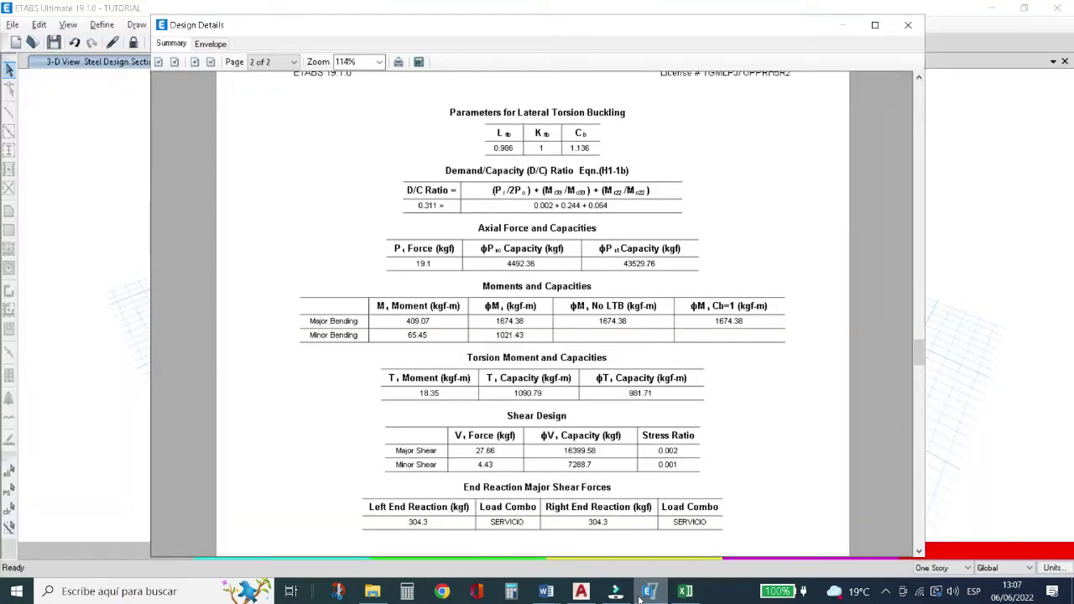
{"action": "left_click", "coordinate": [908, 25]}
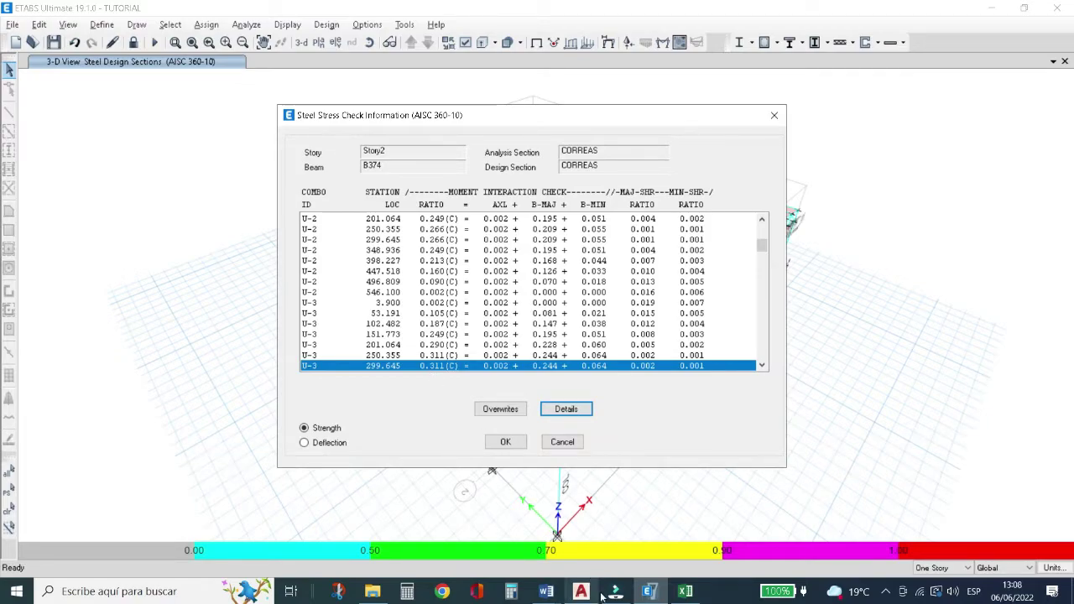
Switch to Excel and review the bending checks in X and Y together with the Chequeo de la Formula section.
{"action": "left_click", "coordinate": [685, 591]}
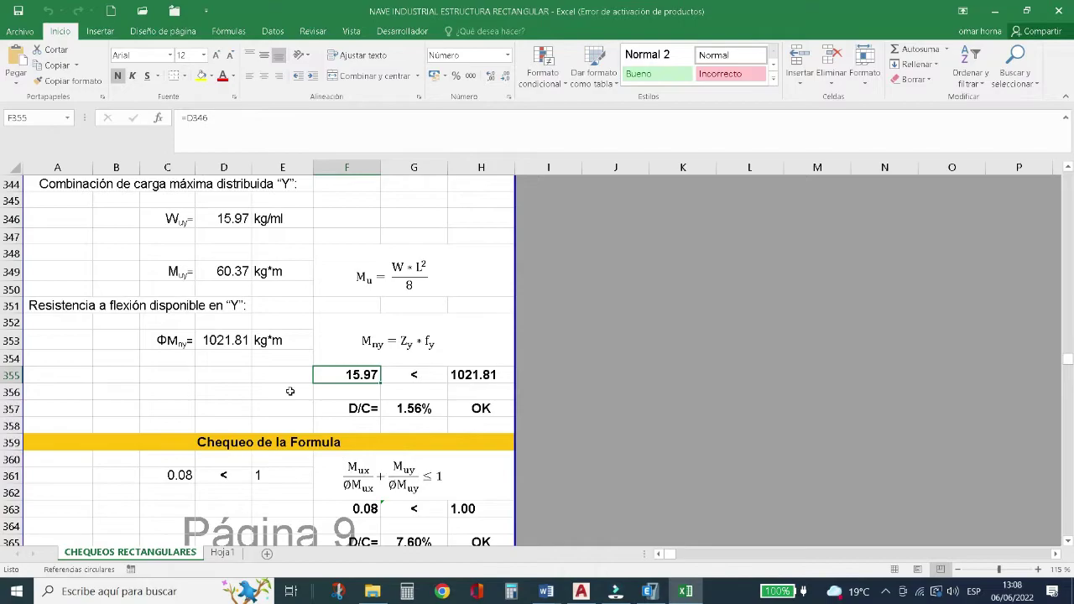
{"action": "scroll", "coordinate": [323, 382], "scroll_direction": "up", "scroll_amount": 4}
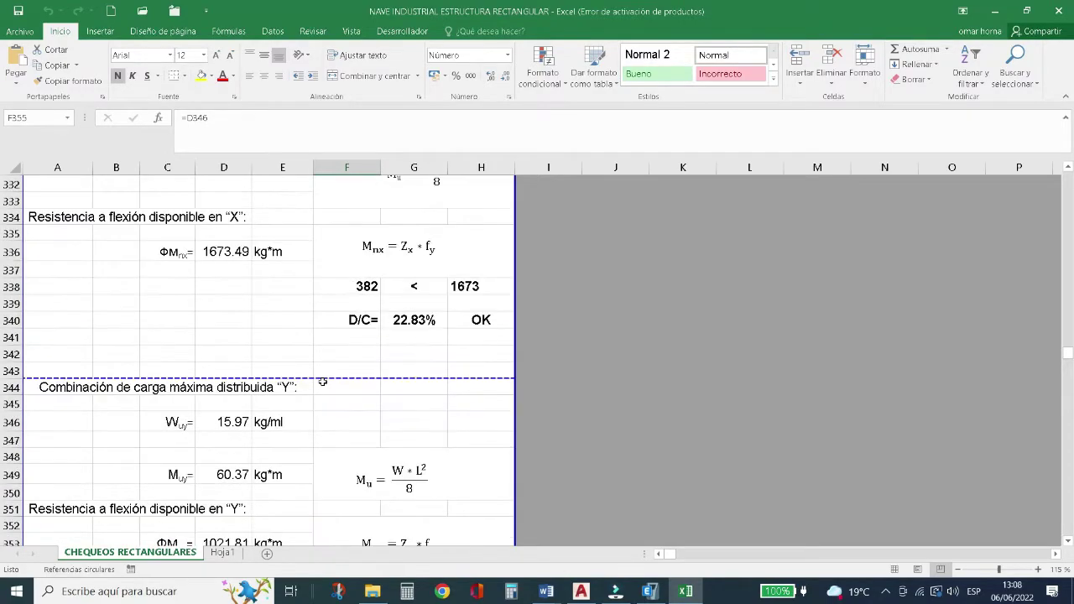
{"action": "scroll", "coordinate": [323, 381], "scroll_direction": "up", "scroll_amount": 2}
{"action": "scroll", "coordinate": [323, 382], "scroll_direction": "down", "scroll_amount": 9}
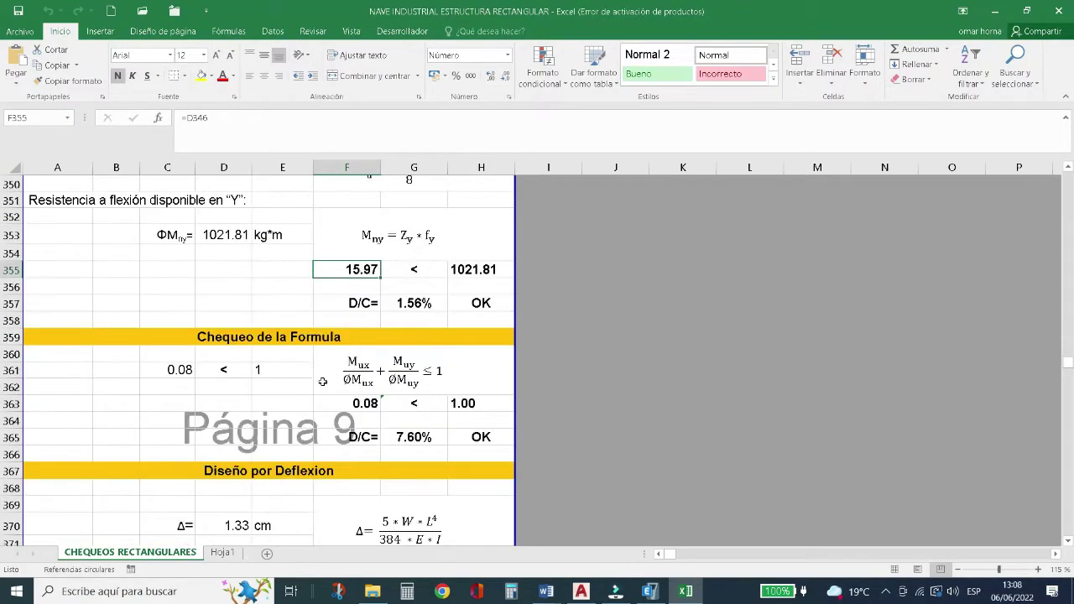
{"action": "scroll", "coordinate": [322, 382], "scroll_direction": "down", "scroll_amount": 3}
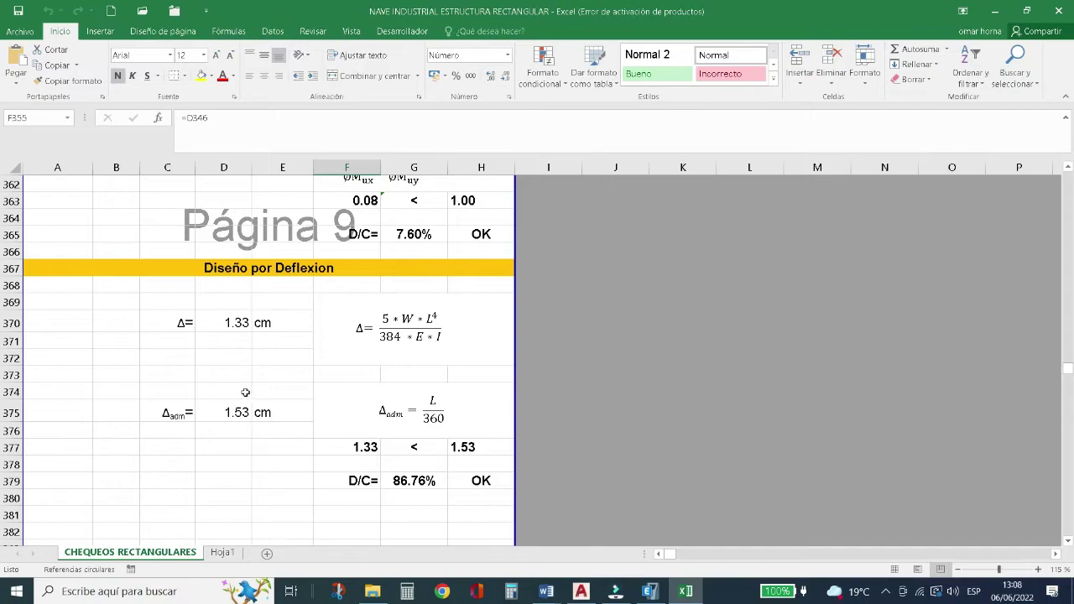
{"action": "left_click", "coordinate": [341, 267]}
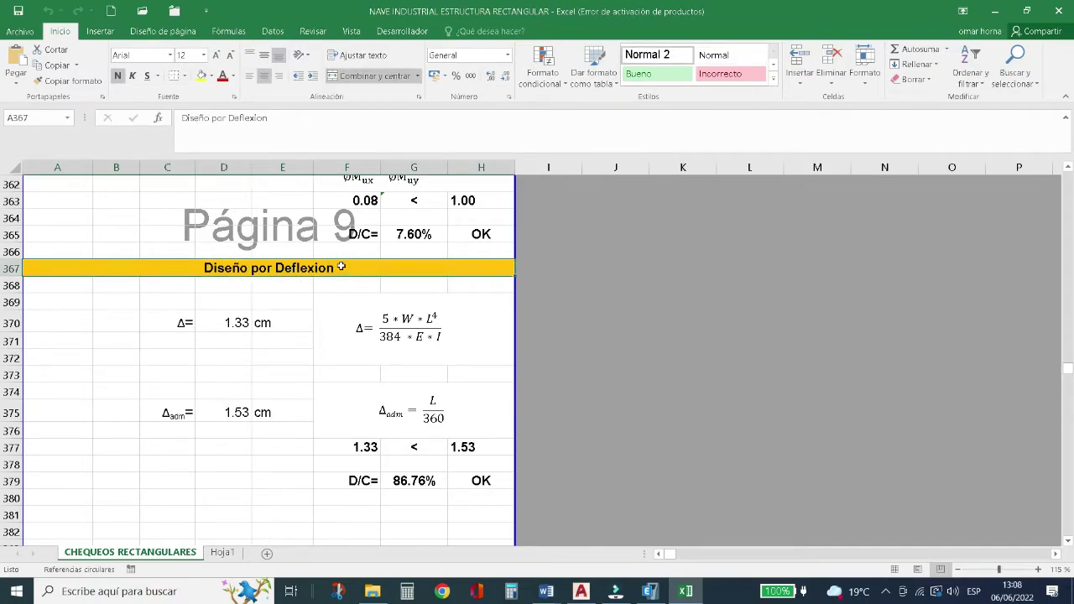
{"action": "scroll", "coordinate": [335, 278], "scroll_direction": "up", "scroll_amount": 2}
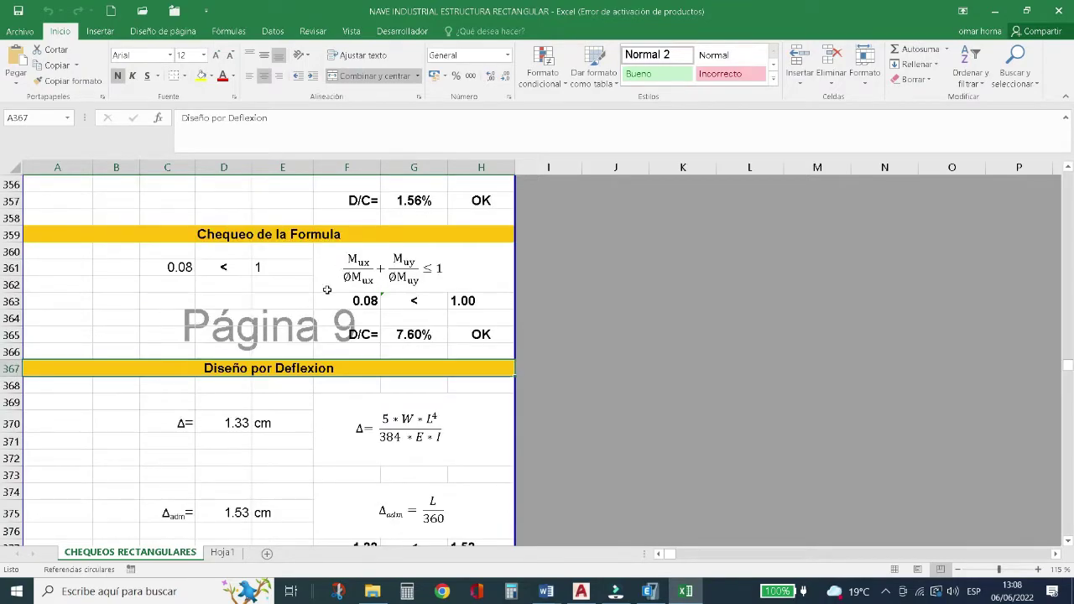
{"action": "scroll", "coordinate": [328, 288], "scroll_direction": "up", "scroll_amount": 1}
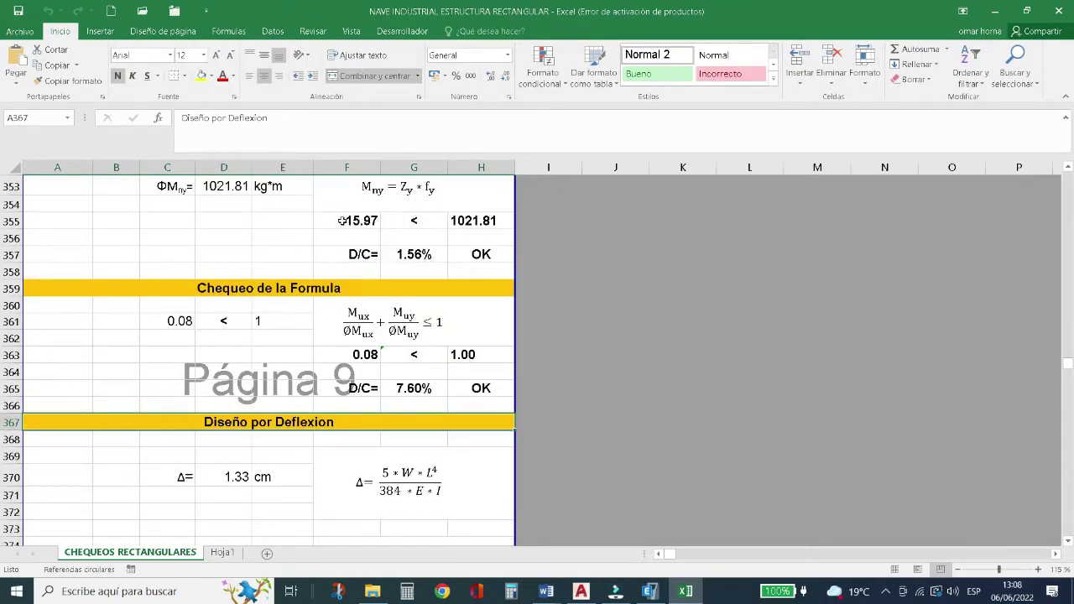
{"action": "left_click", "coordinate": [342, 221]}
Examine the Δ and admissible Δ (L/360) cell formulas and the D/C check in the Diseño por Deflexion section.
{"action": "scroll", "coordinate": [289, 319], "scroll_direction": "down", "scroll_amount": 4}
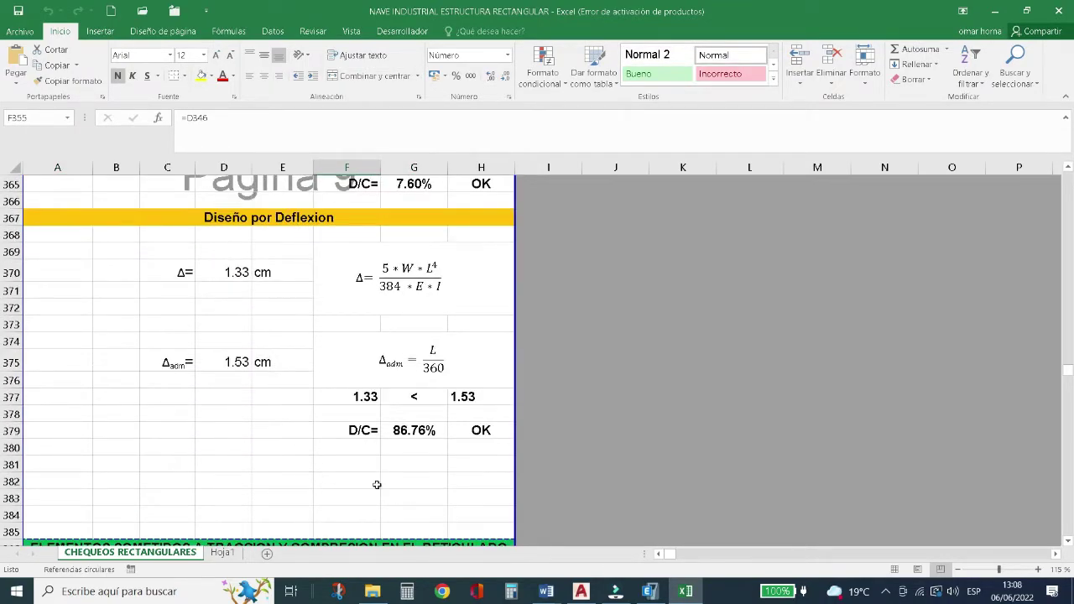
{"action": "left_click", "coordinate": [422, 433]}
{"action": "left_click", "coordinate": [407, 443]}
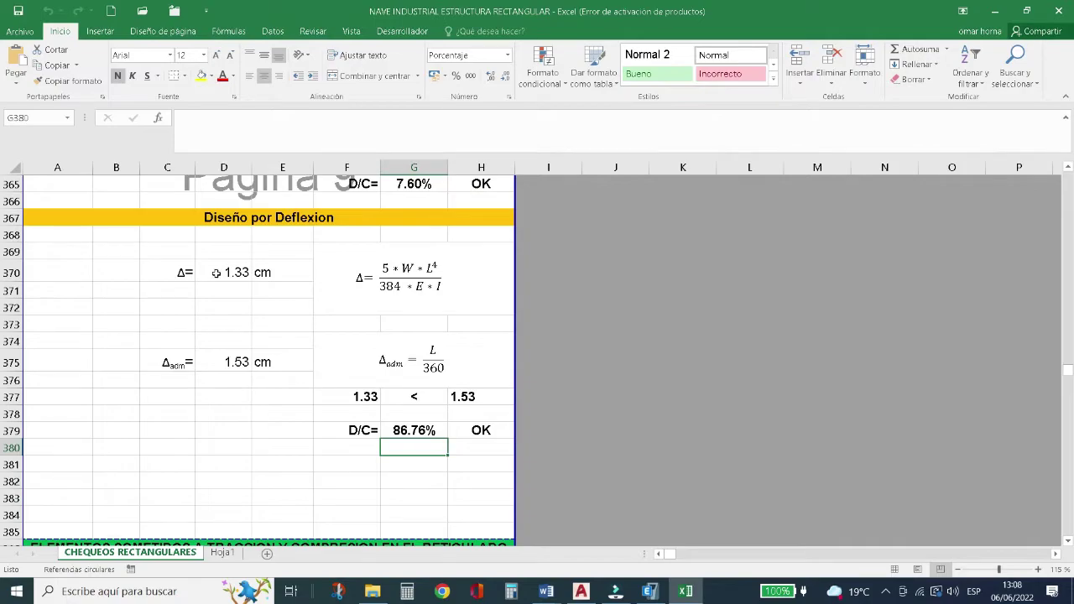
{"action": "left_click", "coordinate": [216, 273]}
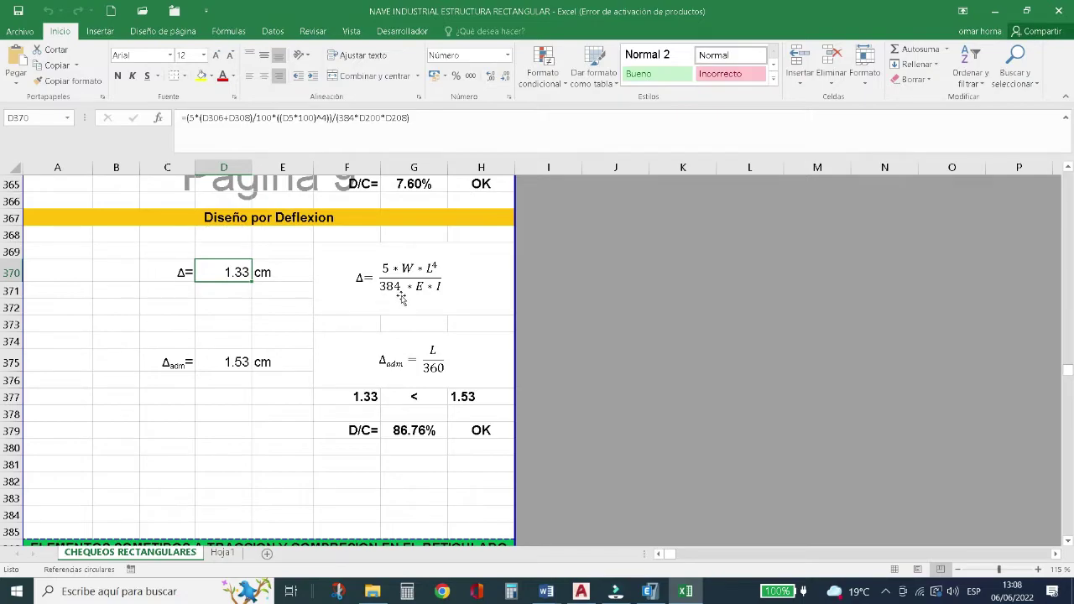
{"action": "left_click", "coordinate": [411, 268]}
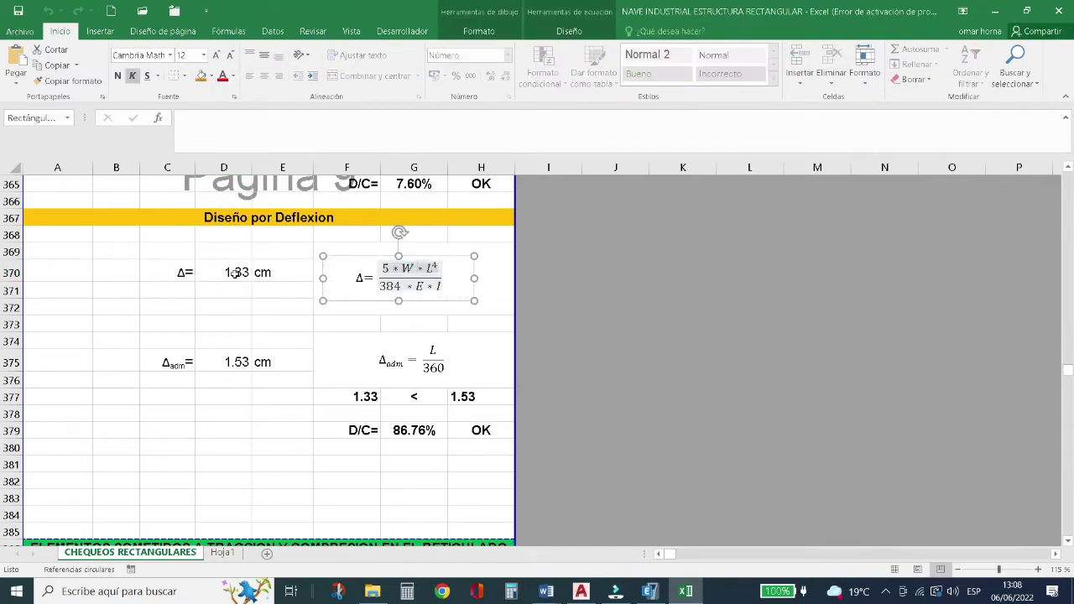
{"action": "left_click", "coordinate": [236, 273]}
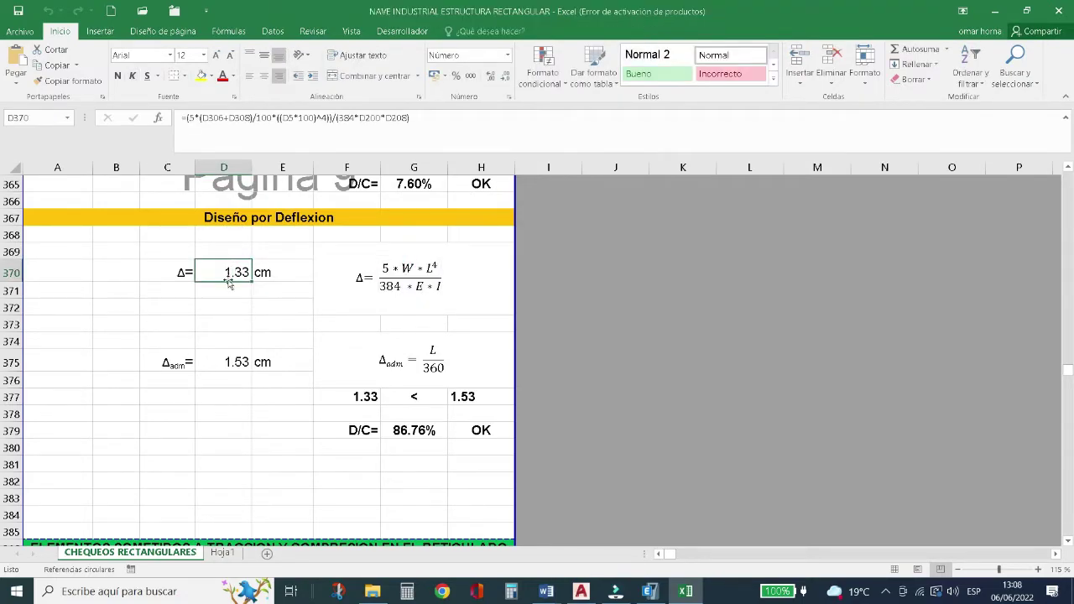
{"action": "left_click", "coordinate": [220, 362]}
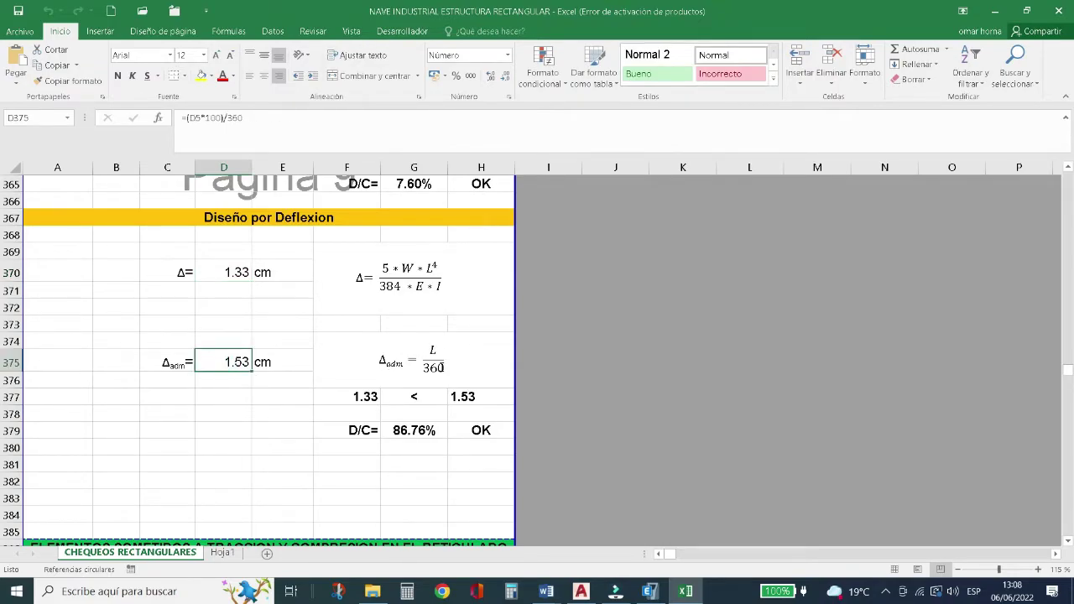
{"action": "left_click", "coordinate": [218, 273]}
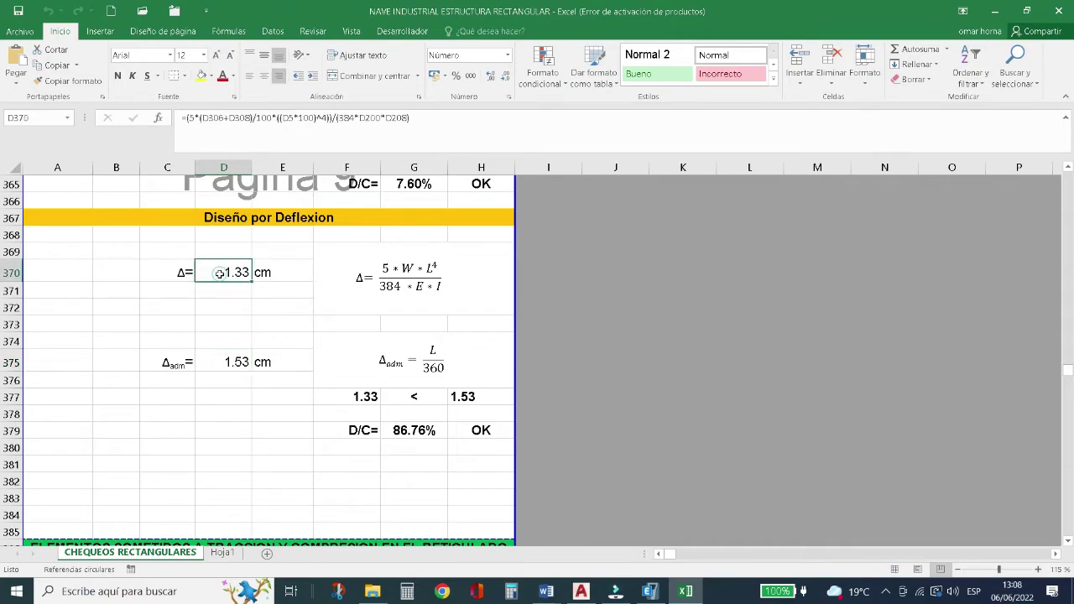
{"action": "left_click", "coordinate": [230, 361]}
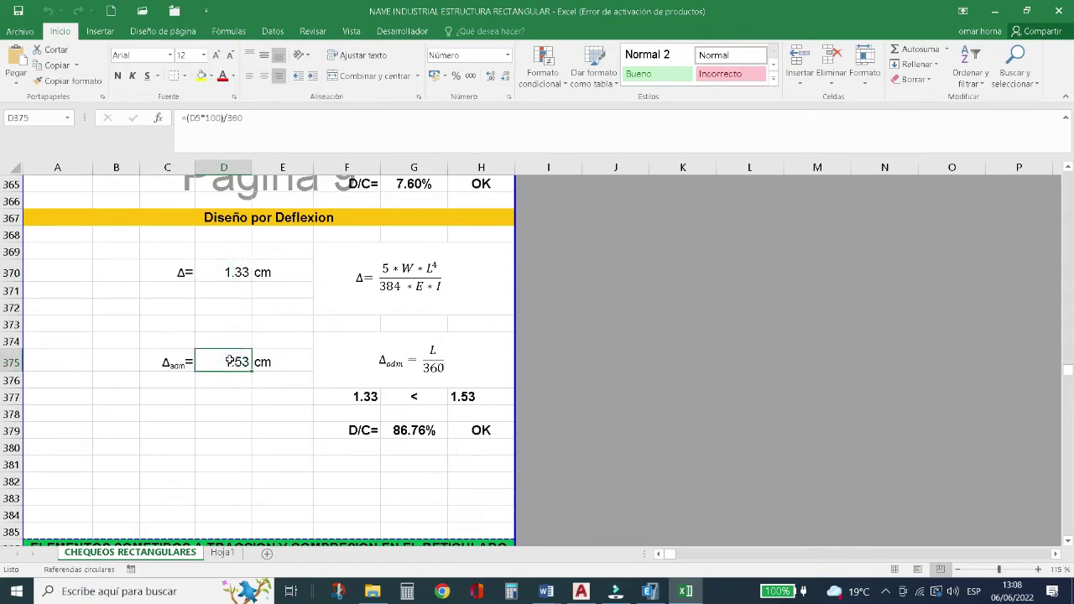
Switch to ETABS and view the deflection design details for beam B374 enlarged enough to read the table.
{"action": "left_click", "coordinate": [650, 591]}
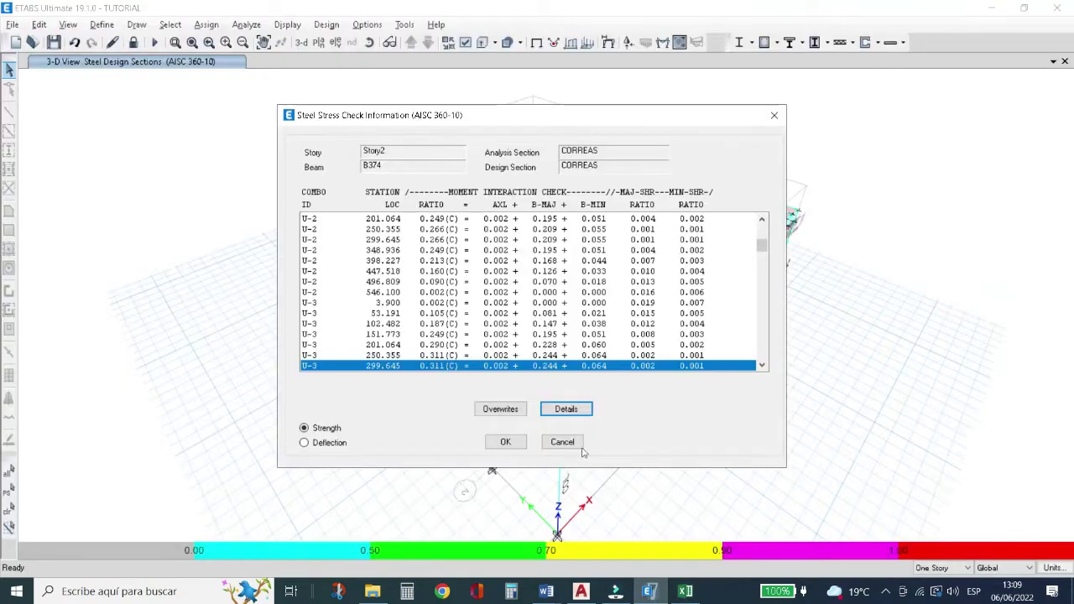
{"action": "left_click", "coordinate": [330, 445]}
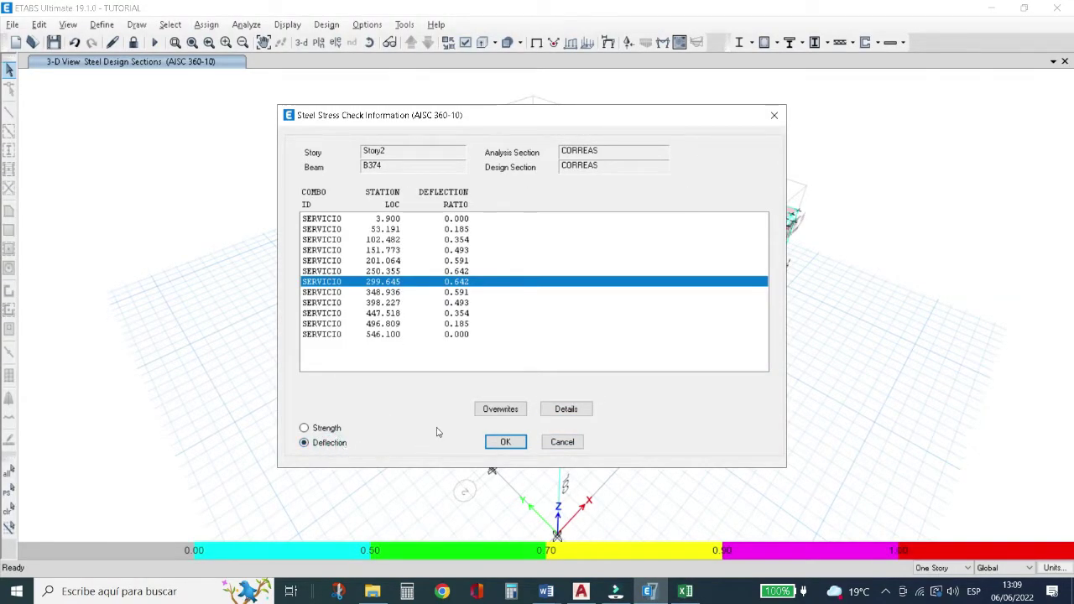
{"action": "left_click", "coordinate": [567, 410]}
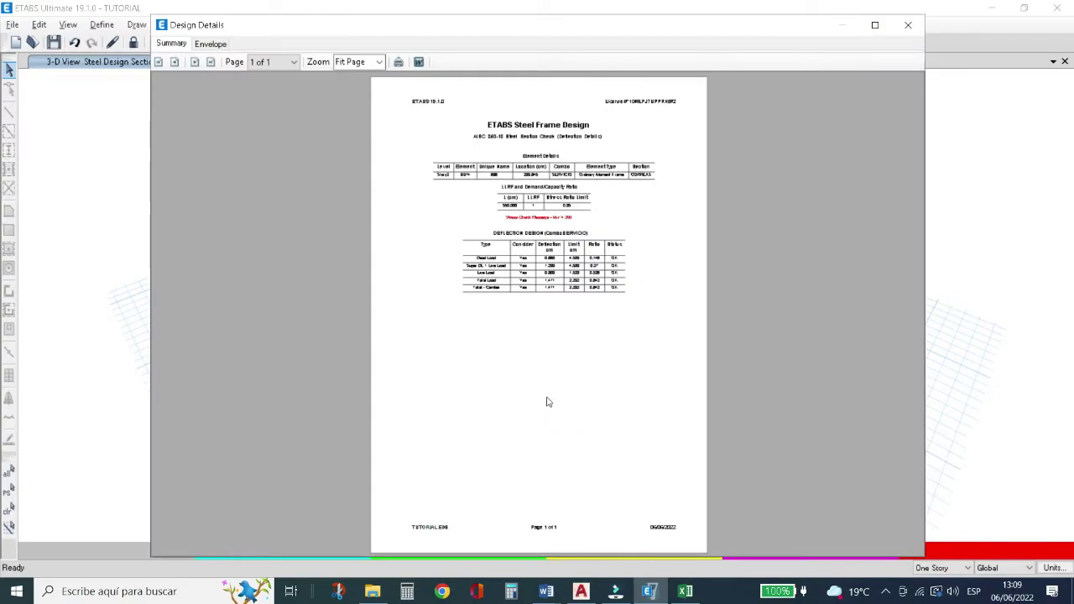
{"action": "scroll", "coordinate": [501, 370], "scroll_direction": "up", "scroll_amount": 3, "text": "ctrl"}
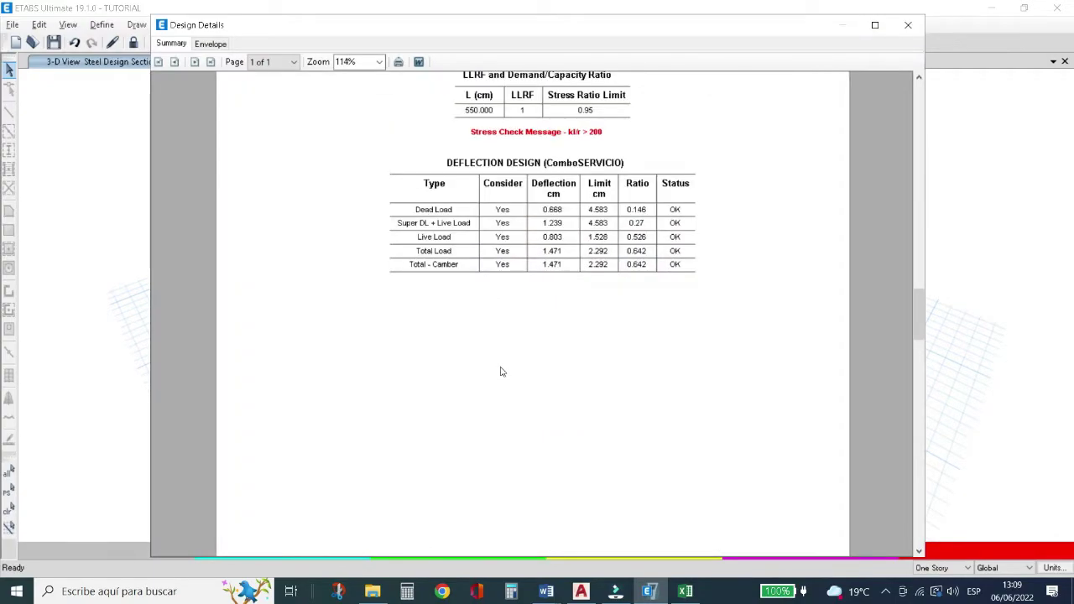
{"action": "scroll", "coordinate": [538, 362], "scroll_direction": "up", "scroll_amount": 2, "text": "ctrl"}
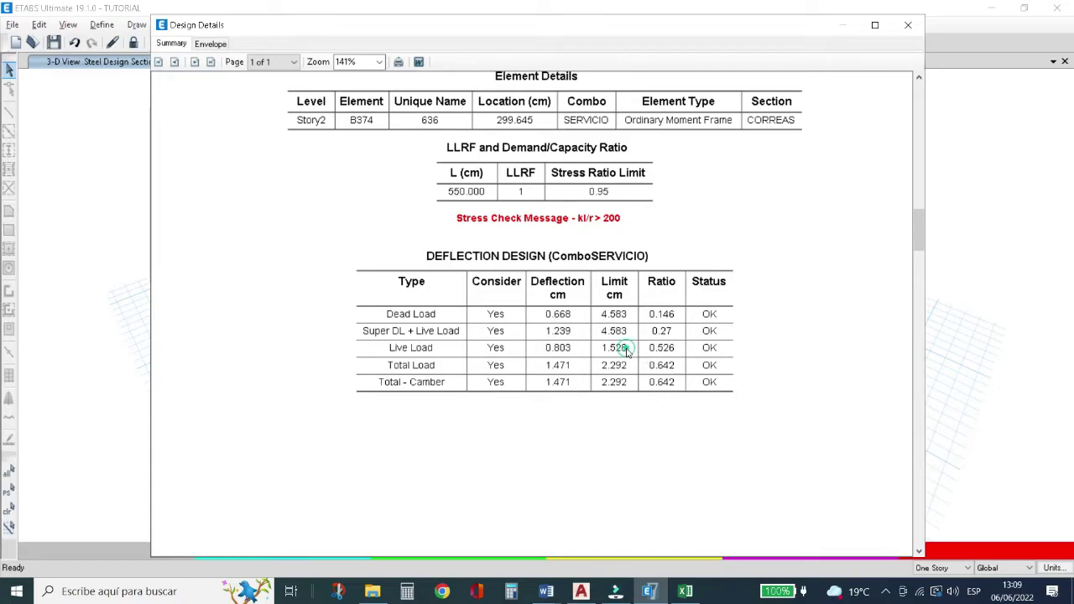
Compare the deflections and limits per load type in the ETABS report with the admissible deflection in the Excel sheet.
{"action": "key", "text": "alt+Tab"}
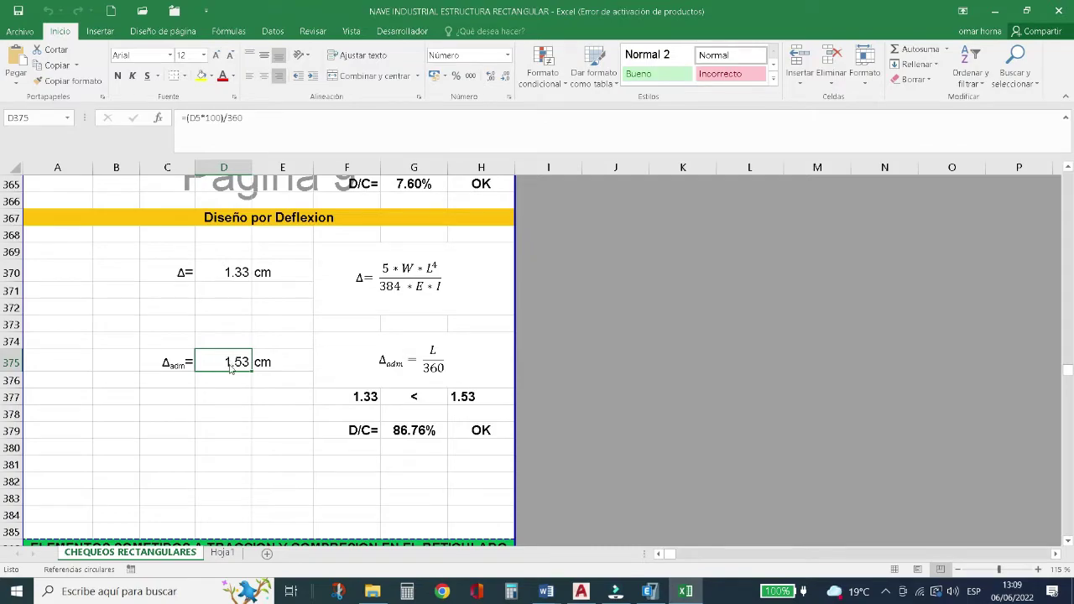
{"action": "key", "text": "alt+Tab"}
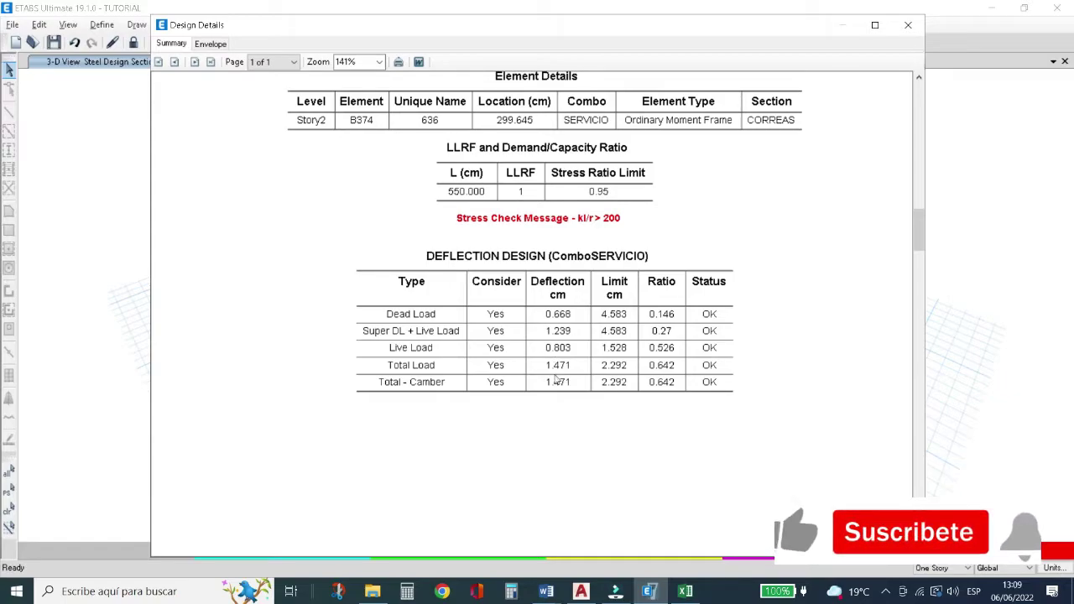
{"action": "scroll", "coordinate": [554, 379], "scroll_direction": "up", "scroll_amount": 1}
{"action": "scroll", "coordinate": [496, 364], "scroll_direction": "down", "scroll_amount": 1}
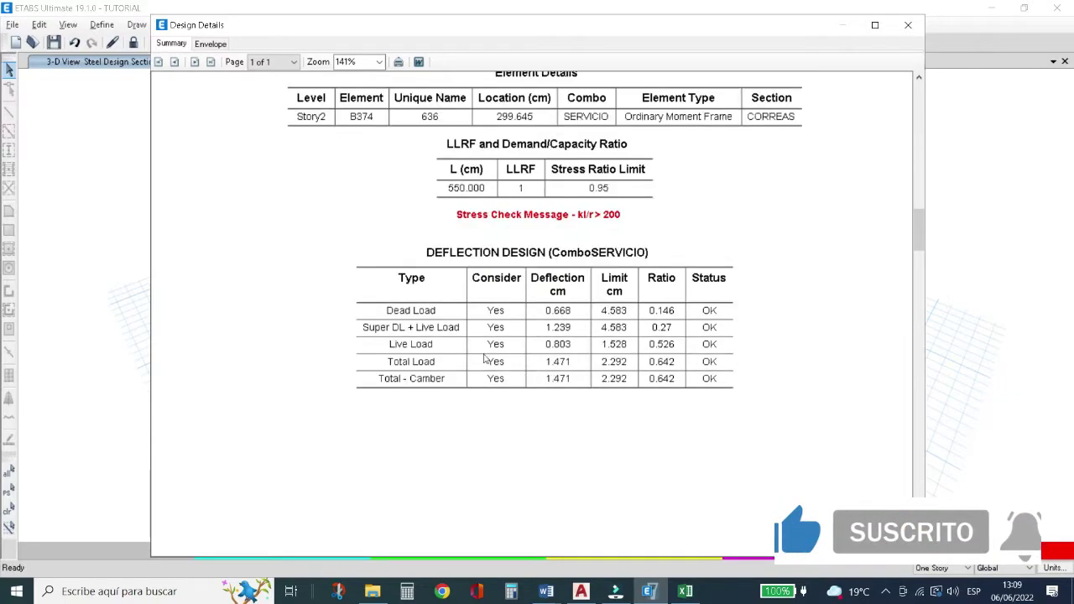
{"action": "left_click", "coordinate": [460, 329]}
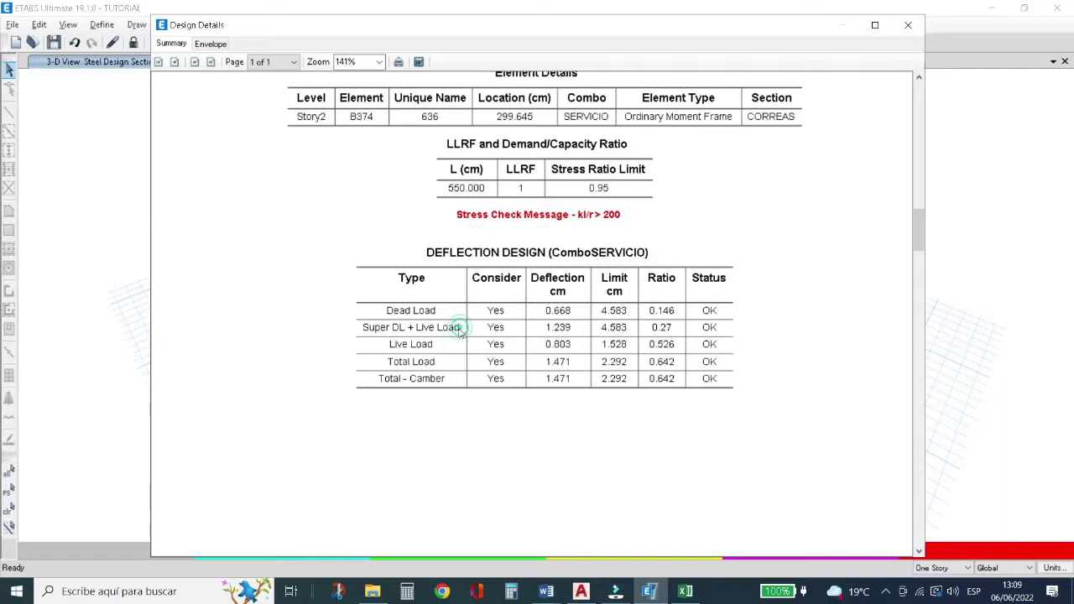
{"action": "left_click", "coordinate": [445, 380]}
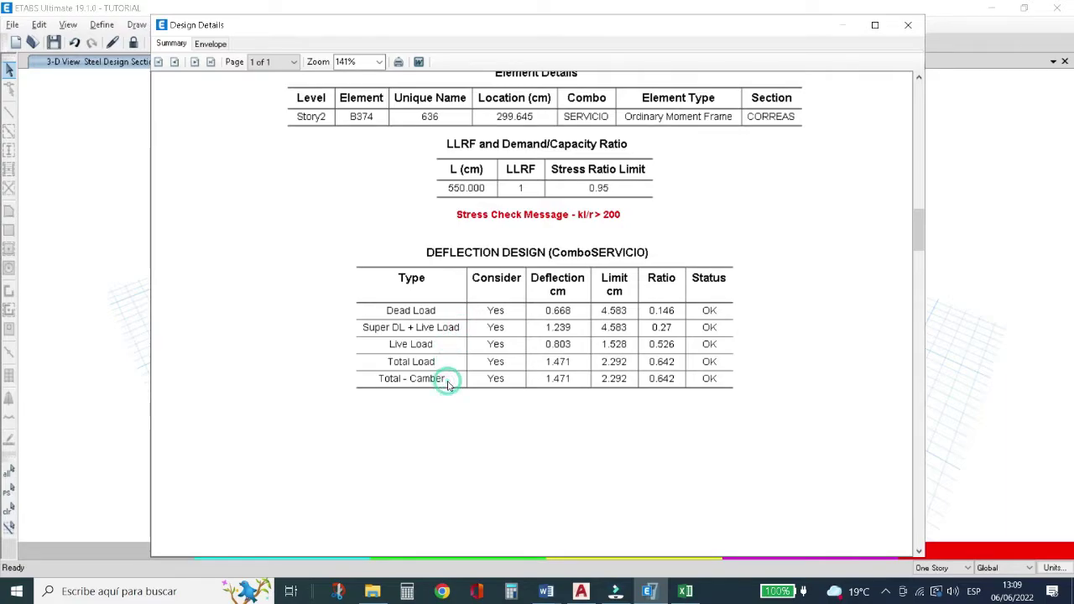
Close the details report and overwrite beam B374's DL, Super DL+LL, Total Load and Total-Camber deflection limits with L/360.
{"action": "left_click", "coordinate": [908, 29]}
{"action": "left_click", "coordinate": [505, 414]}
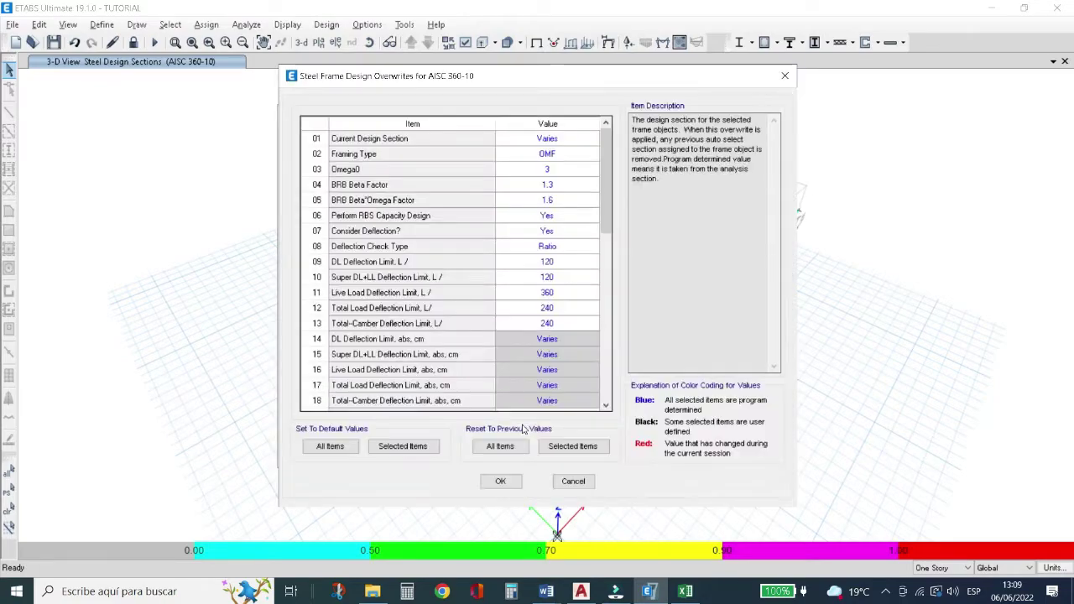
{"action": "left_click", "coordinate": [526, 262]}
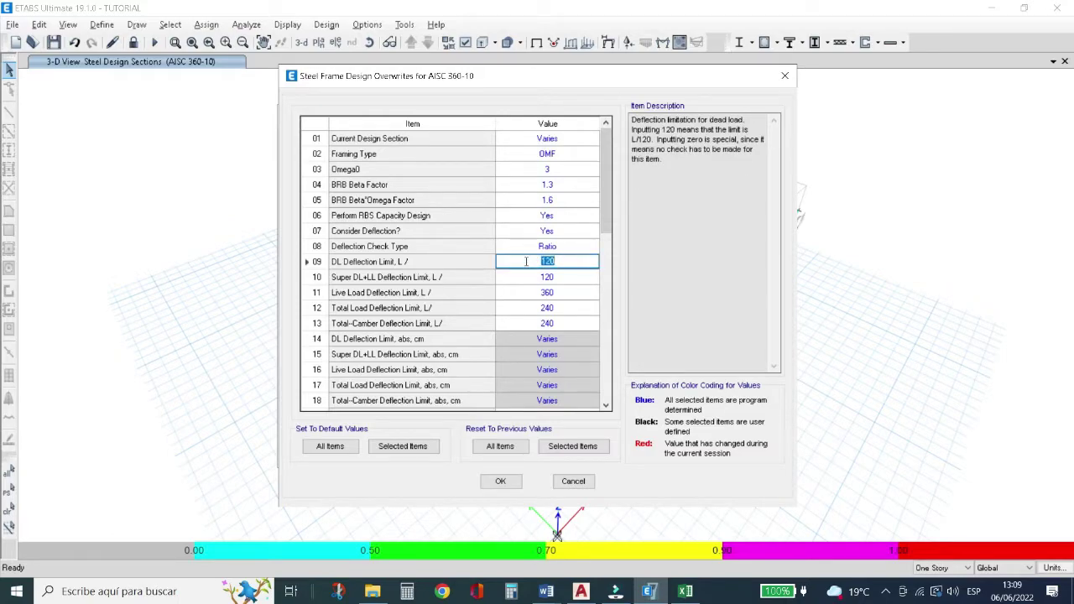
{"action": "type", "text": "360"}
{"action": "left_click", "coordinate": [526, 281]}
{"action": "type", "text": "360"}
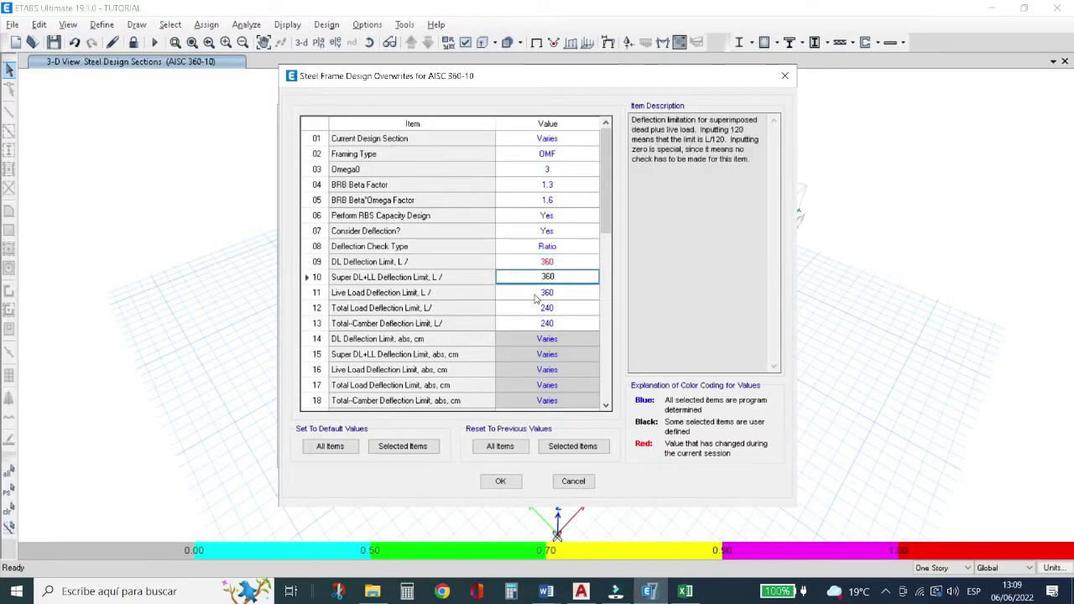
{"action": "left_click", "coordinate": [537, 308]}
{"action": "type", "text": "360"}
{"action": "left_click", "coordinate": [531, 326]}
{"action": "type", "text": "360"}
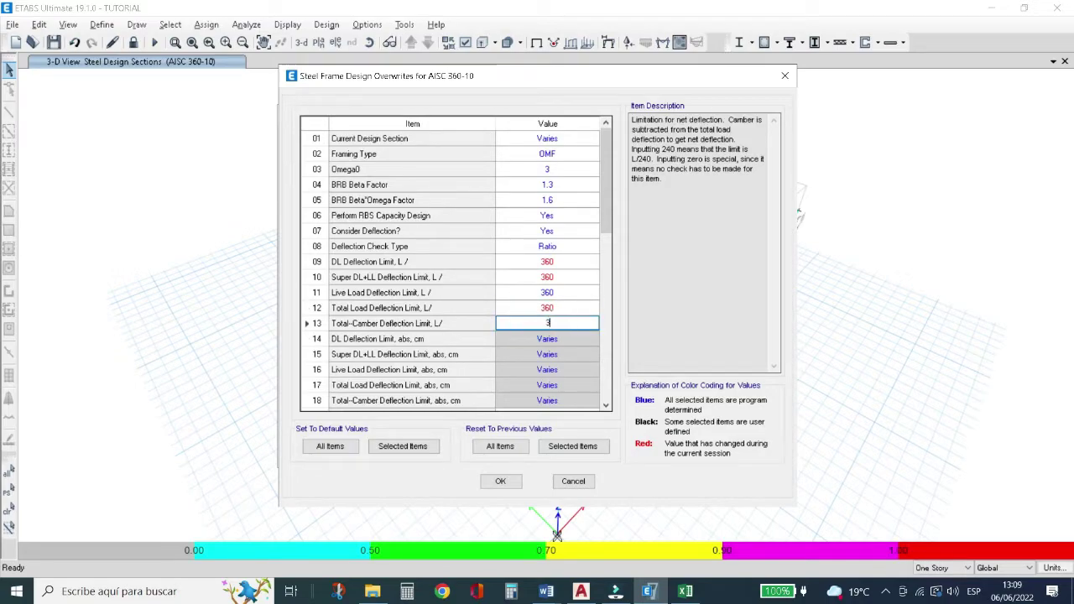
{"action": "left_click", "coordinate": [501, 481]}
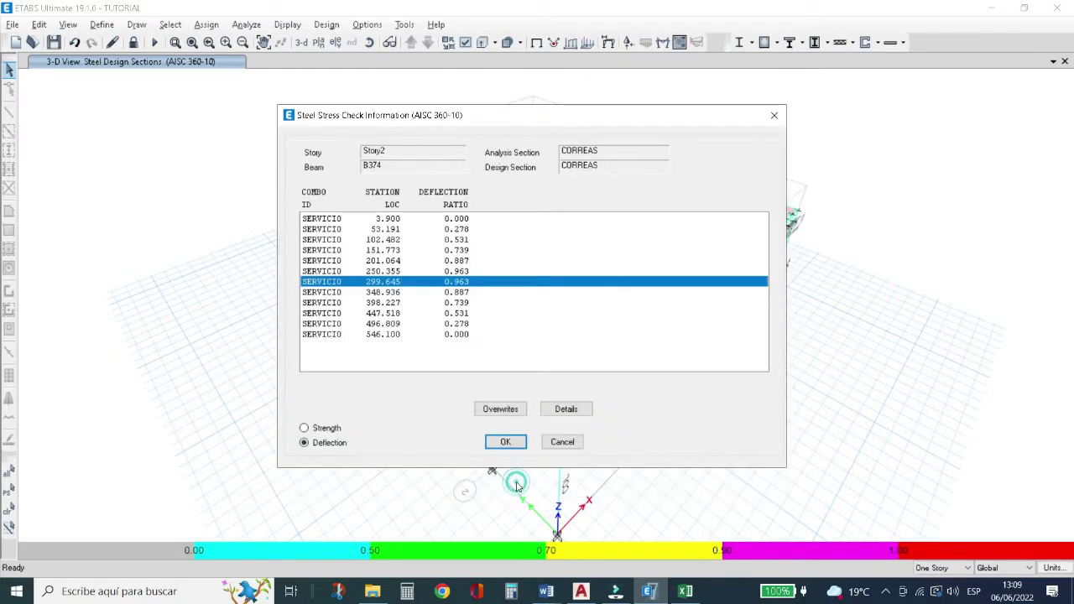
Review beam B374's updated deflection design report, enlarged enough to read each load type's limit and ratio, and close it.
{"action": "left_click", "coordinate": [569, 411]}
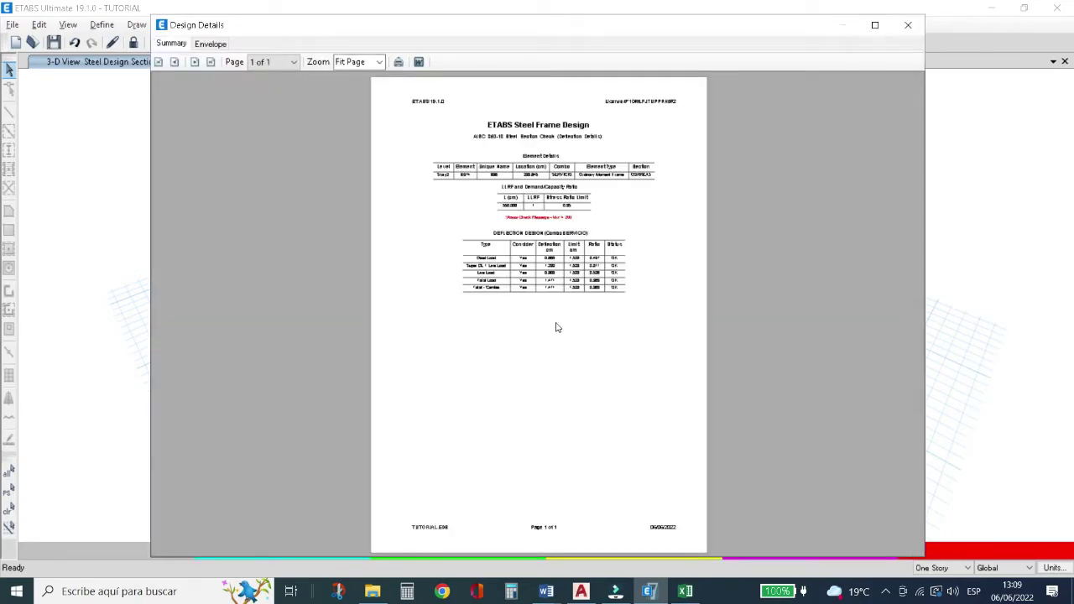
{"action": "scroll", "coordinate": [547, 327], "scroll_direction": "up", "scroll_amount": 4, "text": "ctrl"}
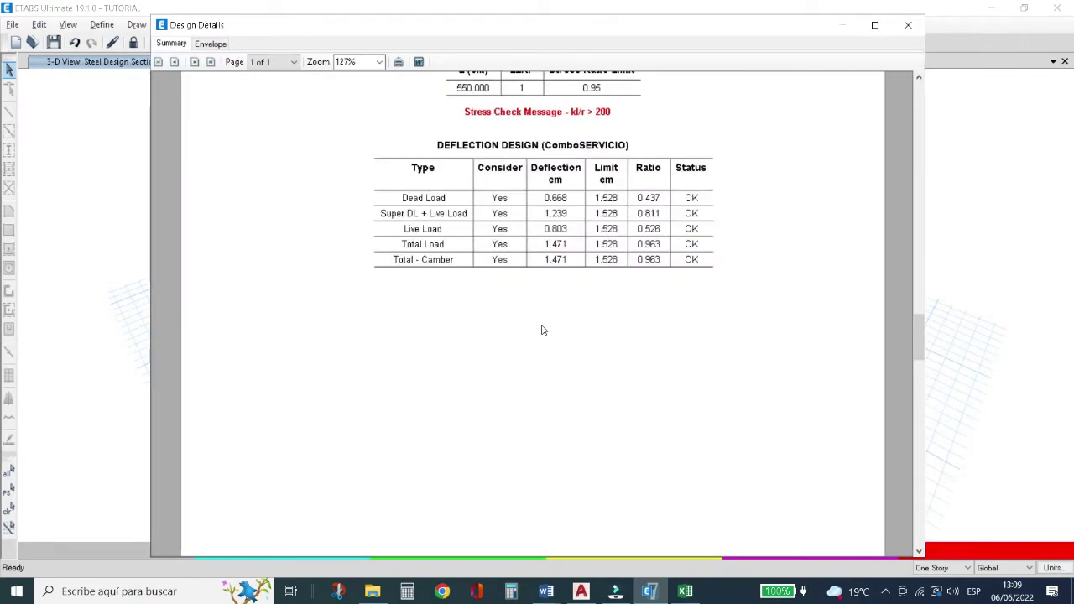
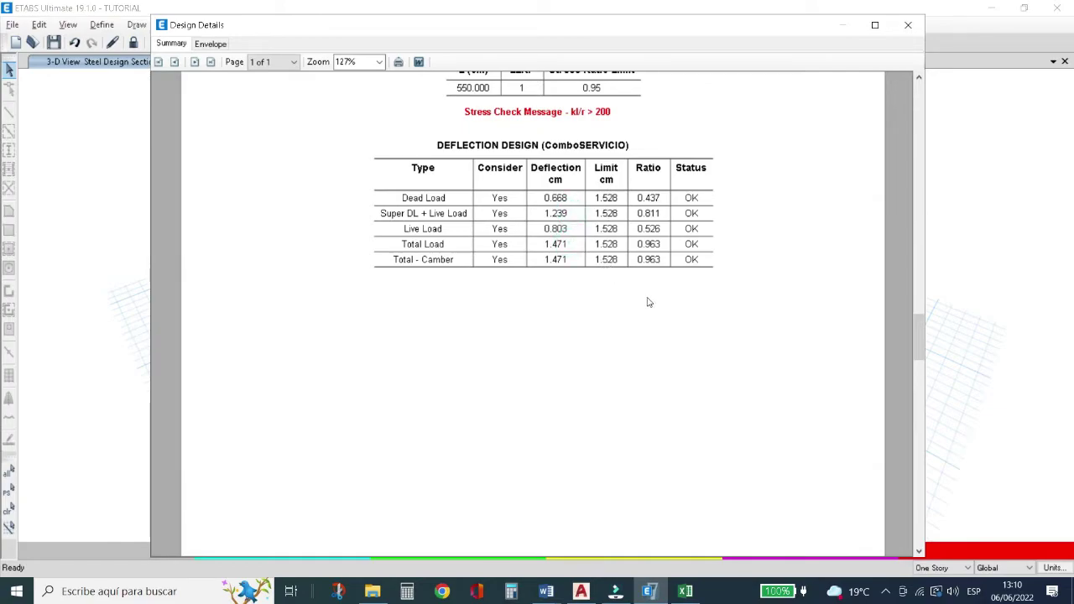
{"action": "left_click", "coordinate": [907, 25]}
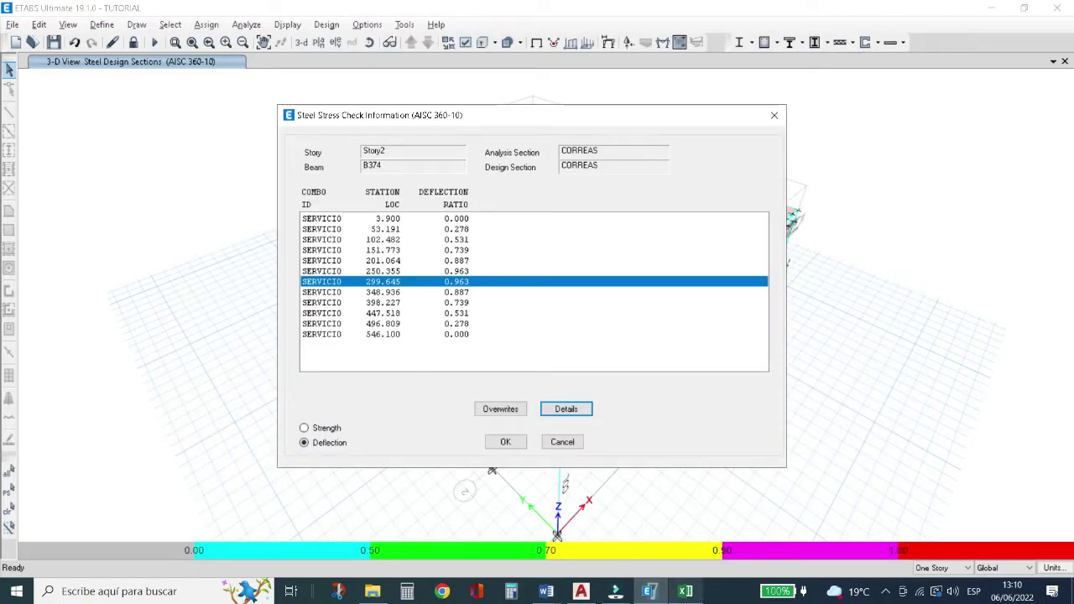
Switch to Excel, examine the Δ formula in the Diseño por Deflexion section and look over the neighbouring design sections.
{"action": "left_click", "coordinate": [685, 591]}
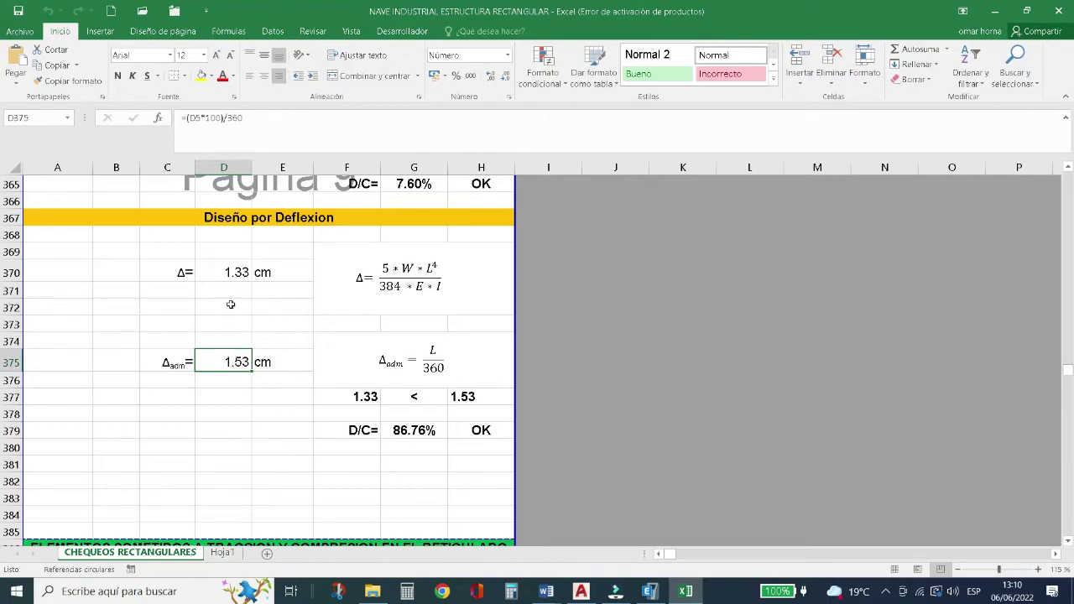
{"action": "left_click", "coordinate": [224, 270]}
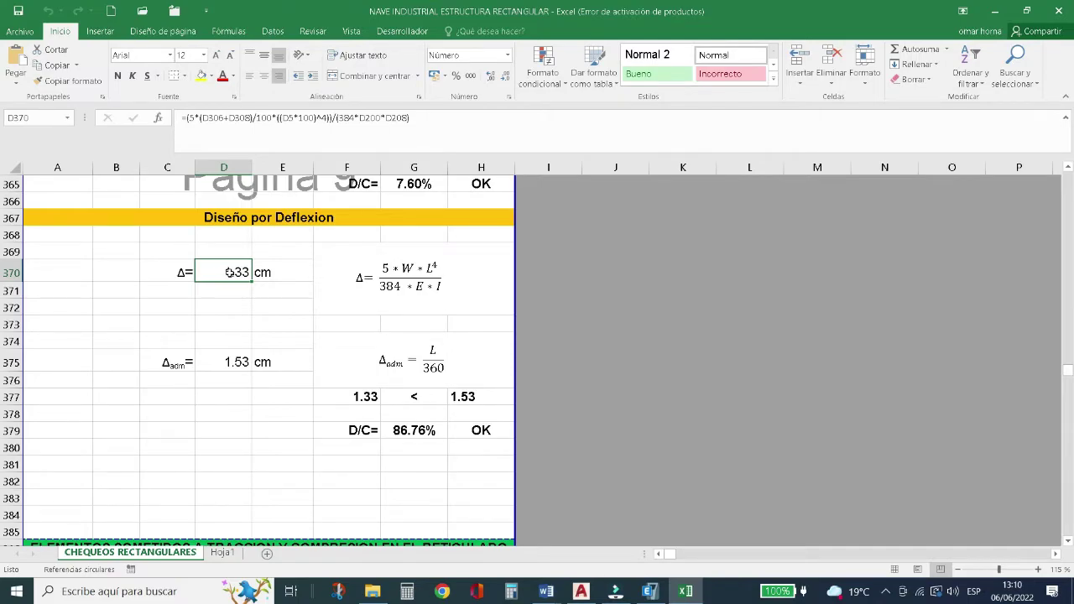
{"action": "scroll", "coordinate": [229, 272], "scroll_direction": "up", "scroll_amount": 8}
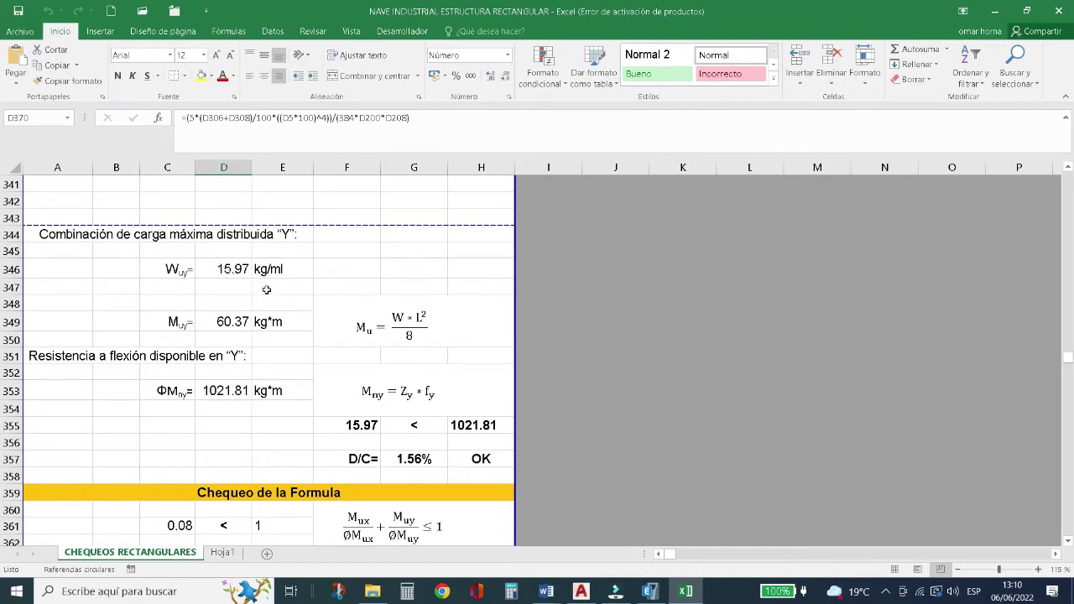
{"action": "scroll", "coordinate": [266, 290], "scroll_direction": "up", "scroll_amount": 2}
{"action": "scroll", "coordinate": [267, 289], "scroll_direction": "down", "scroll_amount": 9}
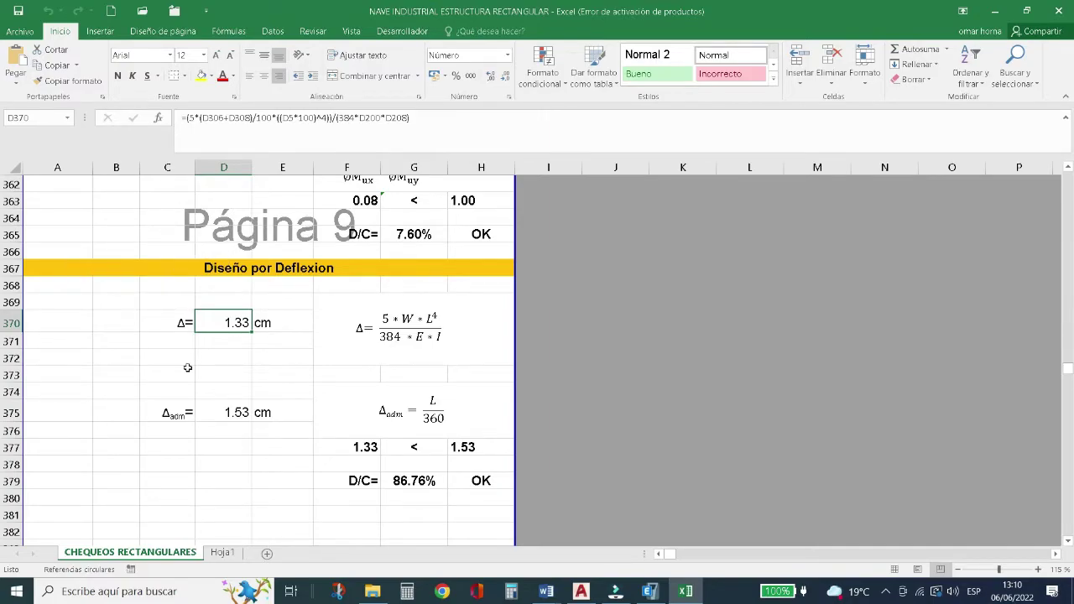
{"action": "scroll", "coordinate": [188, 368], "scroll_direction": "down", "scroll_amount": 7}
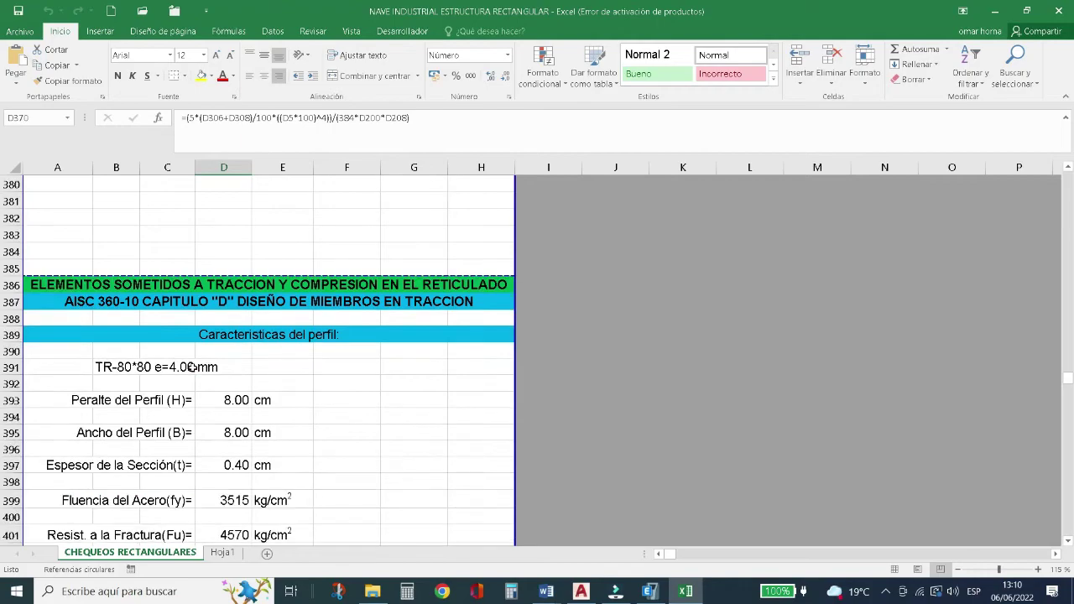
Switch to ETABS, leave beam B374's stress check and inspect the deflection ratios of the CORREAS beam B389.
{"action": "left_click", "coordinate": [650, 591]}
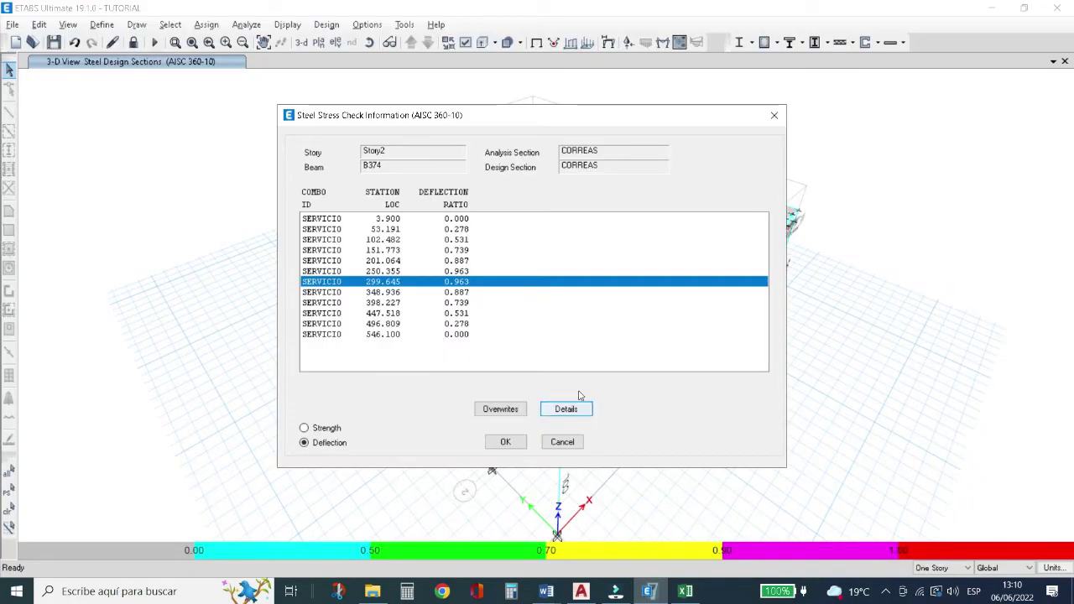
{"action": "left_click", "coordinate": [562, 443]}
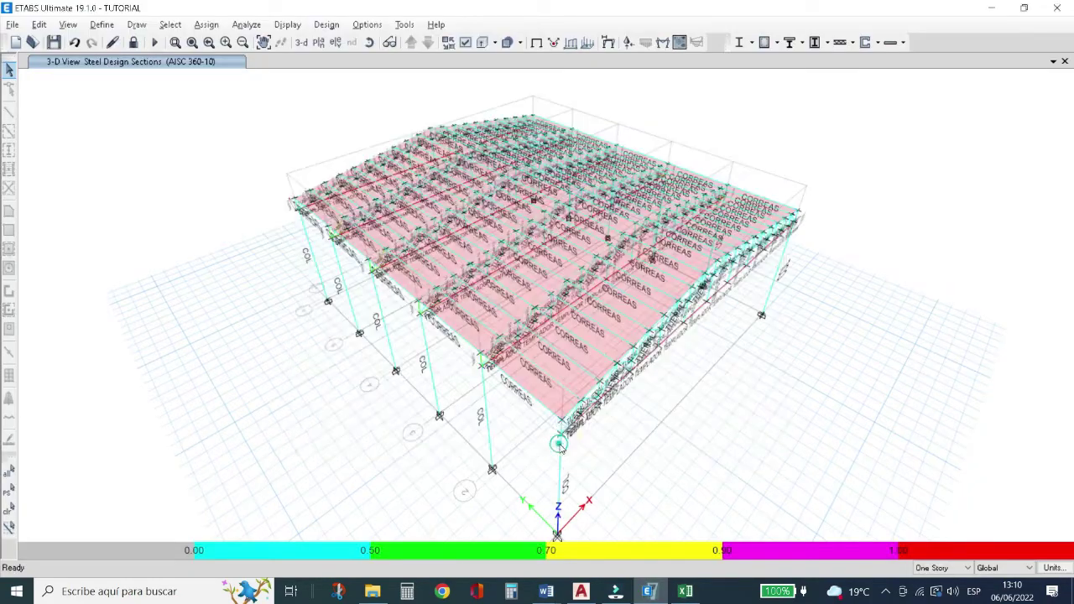
{"action": "right_click", "coordinate": [613, 336]}
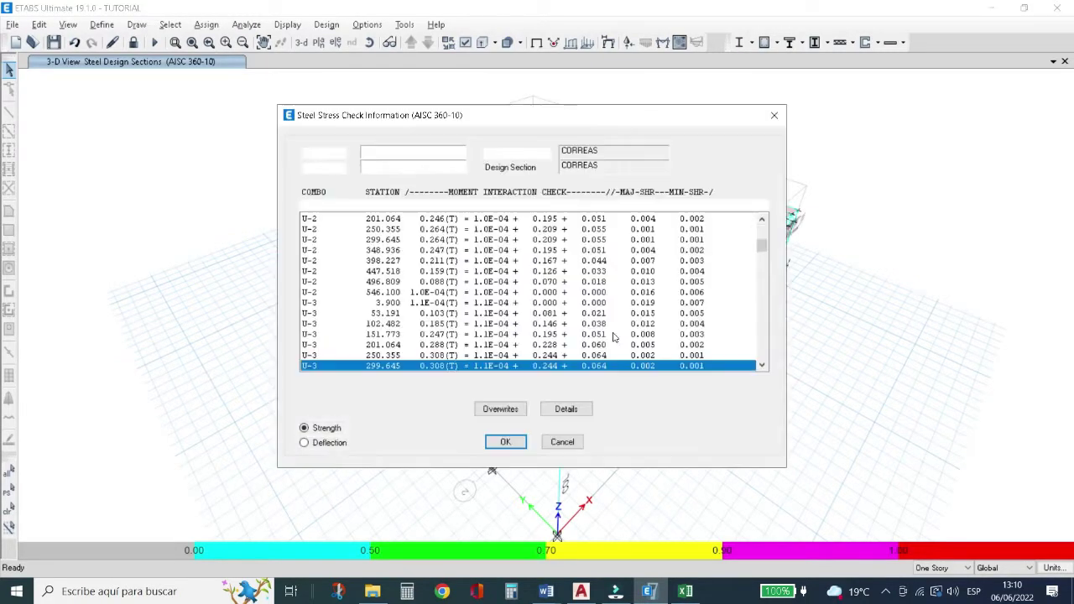
{"action": "left_click", "coordinate": [328, 443]}
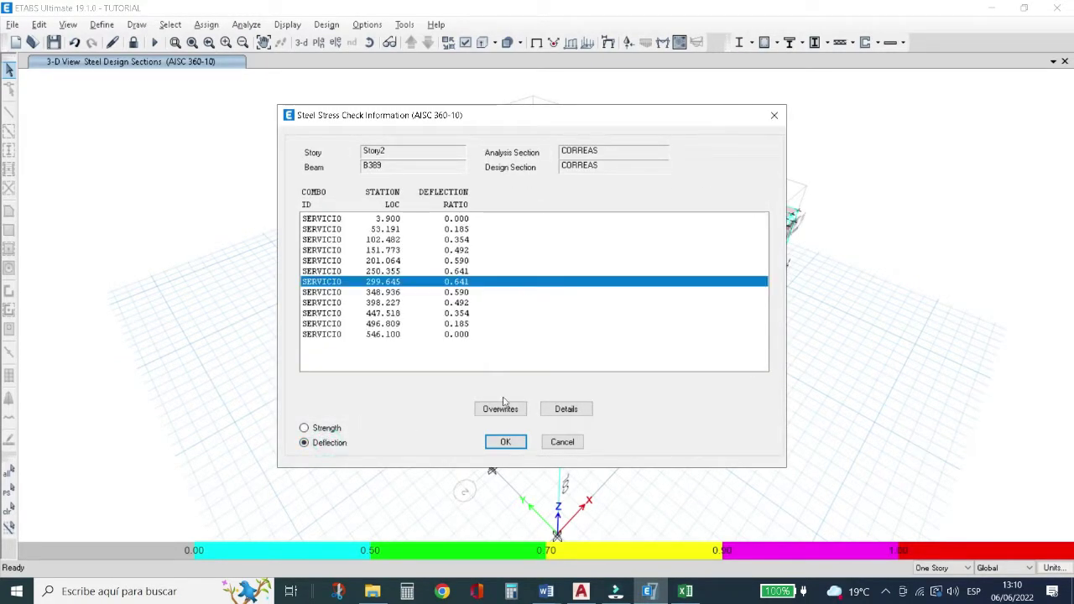
{"action": "left_click", "coordinate": [568, 443]}
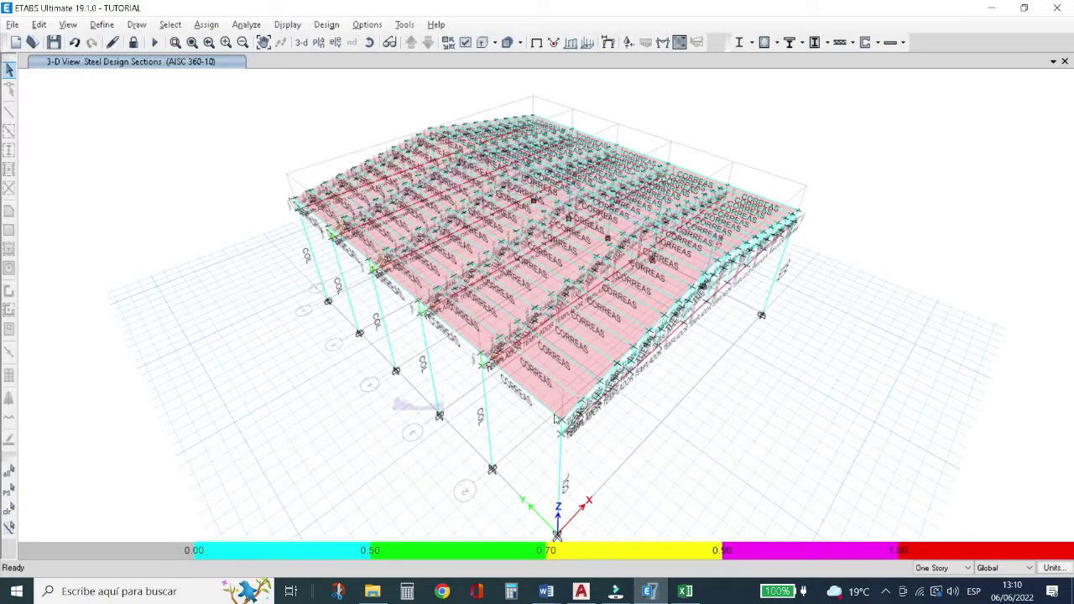
In the deflection check of CORREAS beam B379, overwrite the DL and Super DL+LL deflection limits with L/360.
{"action": "right_click", "coordinate": [575, 360]}
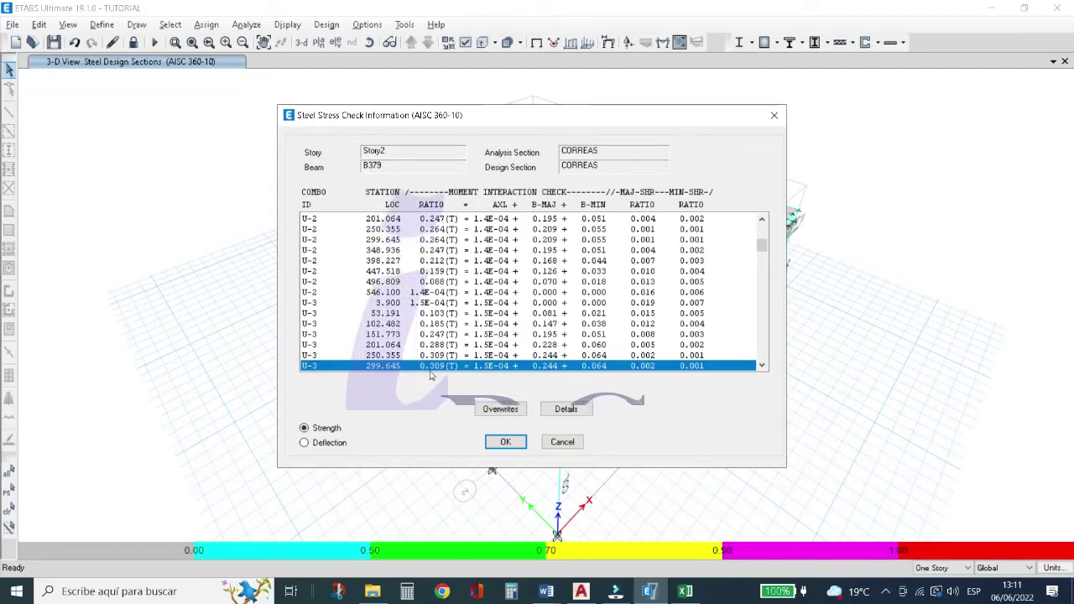
{"action": "left_click", "coordinate": [328, 444]}
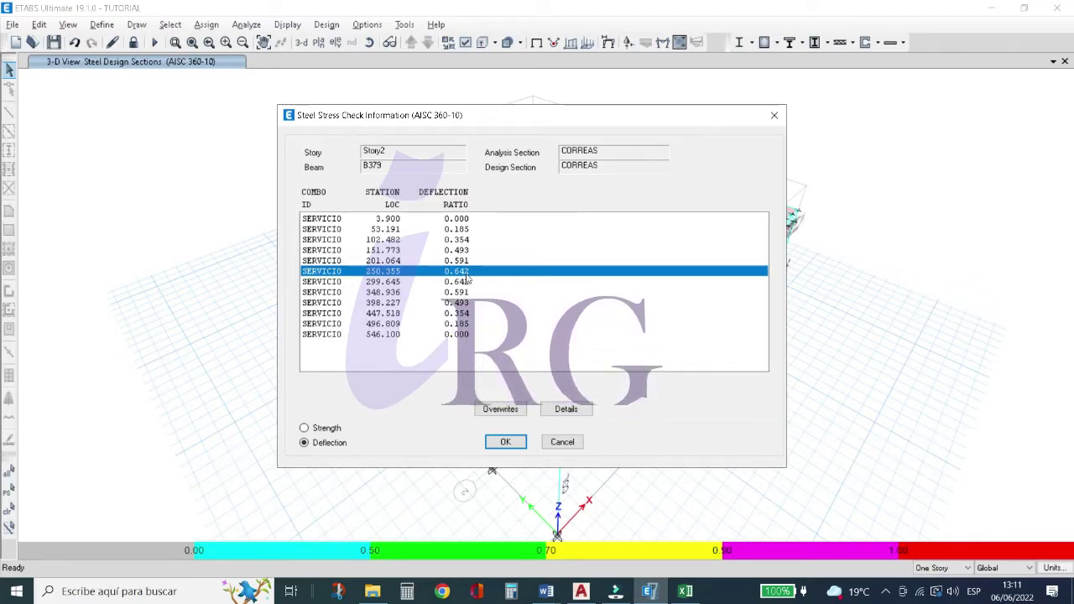
{"action": "left_click", "coordinate": [501, 410]}
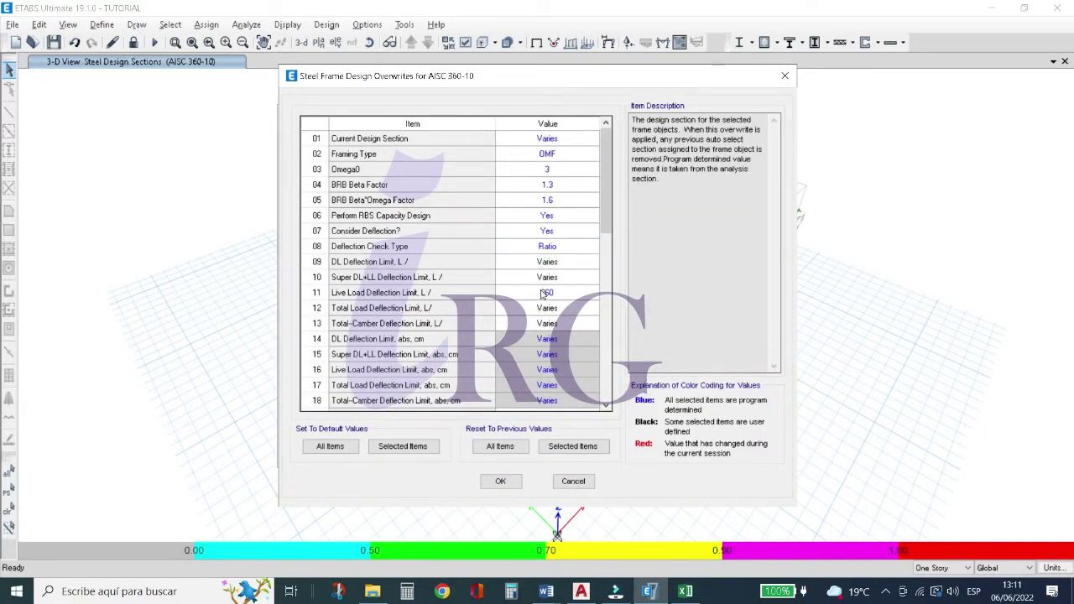
{"action": "left_click", "coordinate": [534, 261]}
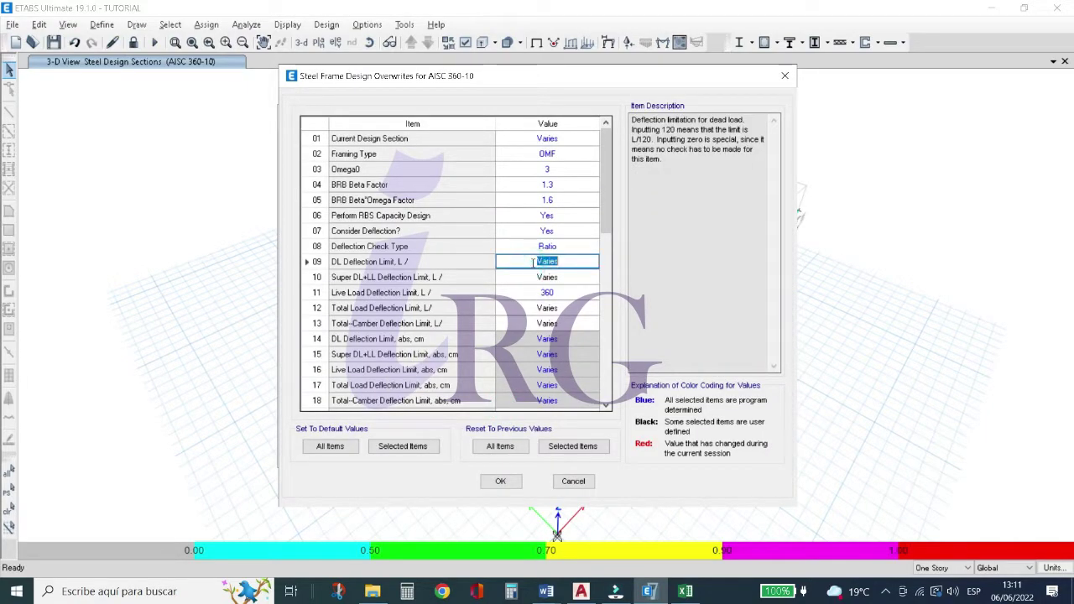
{"action": "key", "text": "BackSpace"}
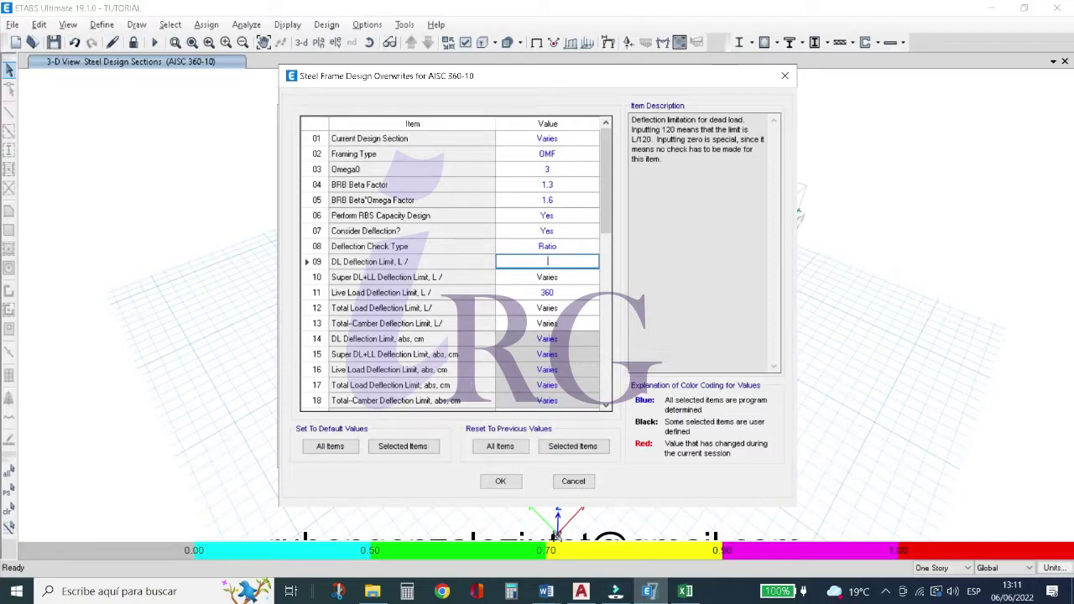
{"action": "type", "text": "360"}
{"action": "key", "text": "Return"}
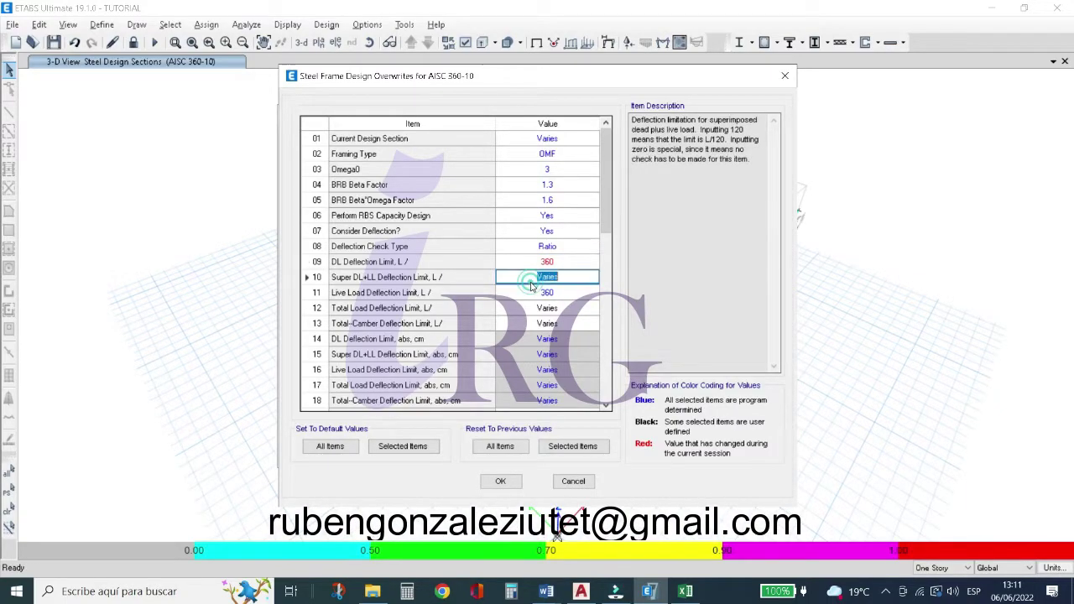
{"action": "type", "text": "360"}
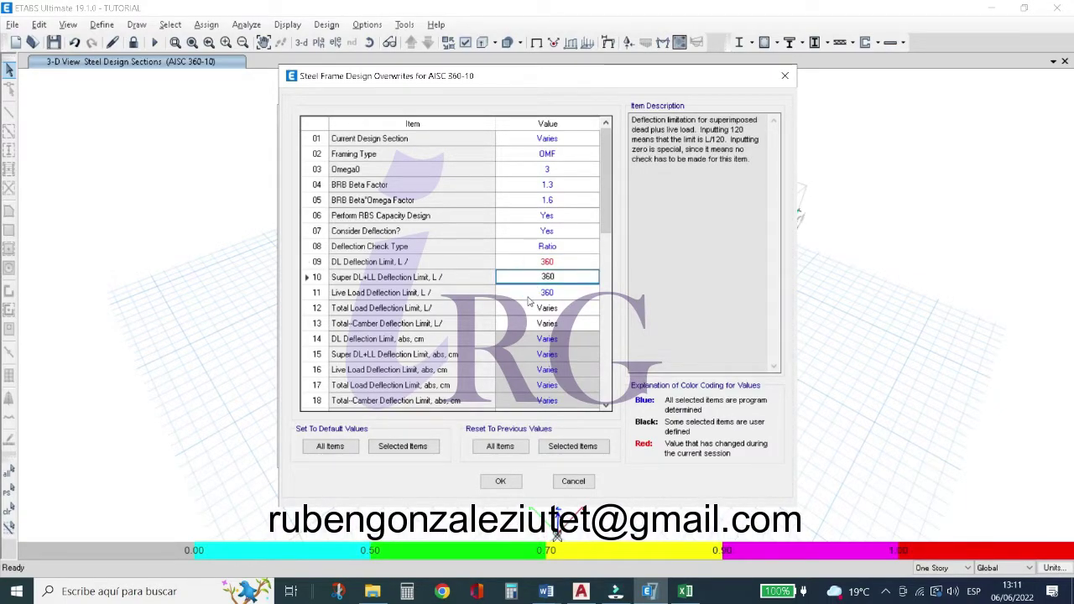
Set beam B379's Total Load and Total-Camber deflection limits to L/360 and accept the overwrites and the stress check.
{"action": "key", "text": "Return"}
{"action": "key", "text": "Return"}
{"action": "type", "text": "360"}
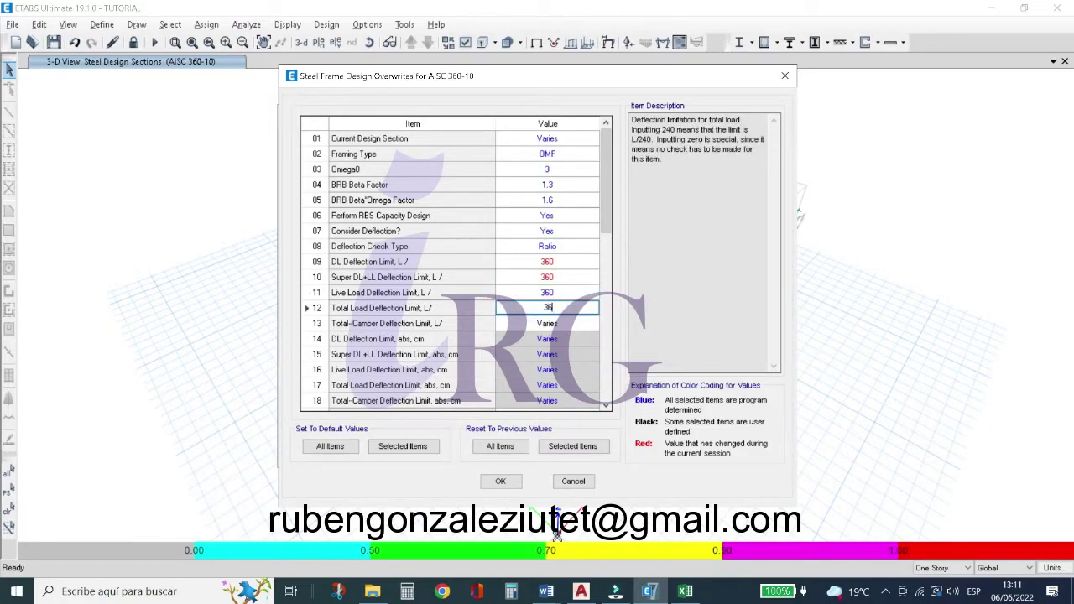
{"action": "left_click", "coordinate": [521, 322]}
{"action": "type", "text": "360"}
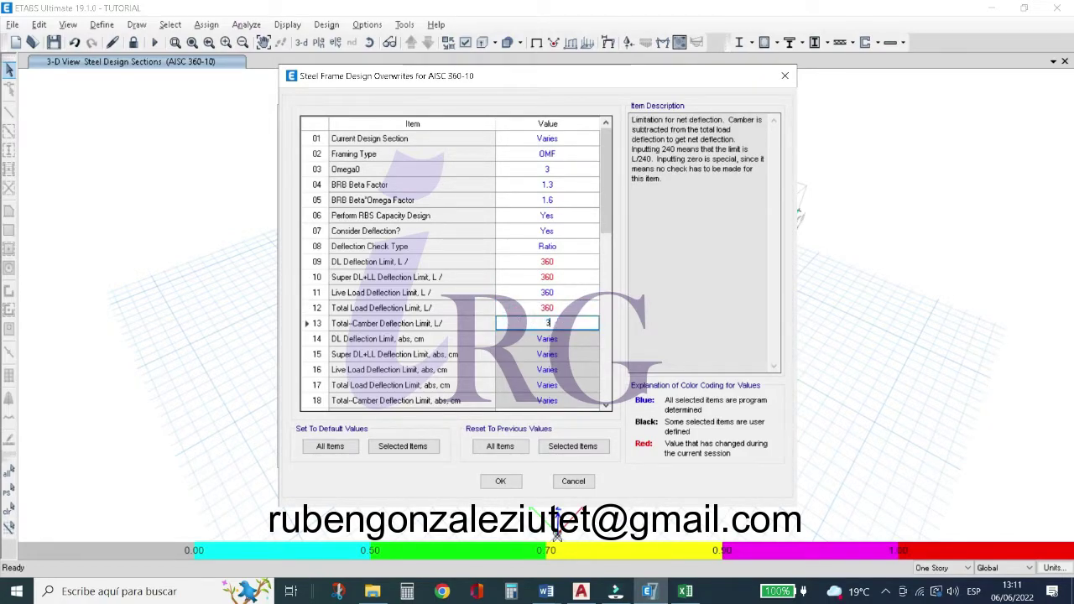
{"action": "left_click", "coordinate": [500, 482]}
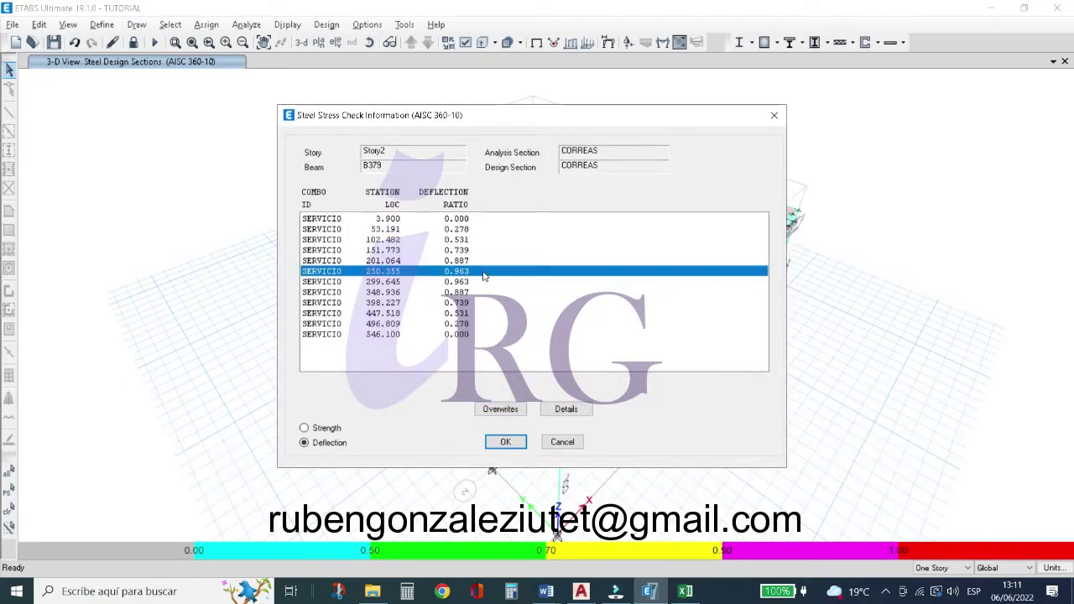
{"action": "left_click", "coordinate": [505, 442]}
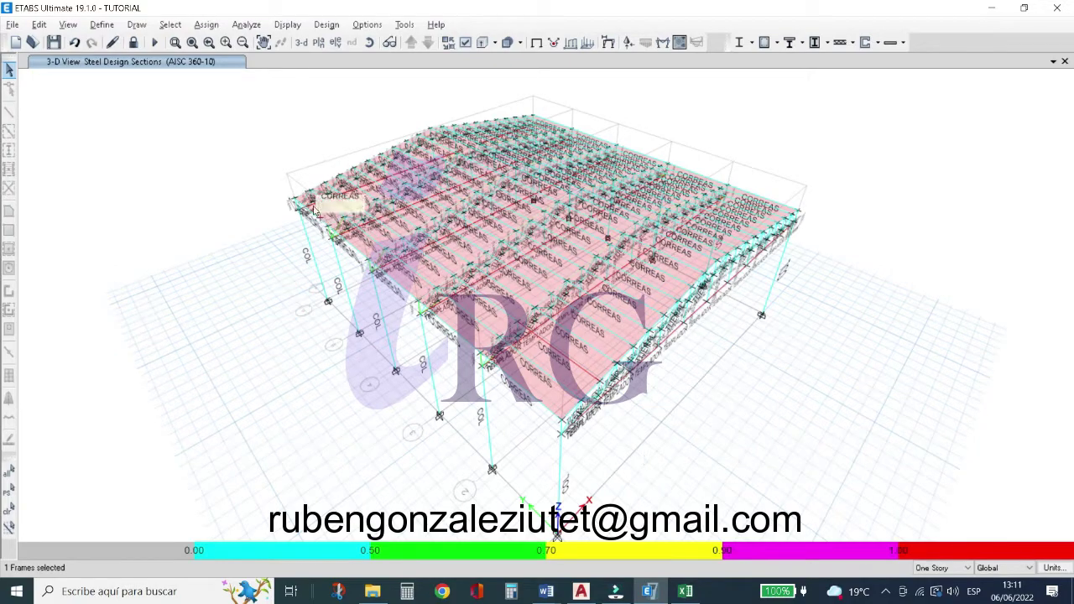
Show the elevation view of grid line 3 with the TIJERAL roof truss enlarged.
{"action": "left_click", "coordinate": [337, 44]}
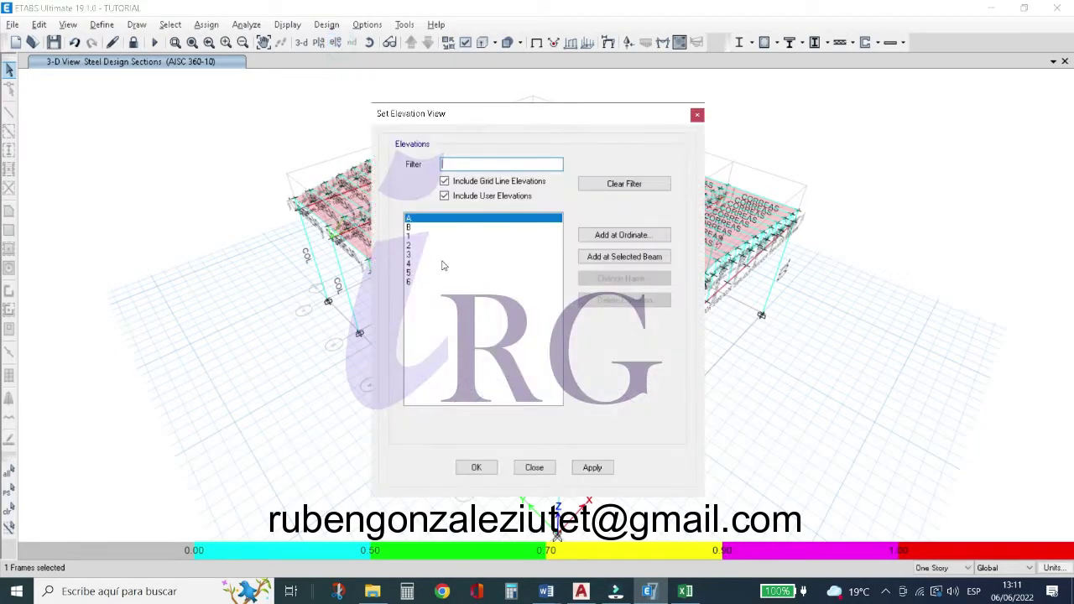
{"action": "left_click", "coordinate": [422, 255]}
{"action": "left_click", "coordinate": [480, 469]}
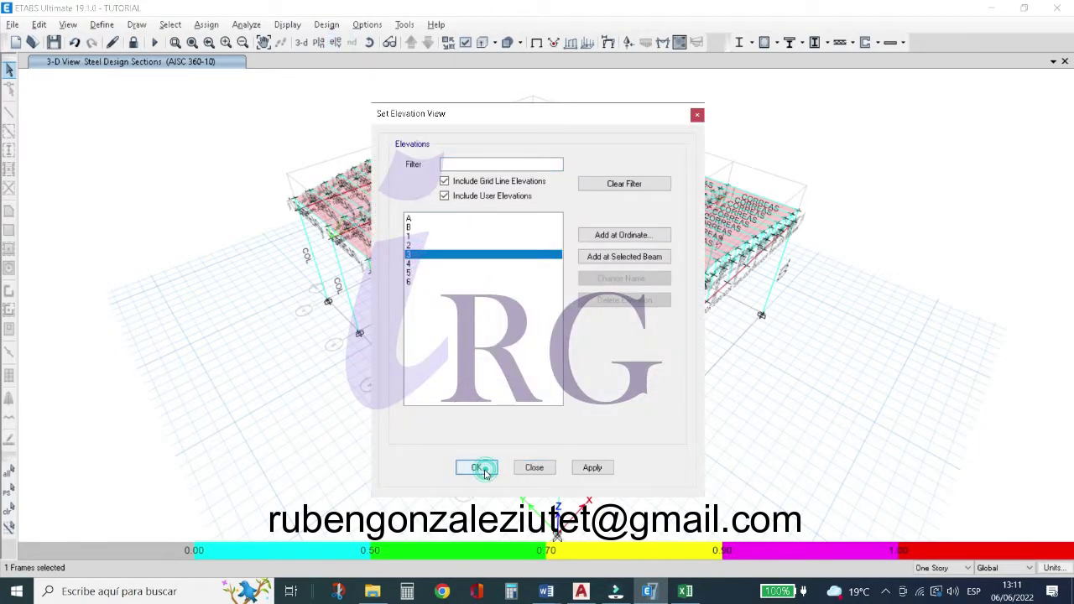
{"action": "scroll", "coordinate": [464, 285], "scroll_direction": "up", "scroll_amount": 3}
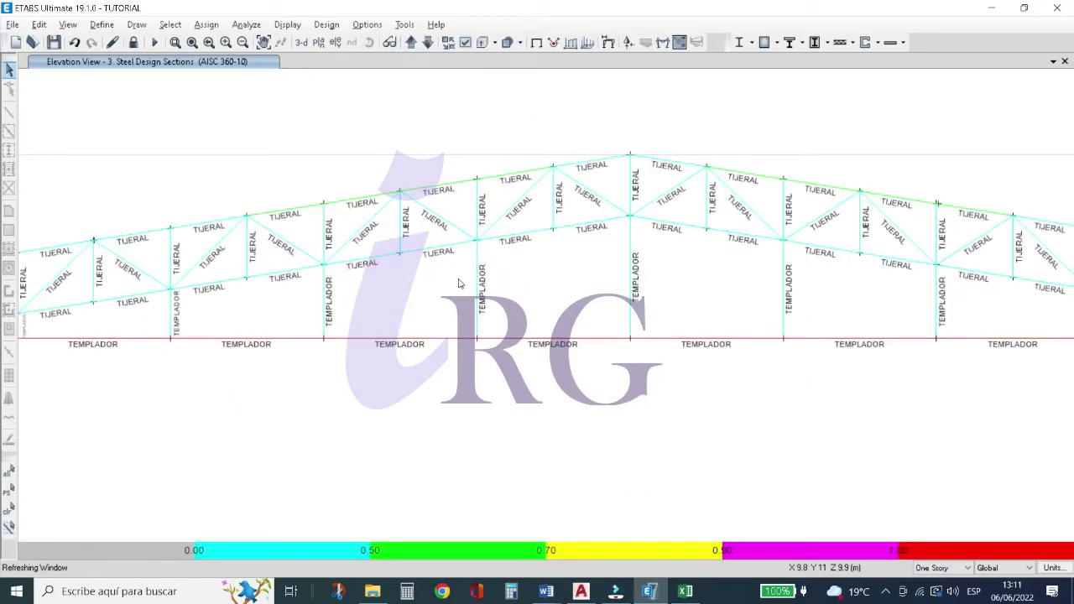
Open the strength design details for the TIJERAL bottom chord member B93 under combo U-3.
{"action": "left_click", "coordinate": [446, 250]}
{"action": "right_click", "coordinate": [446, 250]}
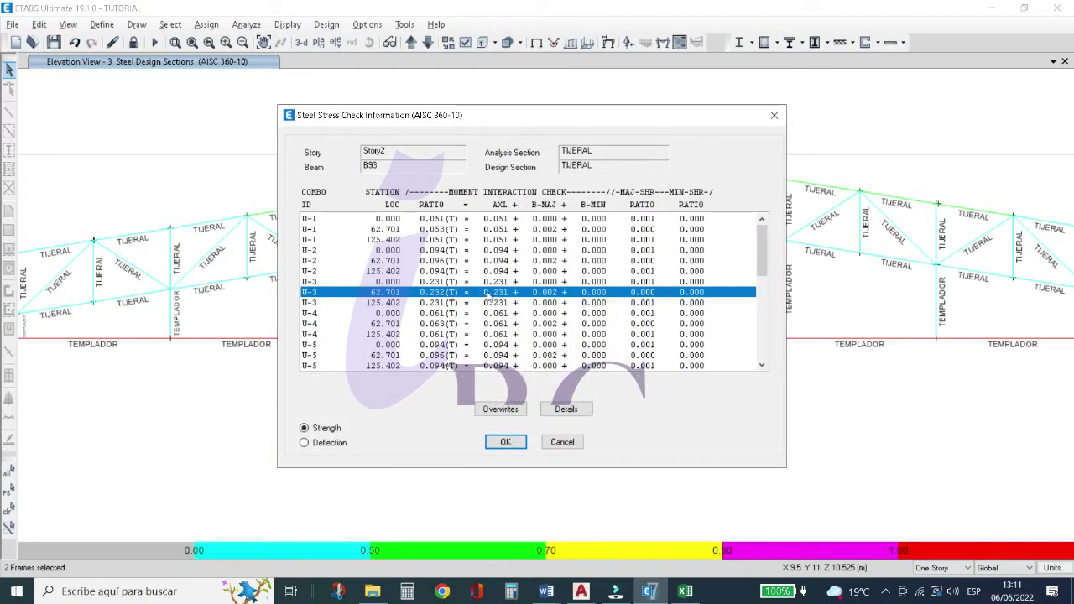
{"action": "left_click", "coordinate": [566, 409]}
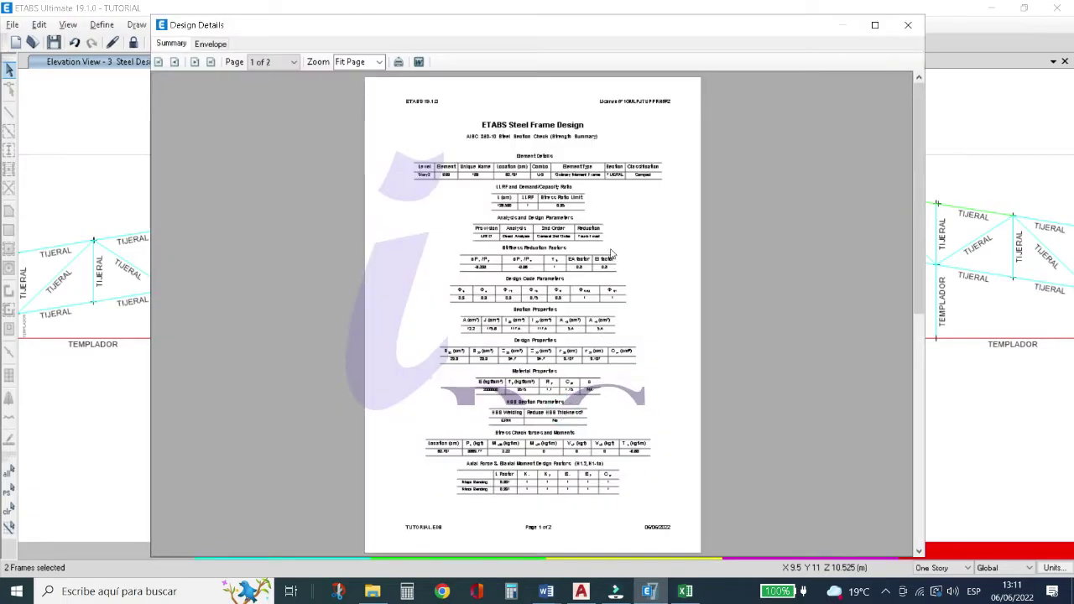
Compare the B93 report's section data with the TR-80*80 e=4.00 mm profile characteristics and static properties in the Excel tension design sheet.
{"action": "scroll", "coordinate": [611, 250], "scroll_direction": "up", "scroll_amount": 3, "text": "ctrl"}
{"action": "scroll", "coordinate": [741, 255], "scroll_direction": "up", "scroll_amount": 3}
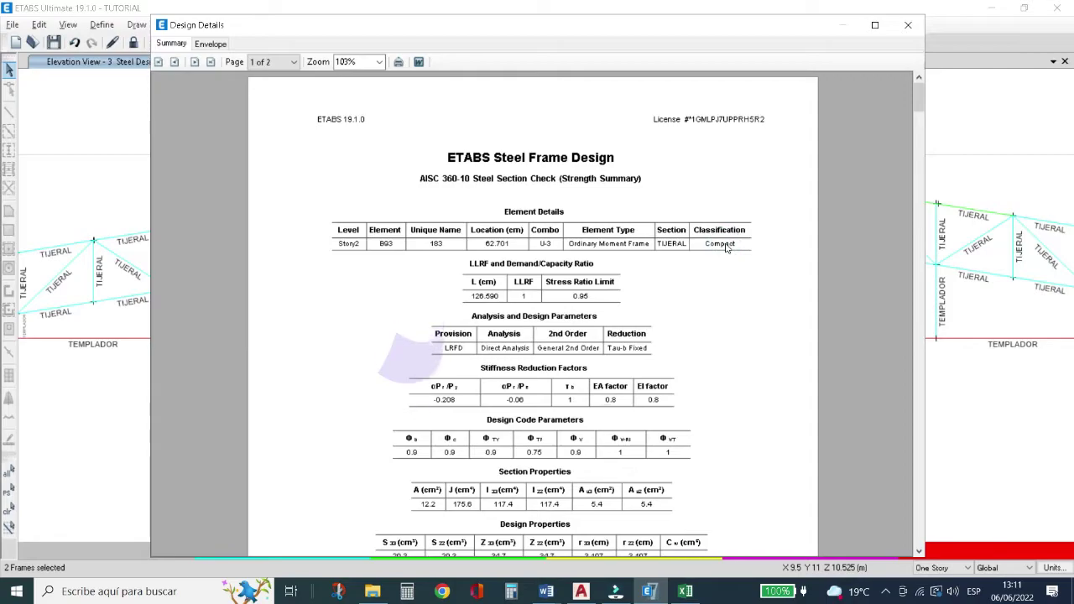
{"action": "left_click", "coordinate": [685, 591]}
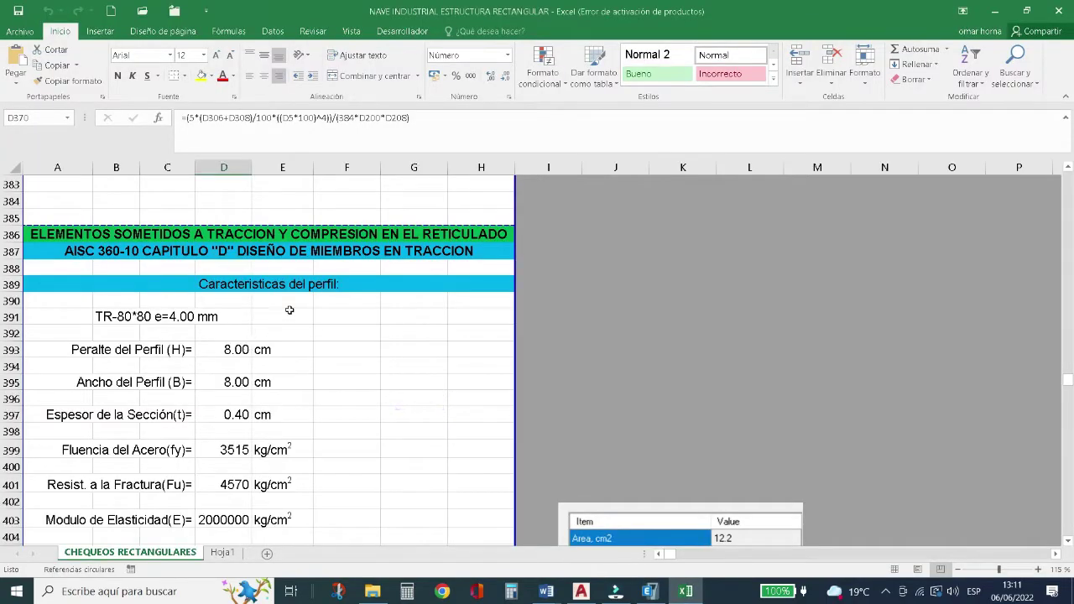
{"action": "scroll", "coordinate": [293, 308], "scroll_direction": "down", "scroll_amount": 2}
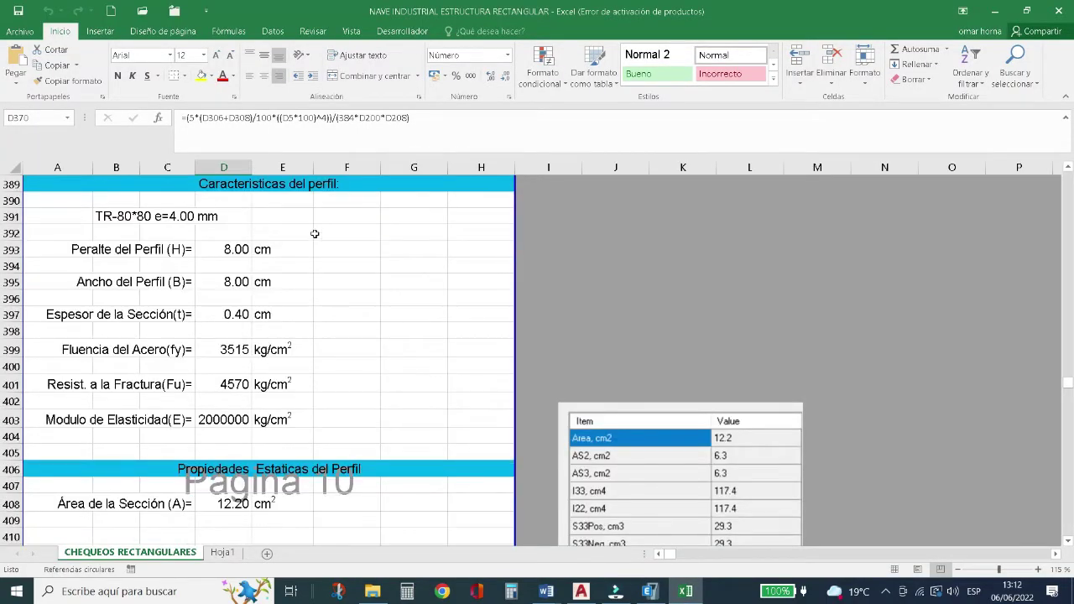
{"action": "left_click", "coordinate": [240, 215]}
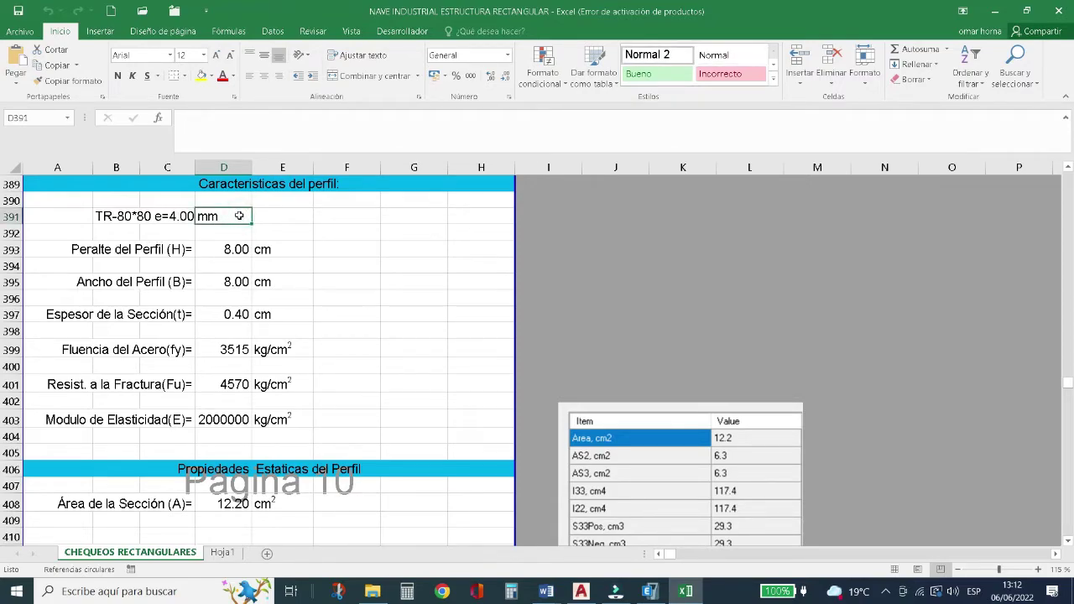
{"action": "scroll", "coordinate": [304, 309], "scroll_direction": "down", "scroll_amount": 3}
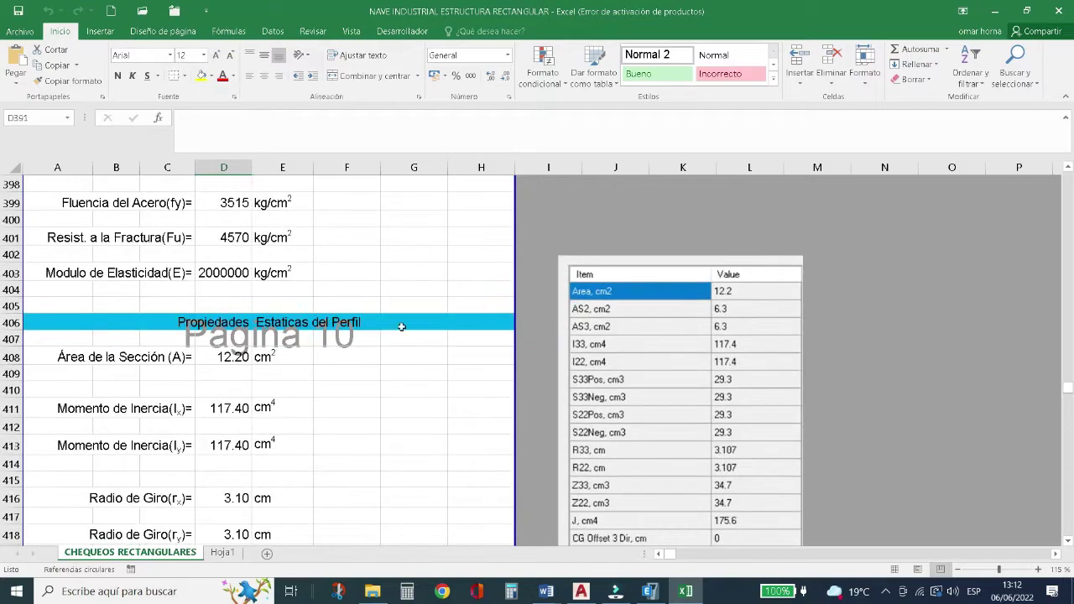
{"action": "scroll", "coordinate": [646, 325], "scroll_direction": "down", "scroll_amount": 1}
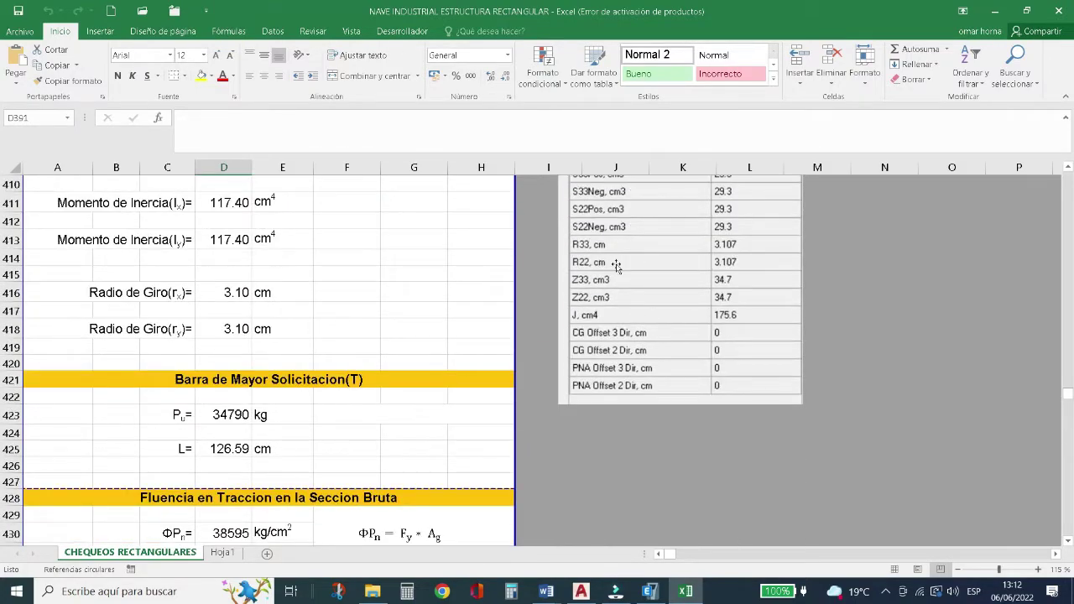
{"action": "scroll", "coordinate": [621, 269], "scroll_direction": "up", "scroll_amount": 3}
{"action": "scroll", "coordinate": [640, 288], "scroll_direction": "down", "scroll_amount": 1}
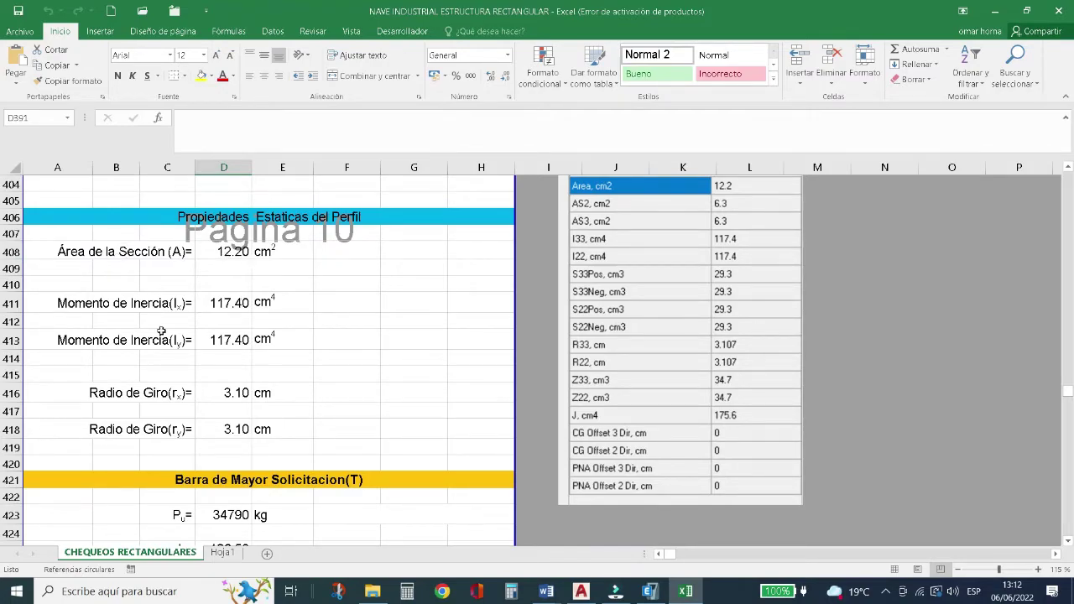
{"action": "scroll", "coordinate": [217, 361], "scroll_direction": "down", "scroll_amount": 4}
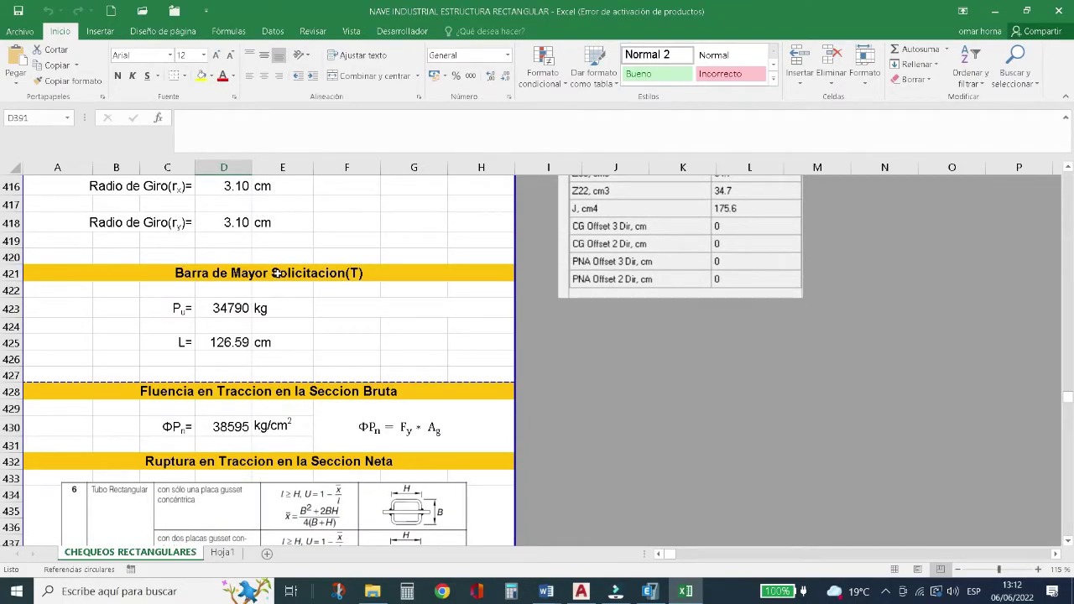
Back in ETABS, examine the B93 report's material properties, stress check forces, demand/capacity ratio, and axial, moment, torsion and shear capacities.
{"action": "left_click", "coordinate": [650, 591]}
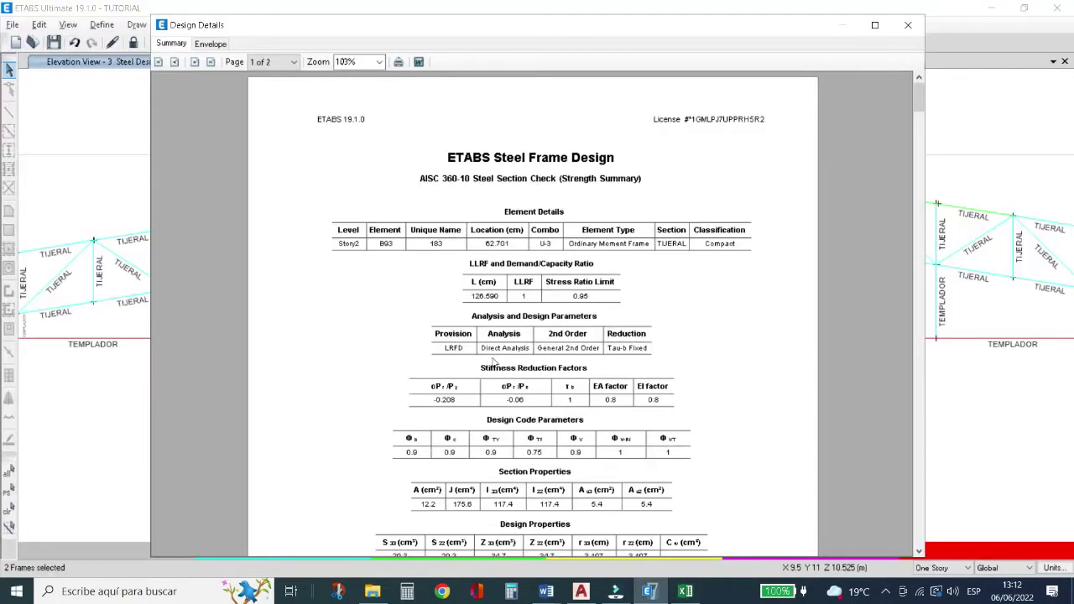
{"action": "scroll", "coordinate": [399, 336], "scroll_direction": "down", "scroll_amount": 1}
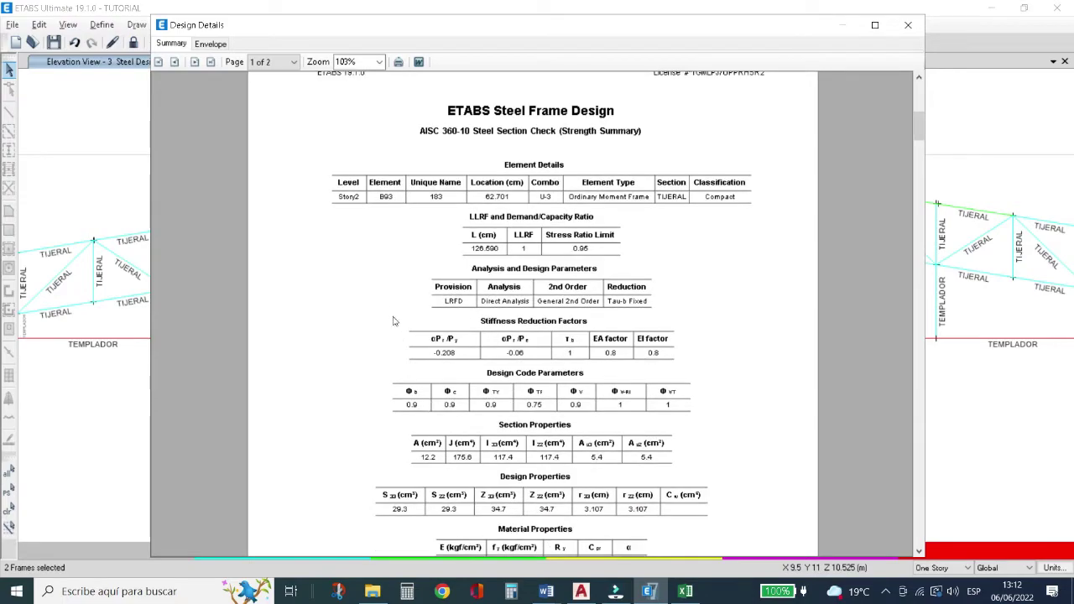
{"action": "scroll", "coordinate": [391, 311], "scroll_direction": "down", "scroll_amount": 4}
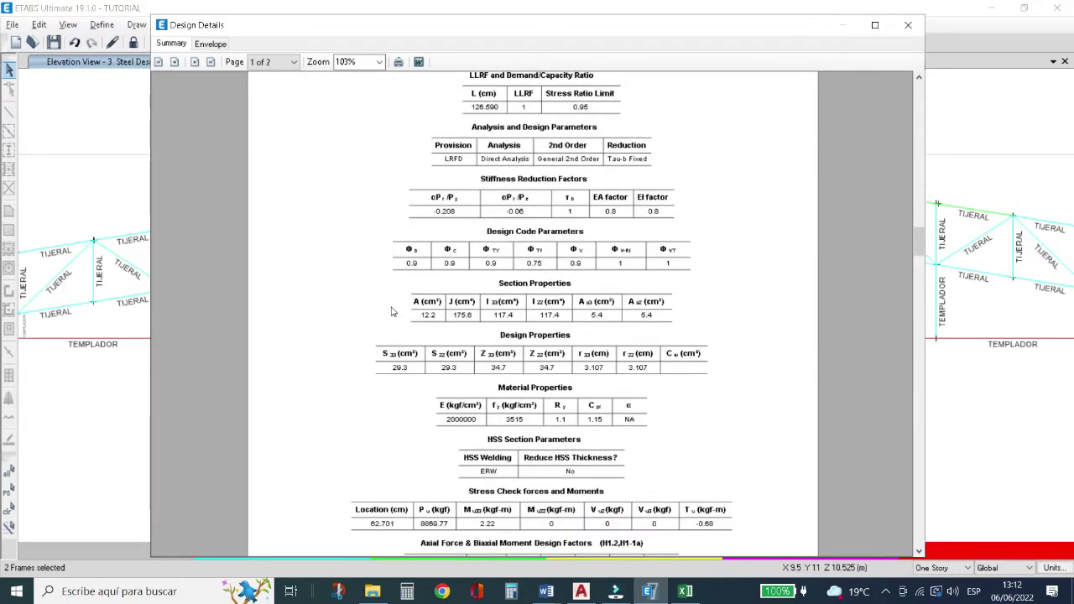
{"action": "scroll", "coordinate": [391, 311], "scroll_direction": "down", "scroll_amount": 1}
{"action": "scroll", "coordinate": [391, 311], "scroll_direction": "down", "scroll_amount": 10}
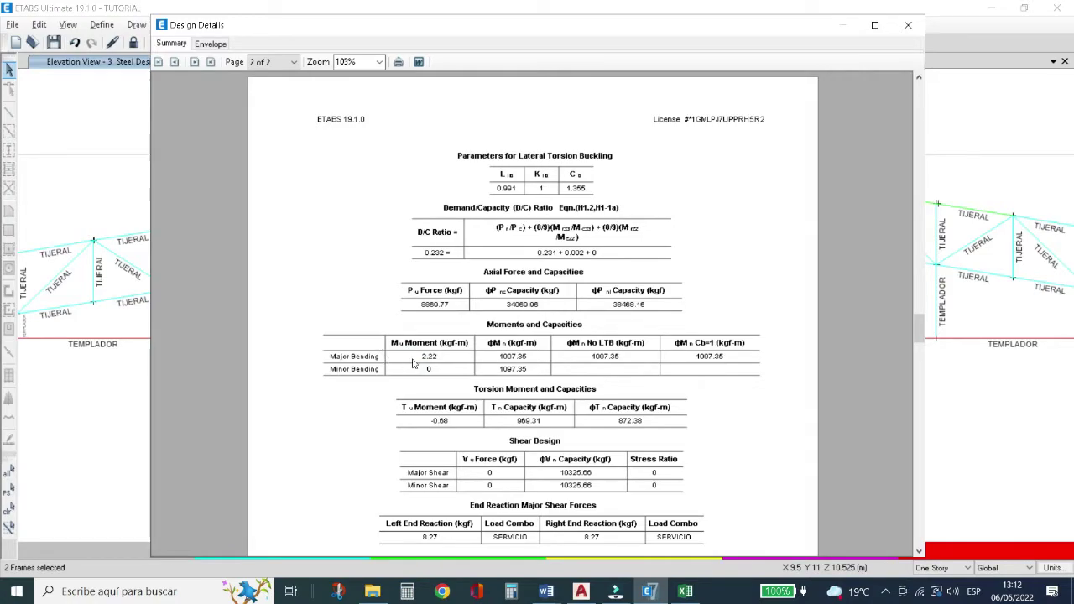
{"action": "scroll", "coordinate": [399, 367], "scroll_direction": "up", "scroll_amount": 3, "text": "ctrl"}
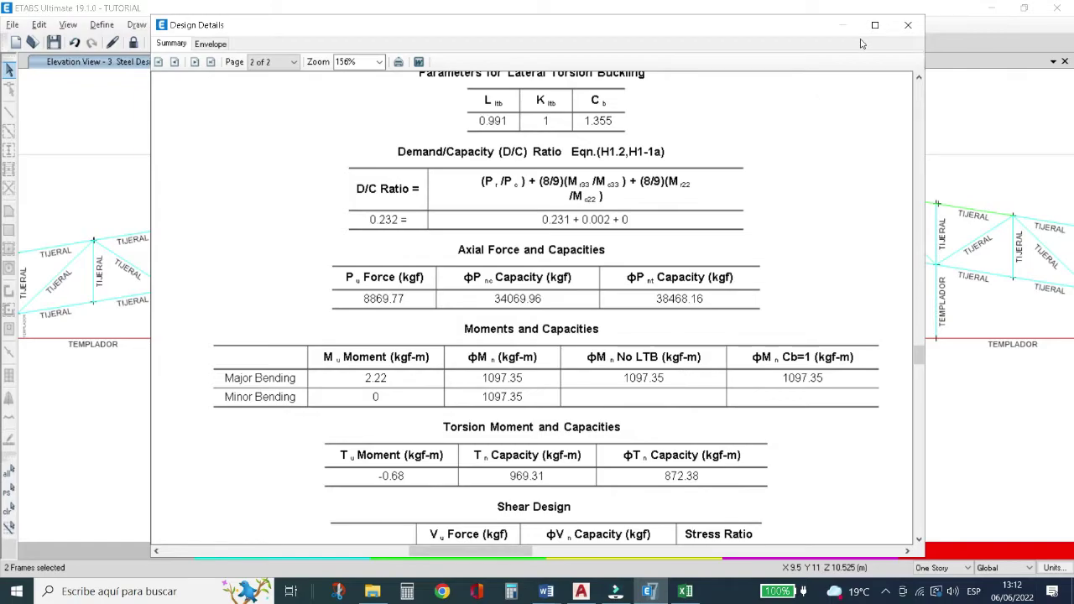
{"action": "scroll", "coordinate": [551, 252], "scroll_direction": "up", "scroll_amount": 5}
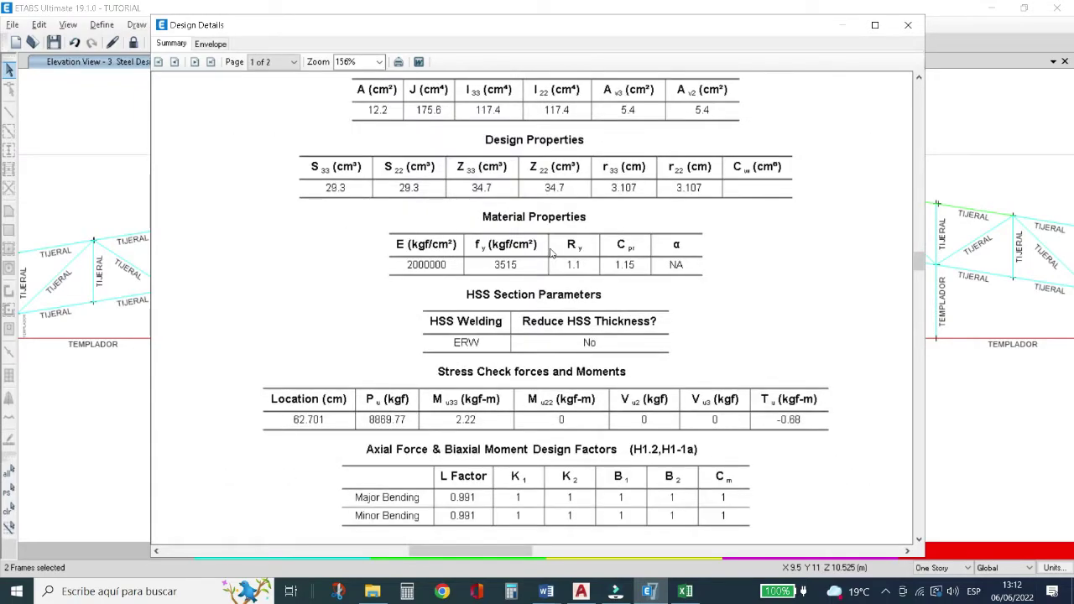
{"action": "scroll", "coordinate": [460, 253], "scroll_direction": "up", "scroll_amount": 3}
{"action": "scroll", "coordinate": [417, 210], "scroll_direction": "down", "scroll_amount": 4}
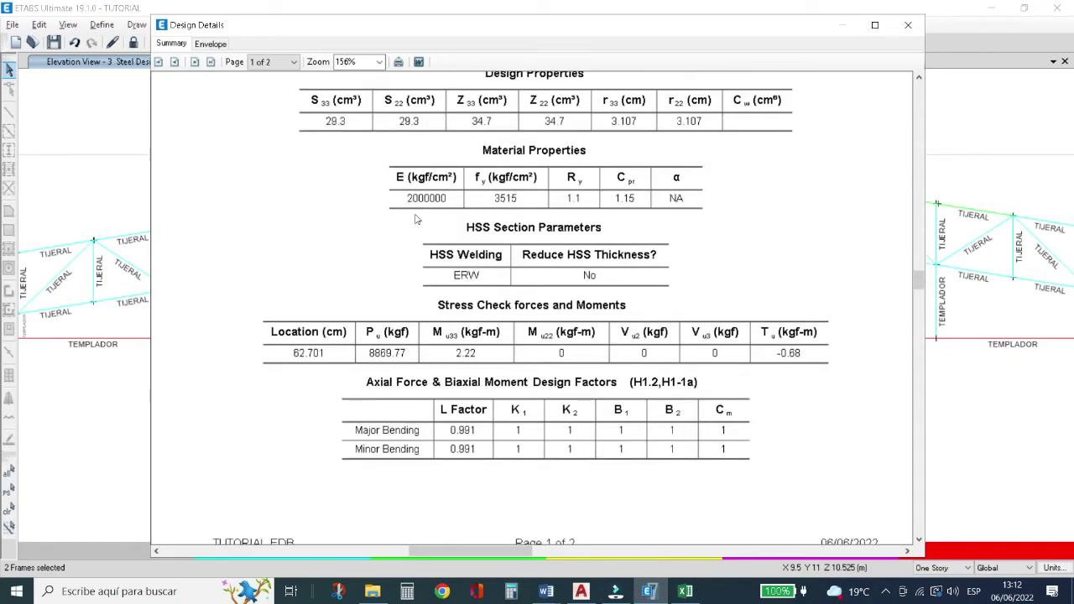
{"action": "scroll", "coordinate": [417, 219], "scroll_direction": "down", "scroll_amount": 6}
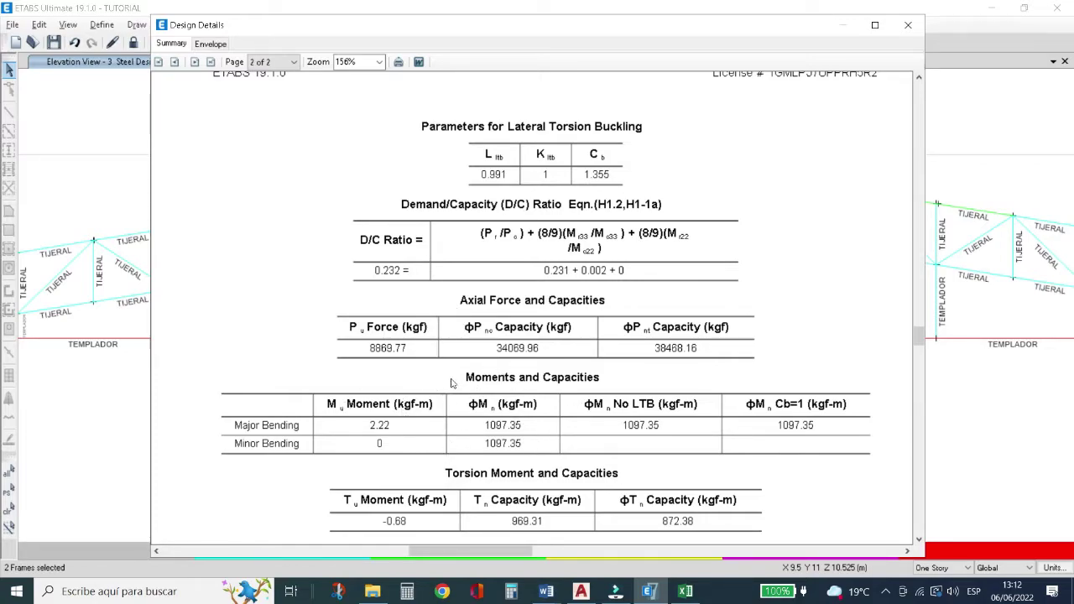
{"action": "scroll", "coordinate": [451, 383], "scroll_direction": "down", "scroll_amount": 3}
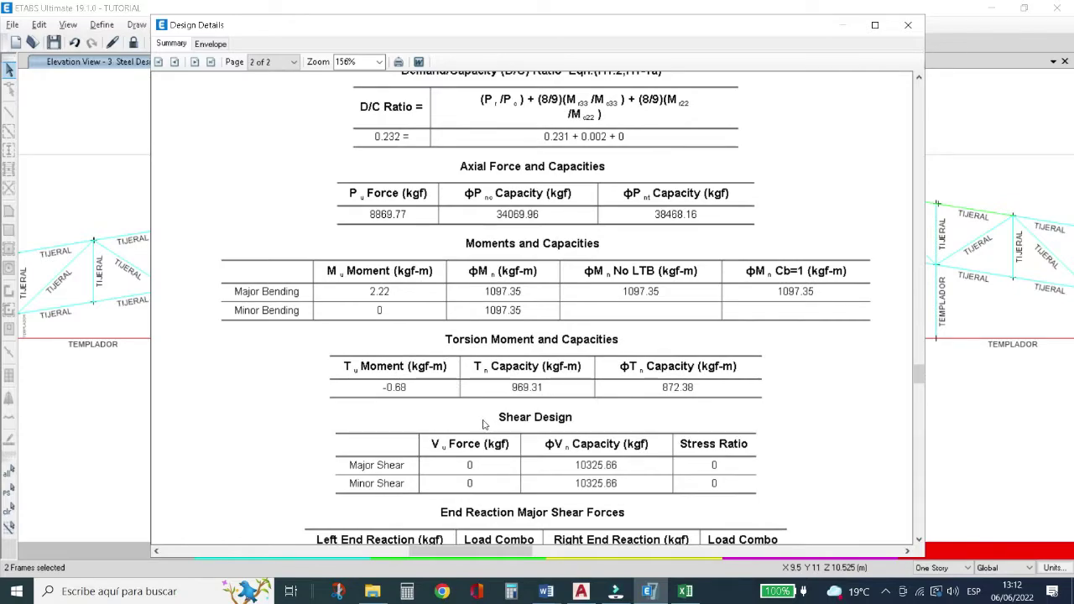
{"action": "scroll", "coordinate": [482, 426], "scroll_direction": "down", "scroll_amount": 2}
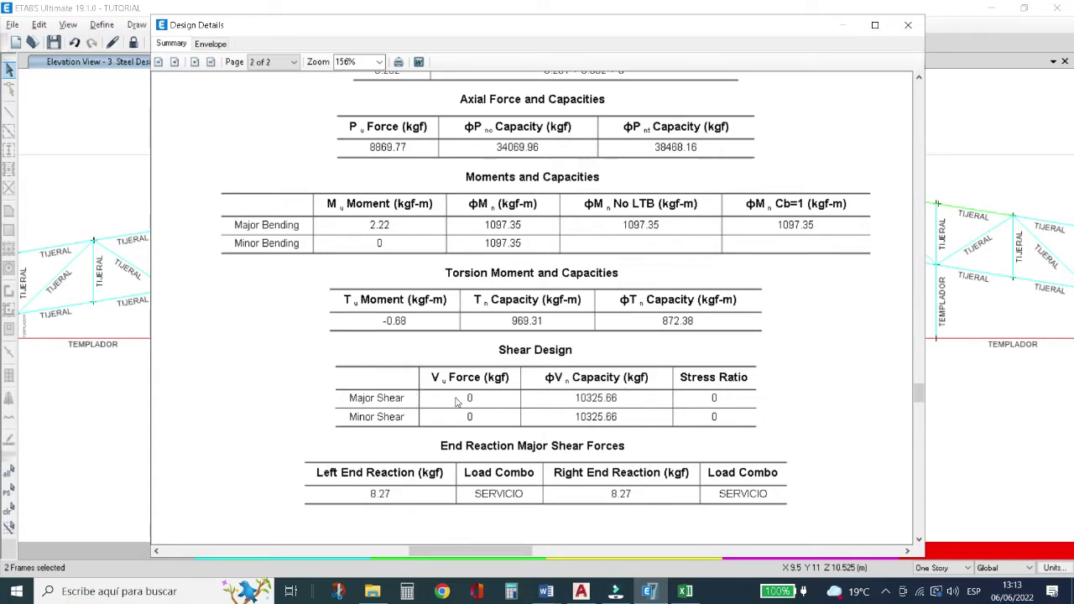
{"action": "scroll", "coordinate": [458, 403], "scroll_direction": "up", "scroll_amount": 6}
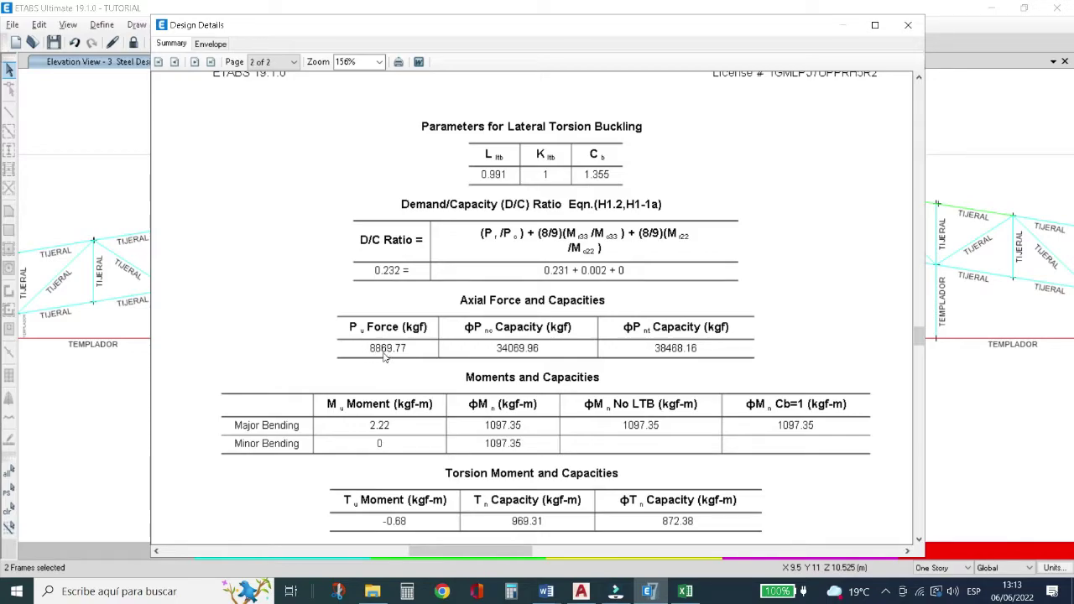
In the Excel sheet's Barra de Mayor Solicitacion(T) section, set the axial force Pu in D423 to 8869 kg.
{"action": "left_click", "coordinate": [685, 591]}
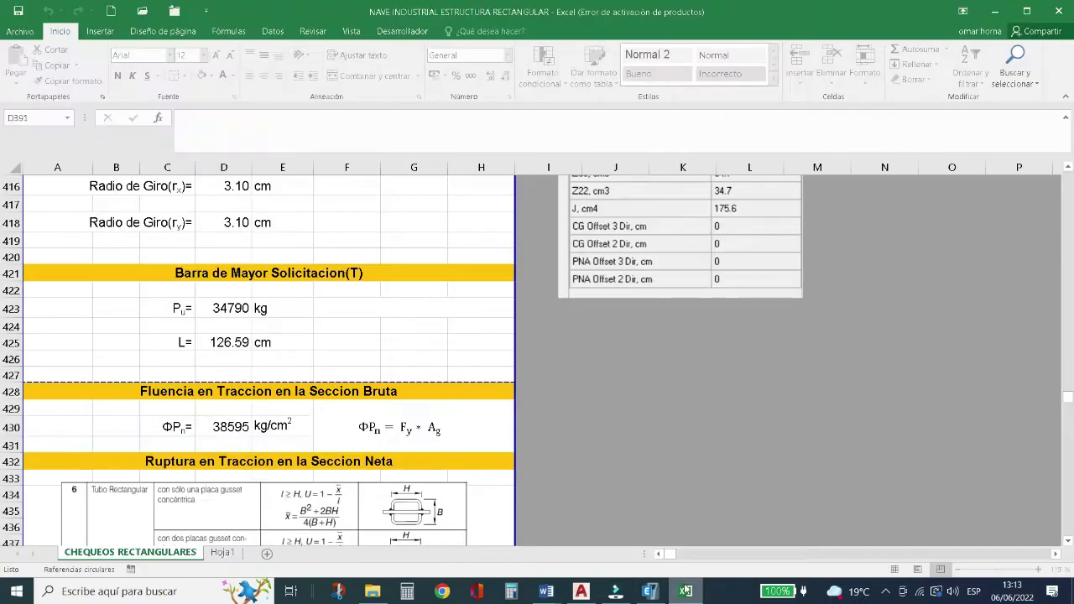
{"action": "left_click", "coordinate": [226, 310]}
{"action": "type", "text": "88"}
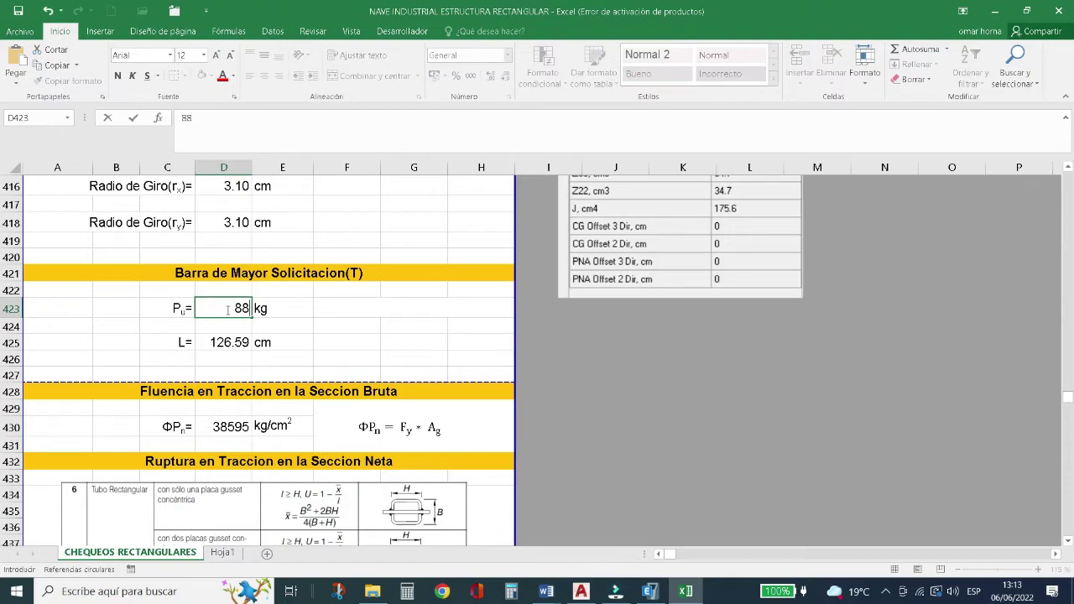
{"action": "type", "text": "69"}
{"action": "left_click", "coordinate": [310, 339]}
Check member B93's length L in the ETABS design report.
{"action": "key", "text": "alt+Tab"}
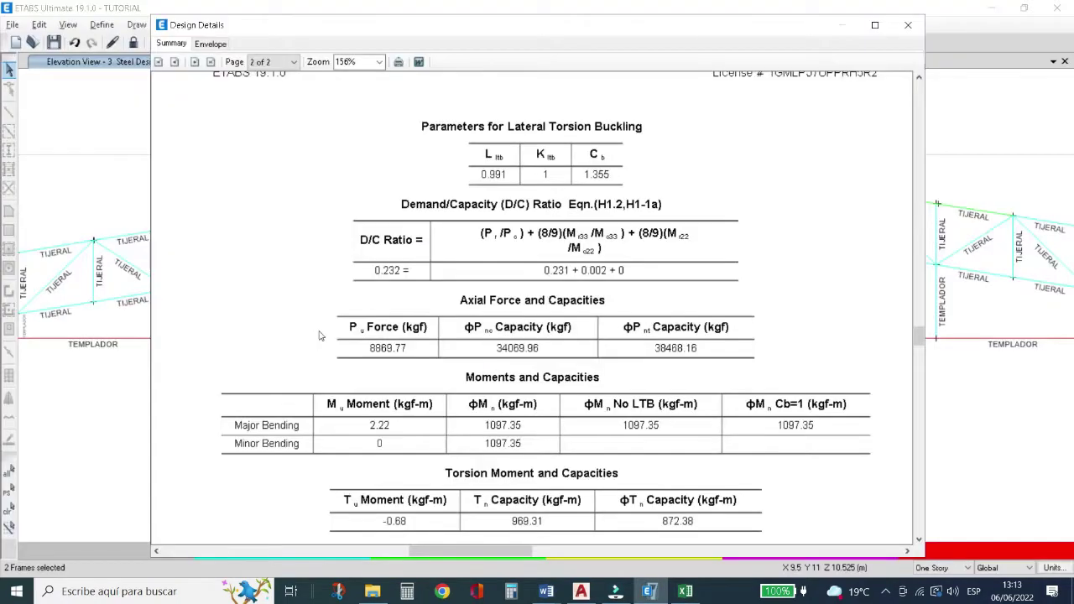
{"action": "scroll", "coordinate": [336, 290], "scroll_direction": "up", "scroll_amount": 10}
{"action": "scroll", "coordinate": [352, 289], "scroll_direction": "up", "scroll_amount": 3}
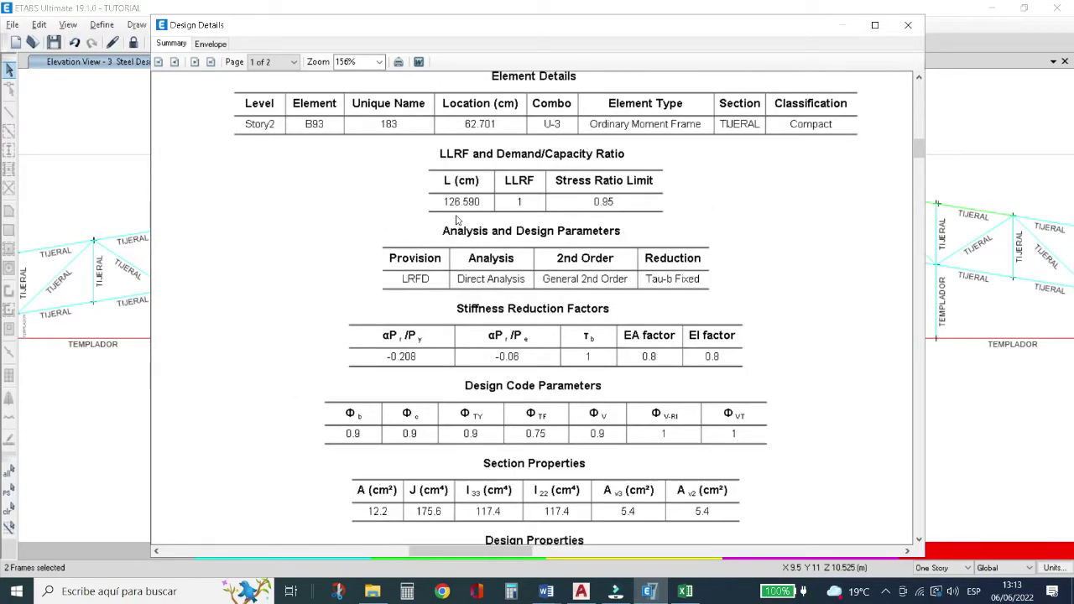
Review the Excel tension design of the truss member, from profile data through gross-section yielding to net-section rupture and its D/C ratio.
{"action": "key", "text": "alt+Tab"}
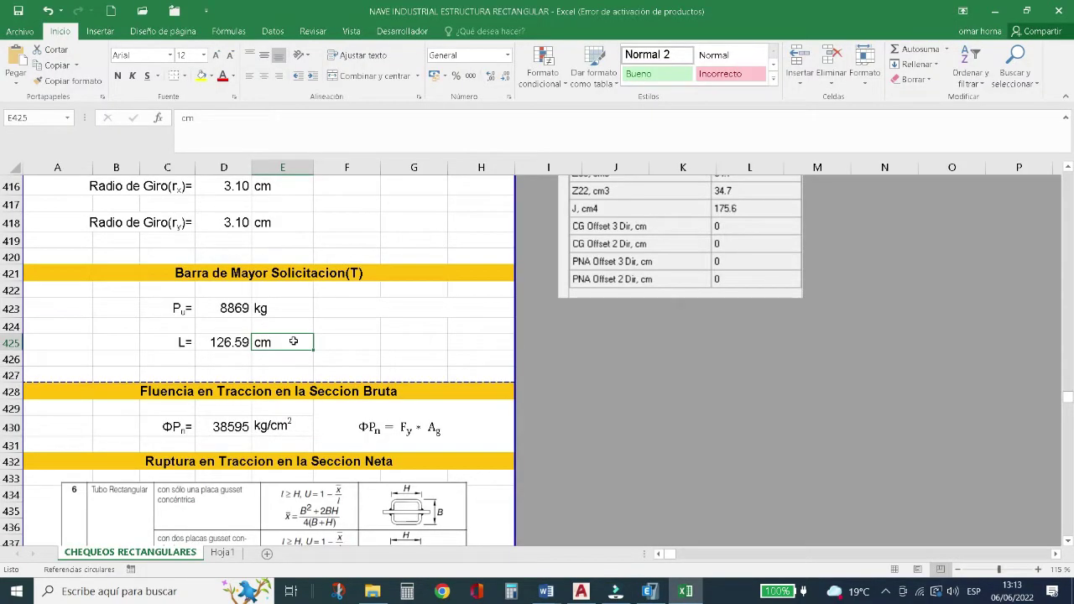
{"action": "scroll", "coordinate": [294, 342], "scroll_direction": "down", "scroll_amount": 2}
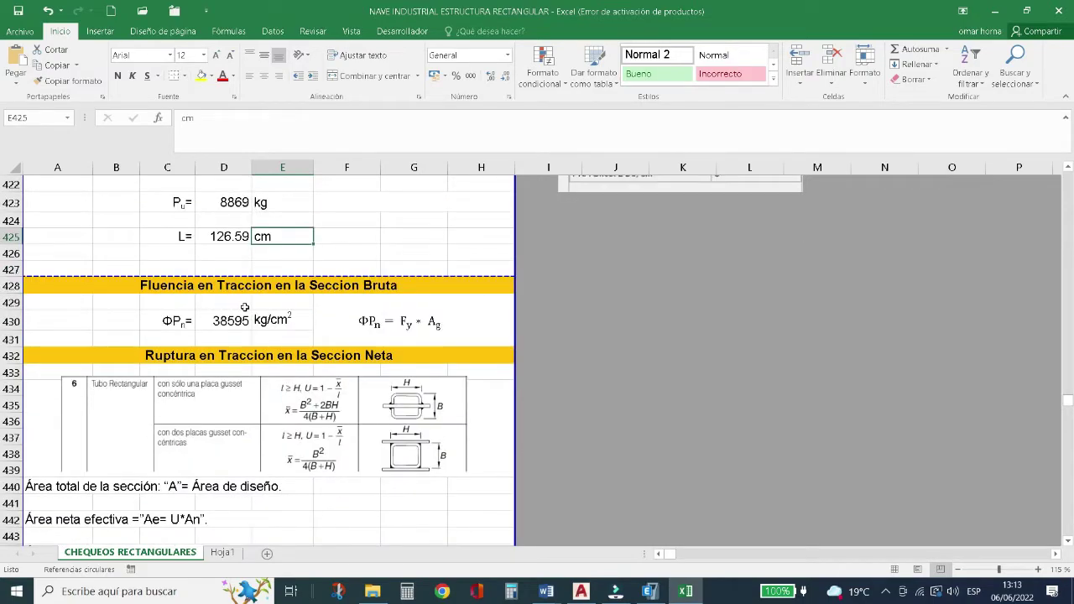
{"action": "scroll", "coordinate": [245, 307], "scroll_direction": "down", "scroll_amount": 1}
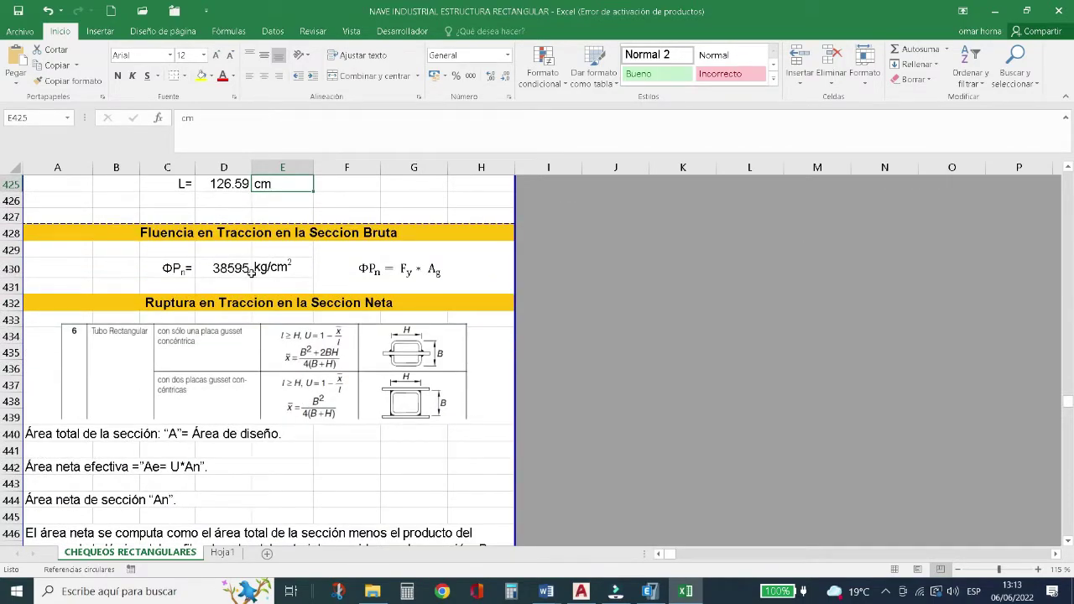
{"action": "scroll", "coordinate": [251, 273], "scroll_direction": "up", "scroll_amount": 11}
{"action": "scroll", "coordinate": [251, 273], "scroll_direction": "up", "scroll_amount": 3}
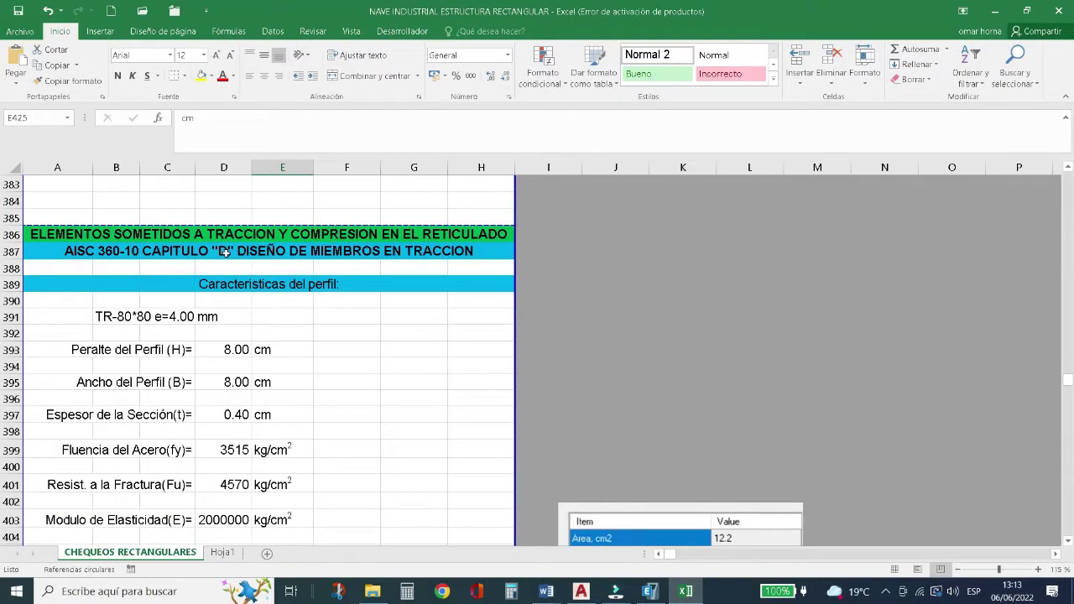
{"action": "scroll", "coordinate": [330, 334], "scroll_direction": "down", "scroll_amount": 1}
{"action": "scroll", "coordinate": [330, 333], "scroll_direction": "down", "scroll_amount": 12}
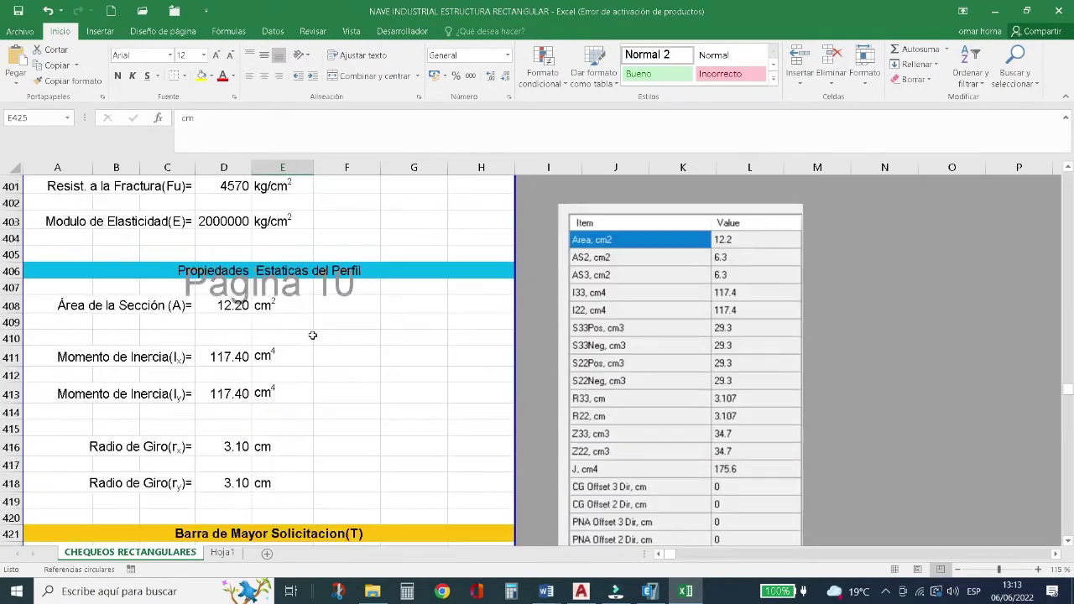
{"action": "scroll", "coordinate": [304, 338], "scroll_direction": "down", "scroll_amount": 1}
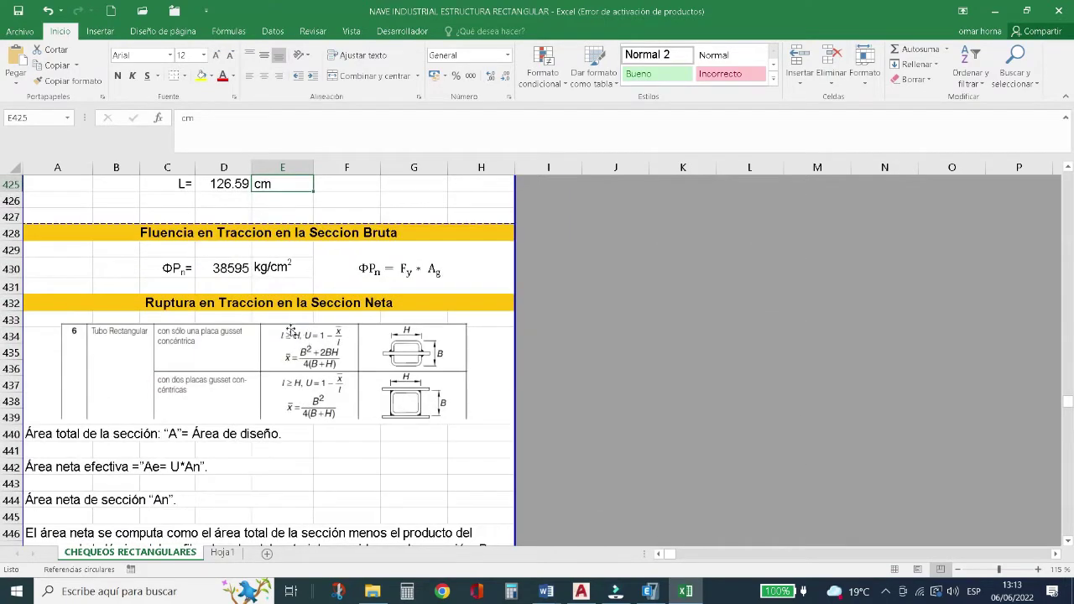
{"action": "scroll", "coordinate": [232, 283], "scroll_direction": "down", "scroll_amount": 1}
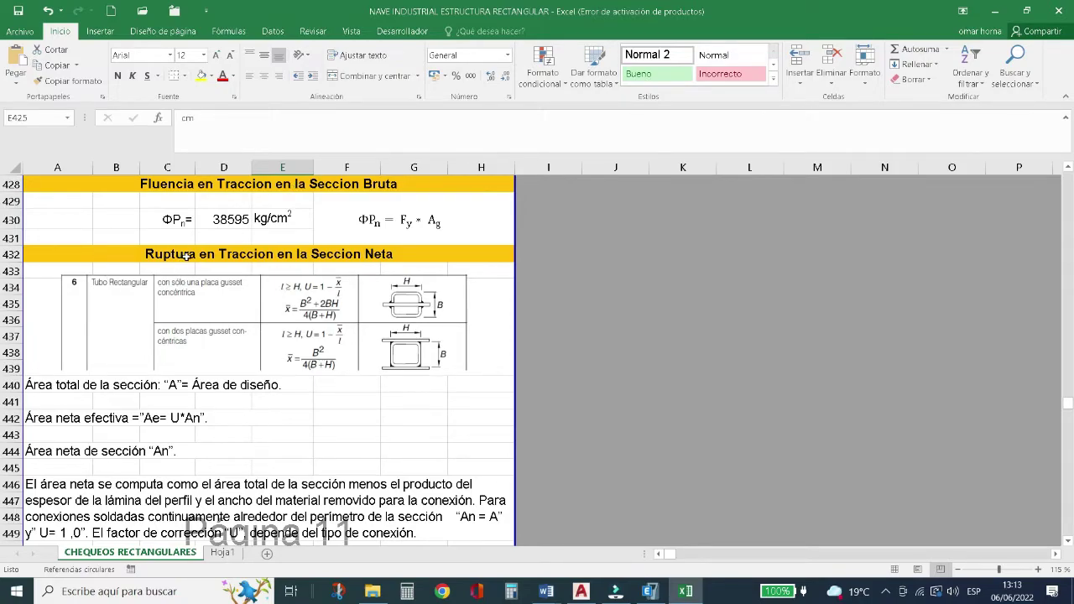
{"action": "scroll", "coordinate": [186, 257], "scroll_direction": "down", "scroll_amount": 7}
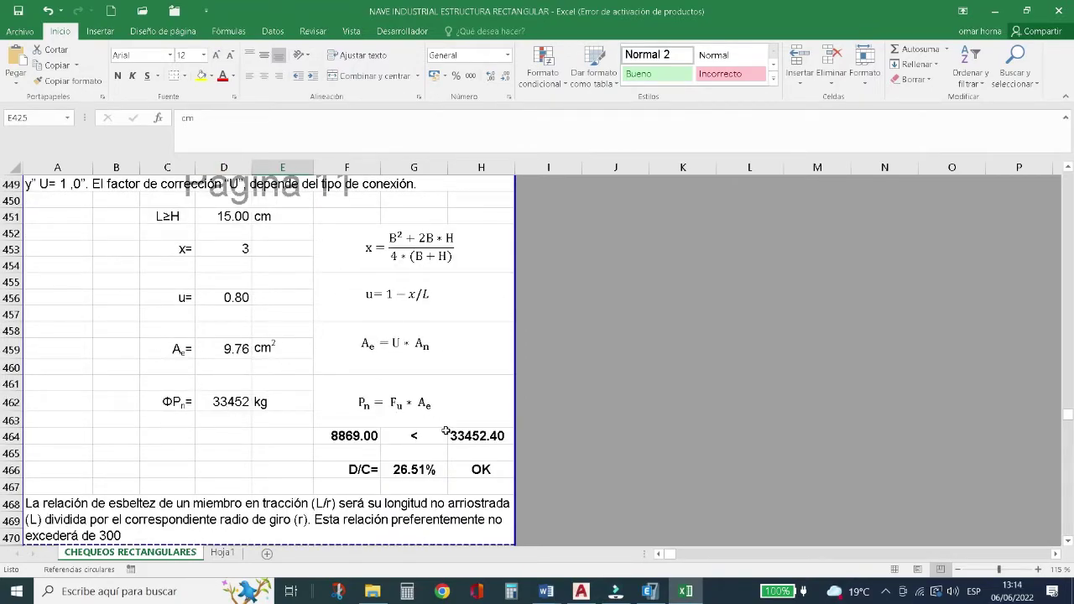
Compare B93's axial capacities and D/C ratio in the ETABS report with the Excel tension check results.
{"action": "left_click", "coordinate": [649, 592]}
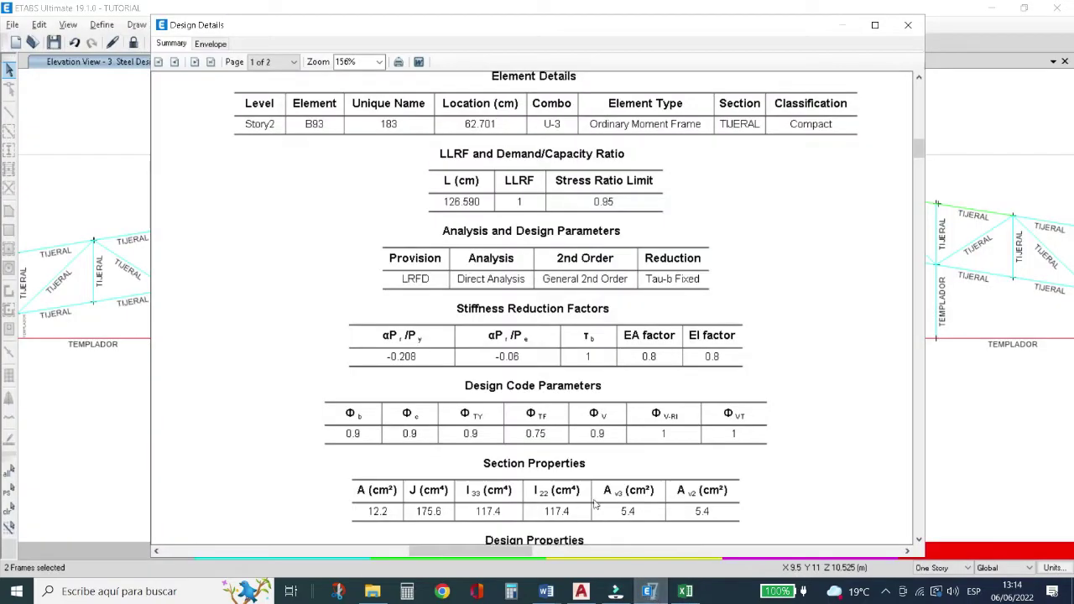
{"action": "scroll", "coordinate": [451, 377], "scroll_direction": "down", "scroll_amount": 6}
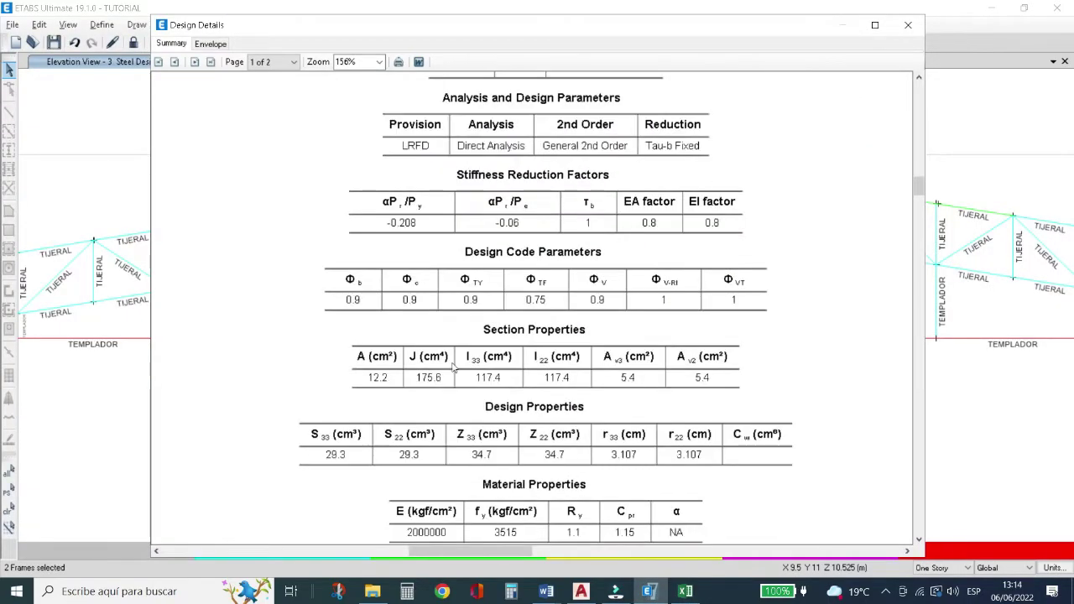
{"action": "scroll", "coordinate": [452, 369], "scroll_direction": "down", "scroll_amount": 5}
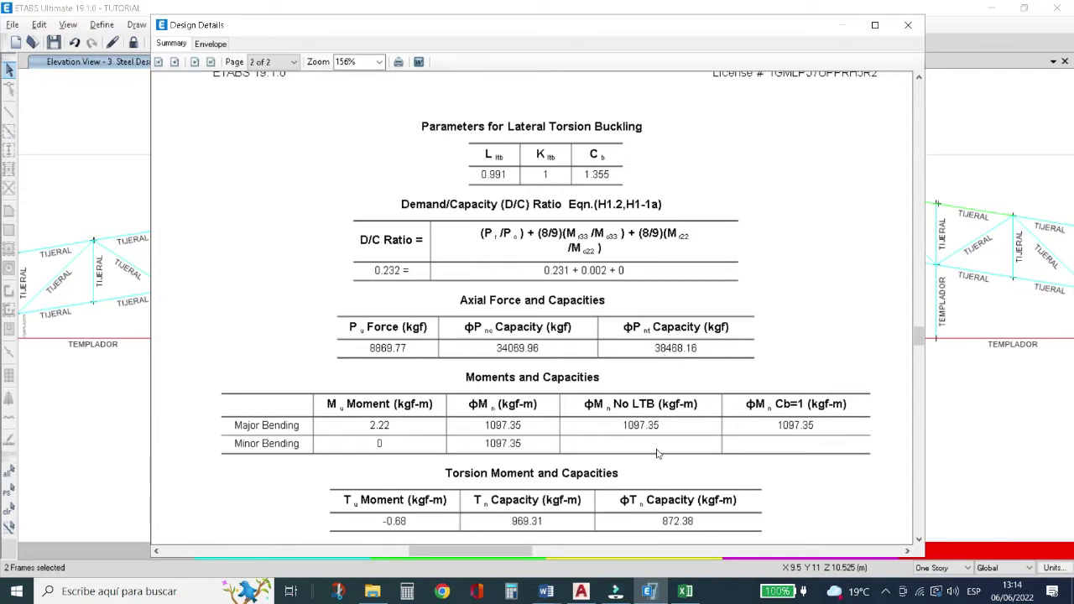
{"action": "left_click", "coordinate": [683, 592]}
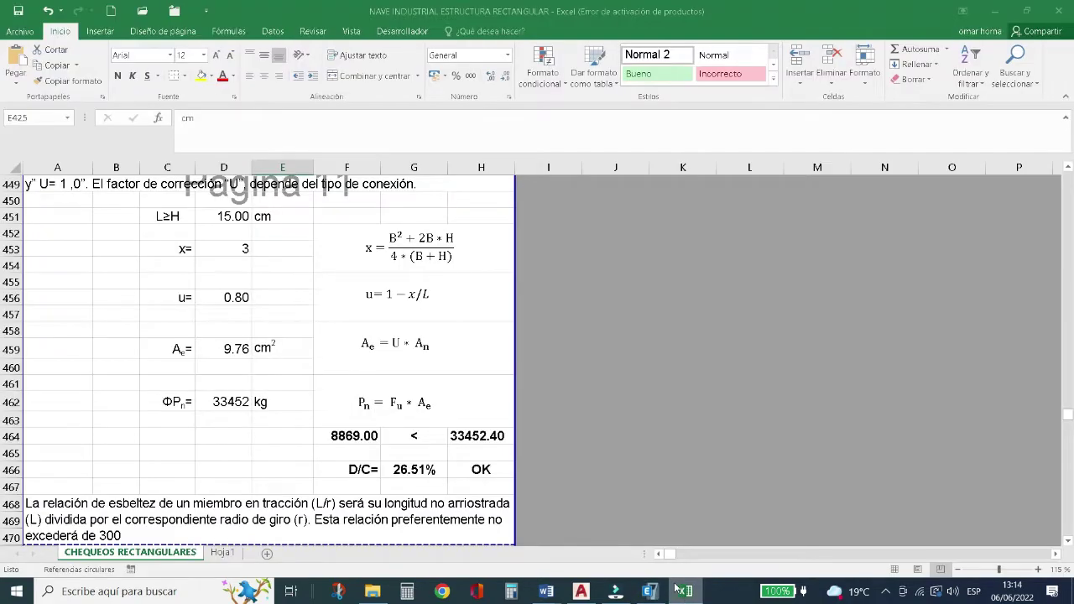
Compare the Excel gross-section yielding capacity ΦPn in D430 with member B93's tension capacity in the ETABS design report.
{"action": "left_click", "coordinate": [230, 414]}
{"action": "left_click", "coordinate": [232, 402]}
{"action": "scroll", "coordinate": [234, 404], "scroll_direction": "up", "scroll_amount": 3}
{"action": "scroll", "coordinate": [233, 404], "scroll_direction": "up", "scroll_amount": 5}
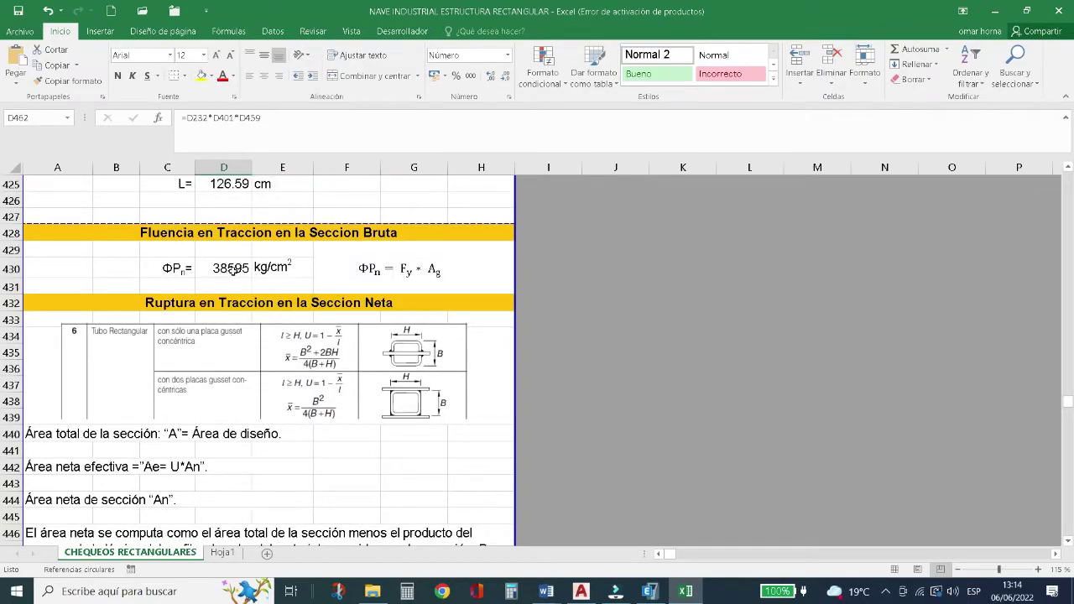
{"action": "left_click", "coordinate": [233, 270]}
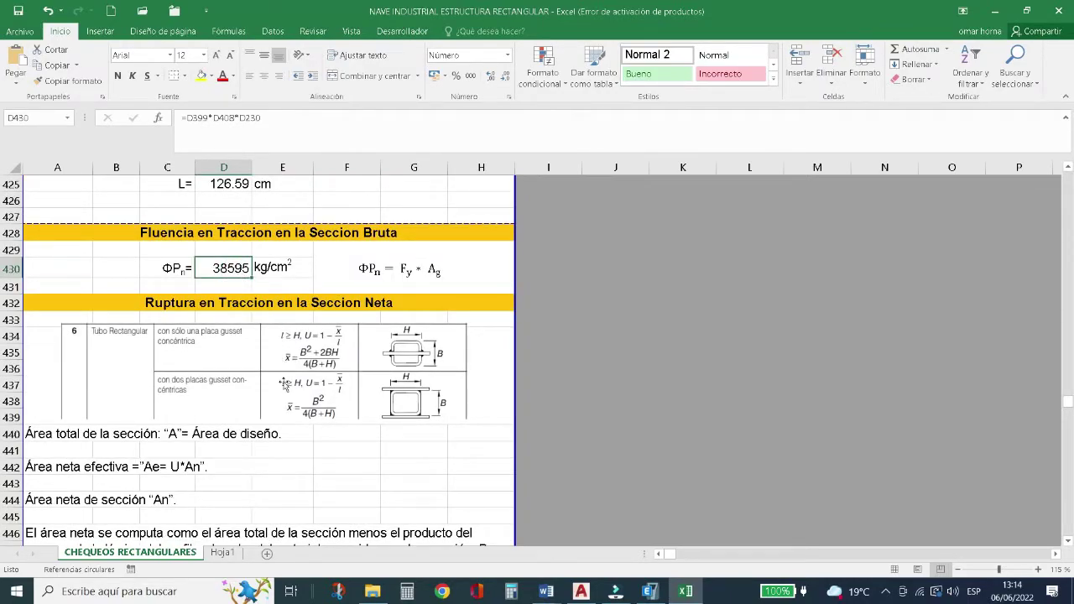
{"action": "scroll", "coordinate": [290, 406], "scroll_direction": "down", "scroll_amount": 3}
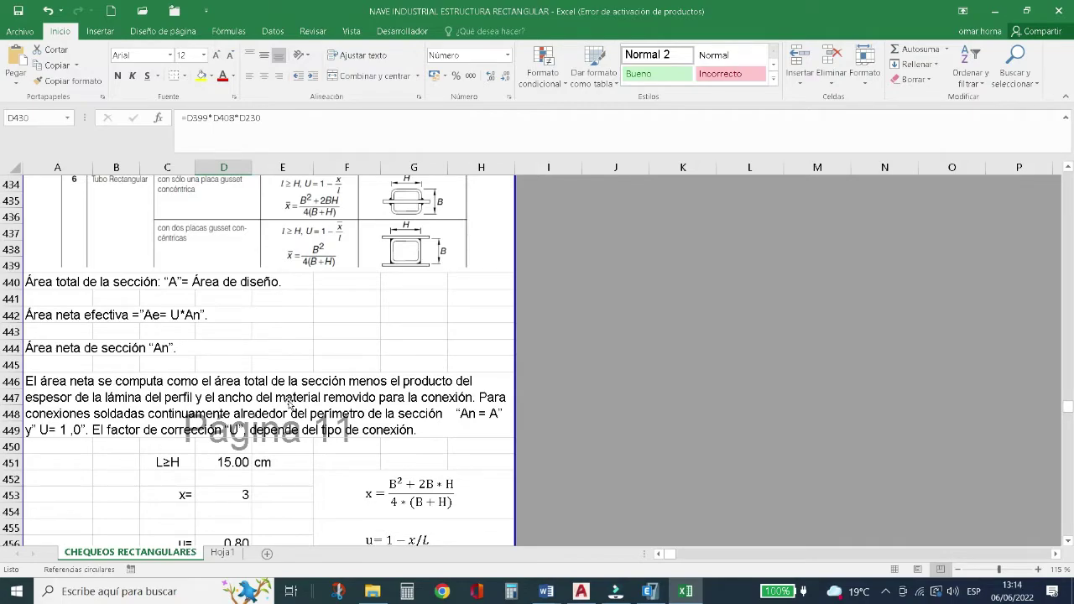
{"action": "scroll", "coordinate": [289, 404], "scroll_direction": "up", "scroll_amount": 3}
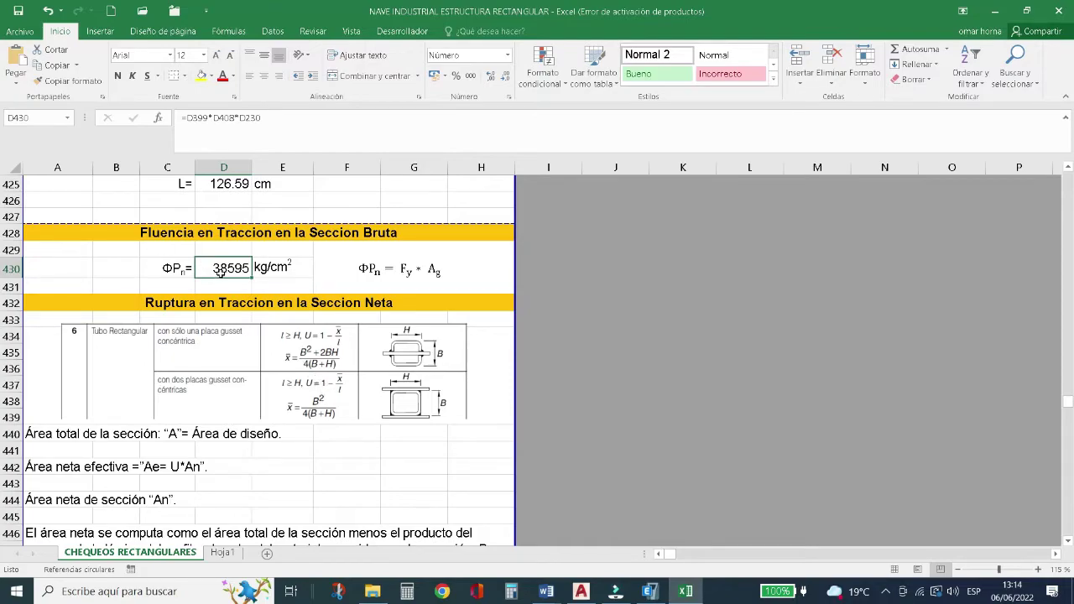
{"action": "key", "text": "alt+Tab"}
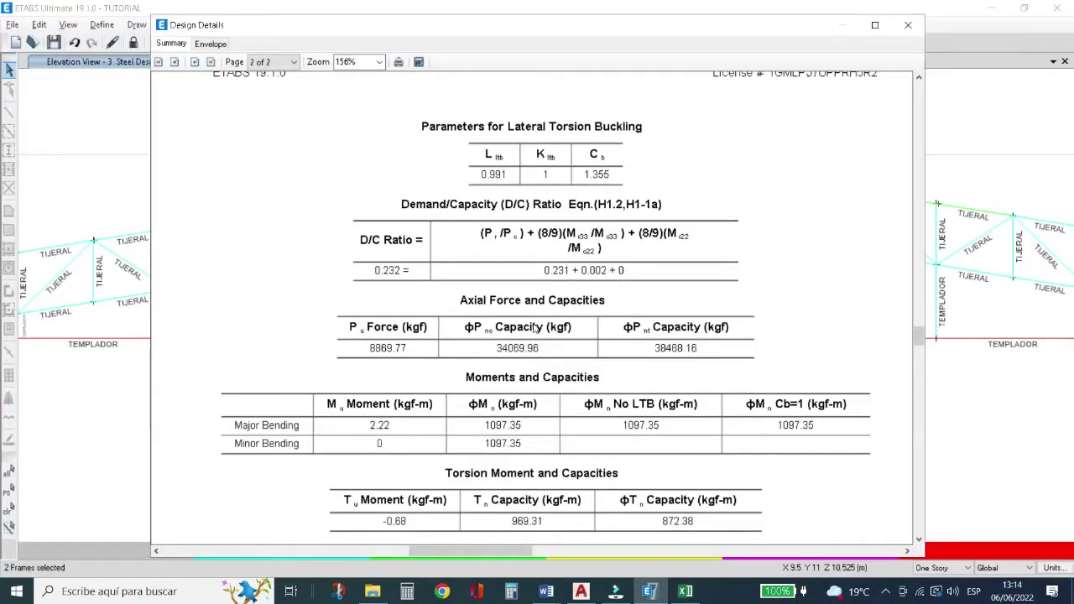
{"action": "key", "text": "alt+Tab"}
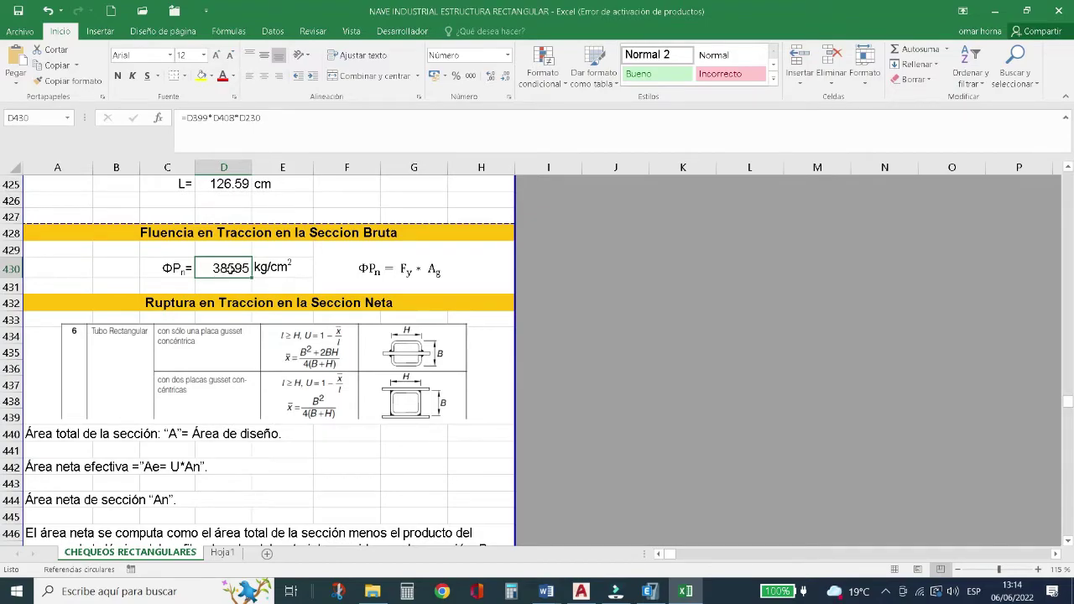
Compare the Excel net-section rupture capacity ΦPn in D462 with B93's axial capacities in the ETABS report.
{"action": "scroll", "coordinate": [229, 269], "scroll_direction": "down", "scroll_amount": 8}
{"action": "left_click", "coordinate": [220, 404]}
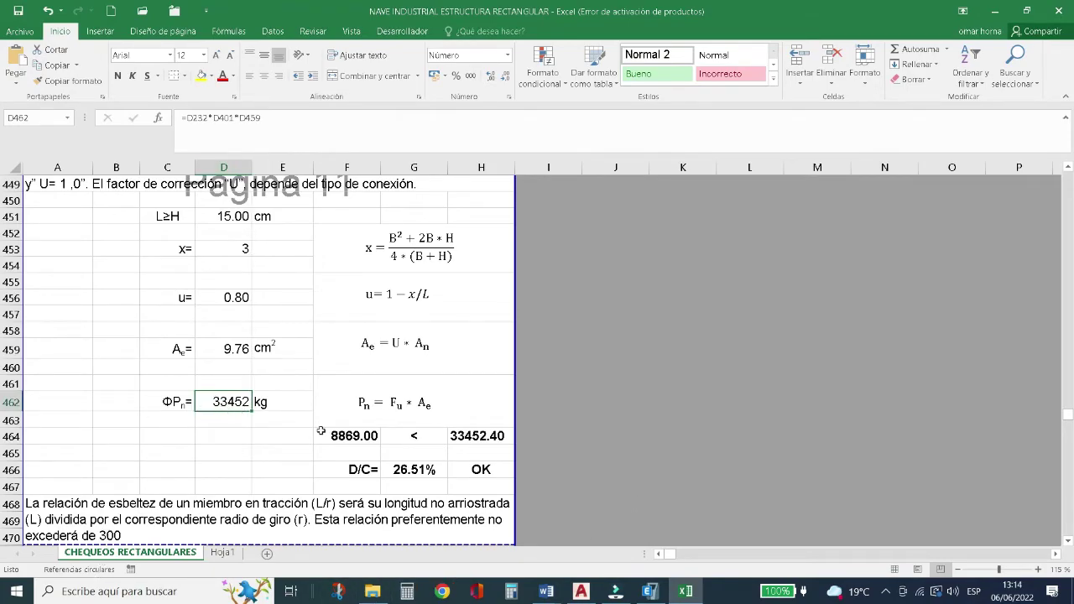
{"action": "key", "text": "alt+Tab"}
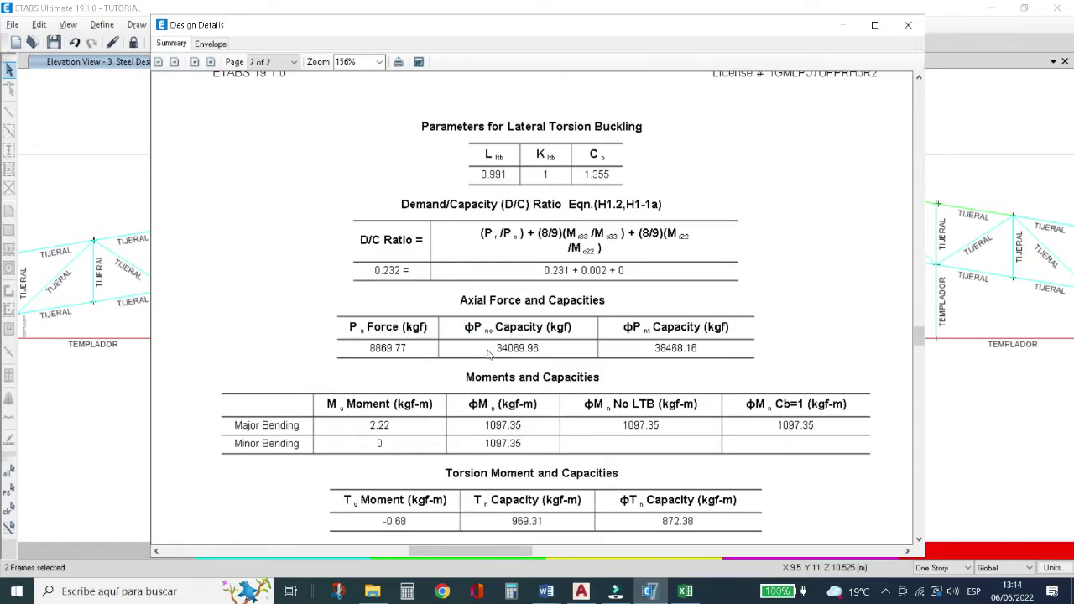
{"action": "key", "text": "alt+Tab"}
Review the tension slenderness check L/r and the rectangular tube row of Table E1.1 in the Excel compression chapter.
{"action": "scroll", "coordinate": [276, 428], "scroll_direction": "down", "scroll_amount": 3}
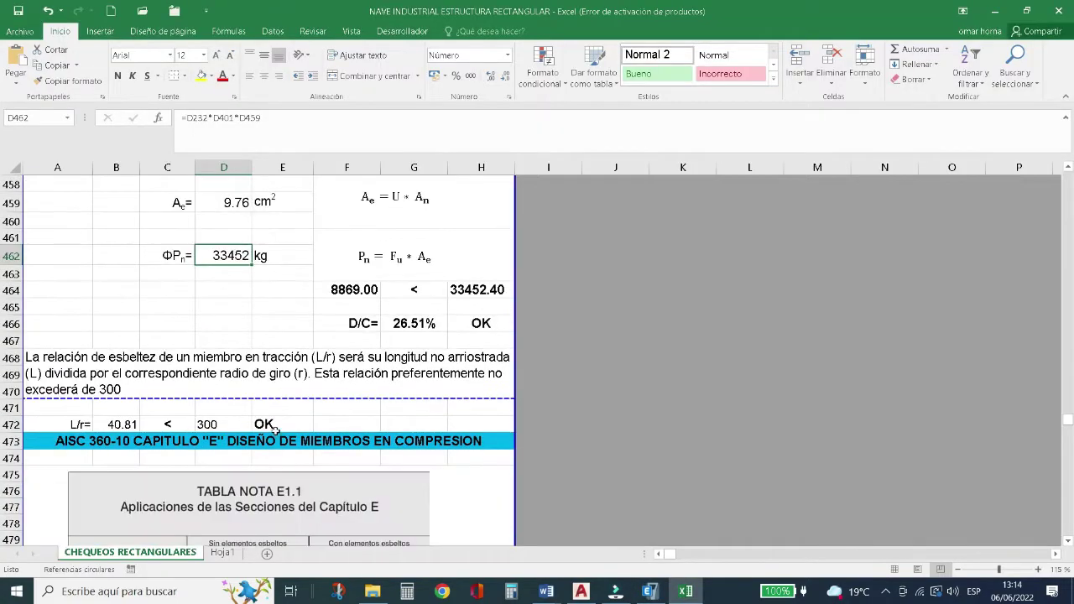
{"action": "scroll", "coordinate": [277, 428], "scroll_direction": "down", "scroll_amount": 2}
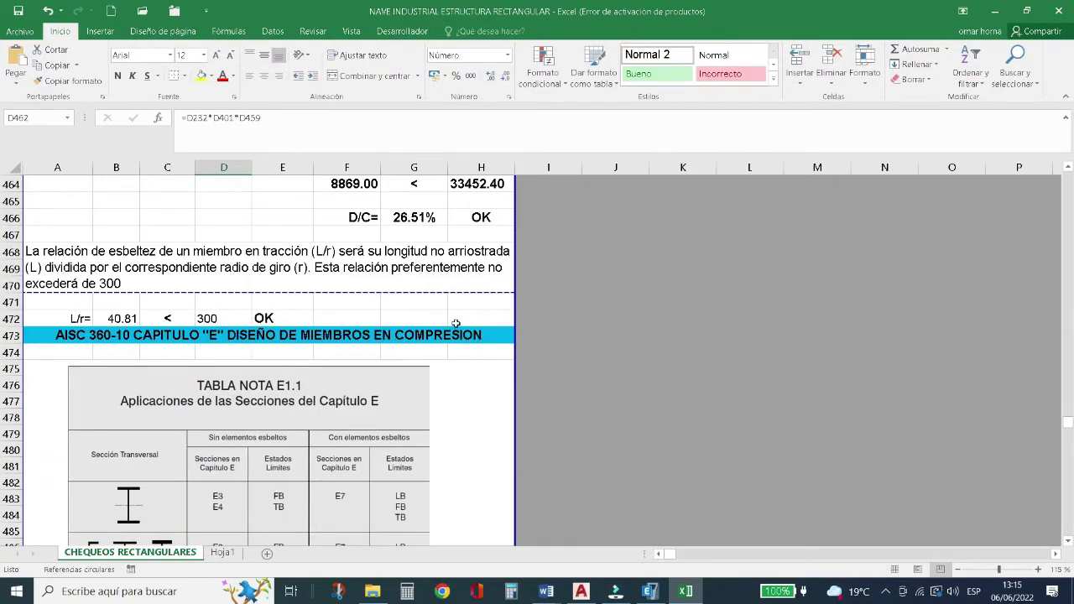
{"action": "scroll", "coordinate": [445, 329], "scroll_direction": "down", "scroll_amount": 4}
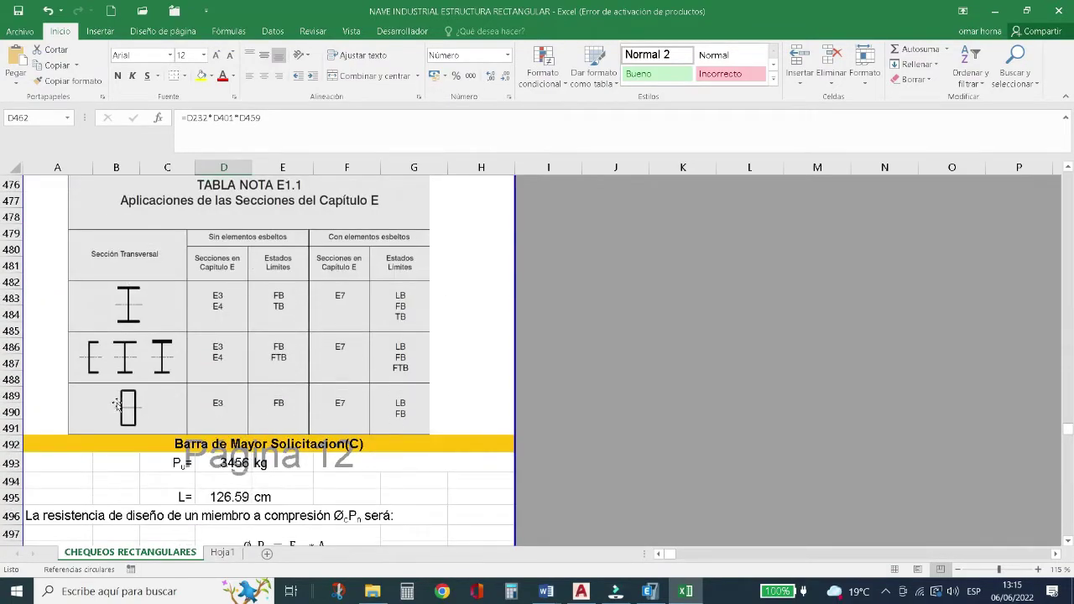
{"action": "left_click", "coordinate": [107, 405]}
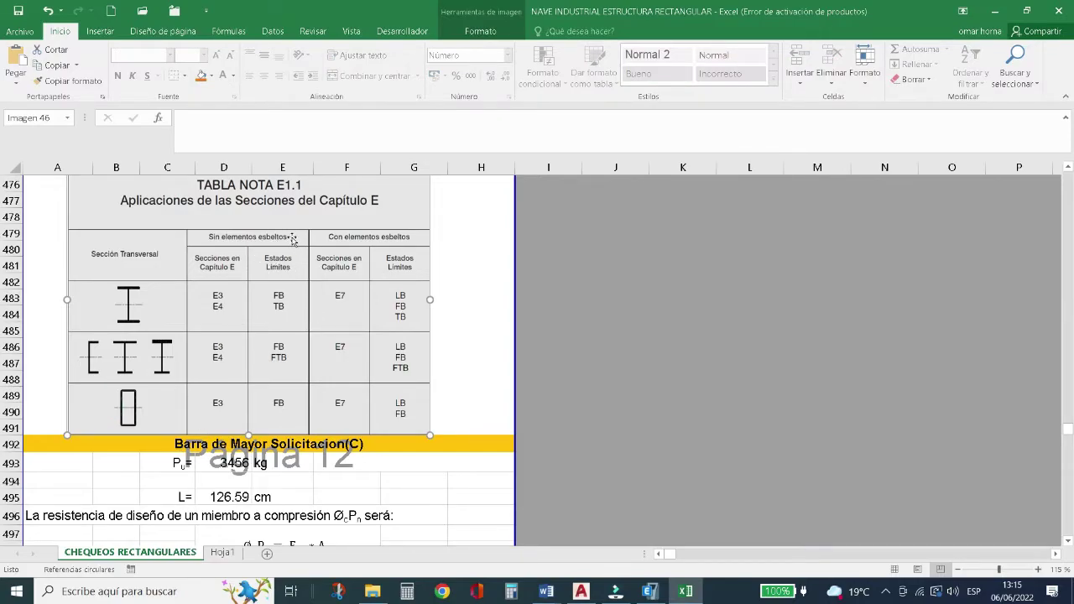
{"action": "left_click", "coordinate": [222, 416]}
{"action": "left_click_drag", "start_coordinate": [266, 417], "coordinate": [269, 417]}
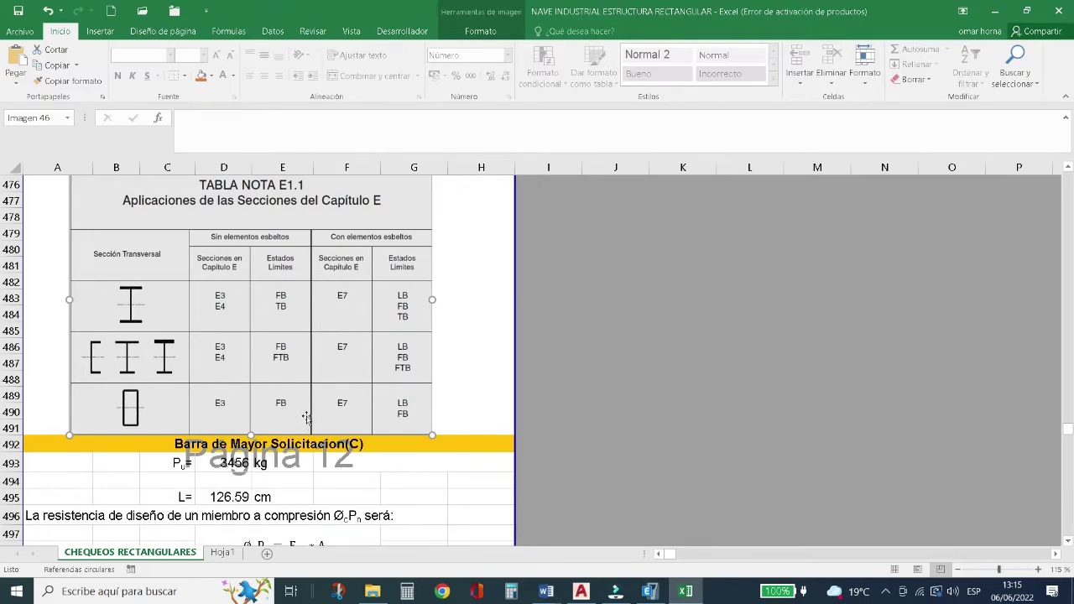
Review Pu, L and the Q and K factors under Barra de Mayor Solicitacion(C) in the Excel compression design.
{"action": "scroll", "coordinate": [275, 417], "scroll_direction": "down", "scroll_amount": 4}
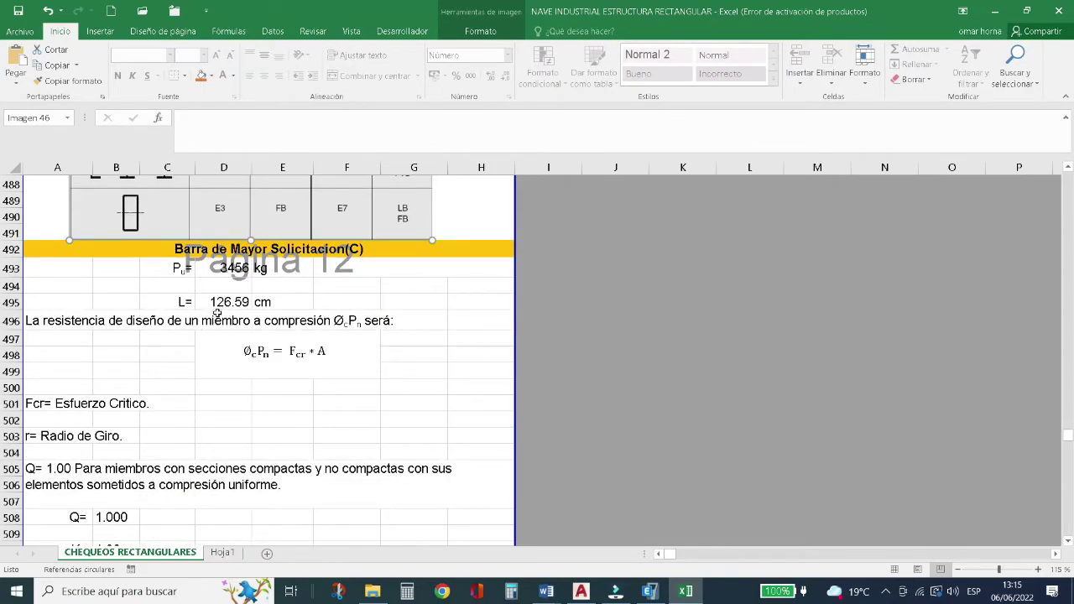
{"action": "left_click", "coordinate": [208, 270]}
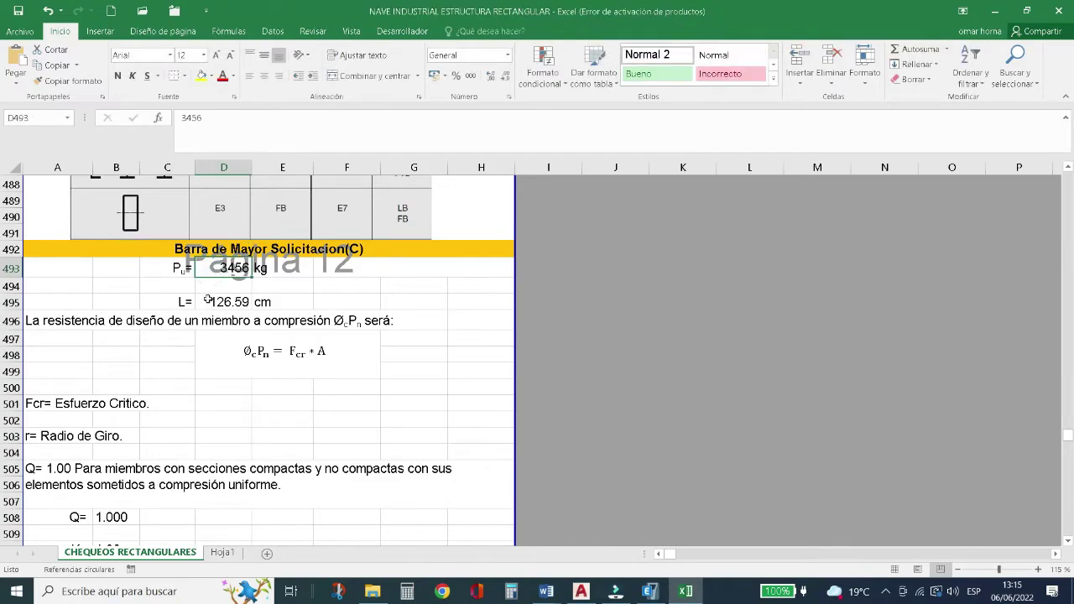
{"action": "left_click", "coordinate": [208, 304]}
{"action": "scroll", "coordinate": [235, 327], "scroll_direction": "down", "scroll_amount": 3}
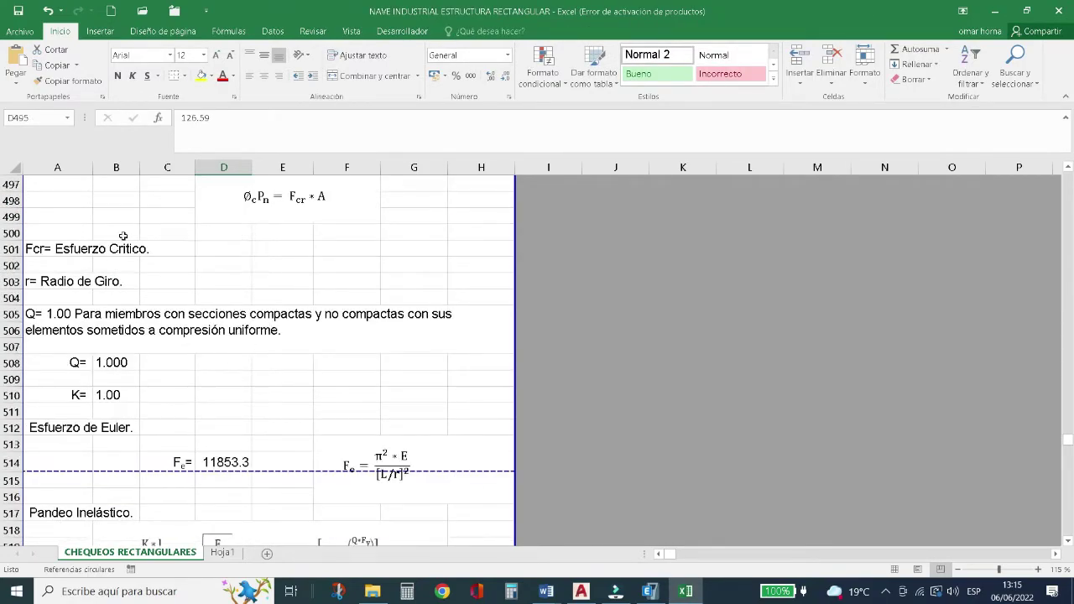
{"action": "scroll", "coordinate": [258, 342], "scroll_direction": "down", "scroll_amount": 3}
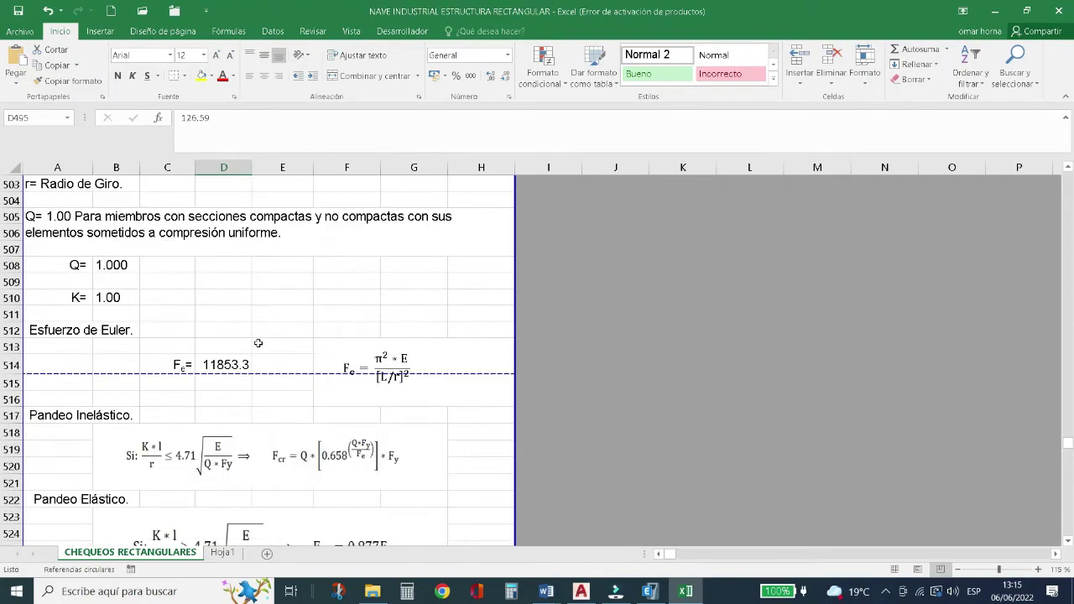
Examine the Euler stress and the inelastic and elastic buckling criteria used for the critical stress Fcr.
{"action": "left_click", "coordinate": [111, 281]}
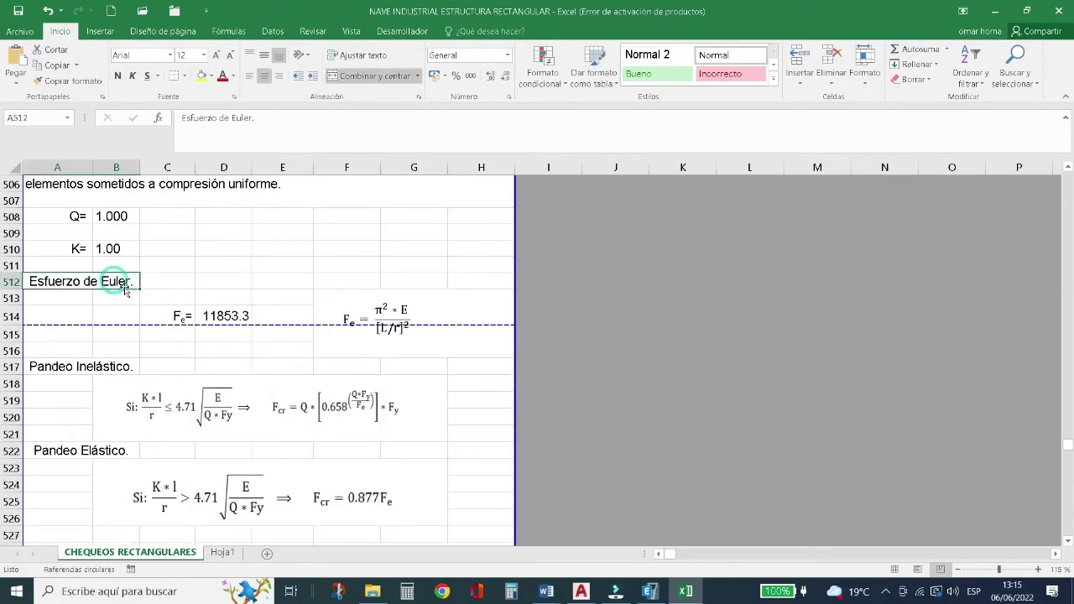
{"action": "left_click", "coordinate": [166, 317]}
{"action": "scroll", "coordinate": [90, 369], "scroll_direction": "down", "scroll_amount": 1}
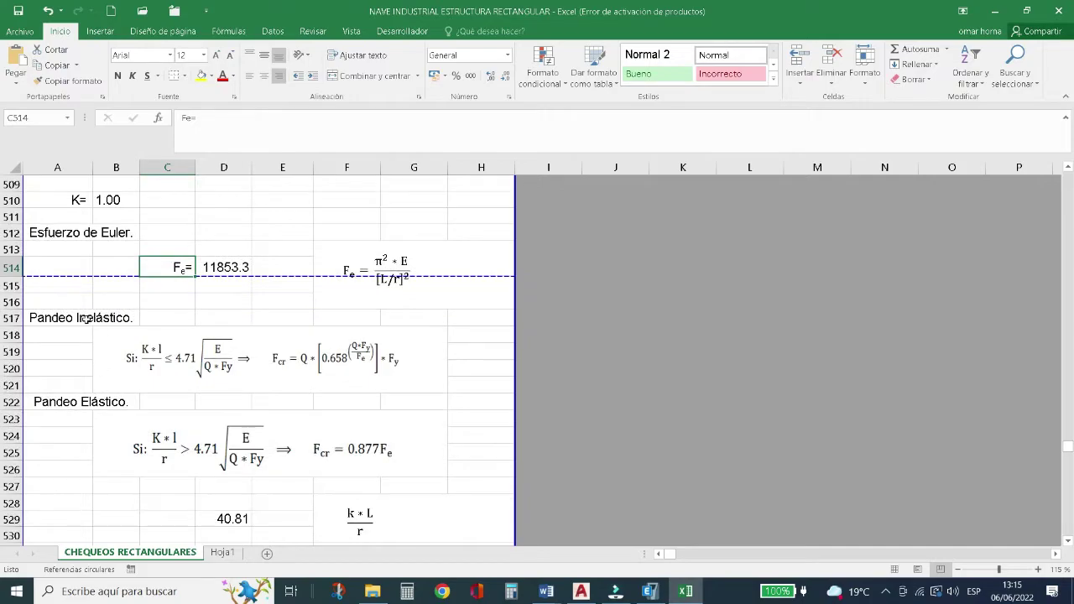
{"action": "left_click", "coordinate": [82, 317]}
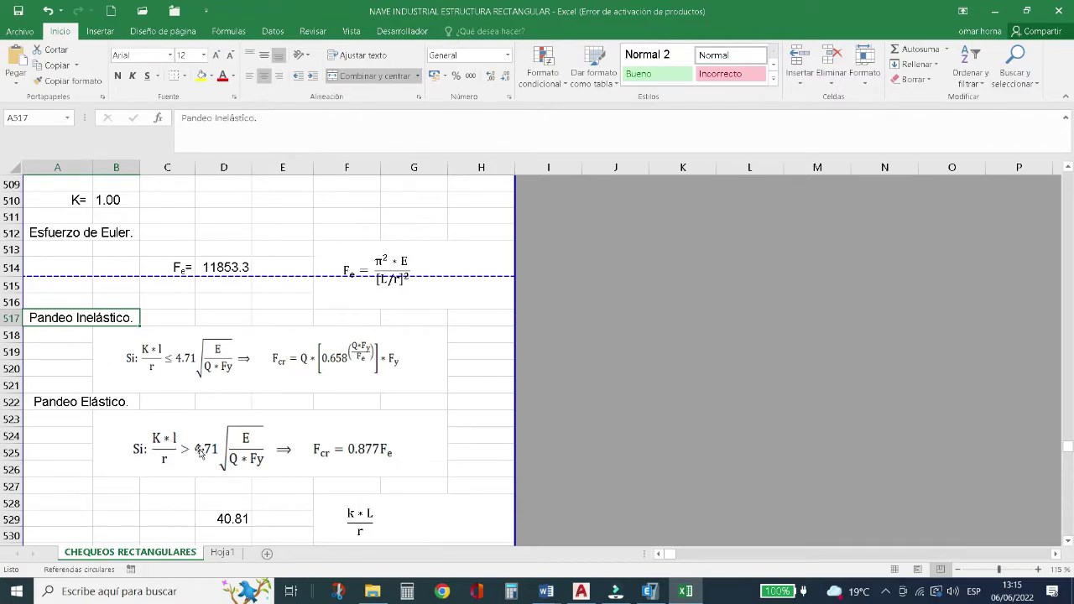
{"action": "left_click", "coordinate": [352, 458]}
{"action": "scroll", "coordinate": [353, 453], "scroll_direction": "down", "scroll_amount": 3}
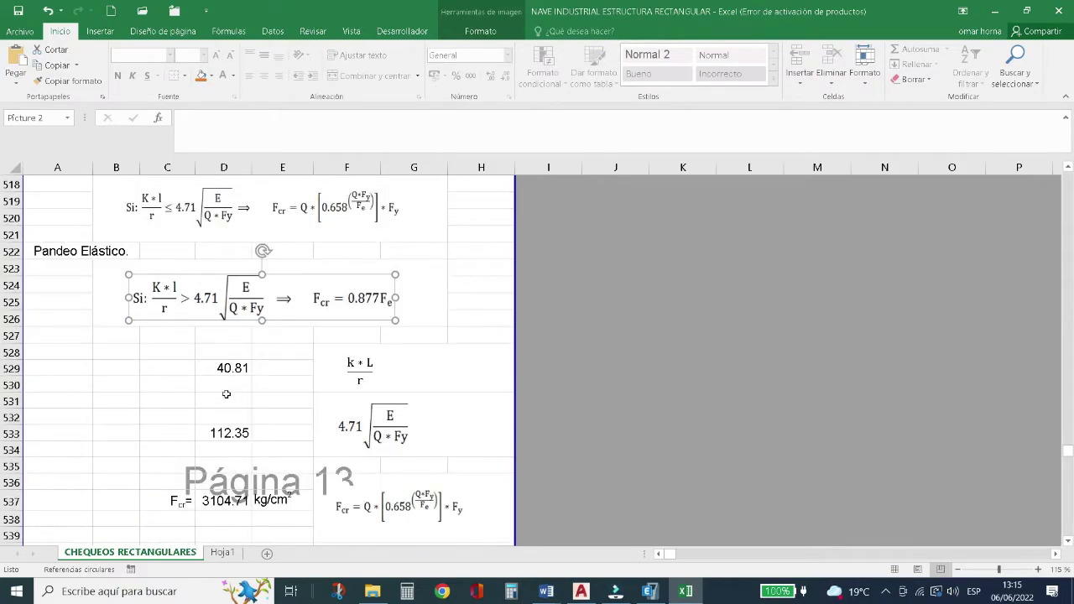
{"action": "scroll", "coordinate": [220, 385], "scroll_direction": "down", "scroll_amount": 4}
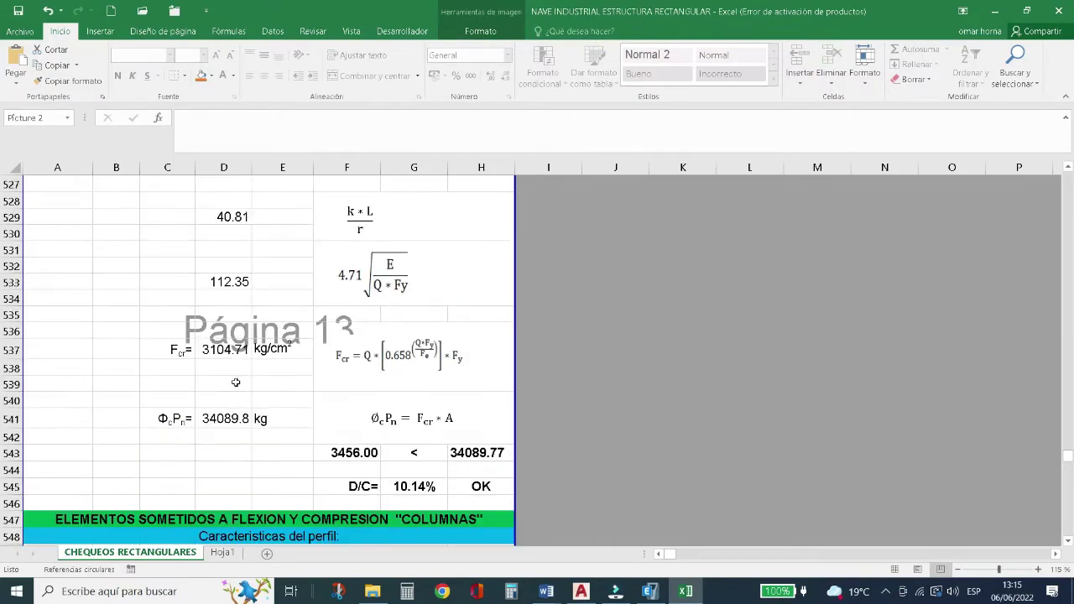
Check the Fcr and ΦcPn formulas in D537 and D541, and compare the compression capacity with B93's ETABS ΦPnc.
{"action": "left_click", "coordinate": [223, 369]}
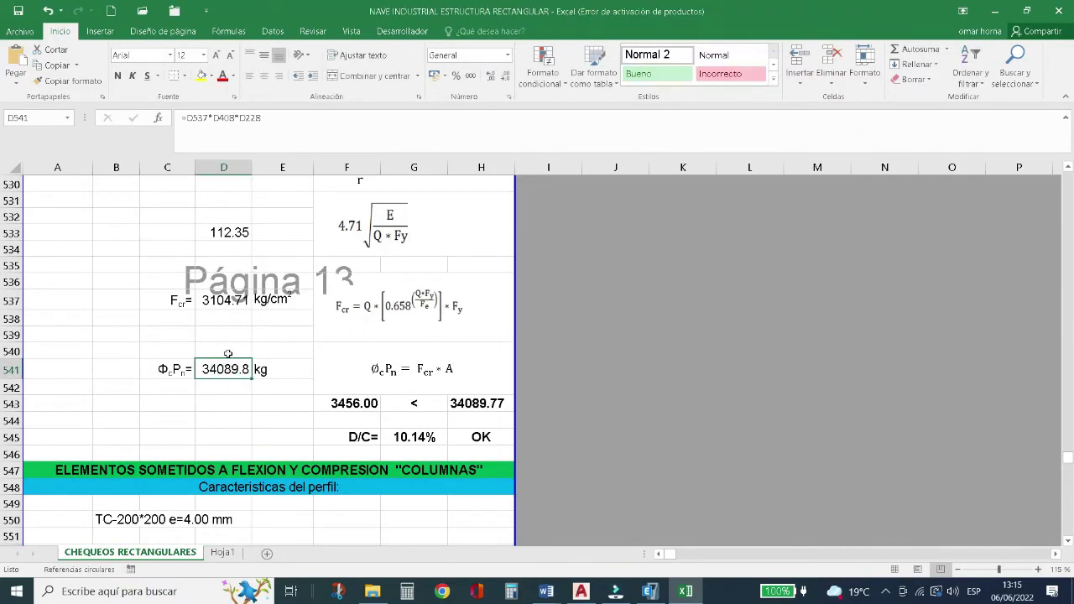
{"action": "left_click", "coordinate": [223, 304]}
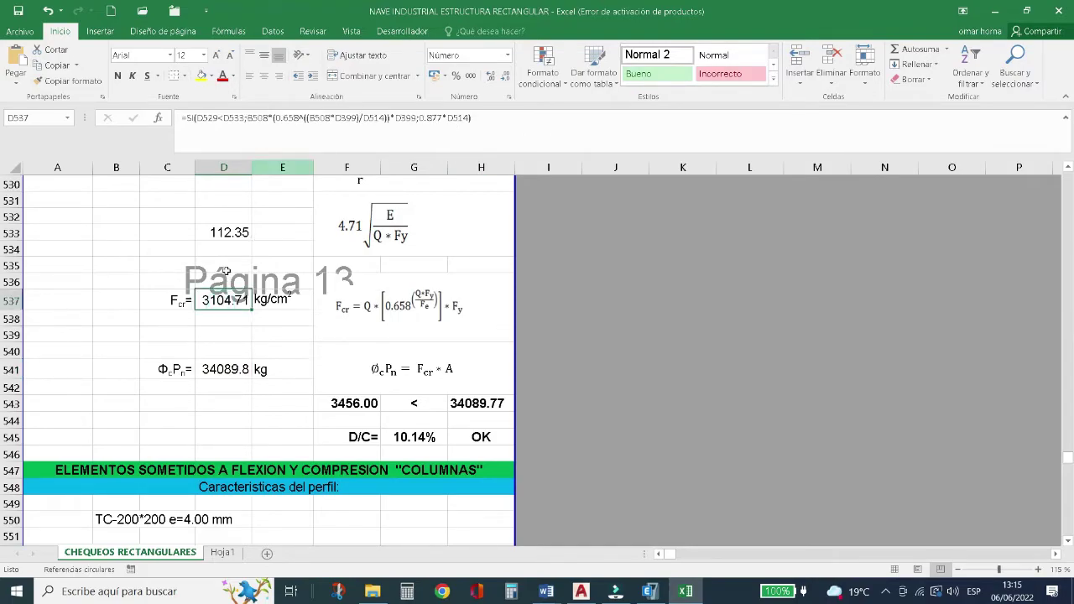
{"action": "left_click", "coordinate": [225, 368]}
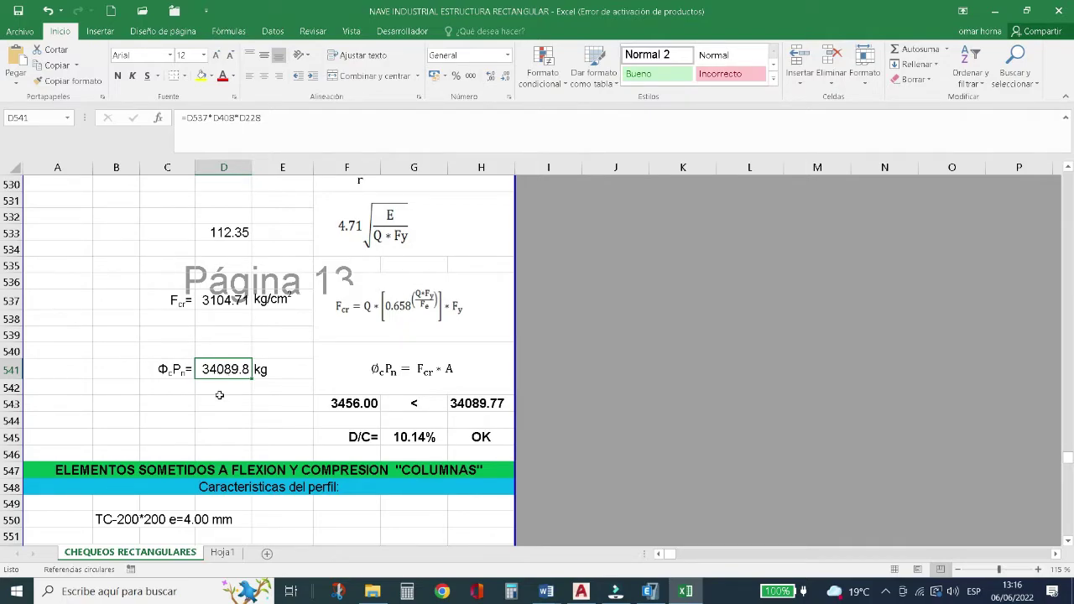
{"action": "key", "text": "alt+Tab"}
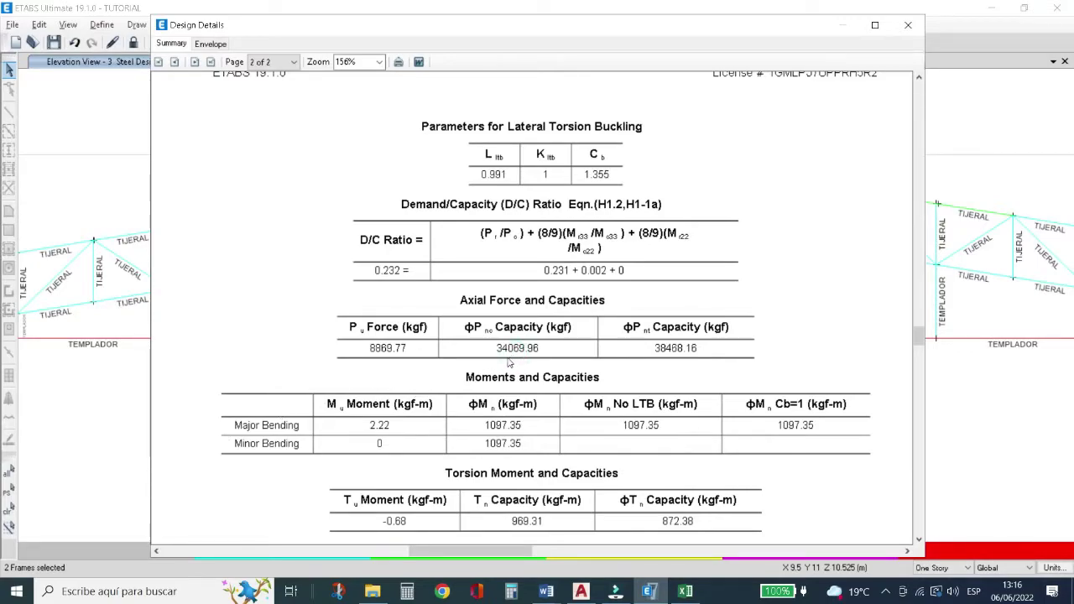
{"action": "key", "text": "alt+Tab"}
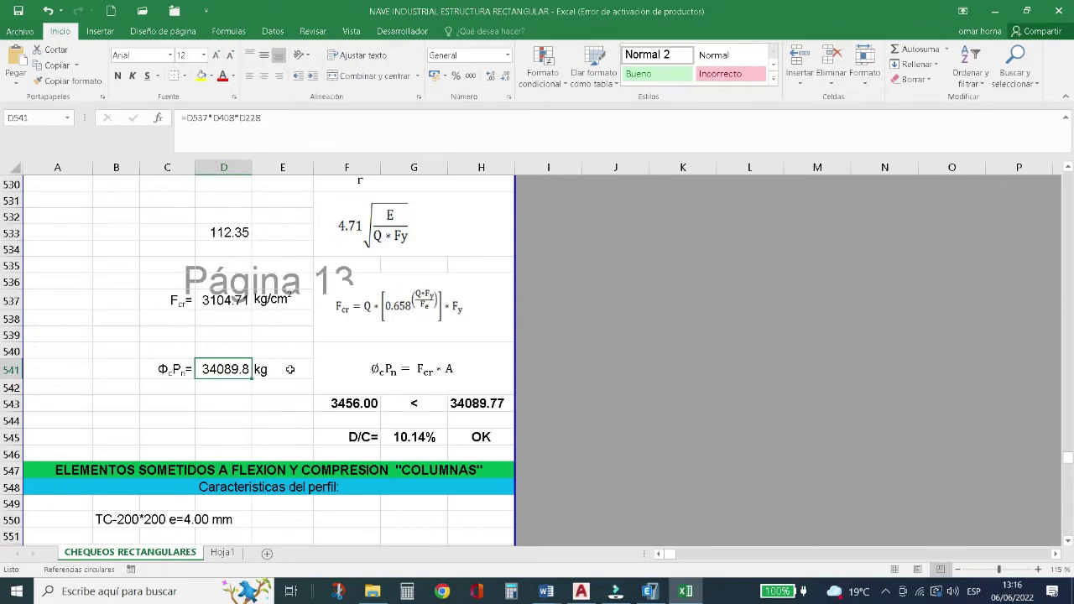
{"action": "scroll", "coordinate": [289, 369], "scroll_direction": "down", "scroll_amount": 2}
{"action": "scroll", "coordinate": [289, 370], "scroll_direction": "down", "scroll_amount": 1}
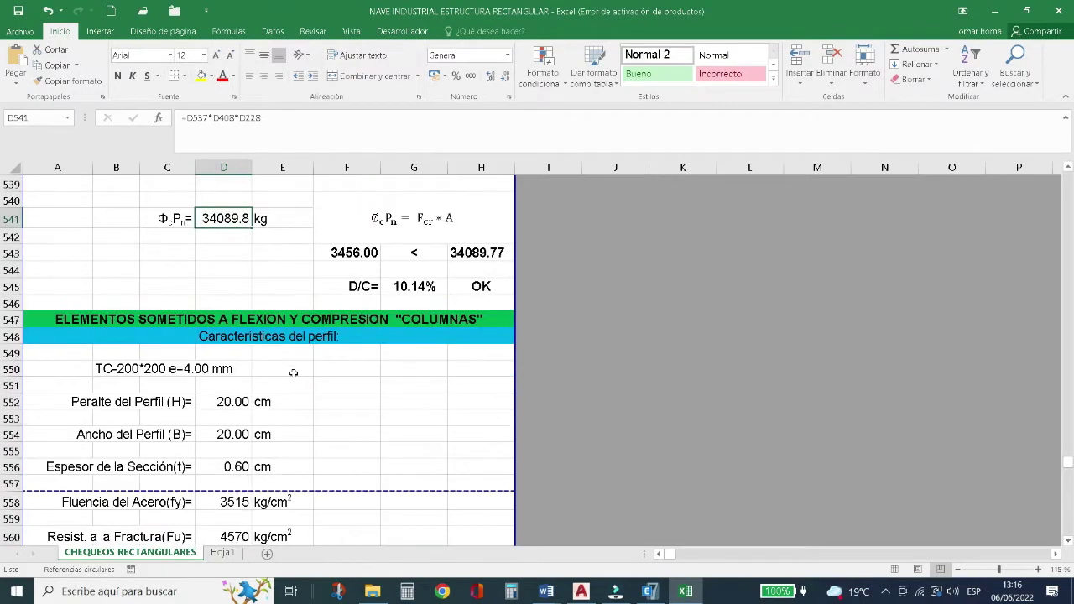
Switch to ETABS and close B93's design details and steel stress check information.
{"action": "key", "text": "alt+Tab"}
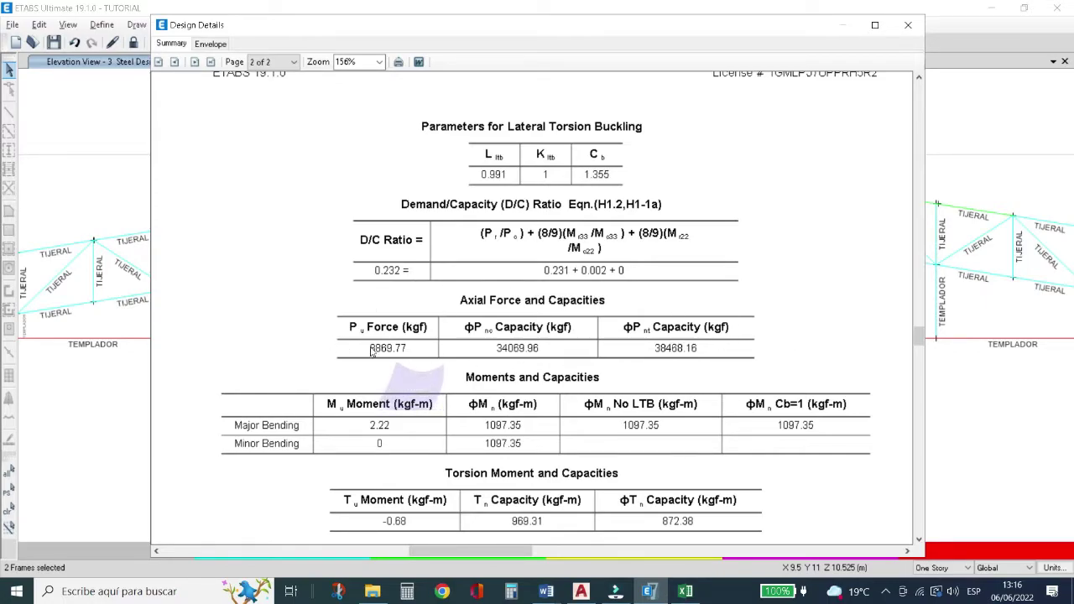
{"action": "left_click", "coordinate": [908, 26]}
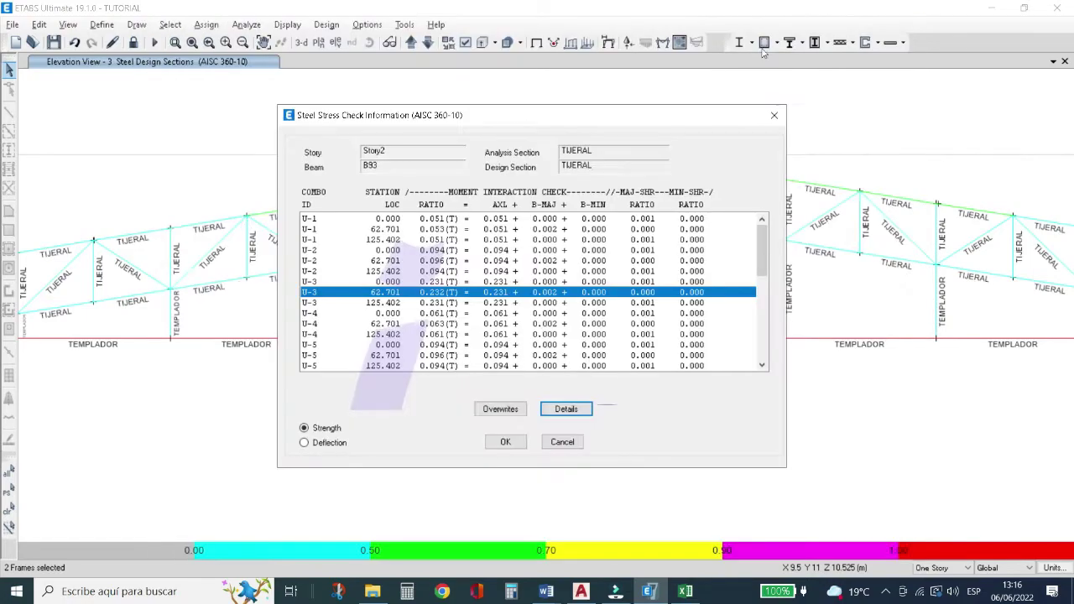
{"action": "left_click", "coordinate": [776, 115]}
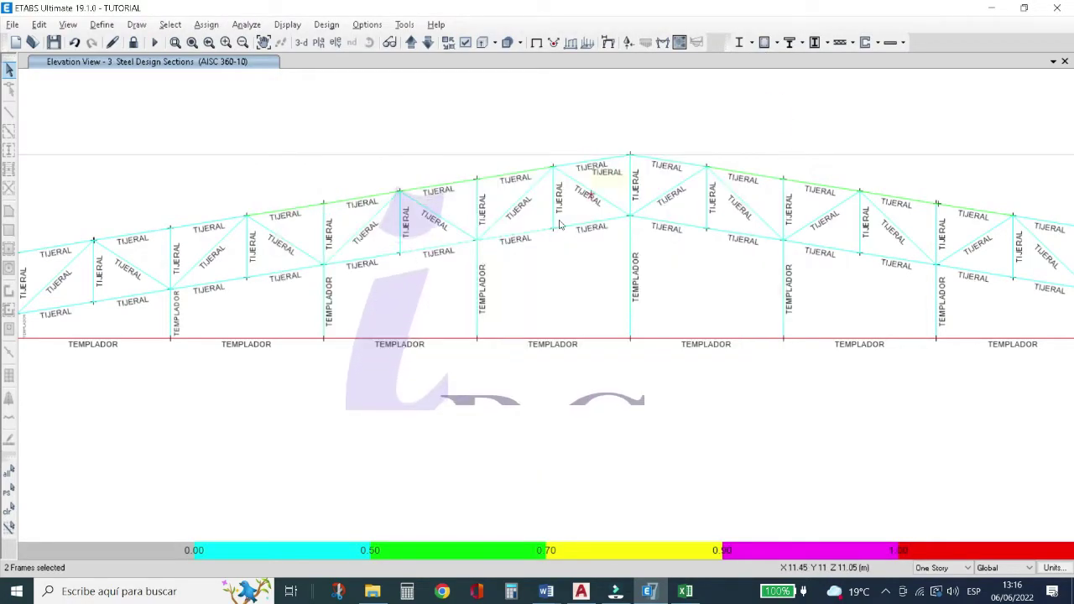
Open the steel design report of upper-chord truss member B113 for combo U-3 and check its length L.
{"action": "right_click", "coordinate": [445, 184]}
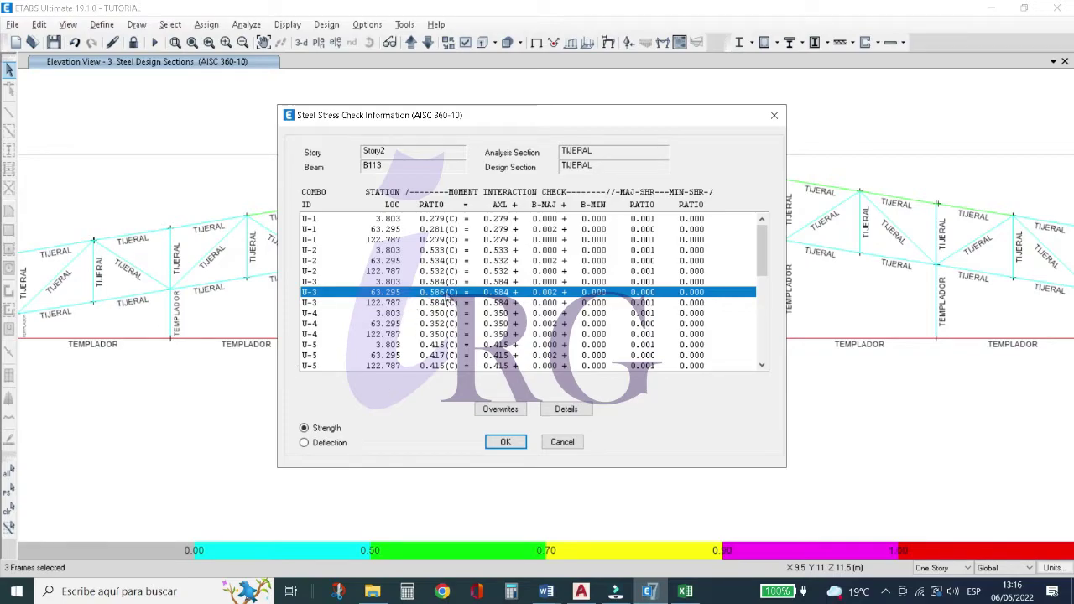
{"action": "left_click", "coordinate": [560, 409]}
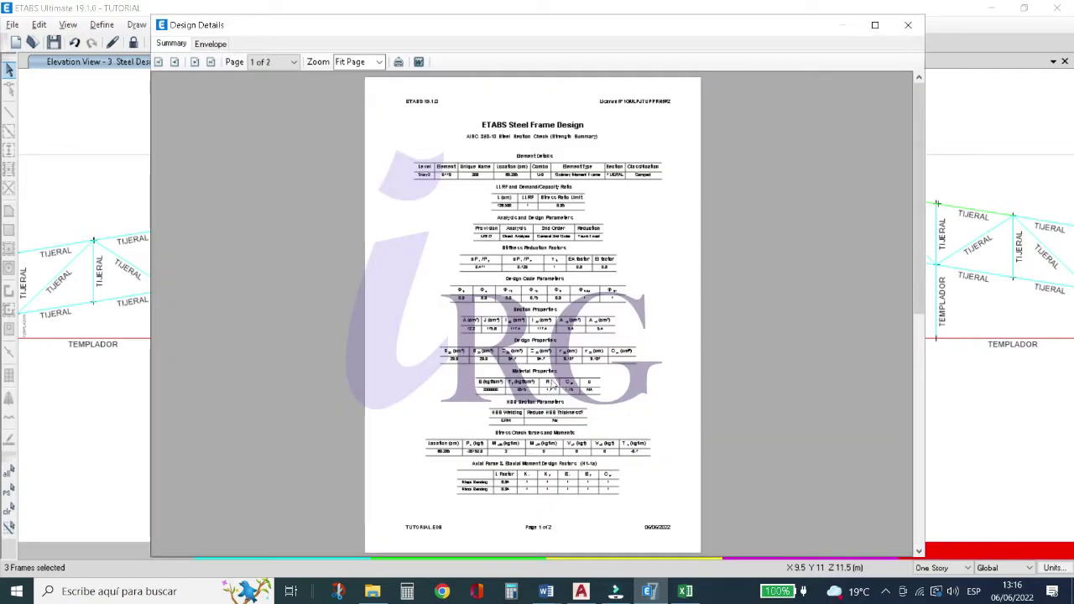
{"action": "scroll", "coordinate": [470, 330], "scroll_direction": "up", "scroll_amount": 2, "text": "ctrl"}
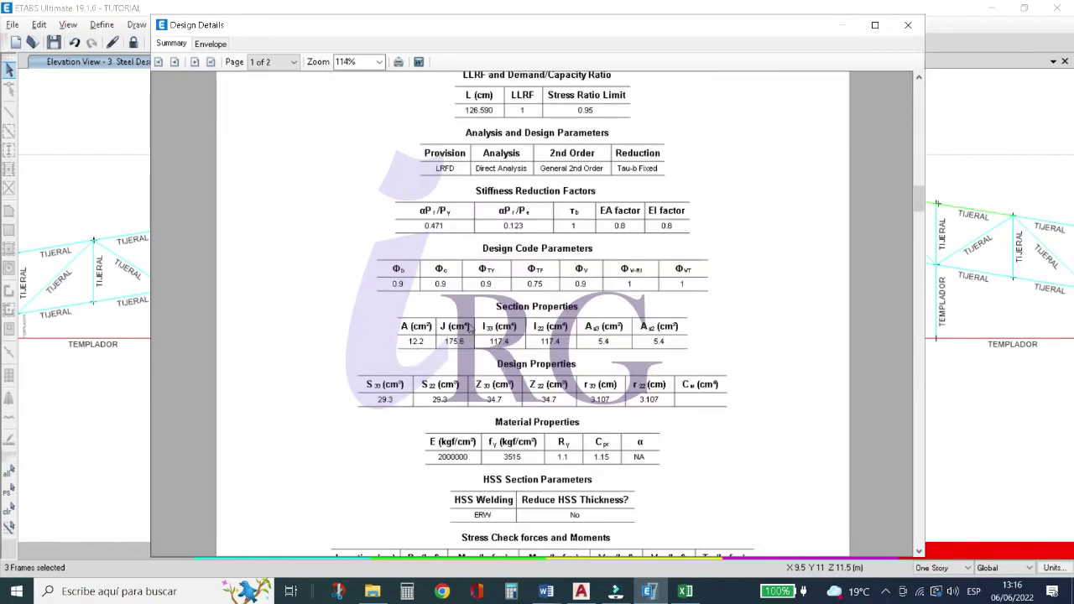
{"action": "scroll", "coordinate": [470, 329], "scroll_direction": "up", "scroll_amount": 3}
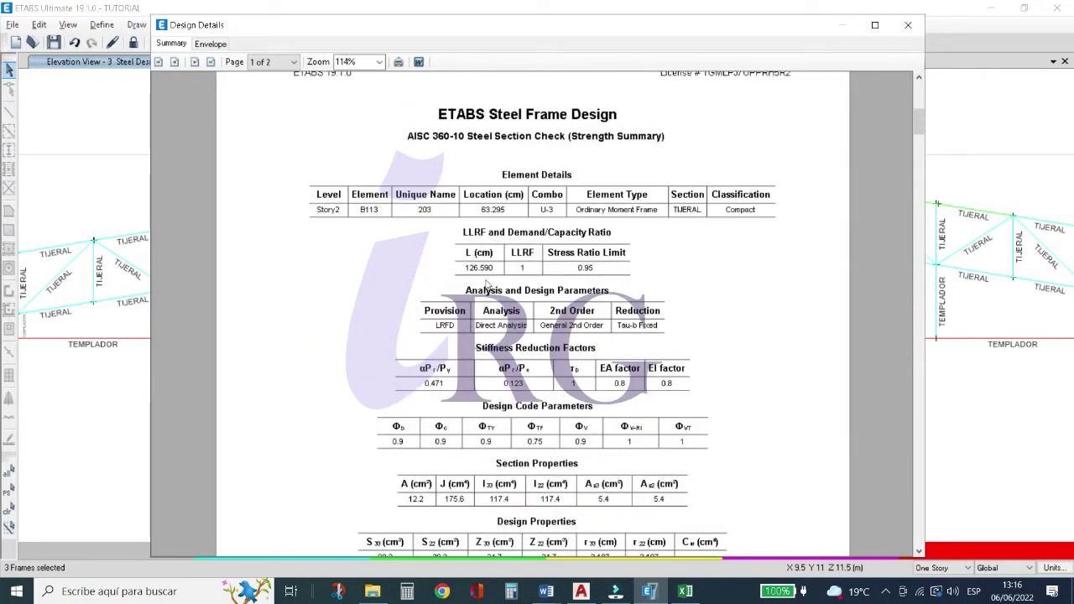
Examine B113's section properties, stress check forces, D/C ratio and axial capacities in its steel design report.
{"action": "scroll", "coordinate": [478, 327], "scroll_direction": "down", "scroll_amount": 7}
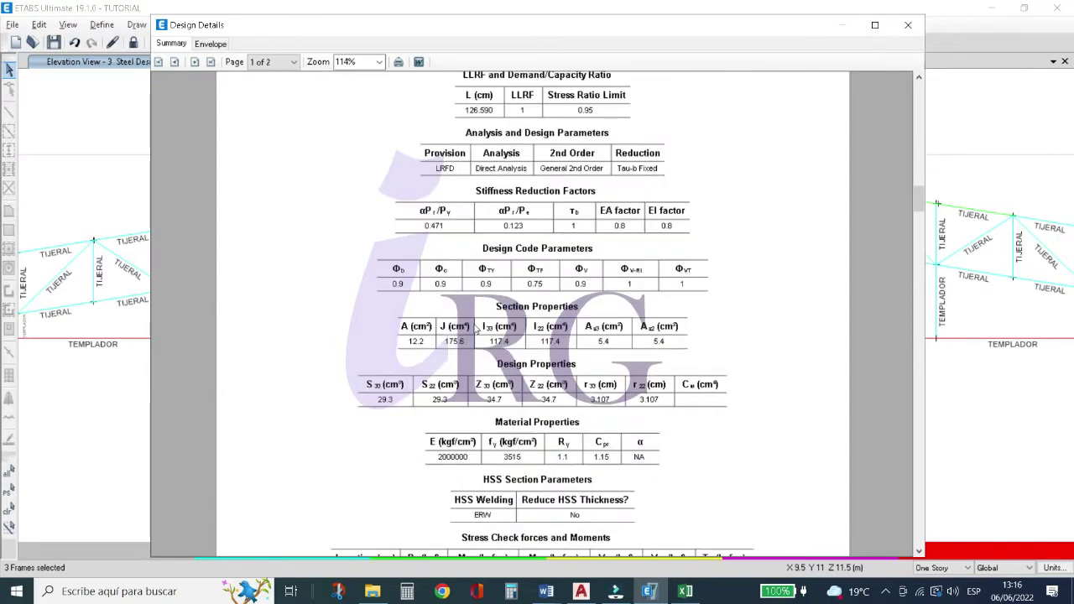
{"action": "scroll", "coordinate": [475, 329], "scroll_direction": "up", "scroll_amount": 2}
{"action": "scroll", "coordinate": [475, 329], "scroll_direction": "down", "scroll_amount": 5}
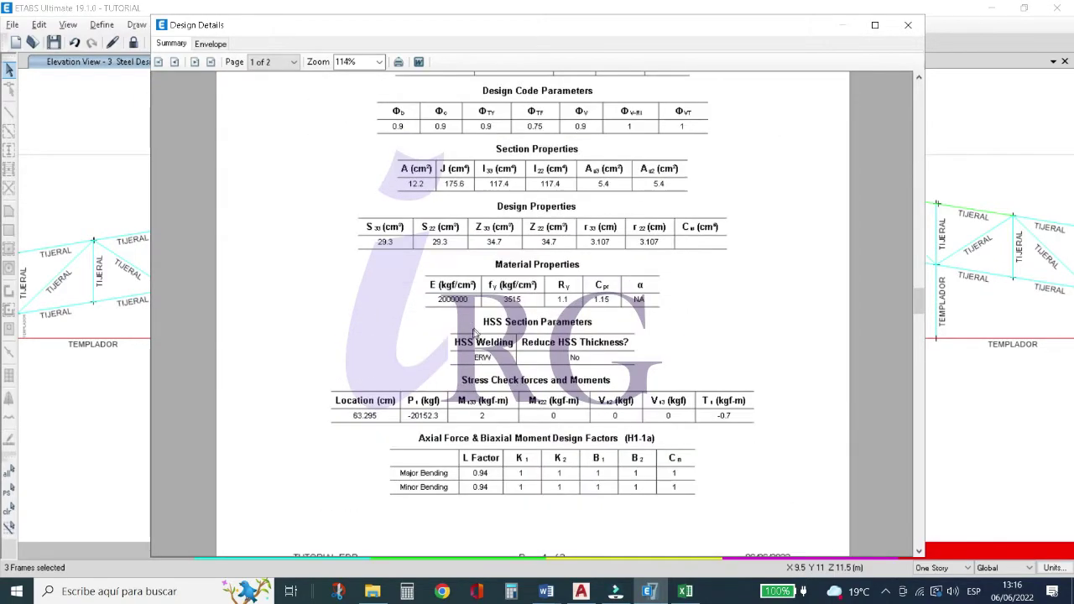
{"action": "scroll", "coordinate": [472, 328], "scroll_direction": "up", "scroll_amount": 1}
{"action": "scroll", "coordinate": [472, 327], "scroll_direction": "up", "scroll_amount": 3}
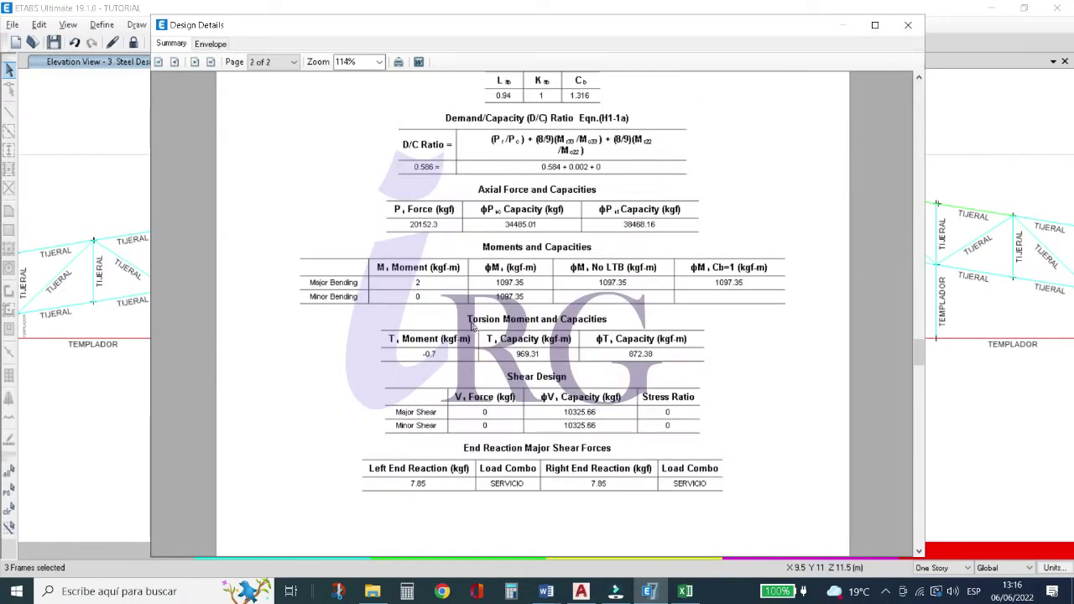
{"action": "scroll", "coordinate": [468, 267], "scroll_direction": "up", "scroll_amount": 1, "text": "ctrl"}
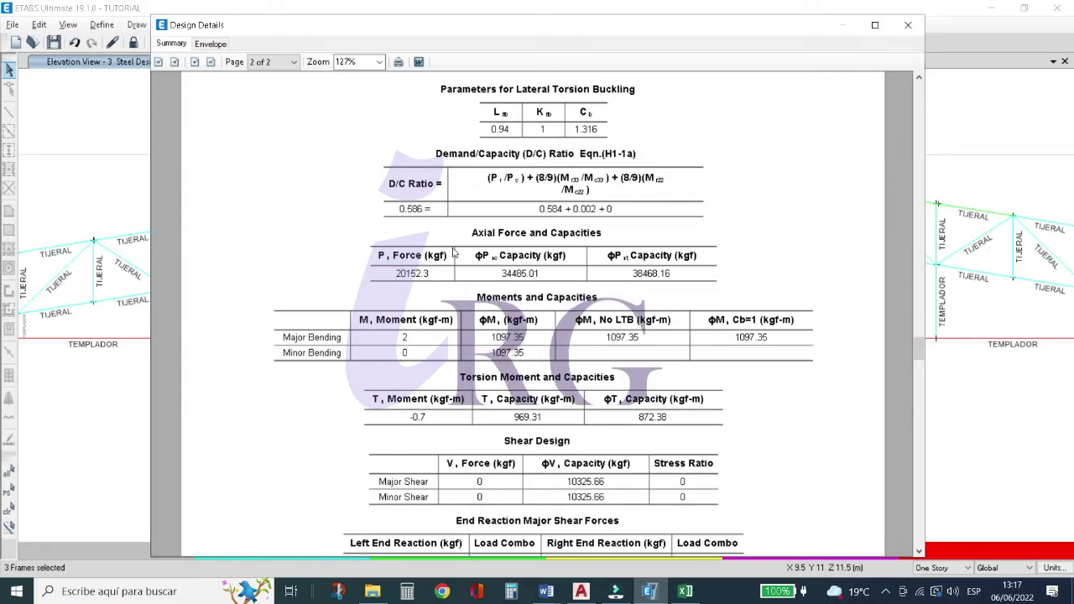
Close B113's design report and stress check, and view and dismiss the stress check of lower-chord truss member B93.
{"action": "left_click", "coordinate": [908, 24]}
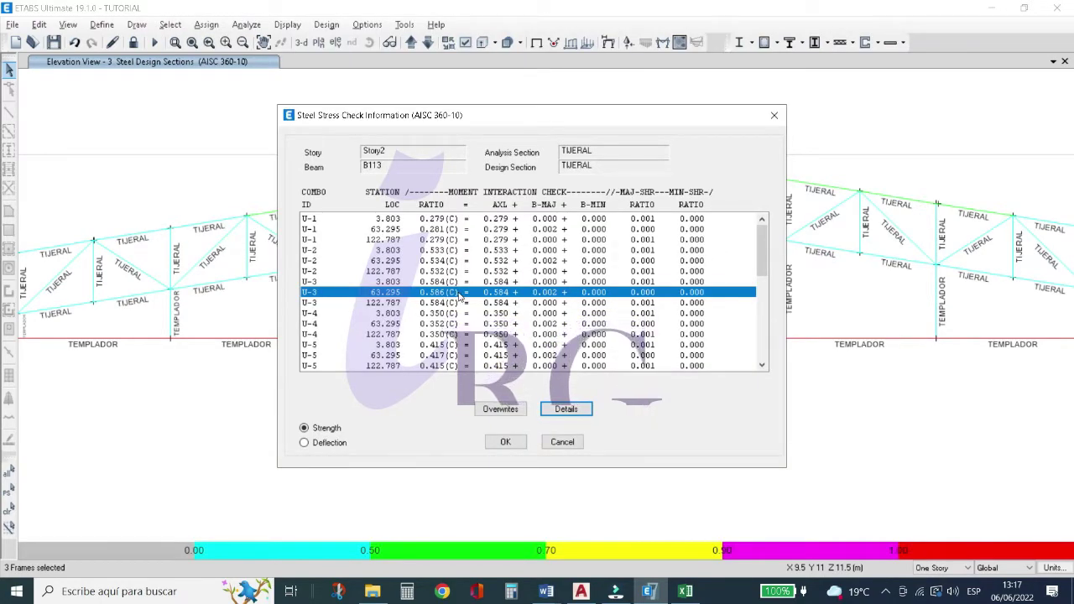
{"action": "left_click", "coordinate": [777, 116]}
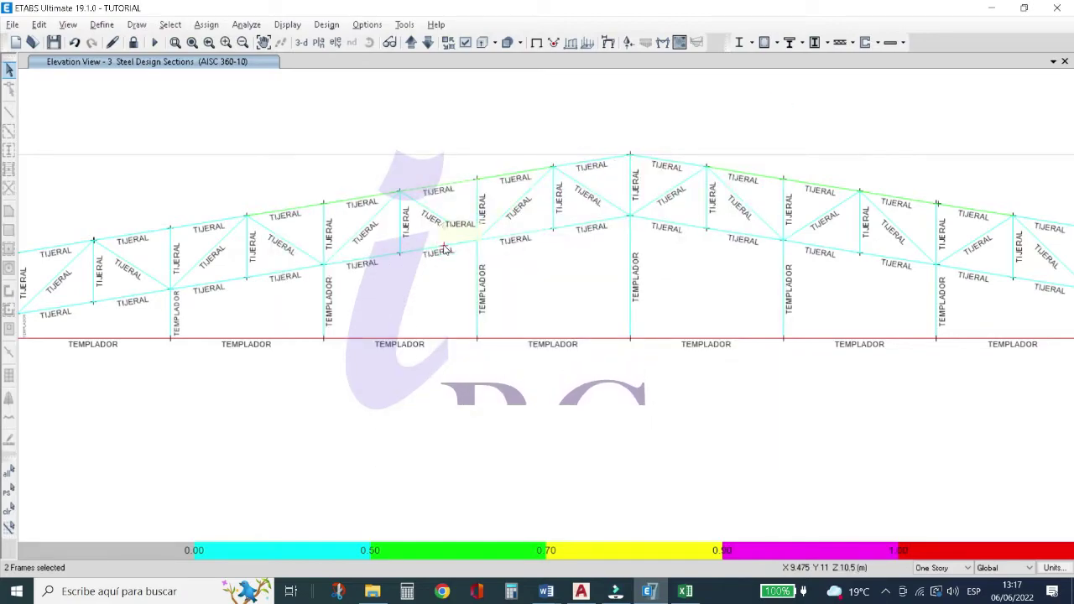
{"action": "right_click", "coordinate": [445, 249]}
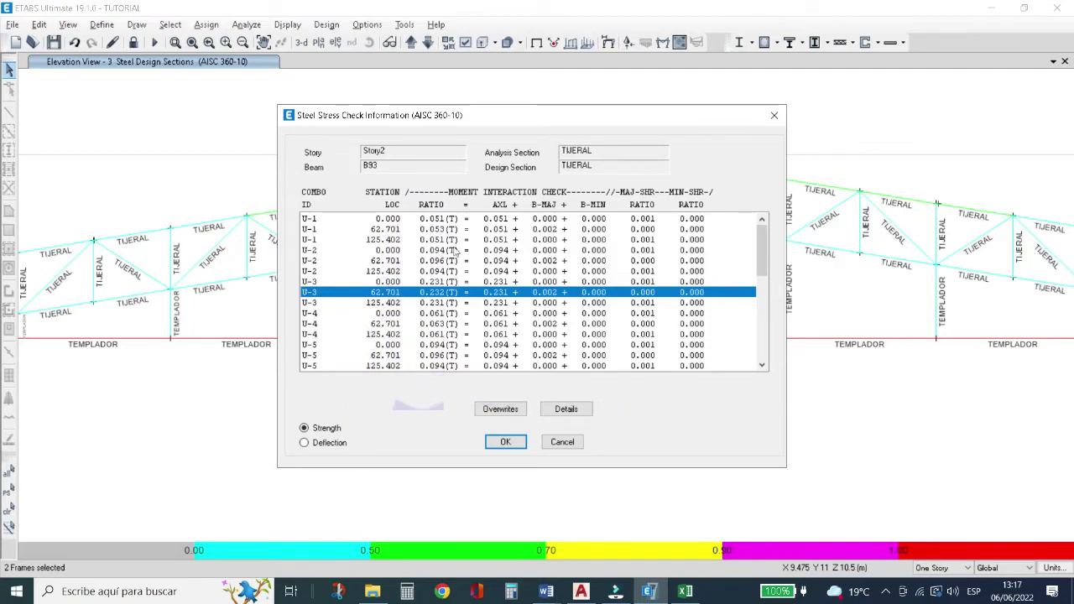
{"action": "left_click", "coordinate": [505, 442]}
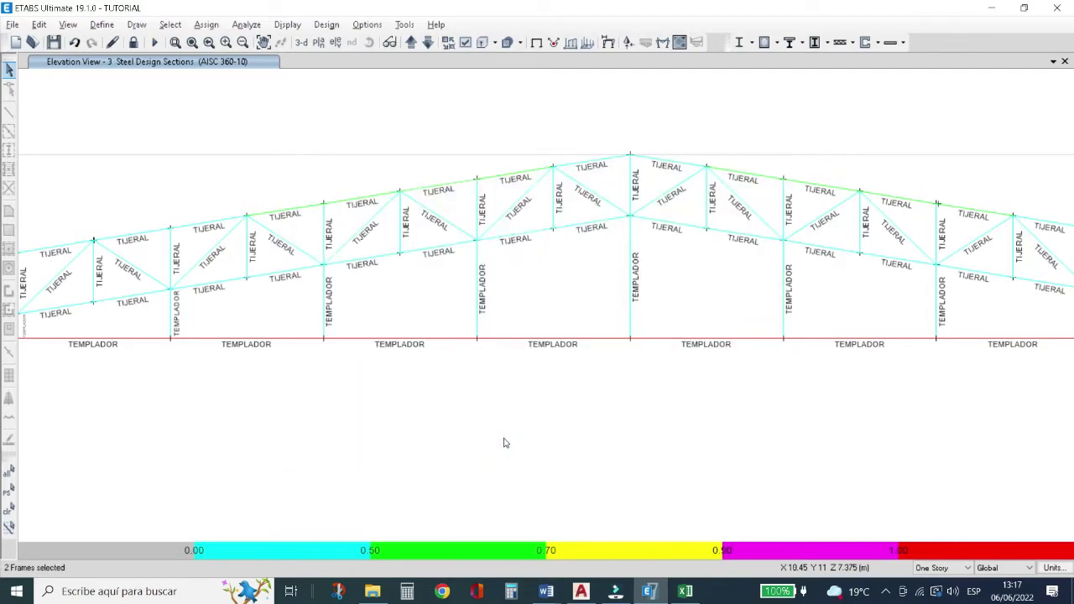
Open the steel design report of COL column C68 on grid A for combo U-10 and check its section classification.
{"action": "scroll", "coordinate": [504, 443], "scroll_direction": "down", "scroll_amount": 2}
{"action": "scroll", "coordinate": [434, 470], "scroll_direction": "down", "scroll_amount": 2}
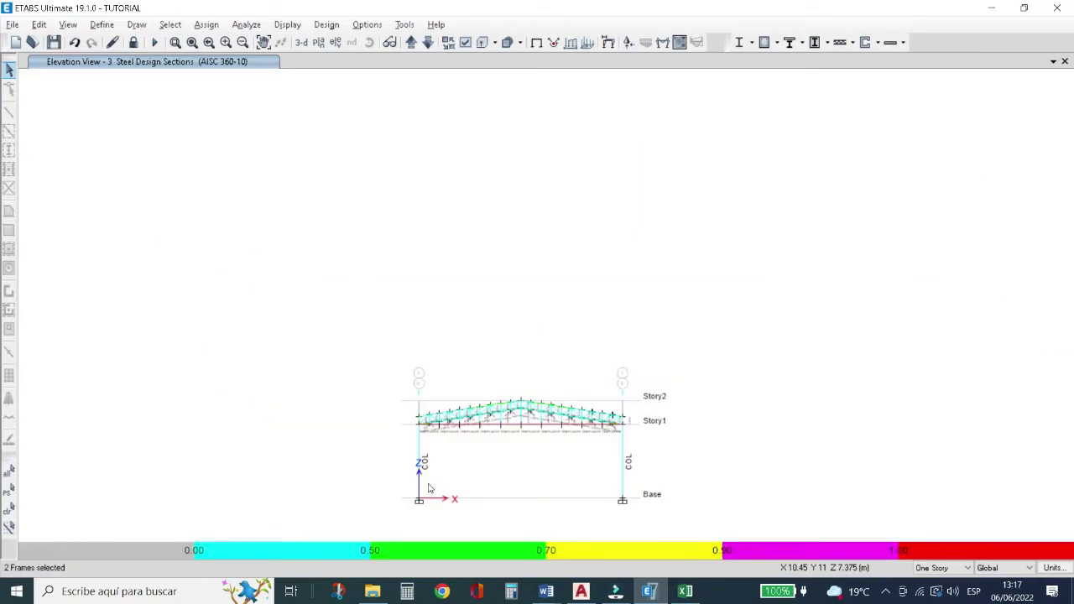
{"action": "scroll", "coordinate": [428, 489], "scroll_direction": "up", "scroll_amount": 2}
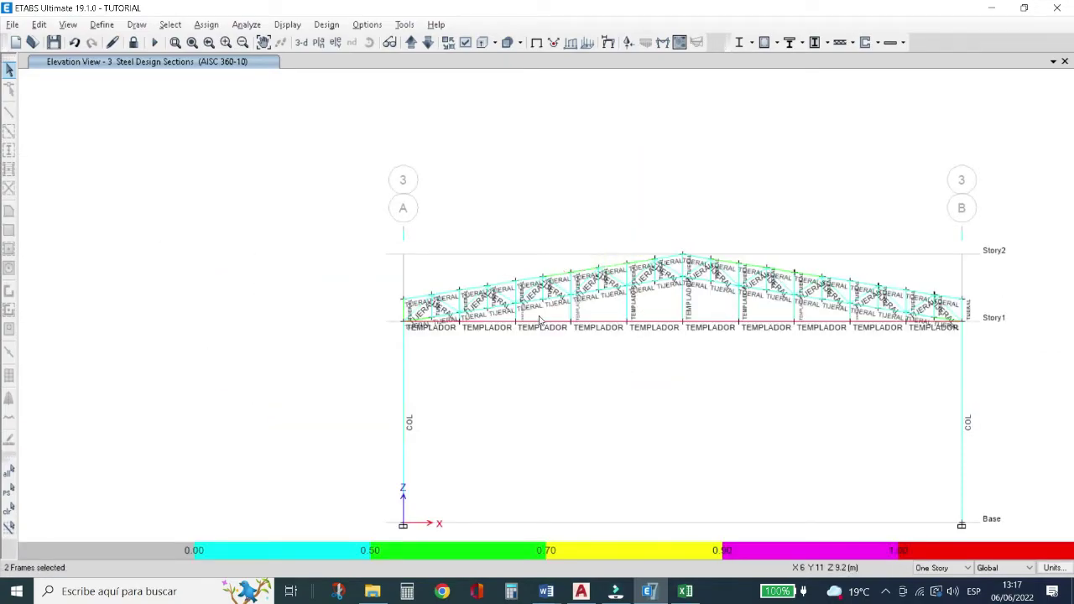
{"action": "left_click", "coordinate": [404, 400]}
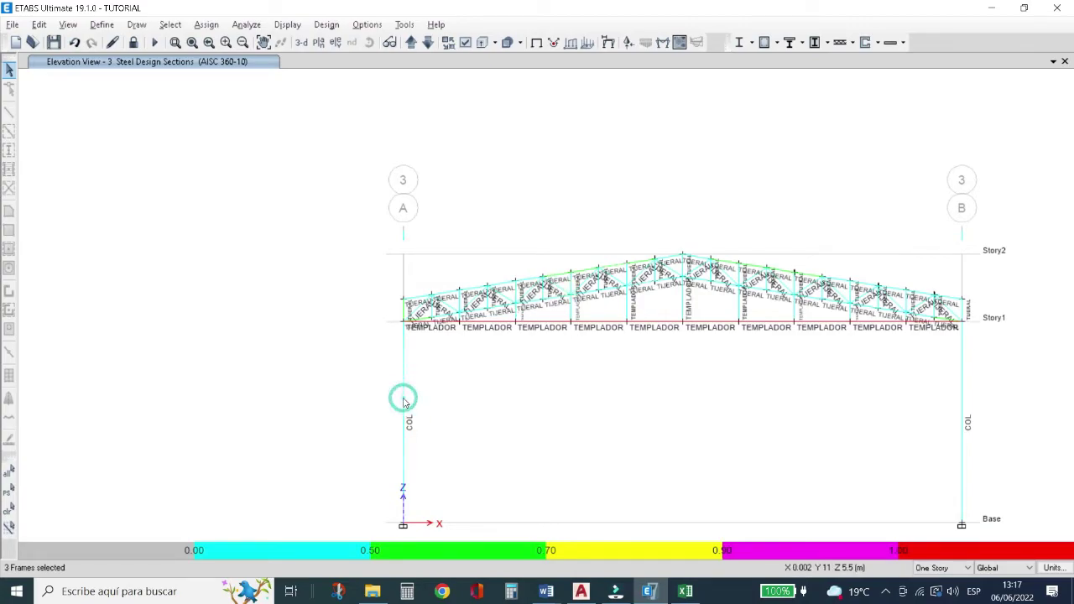
{"action": "right_click", "coordinate": [404, 400]}
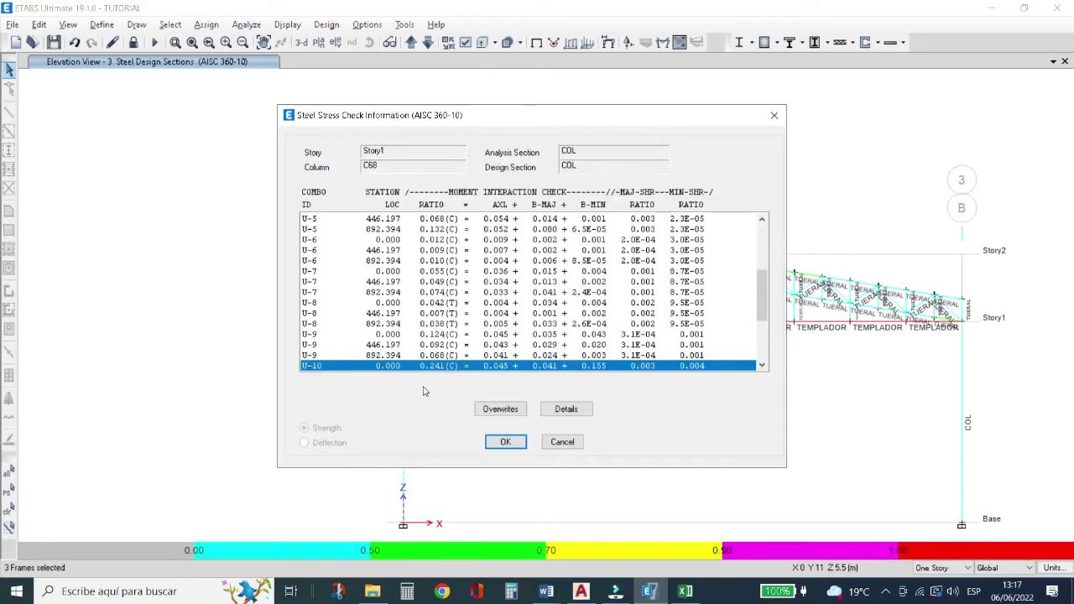
{"action": "left_click", "coordinate": [555, 409]}
{"action": "left_click", "coordinate": [564, 409]}
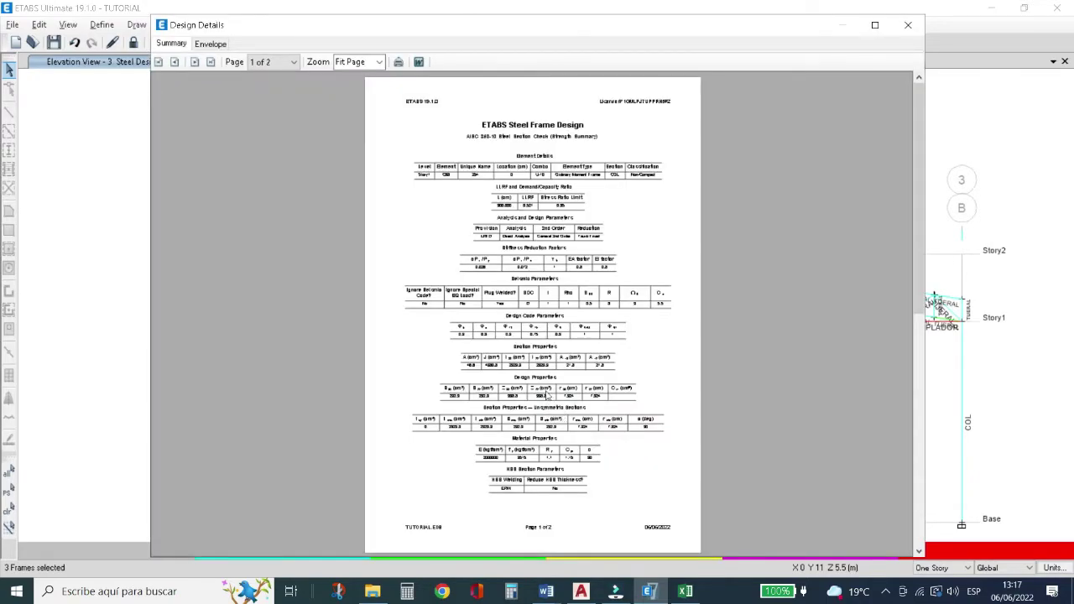
{"action": "scroll", "coordinate": [547, 401], "scroll_direction": "up", "scroll_amount": 3, "text": "ctrl"}
{"action": "scroll", "coordinate": [562, 385], "scroll_direction": "up", "scroll_amount": 3}
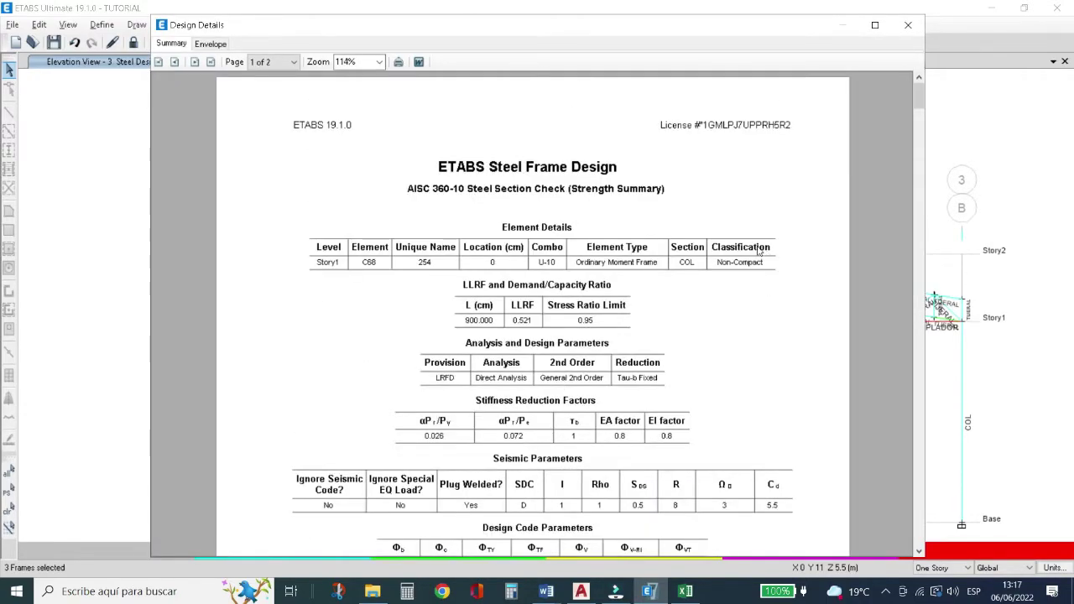
Switch to Excel and review the column profile's dimensions, static properties and slenderness limits, plus the classification formula in F589.
{"action": "left_click", "coordinate": [685, 591]}
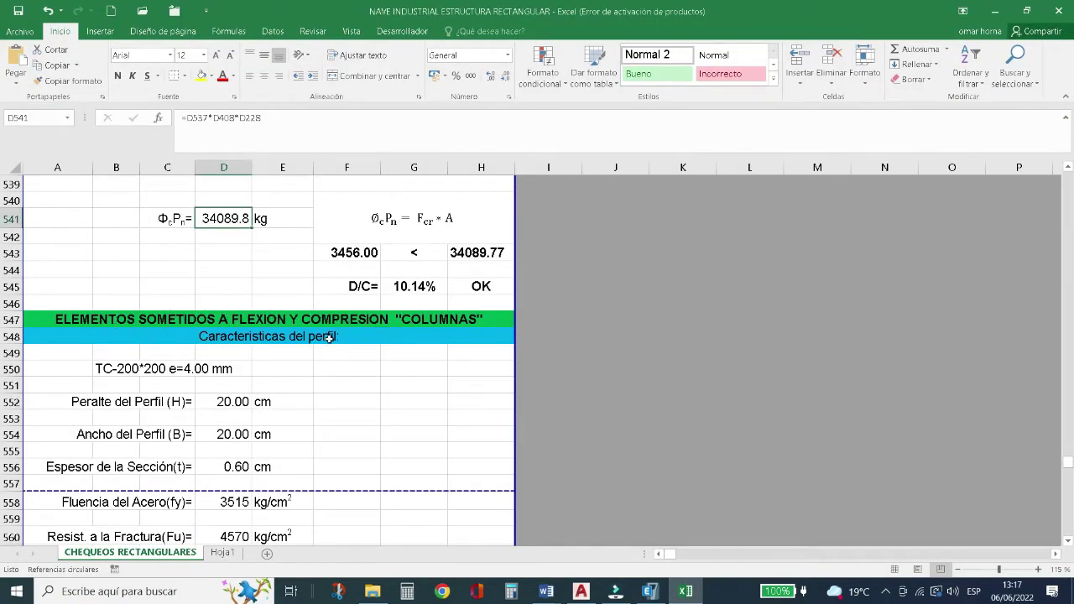
{"action": "scroll", "coordinate": [297, 387], "scroll_direction": "down", "scroll_amount": 1}
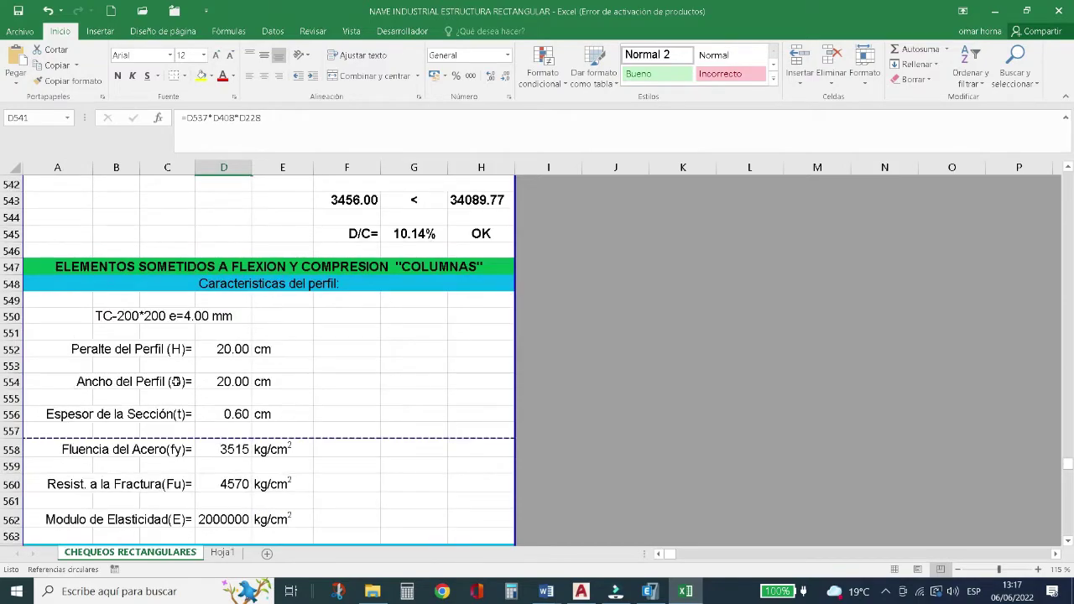
{"action": "scroll", "coordinate": [176, 383], "scroll_direction": "down", "scroll_amount": 3}
{"action": "scroll", "coordinate": [183, 382], "scroll_direction": "down", "scroll_amount": 3}
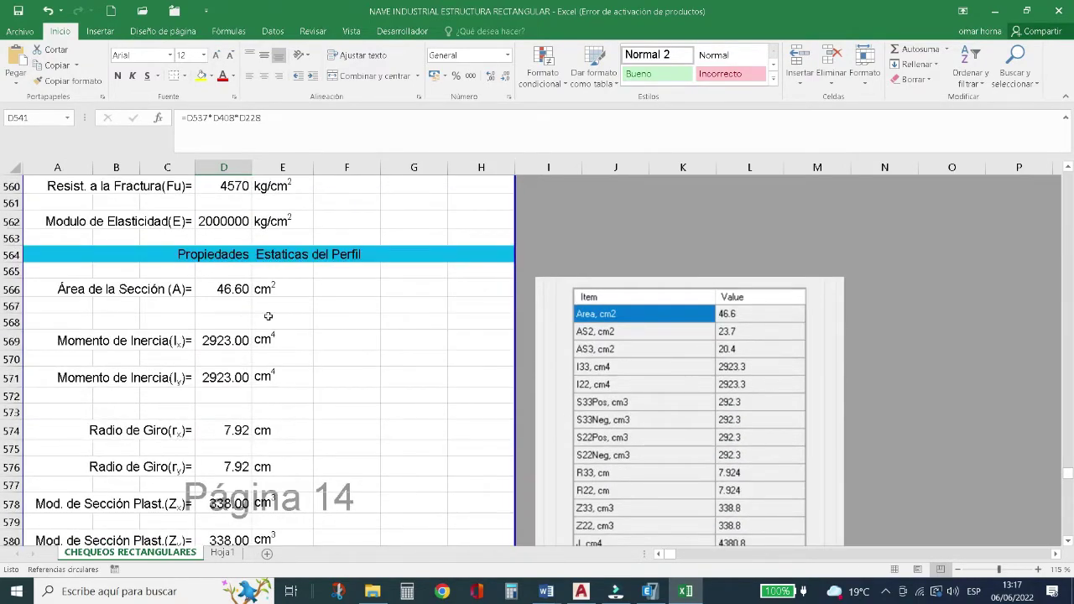
{"action": "scroll", "coordinate": [357, 296], "scroll_direction": "down", "scroll_amount": 2}
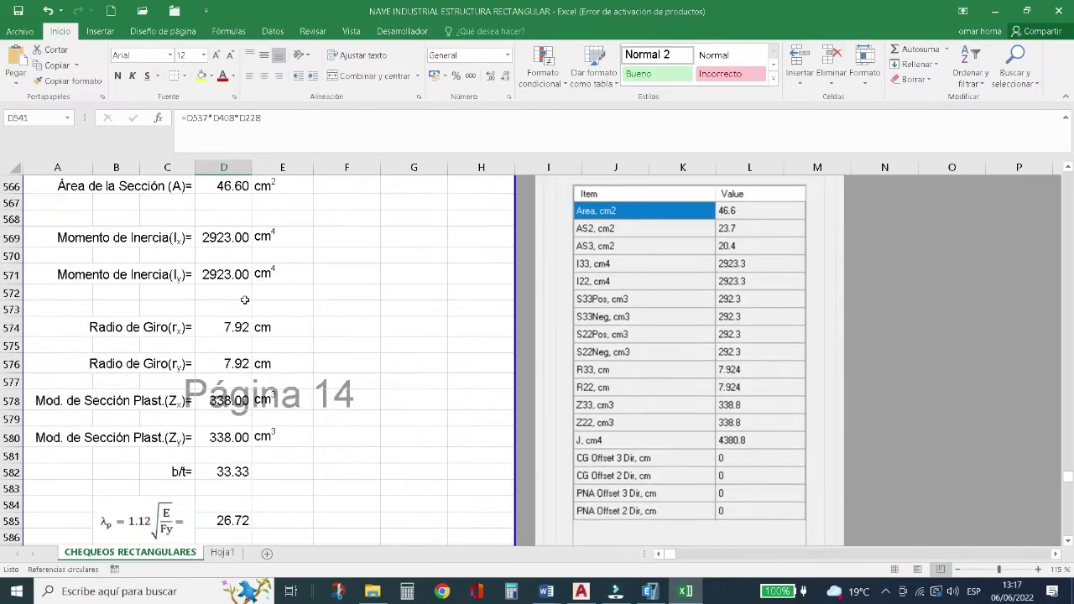
{"action": "scroll", "coordinate": [239, 294], "scroll_direction": "down", "scroll_amount": 2}
{"action": "scroll", "coordinate": [262, 331], "scroll_direction": "down", "scroll_amount": 2}
{"action": "left_click", "coordinate": [381, 371]}
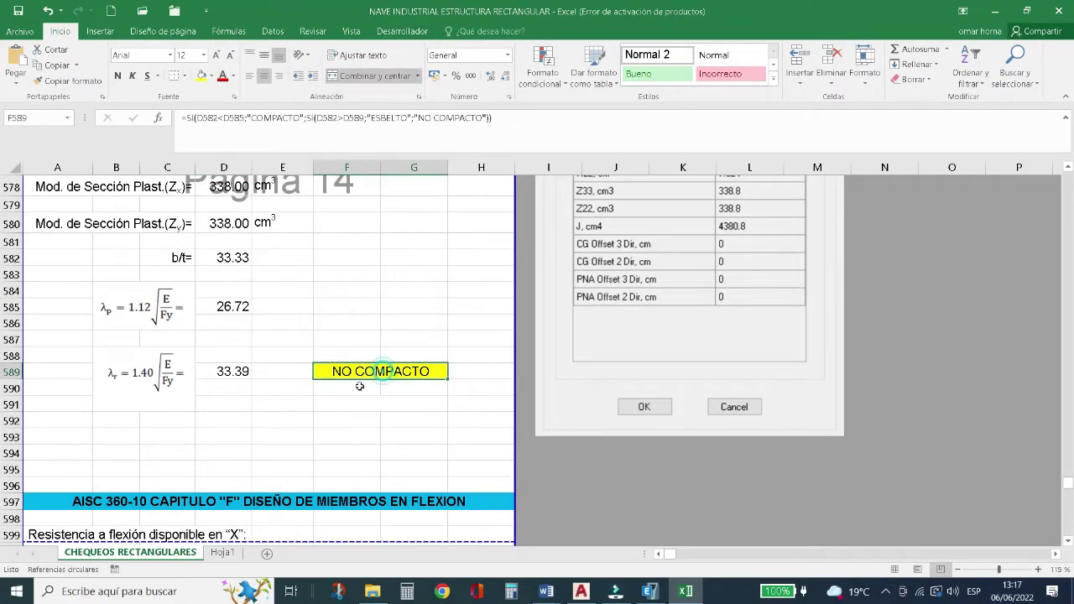
Check the b/t formula in D582 against the profile width and thickness cells it references, leaving the formula unedited.
{"action": "scroll", "coordinate": [318, 389], "scroll_direction": "up", "scroll_amount": 1}
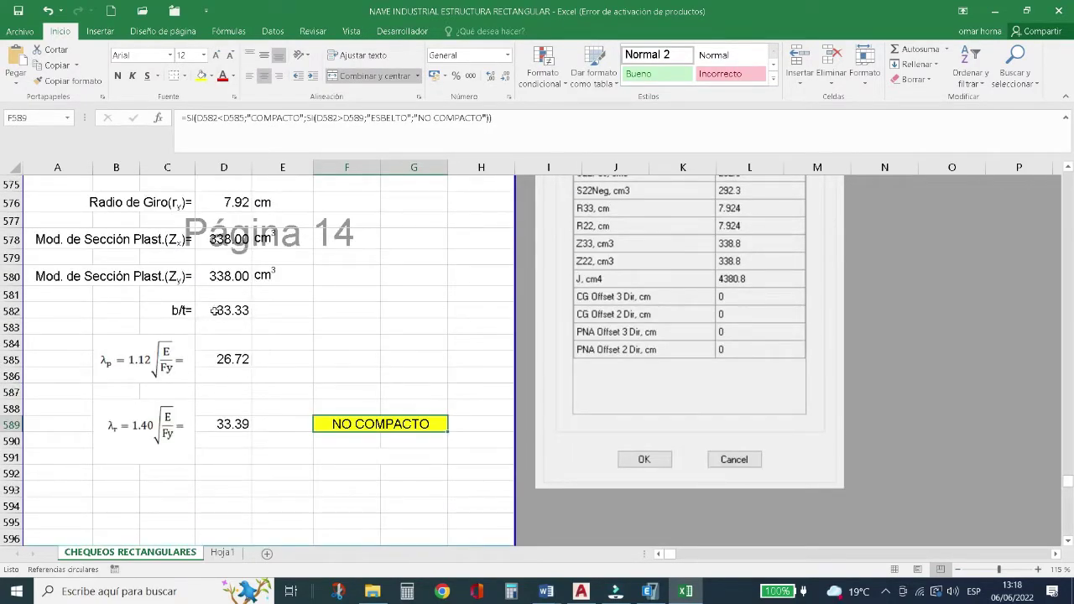
{"action": "double_click", "coordinate": [217, 314]}
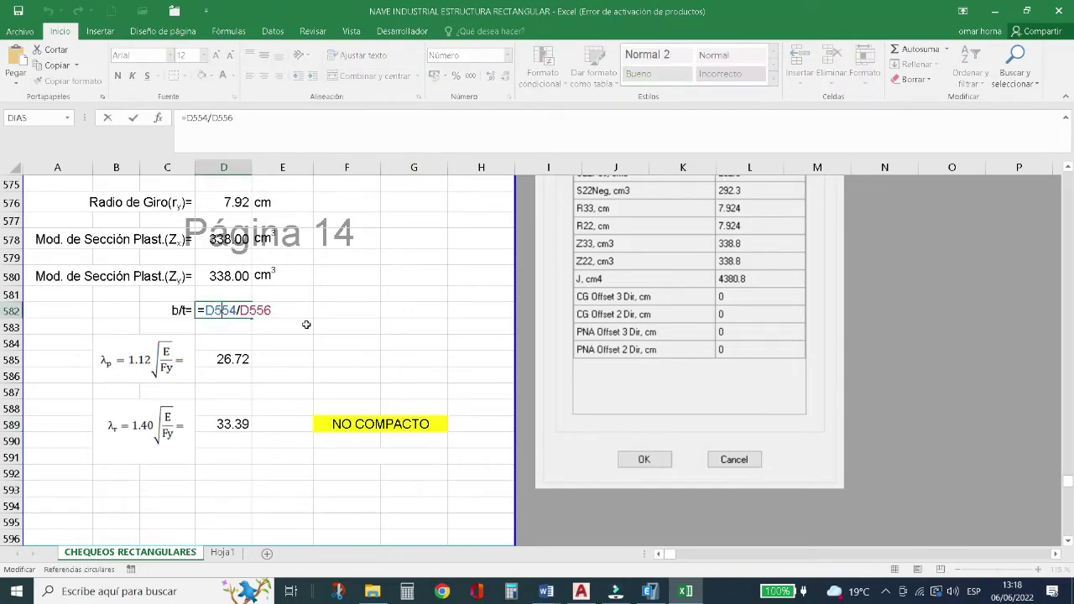
{"action": "scroll", "coordinate": [306, 329], "scroll_direction": "up", "scroll_amount": 4}
{"action": "scroll", "coordinate": [307, 330], "scroll_direction": "up", "scroll_amount": 6}
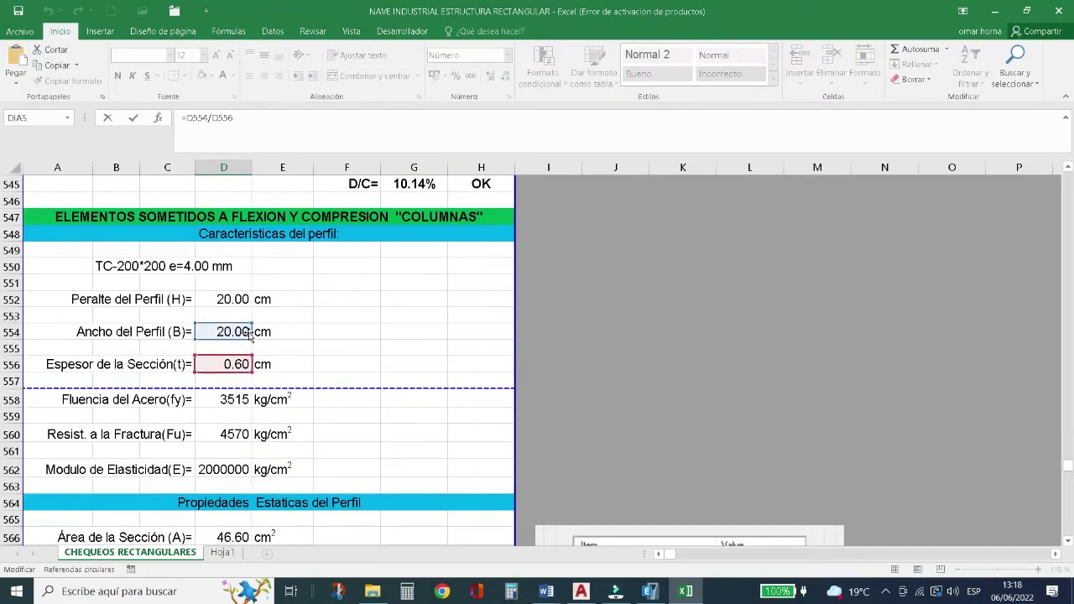
{"action": "scroll", "coordinate": [376, 353], "scroll_direction": "down", "scroll_amount": 5}
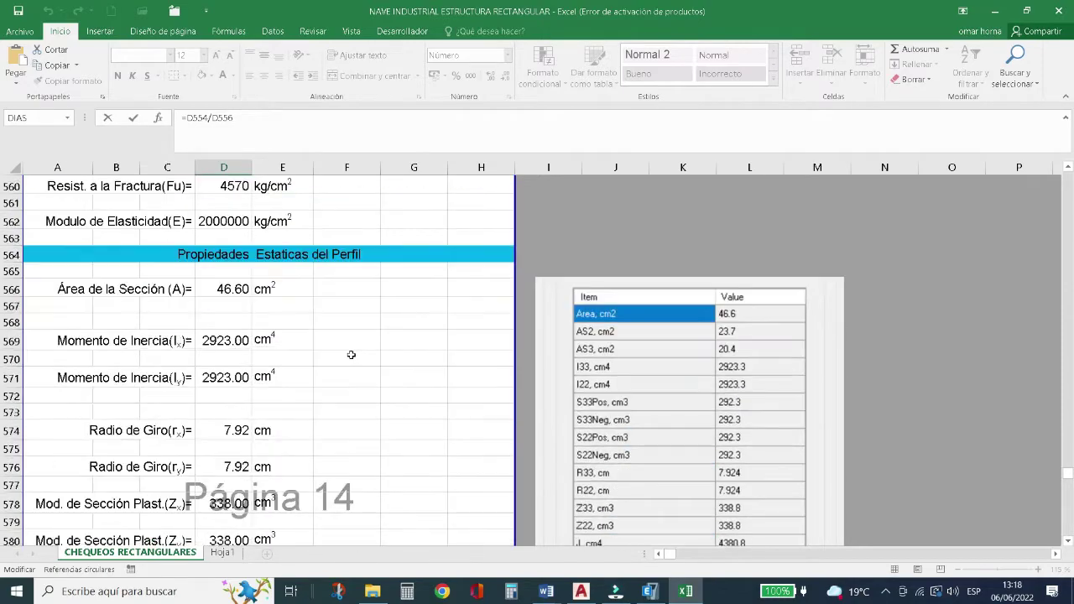
{"action": "key", "text": "Escape"}
{"action": "scroll", "coordinate": [351, 355], "scroll_direction": "down", "scroll_amount": 6}
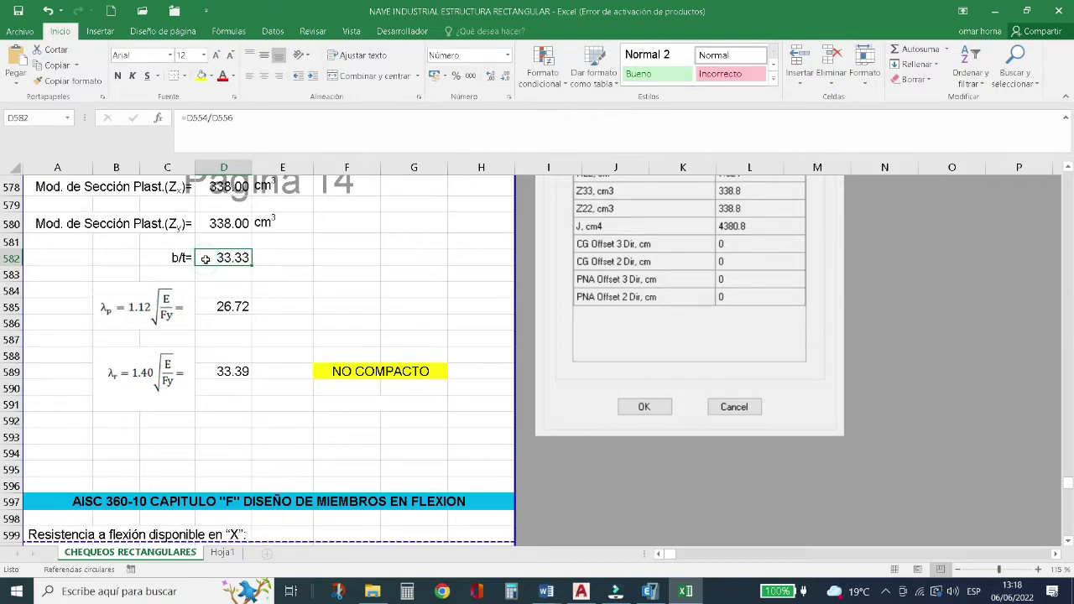
Test the section classification with a b/t value of 77 in D582, and undo the change.
{"action": "type", "text": "77"}
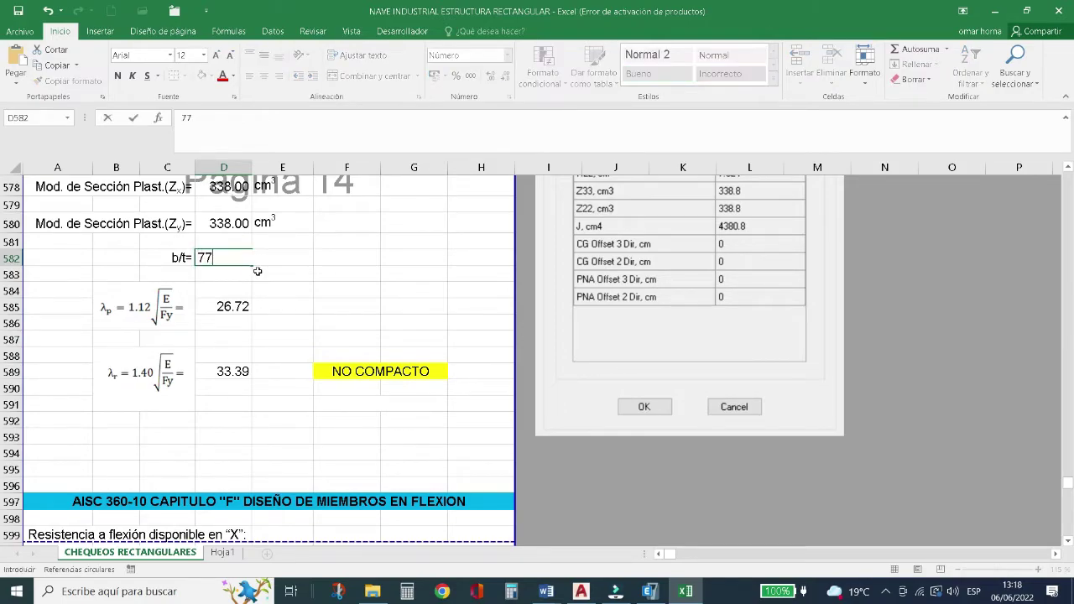
{"action": "left_click", "coordinate": [285, 275]}
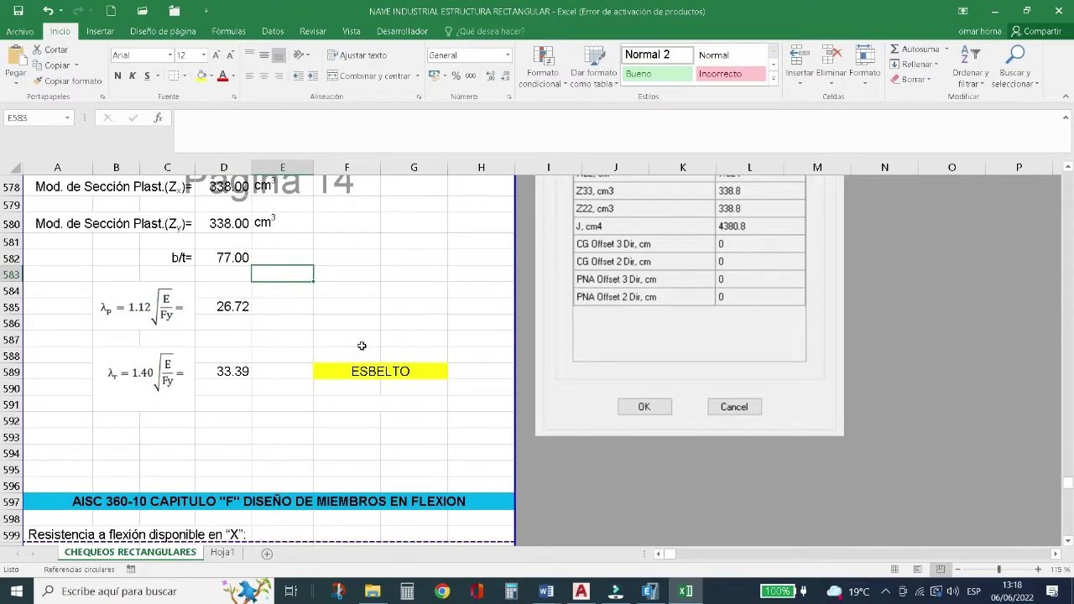
{"action": "key", "text": "ctrl+z"}
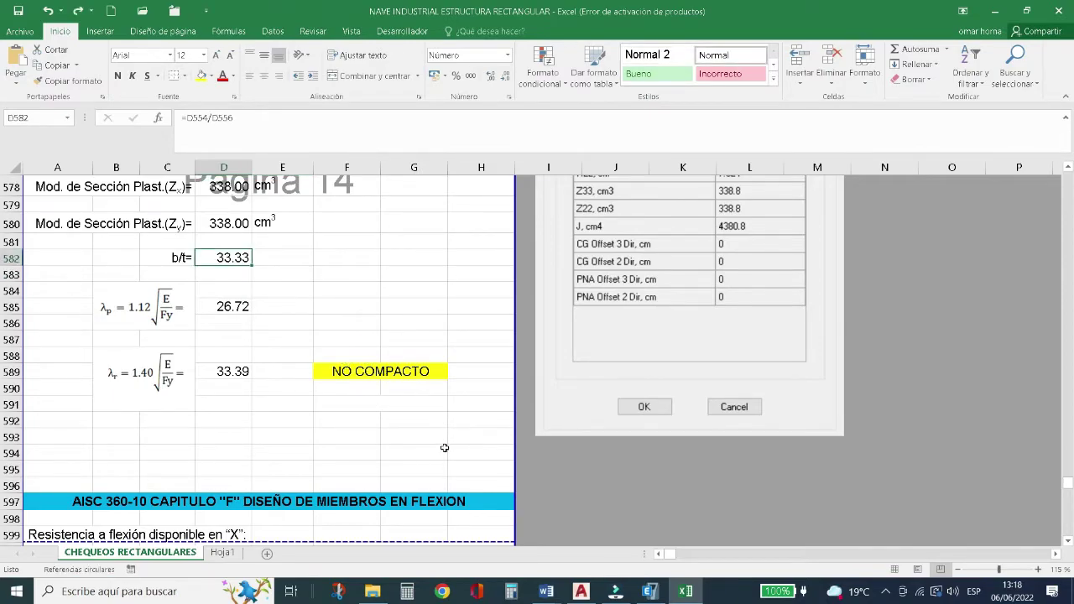
Compare C68's ETABS length, section properties, forces and capacities with the column's flexural strength section in Excel.
{"action": "key", "text": "alt+Tab"}
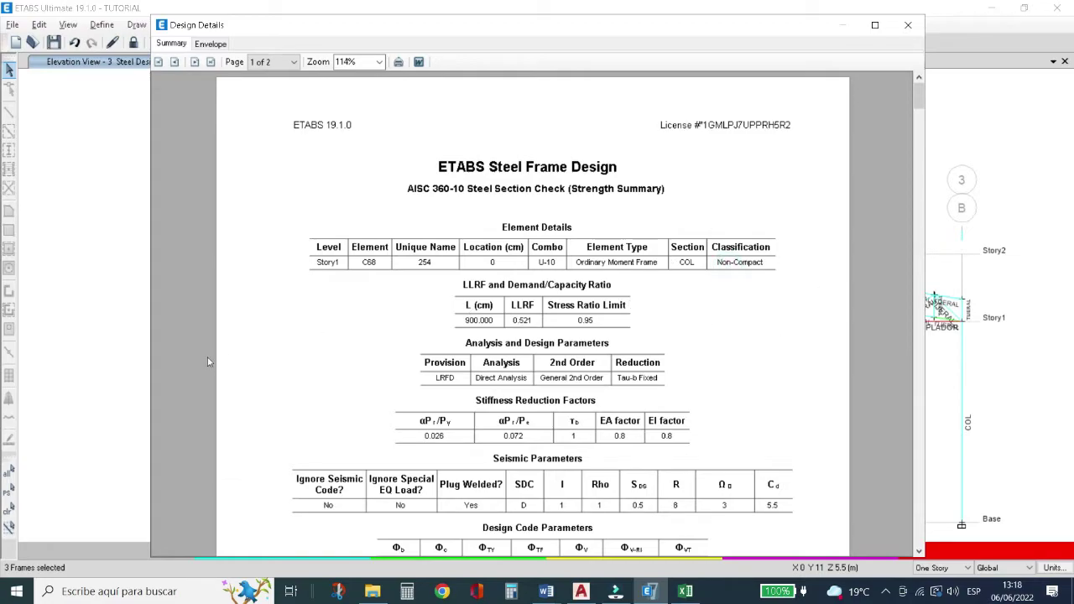
{"action": "scroll", "coordinate": [421, 457], "scroll_direction": "down", "scroll_amount": 3}
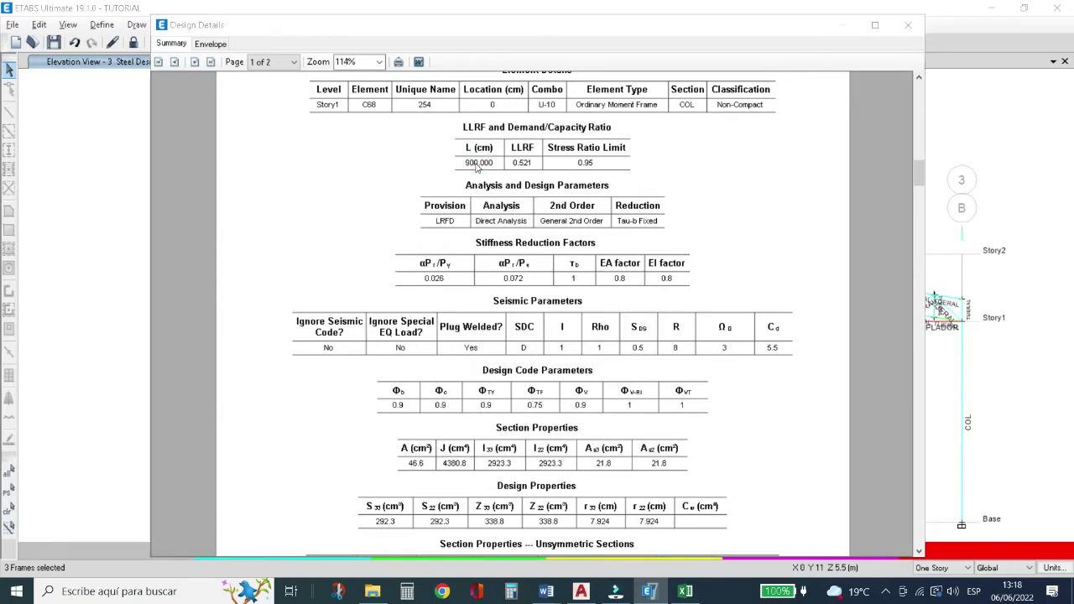
{"action": "key", "text": "alt+Tab"}
{"action": "scroll", "coordinate": [337, 320], "scroll_direction": "down", "scroll_amount": 3}
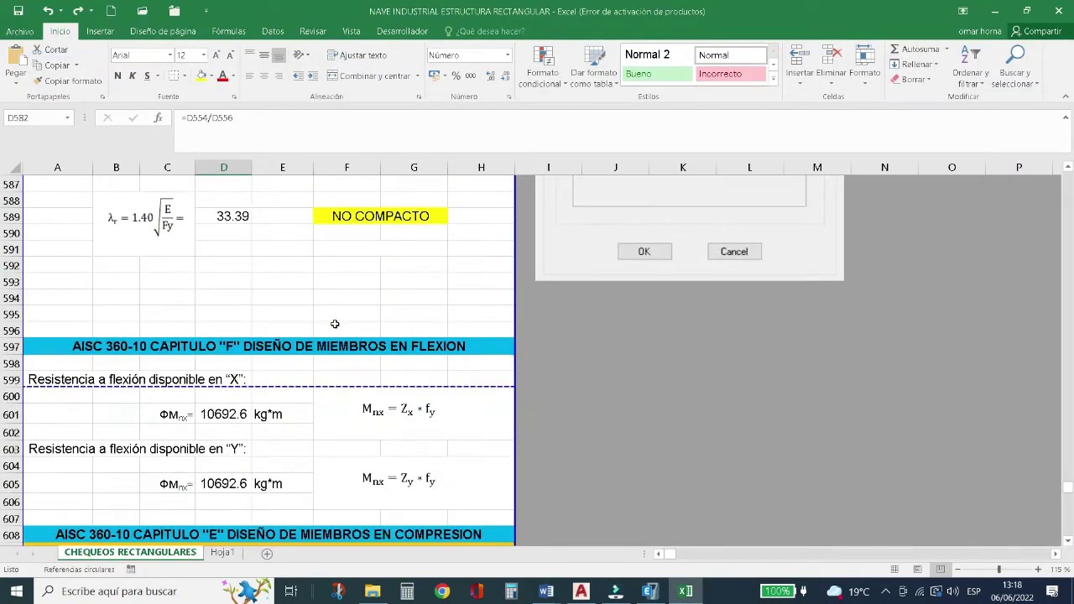
{"action": "key", "text": "alt+Tab"}
{"action": "scroll", "coordinate": [425, 374], "scroll_direction": "down", "scroll_amount": 4}
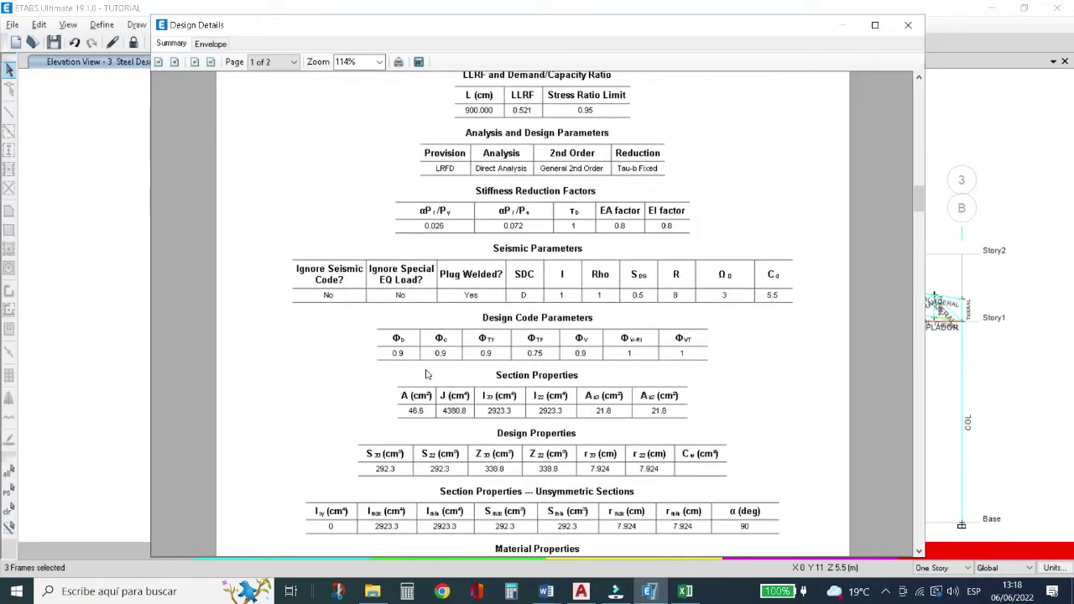
{"action": "scroll", "coordinate": [426, 373], "scroll_direction": "down", "scroll_amount": 6}
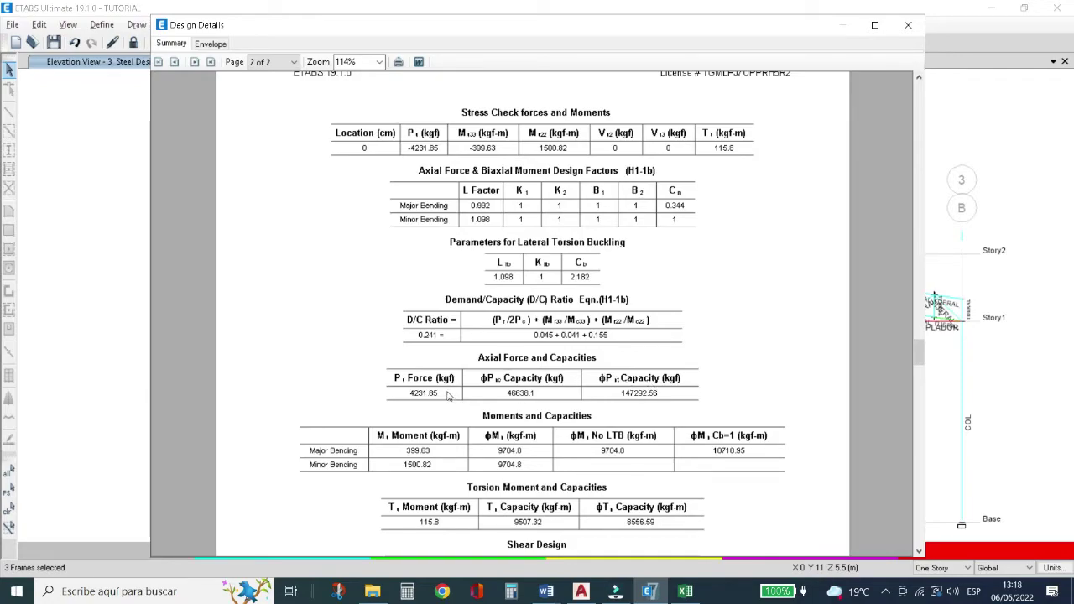
Switch to Excel and set the column's axial load Pu in D610 to 4231 kg.
{"action": "key", "text": "alt+Tab"}
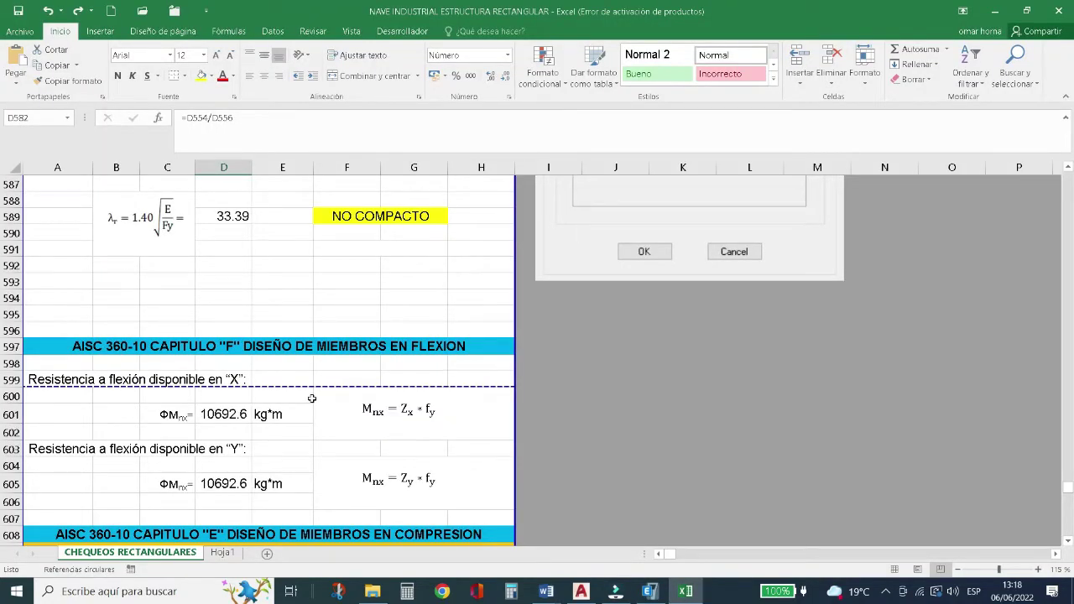
{"action": "scroll", "coordinate": [312, 398], "scroll_direction": "down", "scroll_amount": 3}
{"action": "scroll", "coordinate": [312, 399], "scroll_direction": "up", "scroll_amount": 1}
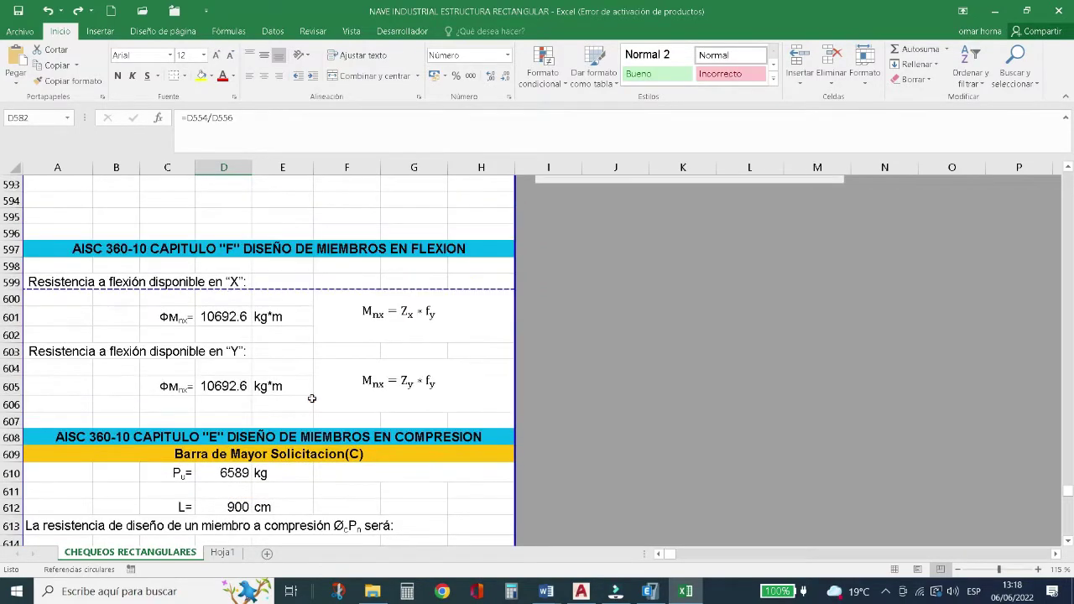
{"action": "scroll", "coordinate": [311, 399], "scroll_direction": "down", "scroll_amount": 1}
{"action": "left_click", "coordinate": [234, 425]}
{"action": "type", "text": "42"}
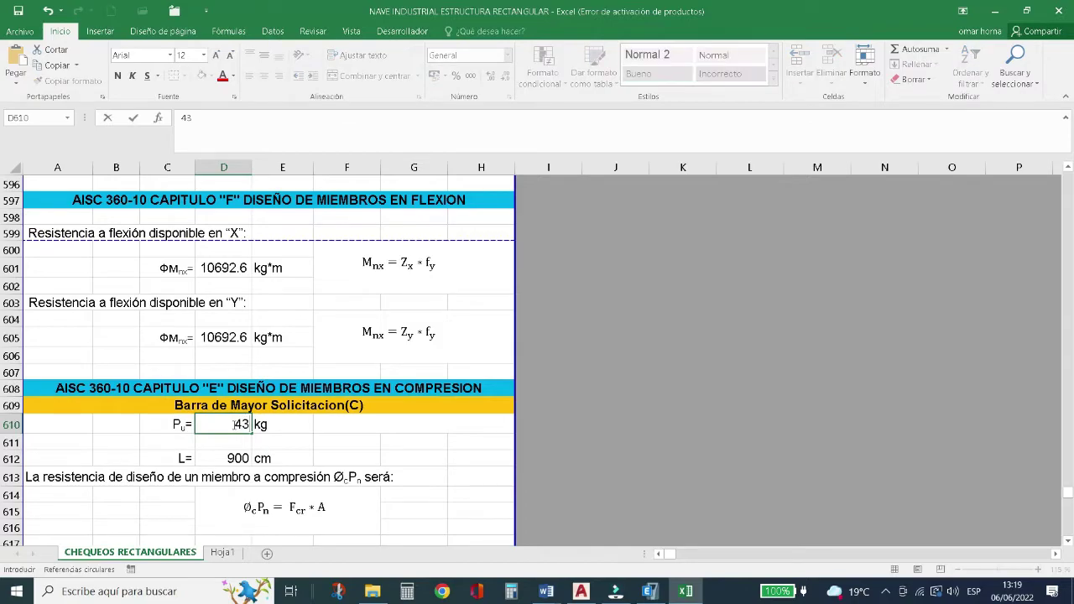
{"action": "type", "text": "31"}
{"action": "left_click", "coordinate": [327, 444]}
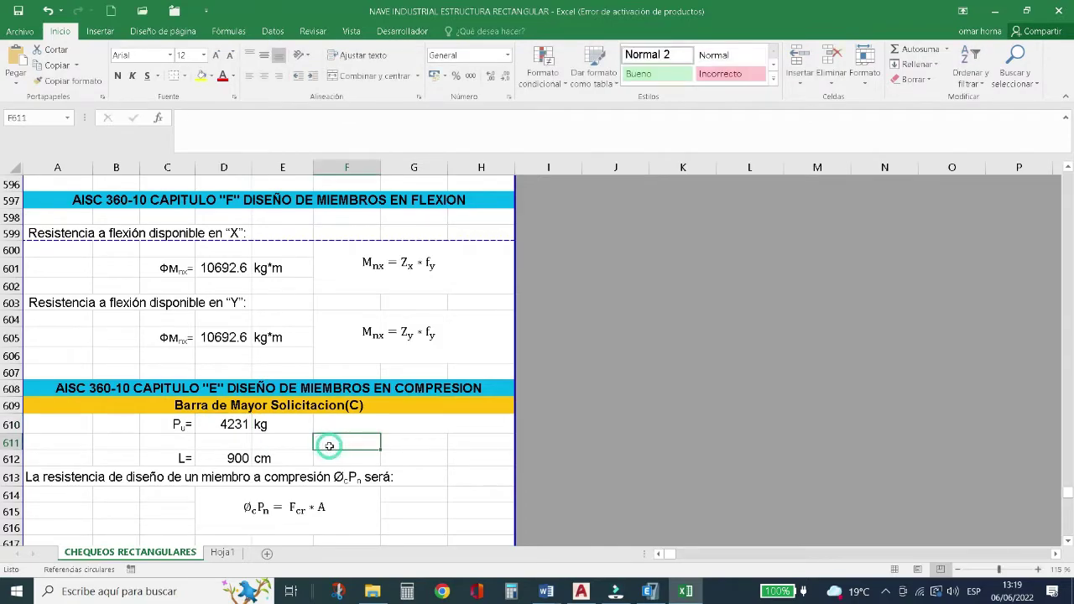
Review the column's Chapter E compression calculations, from the load and length inputs through Euler stress and buckling criteria to the D/C check.
{"action": "scroll", "coordinate": [327, 444], "scroll_direction": "up", "scroll_amount": 2}
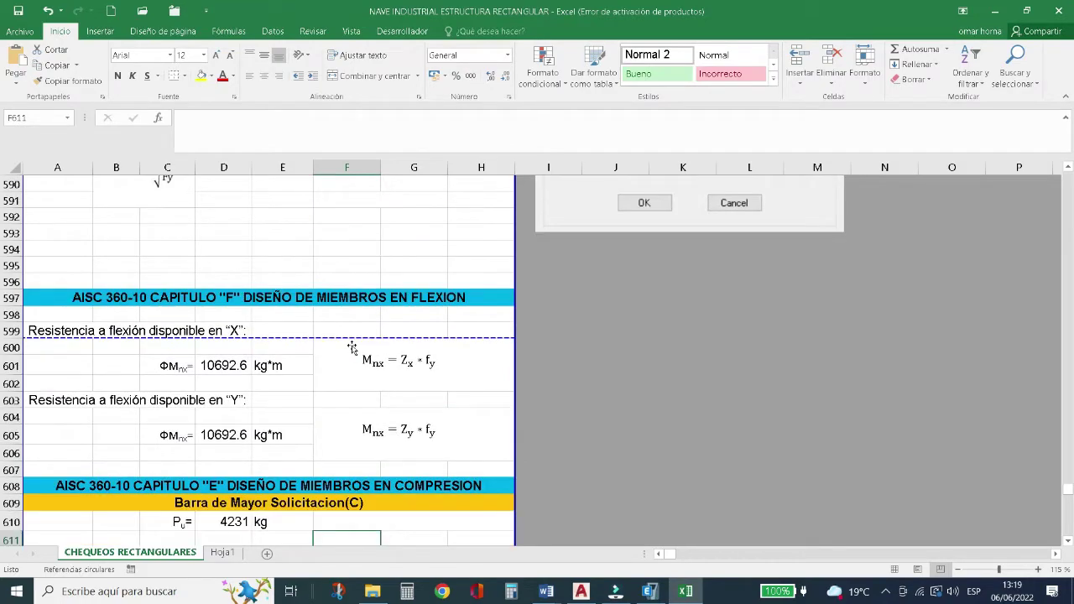
{"action": "scroll", "coordinate": [351, 349], "scroll_direction": "down", "scroll_amount": 8}
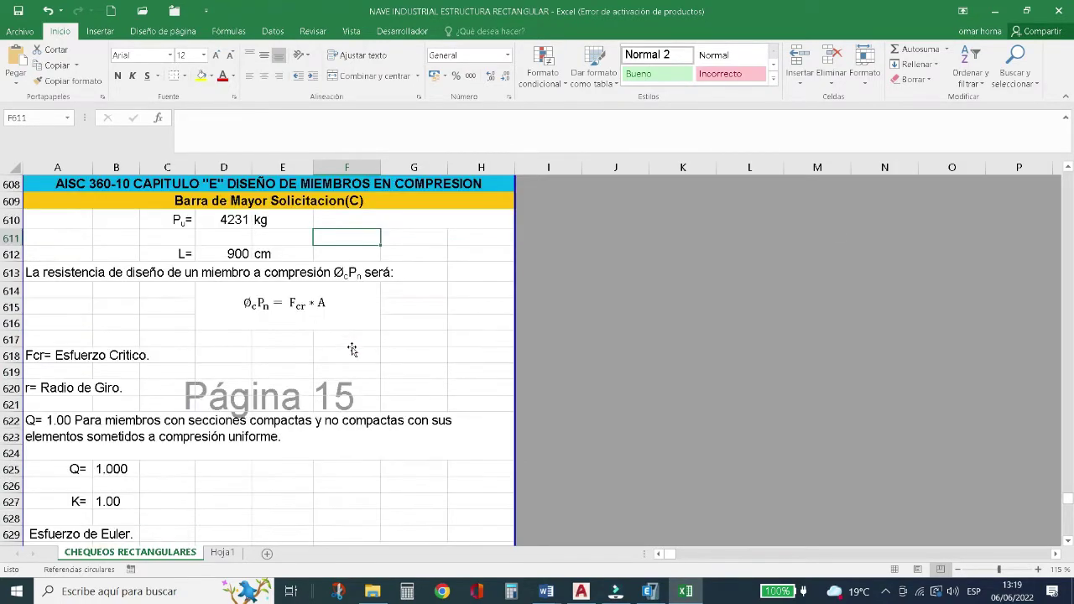
{"action": "scroll", "coordinate": [352, 349], "scroll_direction": "down", "scroll_amount": 9}
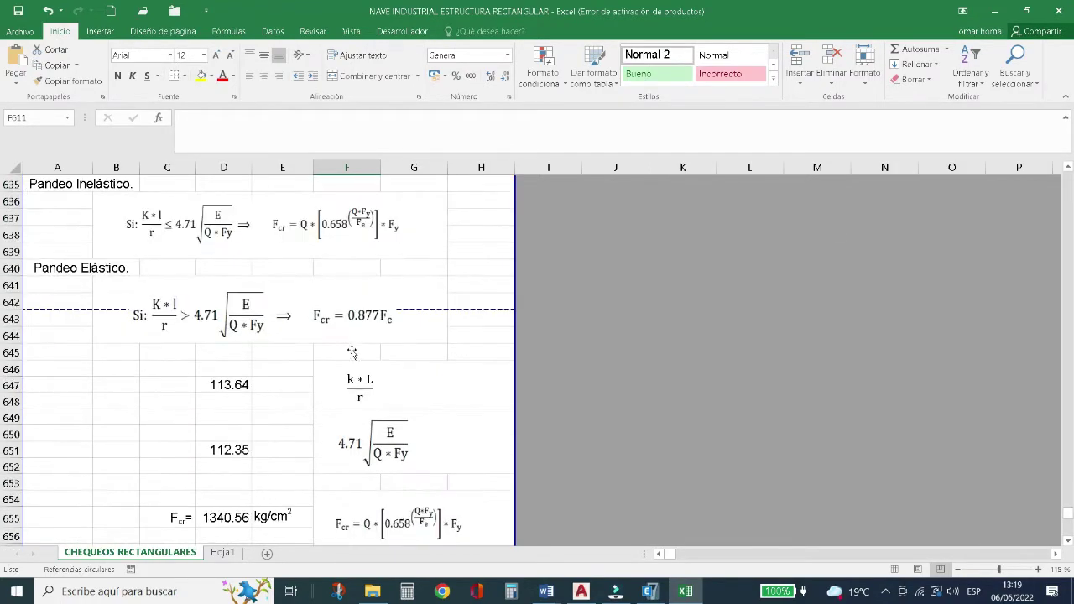
{"action": "scroll", "coordinate": [352, 356], "scroll_direction": "down", "scroll_amount": 5}
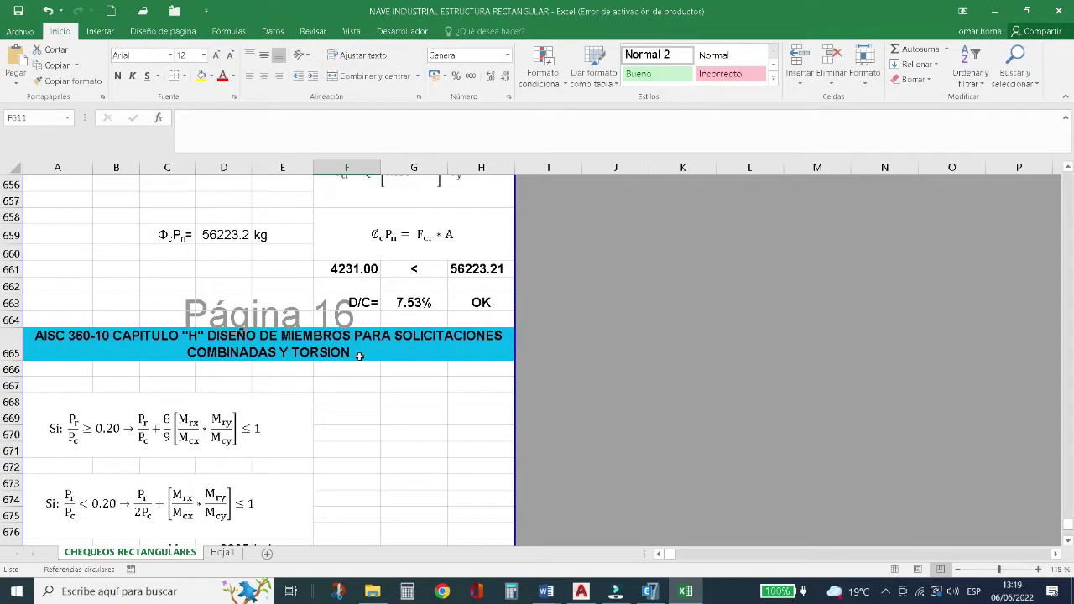
{"action": "scroll", "coordinate": [364, 353], "scroll_direction": "up", "scroll_amount": 10}
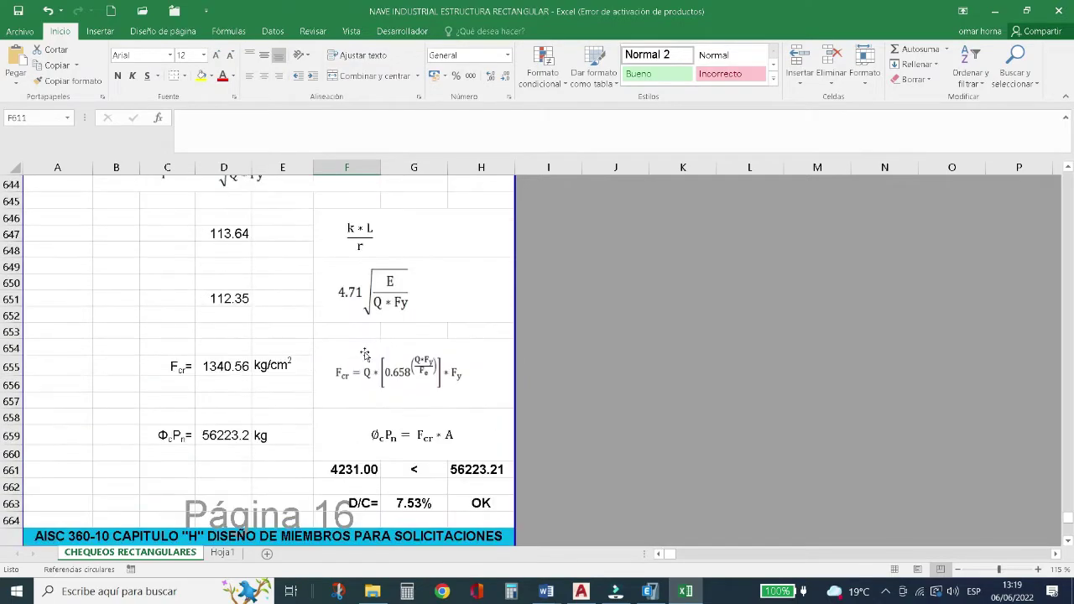
{"action": "scroll", "coordinate": [364, 353], "scroll_direction": "up", "scroll_amount": 4}
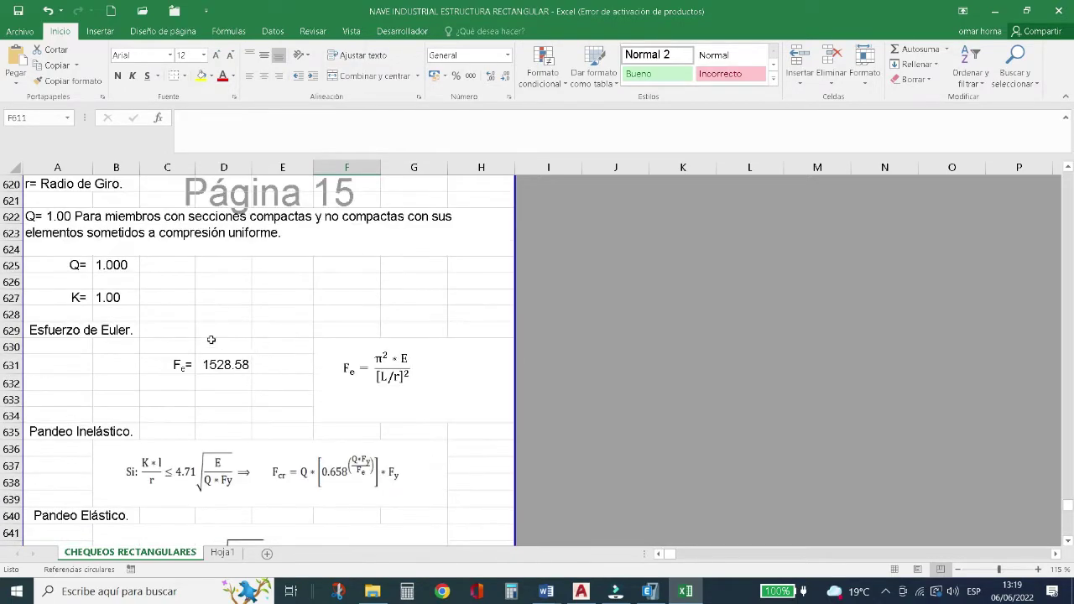
{"action": "scroll", "coordinate": [280, 256], "scroll_direction": "up", "scroll_amount": 3}
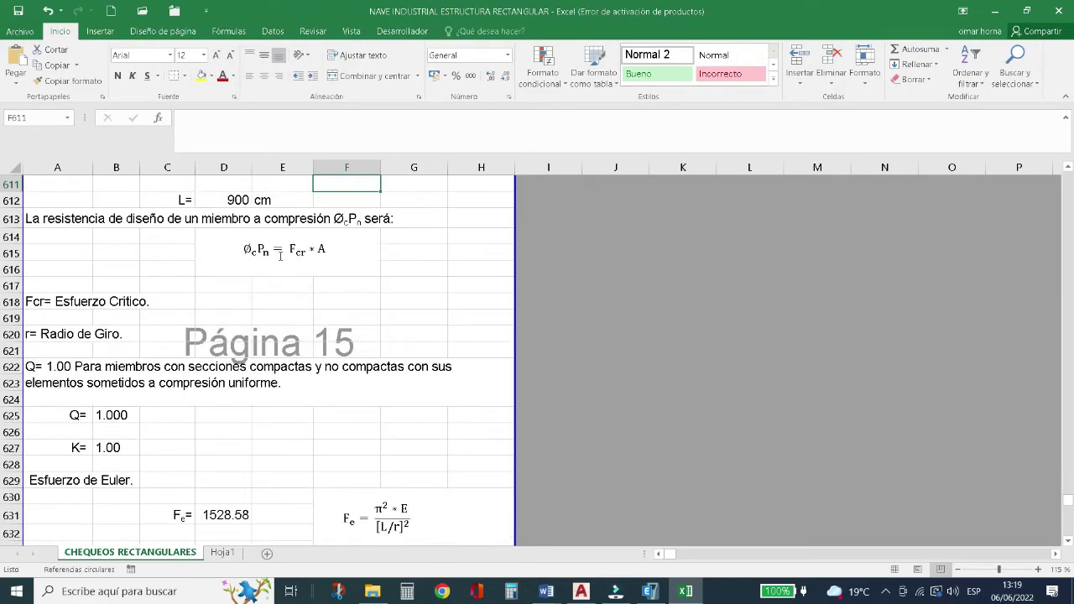
{"action": "scroll", "coordinate": [281, 257], "scroll_direction": "up", "scroll_amount": 1}
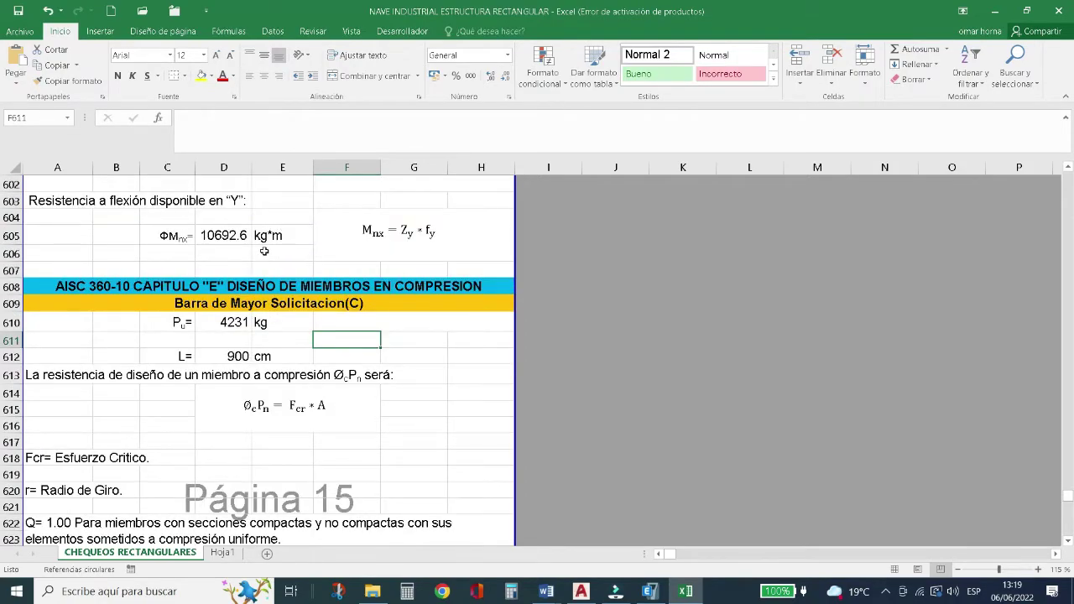
Recheck the column's radii of gyration, plastic moduli, slenderness limits and classification against the flexural strength section.
{"action": "scroll", "coordinate": [268, 255], "scroll_direction": "up", "scroll_amount": 5}
{"action": "scroll", "coordinate": [264, 253], "scroll_direction": "up", "scroll_amount": 5}
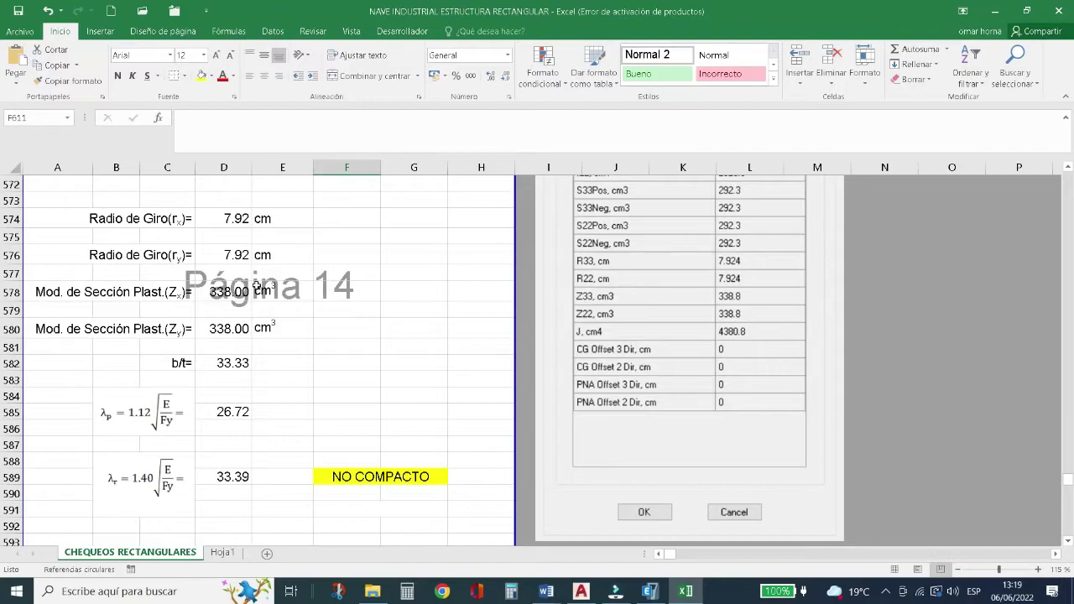
{"action": "scroll", "coordinate": [256, 286], "scroll_direction": "up", "scroll_amount": 2}
{"action": "scroll", "coordinate": [257, 286], "scroll_direction": "down", "scroll_amount": 7}
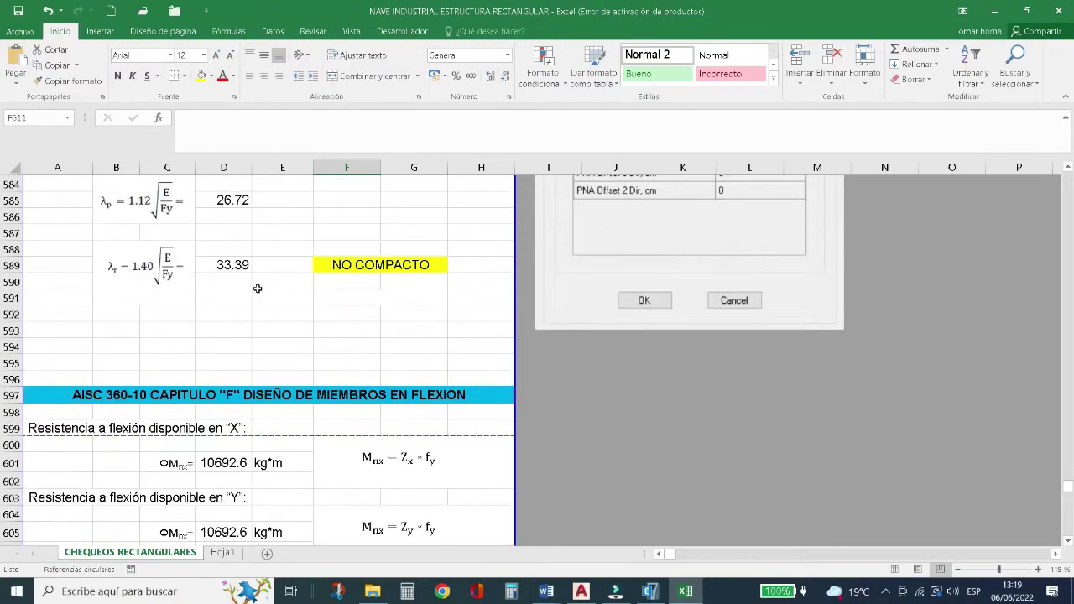
{"action": "scroll", "coordinate": [218, 309], "scroll_direction": "up", "scroll_amount": 2}
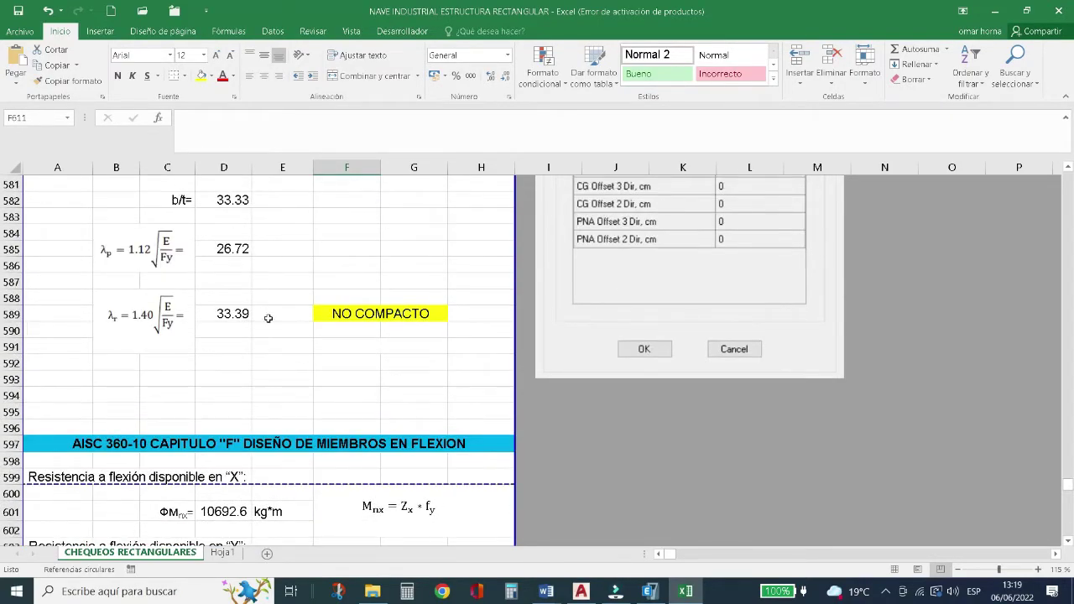
{"action": "scroll", "coordinate": [268, 321], "scroll_direction": "down", "scroll_amount": 3}
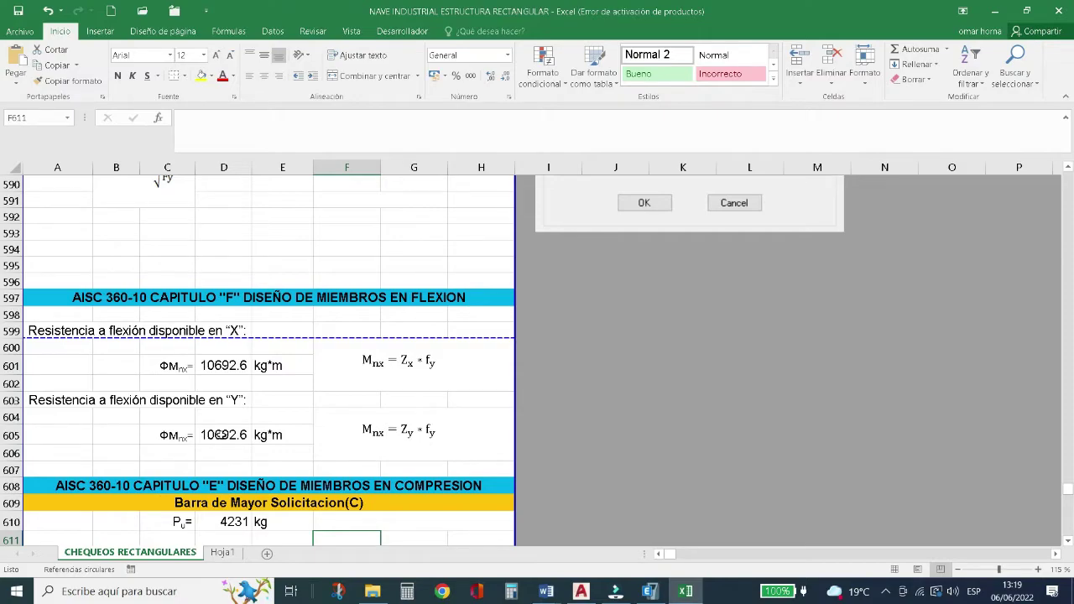
Examine the Excel critical stress and compression strength, and switch to ETABS to compare them with C68's axial capacity.
{"action": "scroll", "coordinate": [220, 435], "scroll_direction": "down", "scroll_amount": 4}
{"action": "scroll", "coordinate": [228, 428], "scroll_direction": "down", "scroll_amount": 6}
{"action": "scroll", "coordinate": [230, 426], "scroll_direction": "down", "scroll_amount": 8}
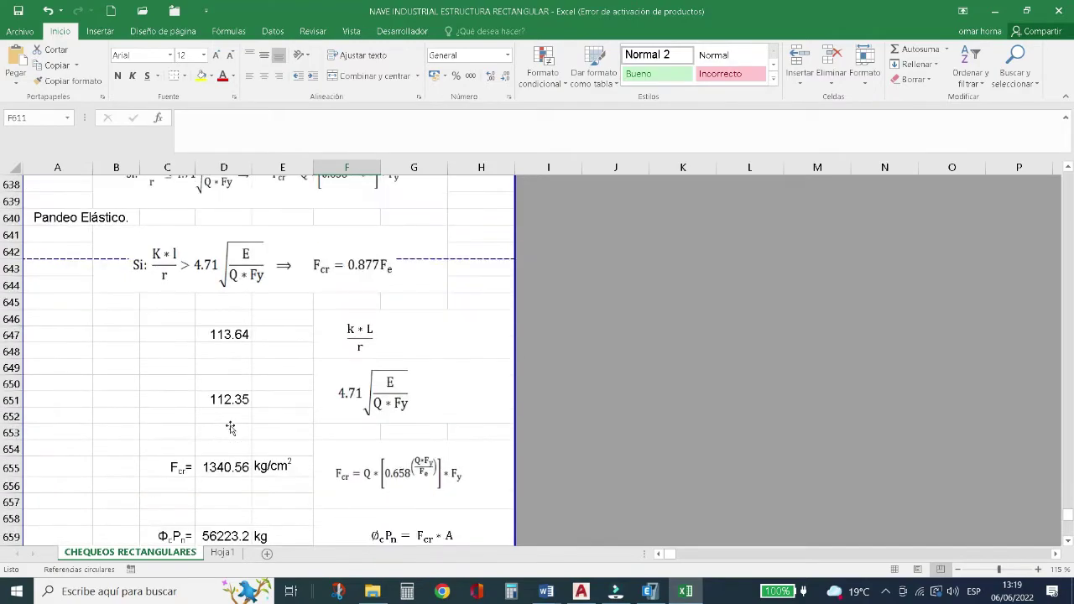
{"action": "scroll", "coordinate": [230, 426], "scroll_direction": "down", "scroll_amount": 1}
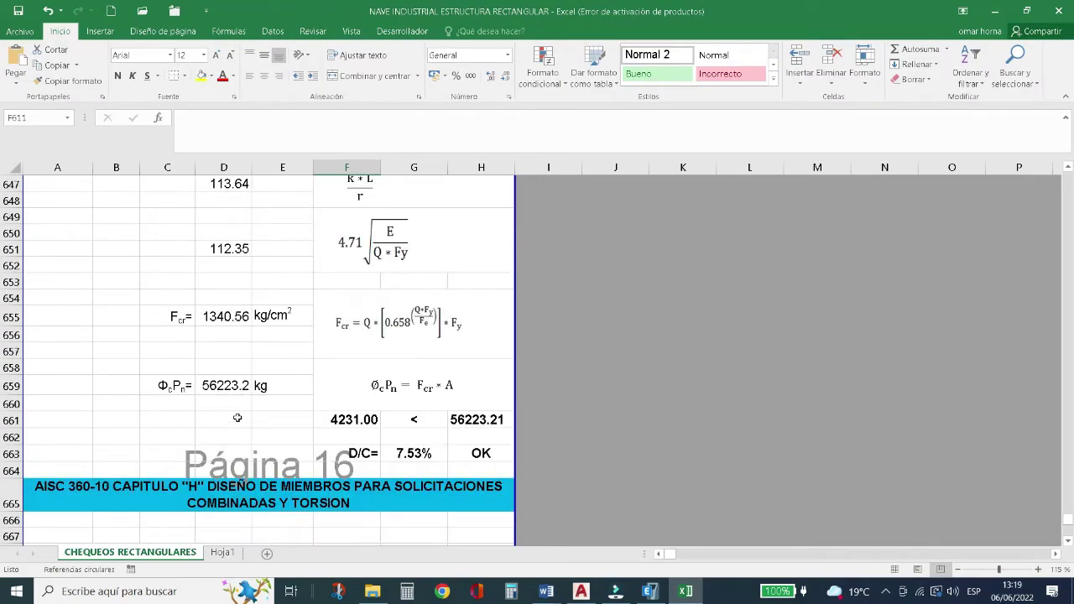
{"action": "key", "text": "alt+Tab"}
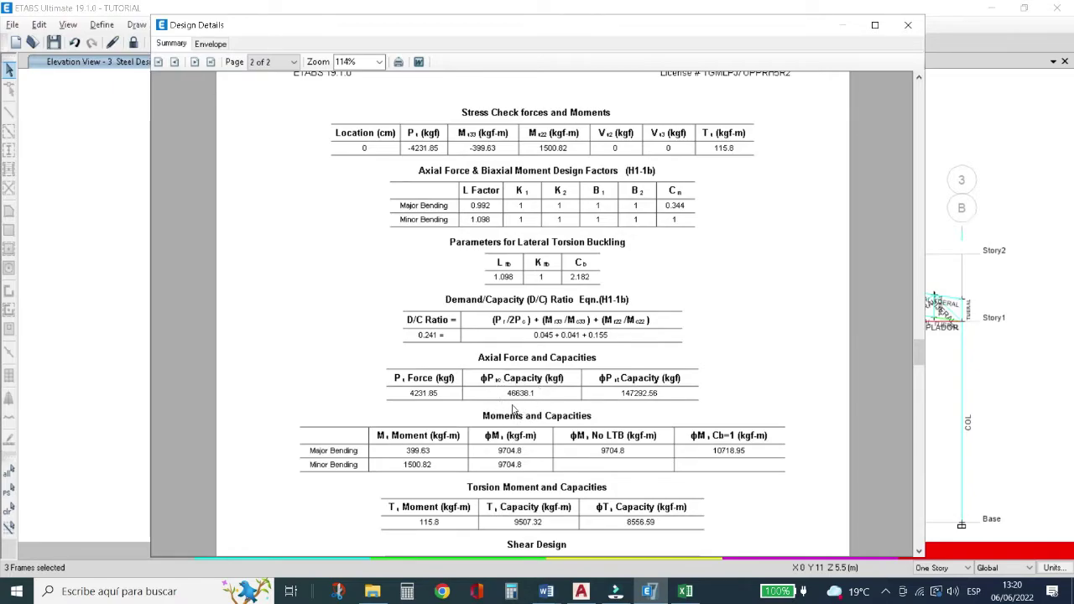
Return to Excel and trace the compression strength from the column length, Q and K factors through to the Chapter H combined-load section.
{"action": "key", "text": "alt+Tab"}
{"action": "scroll", "coordinate": [361, 388], "scroll_direction": "up", "scroll_amount": 9}
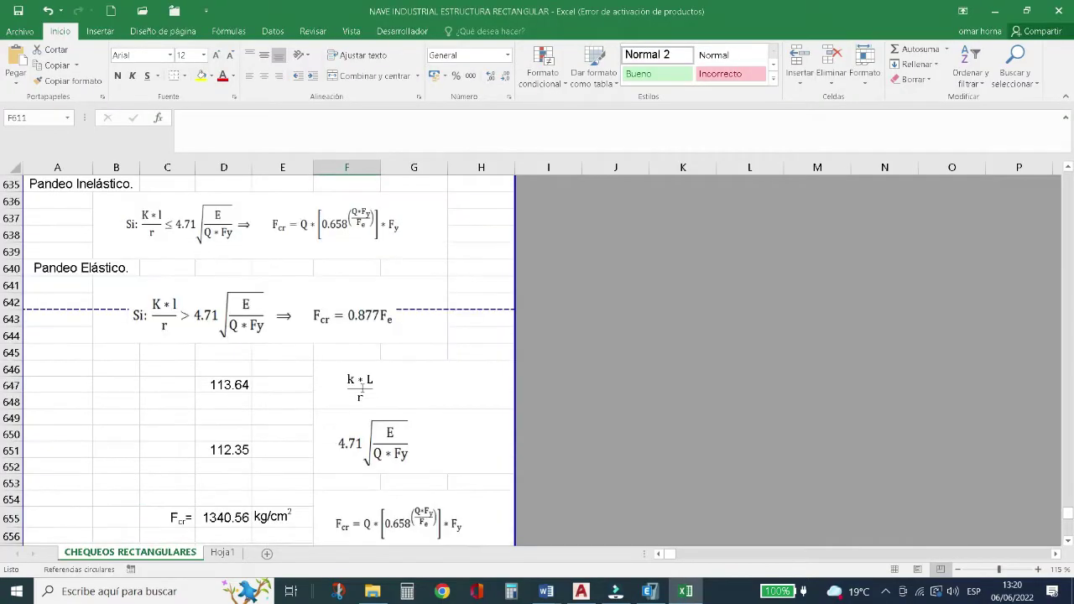
{"action": "scroll", "coordinate": [361, 388], "scroll_direction": "up", "scroll_amount": 6}
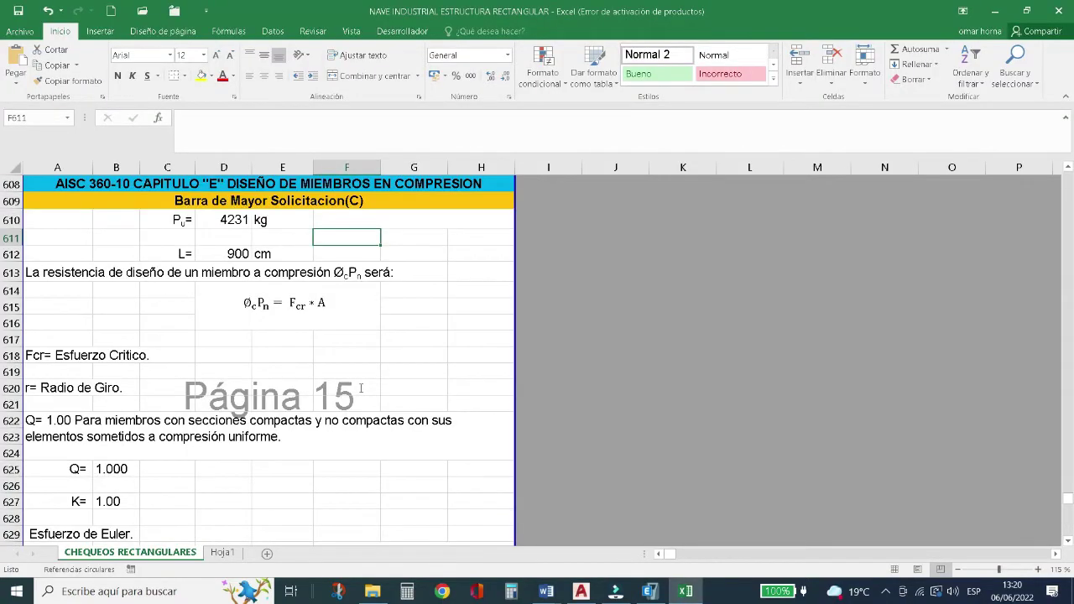
{"action": "scroll", "coordinate": [361, 388], "scroll_direction": "up", "scroll_amount": 2}
{"action": "scroll", "coordinate": [361, 387], "scroll_direction": "down", "scroll_amount": 3}
{"action": "scroll", "coordinate": [283, 386], "scroll_direction": "down", "scroll_amount": 12}
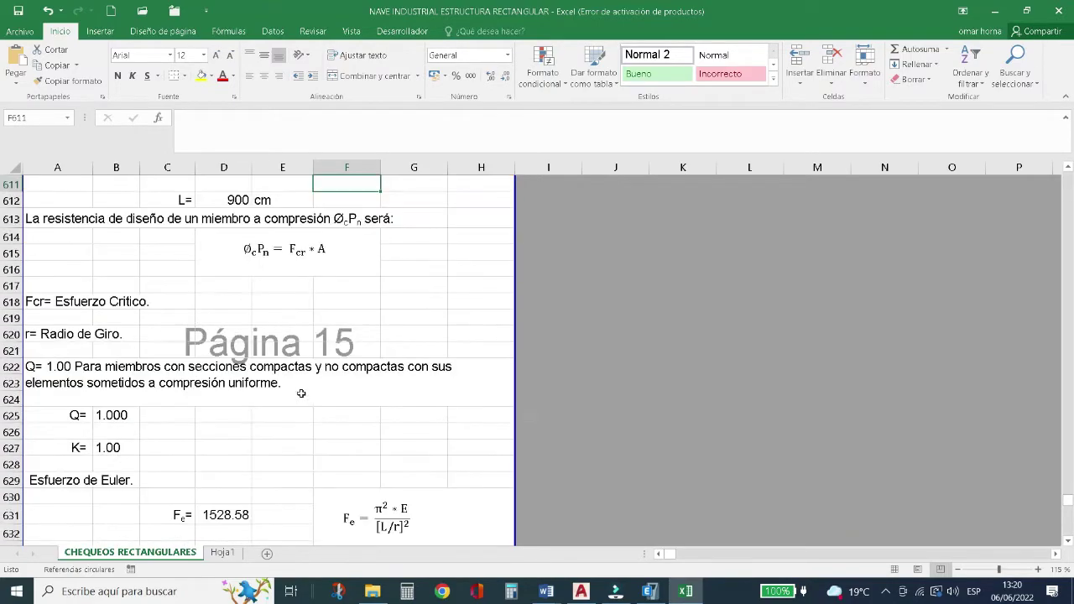
{"action": "scroll", "coordinate": [302, 395], "scroll_direction": "down", "scroll_amount": 7}
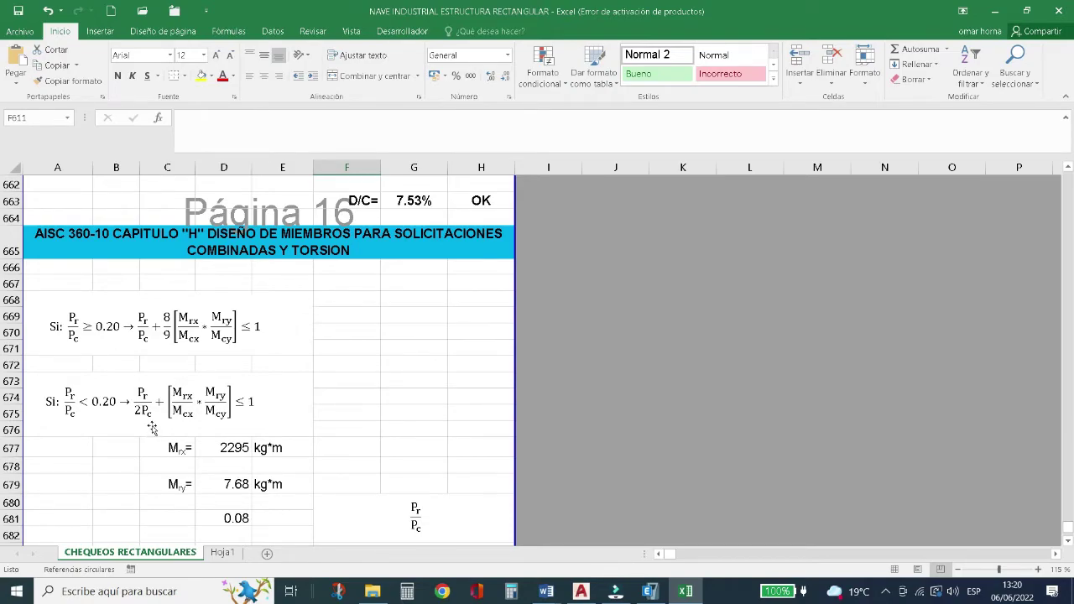
Revisit the column's Pu and length inputs and compare them with the compression strength check in row 661.
{"action": "scroll", "coordinate": [130, 445], "scroll_direction": "up", "scroll_amount": 10}
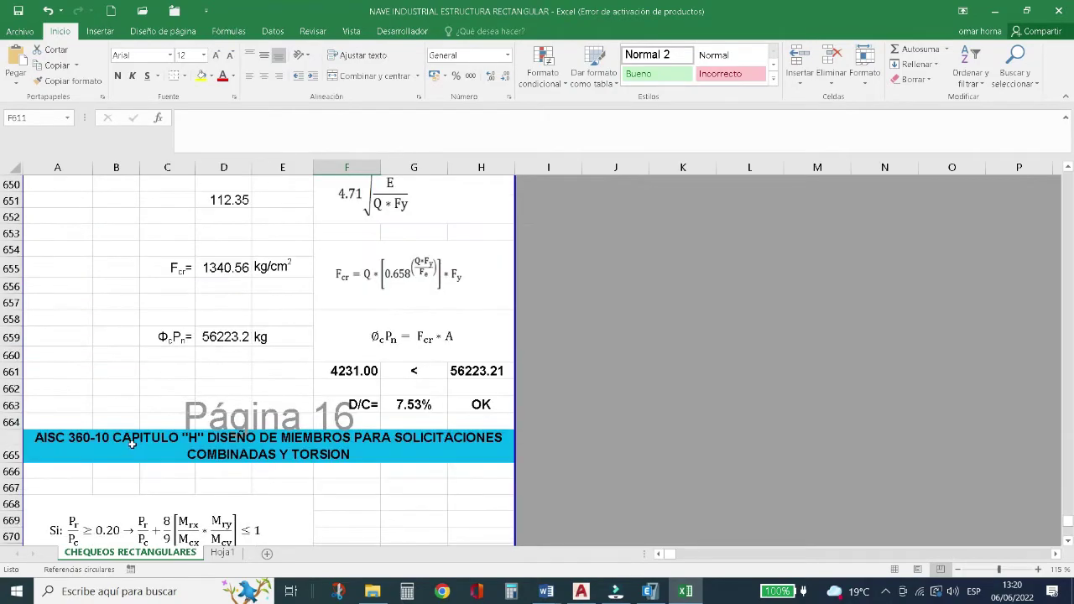
{"action": "scroll", "coordinate": [134, 441], "scroll_direction": "up", "scroll_amount": 9}
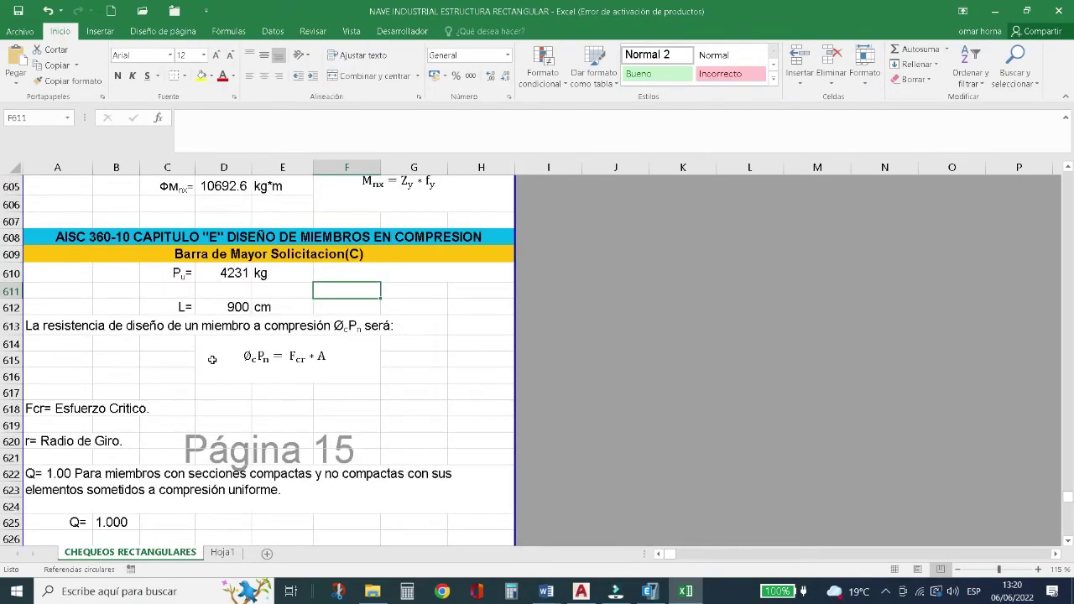
{"action": "scroll", "coordinate": [208, 374], "scroll_direction": "down", "scroll_amount": 7}
{"action": "scroll", "coordinate": [207, 375], "scroll_direction": "down", "scroll_amount": 8}
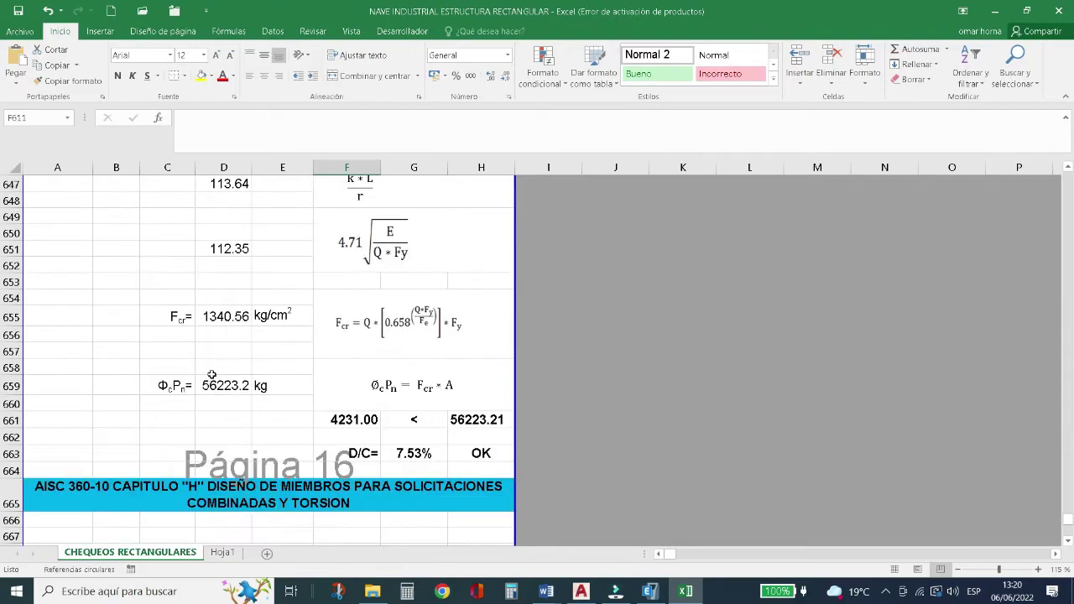
{"action": "scroll", "coordinate": [218, 375], "scroll_direction": "down", "scroll_amount": 3}
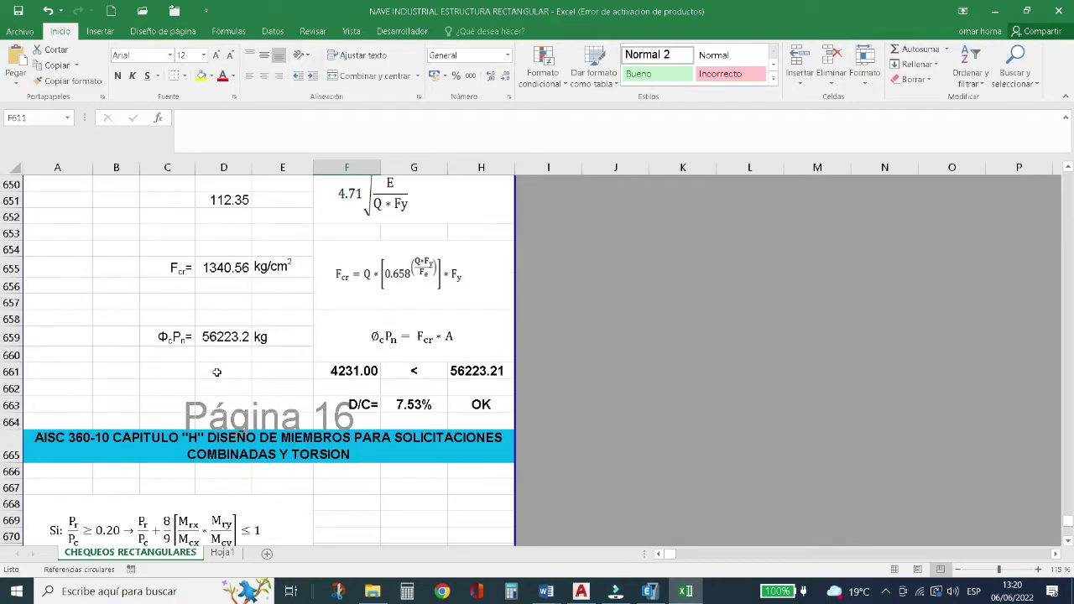
Check the Pr/Pc formula in D681 and the combined-load interaction result below it, leaving the formula unedited.
{"action": "scroll", "coordinate": [218, 377], "scroll_direction": "down", "scroll_amount": 2}
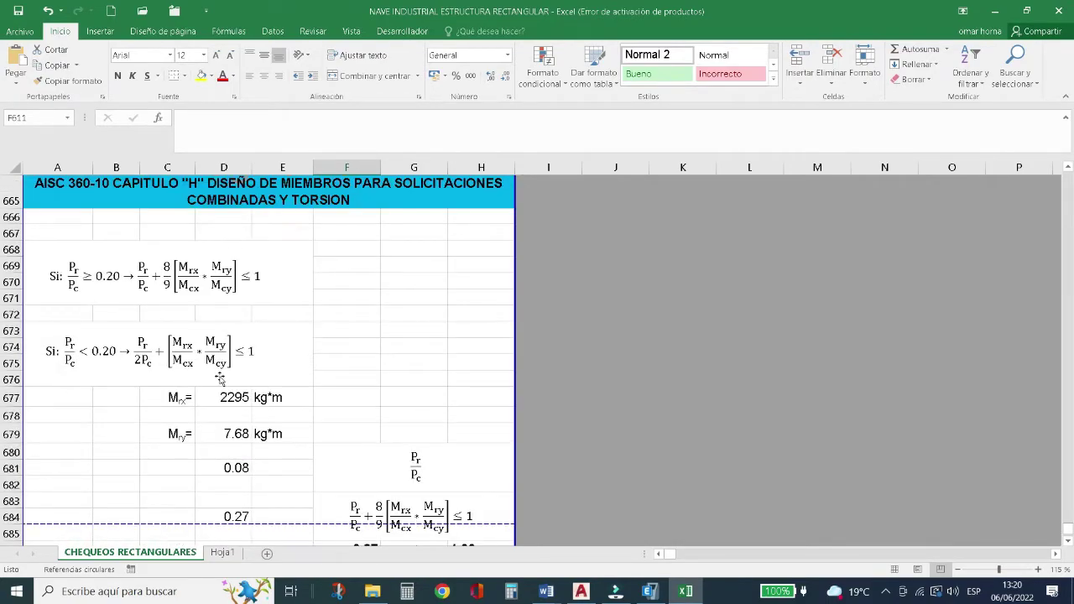
{"action": "double_click", "coordinate": [217, 468]}
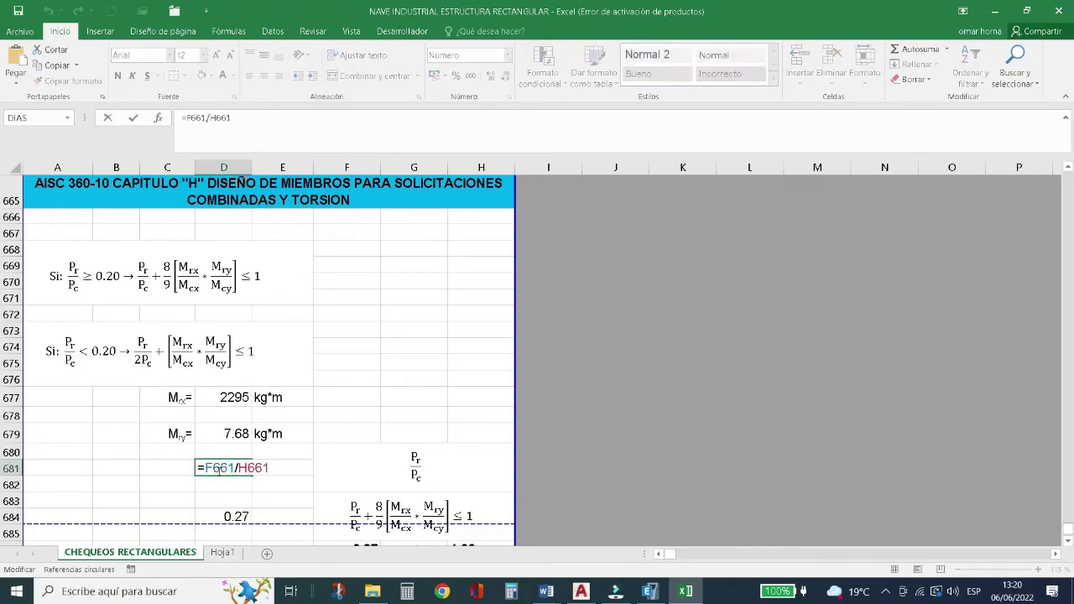
{"action": "key", "text": "Escape"}
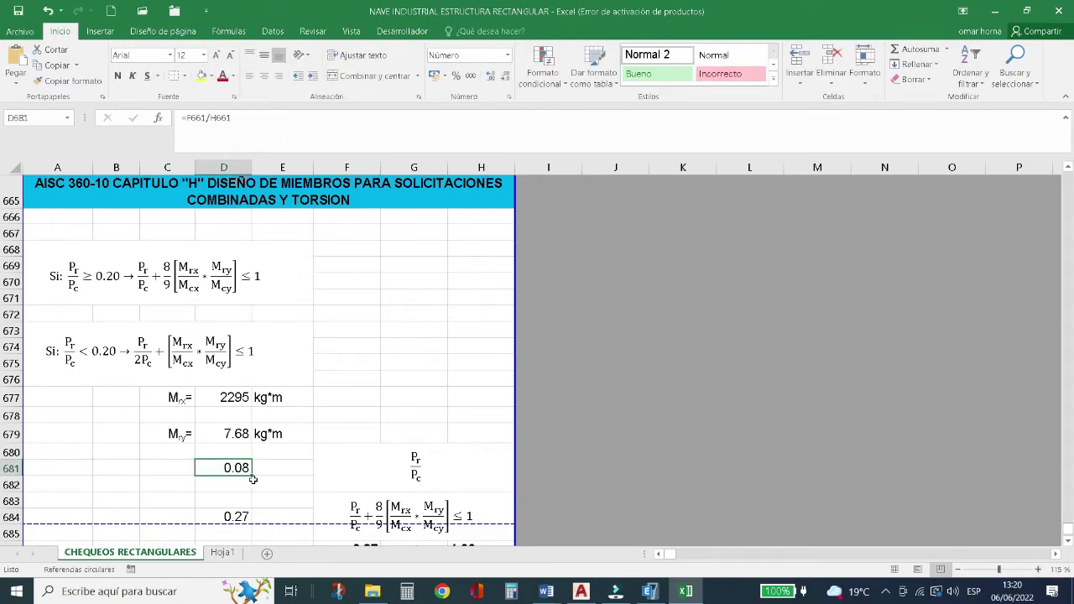
{"action": "scroll", "coordinate": [255, 473], "scroll_direction": "down", "scroll_amount": 1}
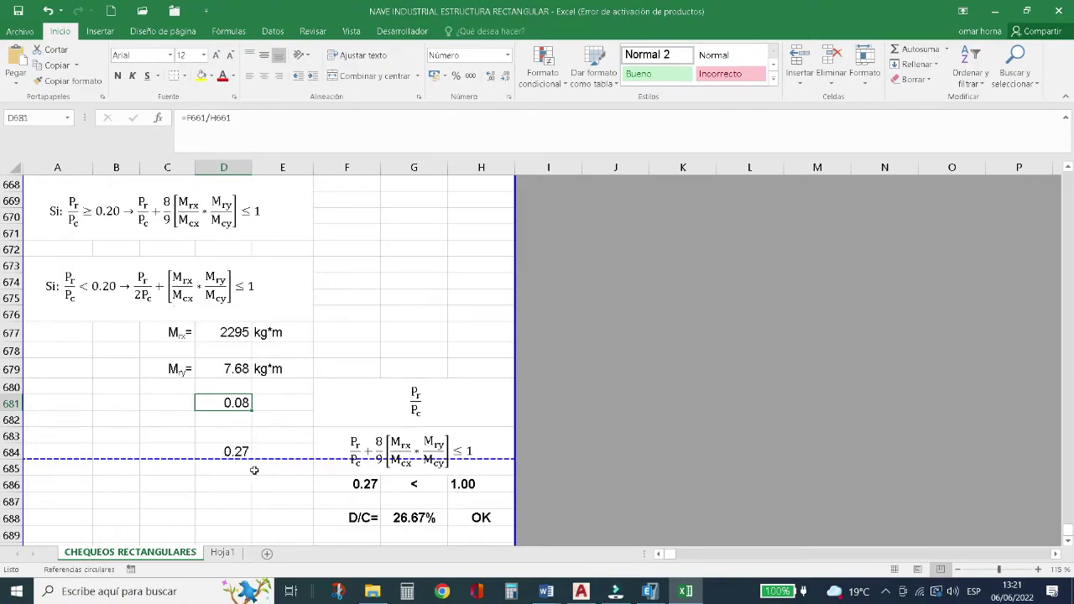
Examine C68's demand/capacity ratio and moments in ETABS, and compare them with the Chapter H interaction check in Excel.
{"action": "left_click", "coordinate": [651, 594]}
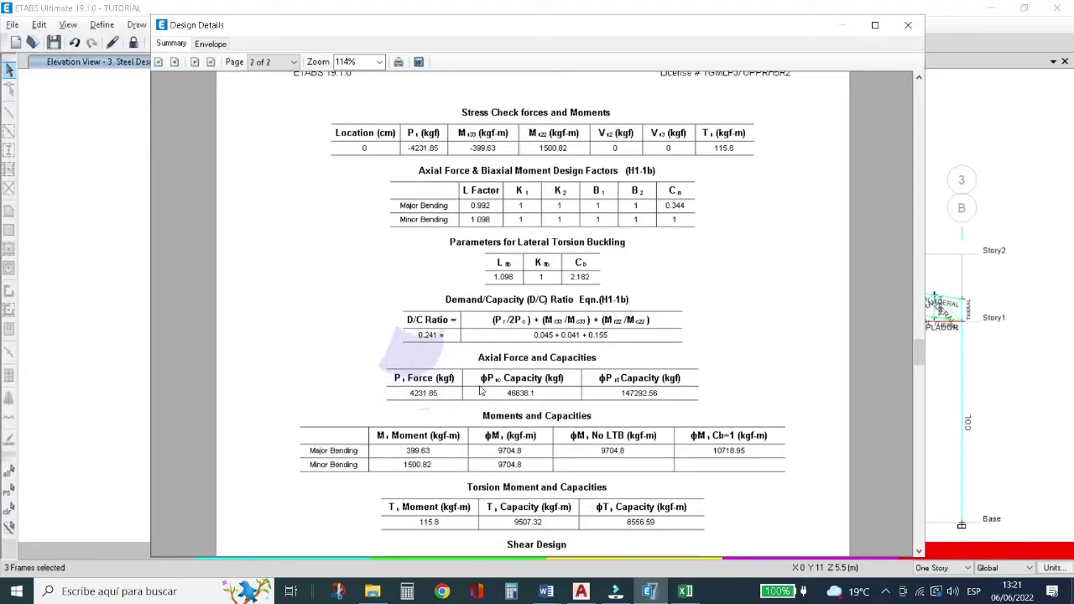
{"action": "scroll", "coordinate": [526, 334], "scroll_direction": "up", "scroll_amount": 4, "text": "ctrl"}
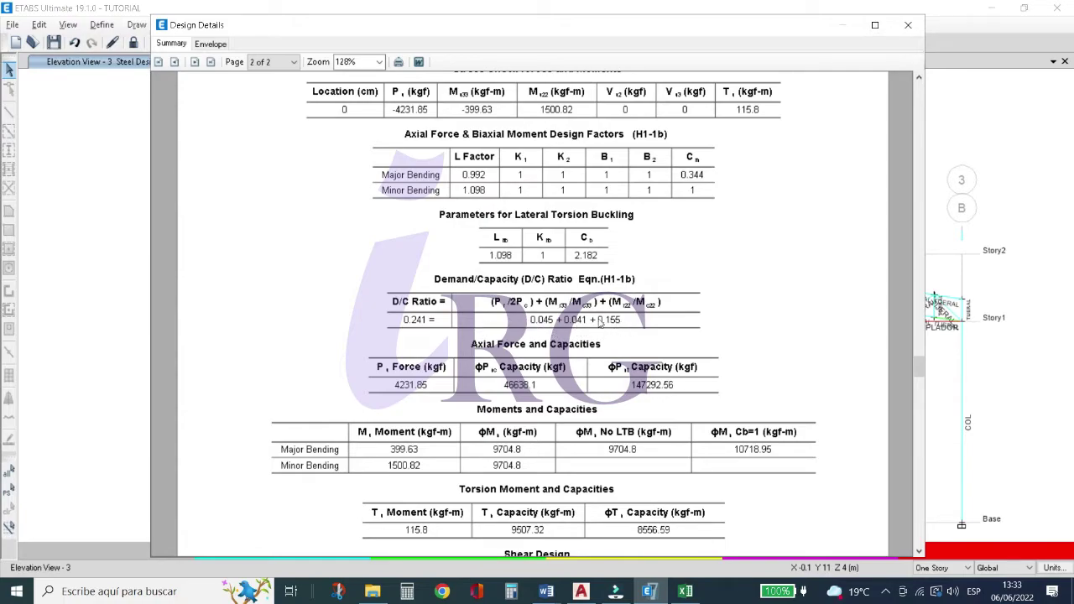
{"action": "left_click", "coordinate": [685, 591]}
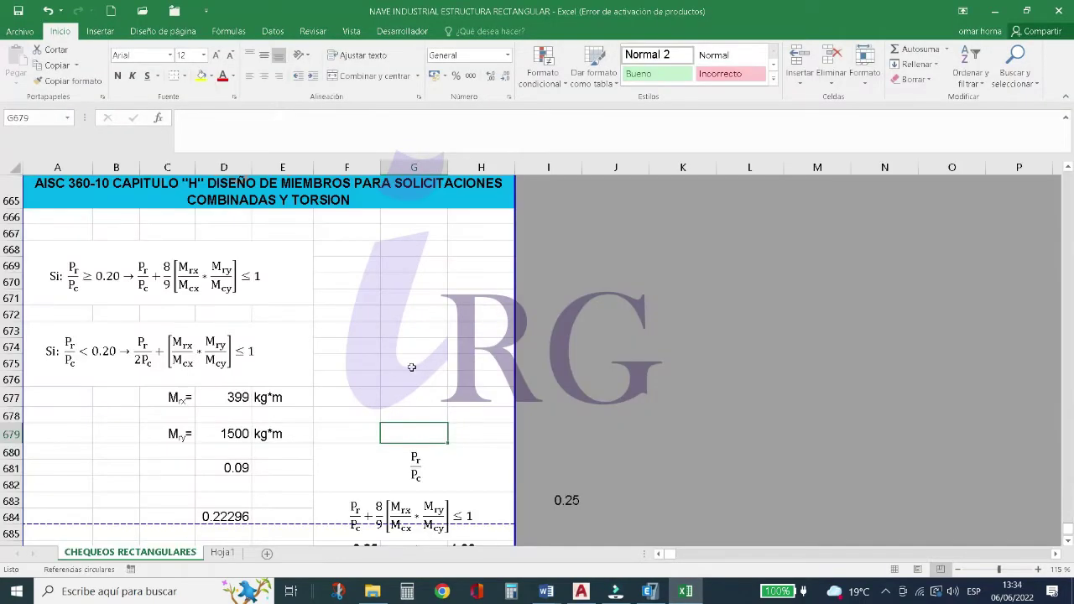
{"action": "scroll", "coordinate": [343, 303], "scroll_direction": "down", "scroll_amount": 1}
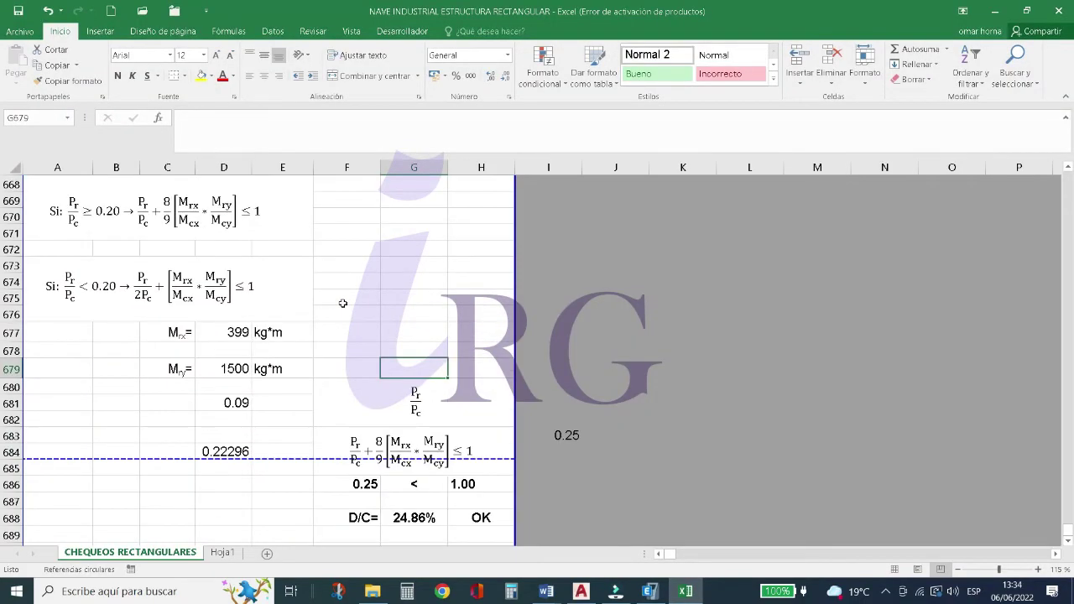
Check the Mrx and Mry moment inputs in D677 and D679 of the combined-load section.
{"action": "scroll", "coordinate": [343, 303], "scroll_direction": "down", "scroll_amount": 1}
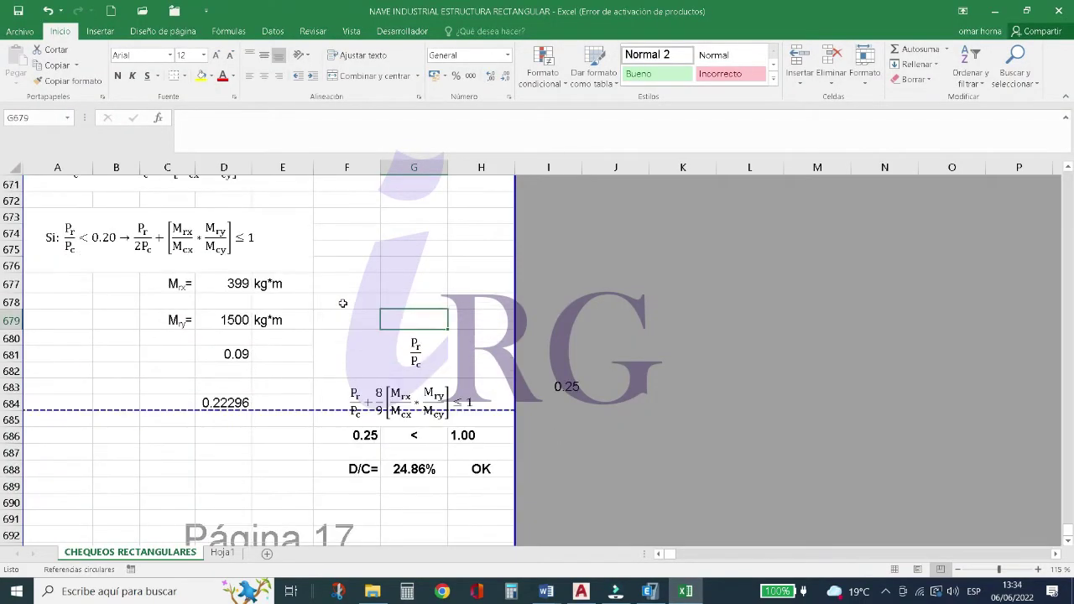
{"action": "left_click", "coordinate": [225, 284]}
{"action": "left_click", "coordinate": [223, 320]}
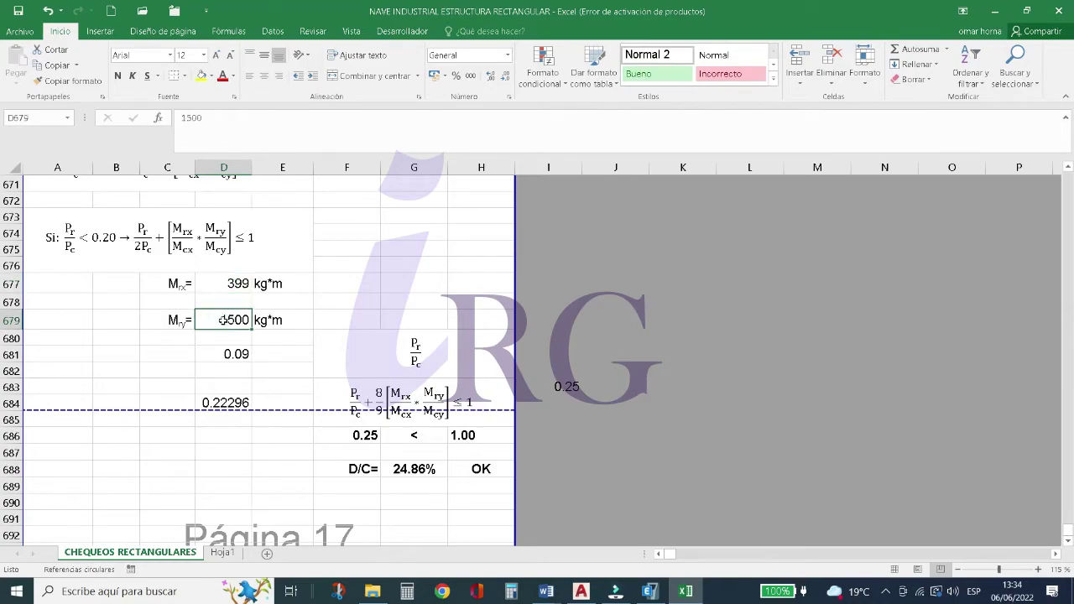
Switch to ETABS and review column C68's design details, from the section and material properties through the axial and moment capacities.
{"action": "left_click", "coordinate": [651, 593]}
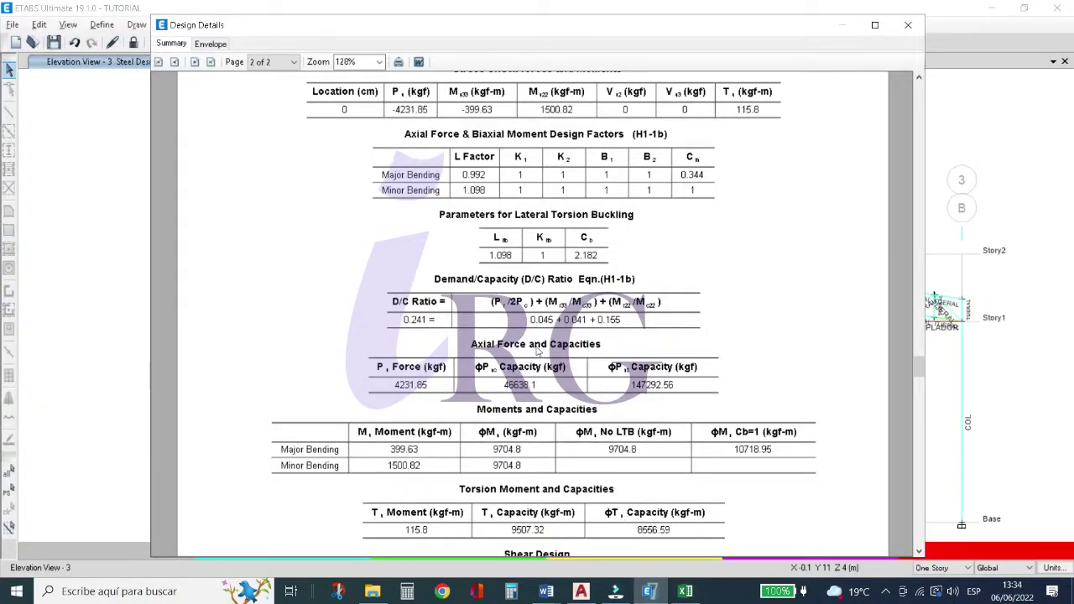
{"action": "scroll", "coordinate": [494, 333], "scroll_direction": "down", "scroll_amount": 10}
{"action": "scroll", "coordinate": [470, 320], "scroll_direction": "up", "scroll_amount": 2}
{"action": "scroll", "coordinate": [420, 315], "scroll_direction": "up", "scroll_amount": 2}
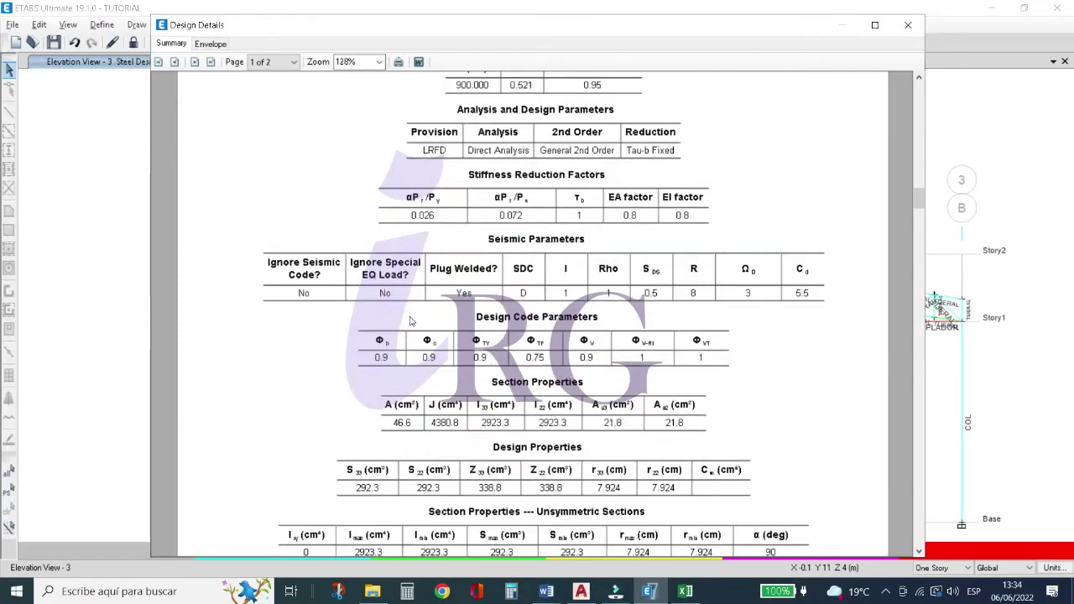
{"action": "scroll", "coordinate": [437, 336], "scroll_direction": "up", "scroll_amount": 2}
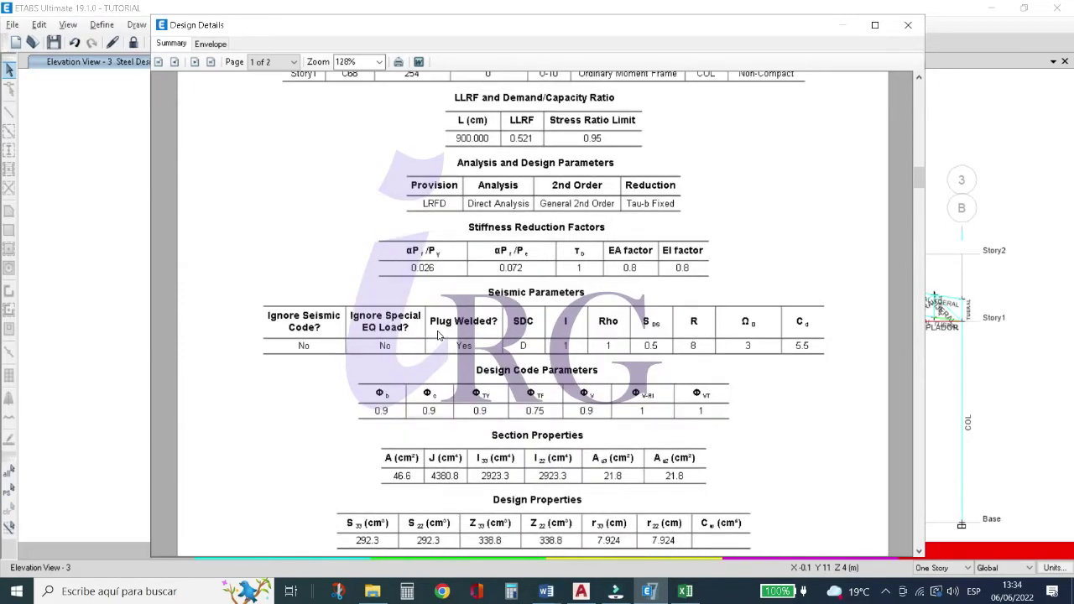
{"action": "scroll", "coordinate": [438, 338], "scroll_direction": "down", "scroll_amount": 3}
{"action": "scroll", "coordinate": [438, 337], "scroll_direction": "down", "scroll_amount": 3}
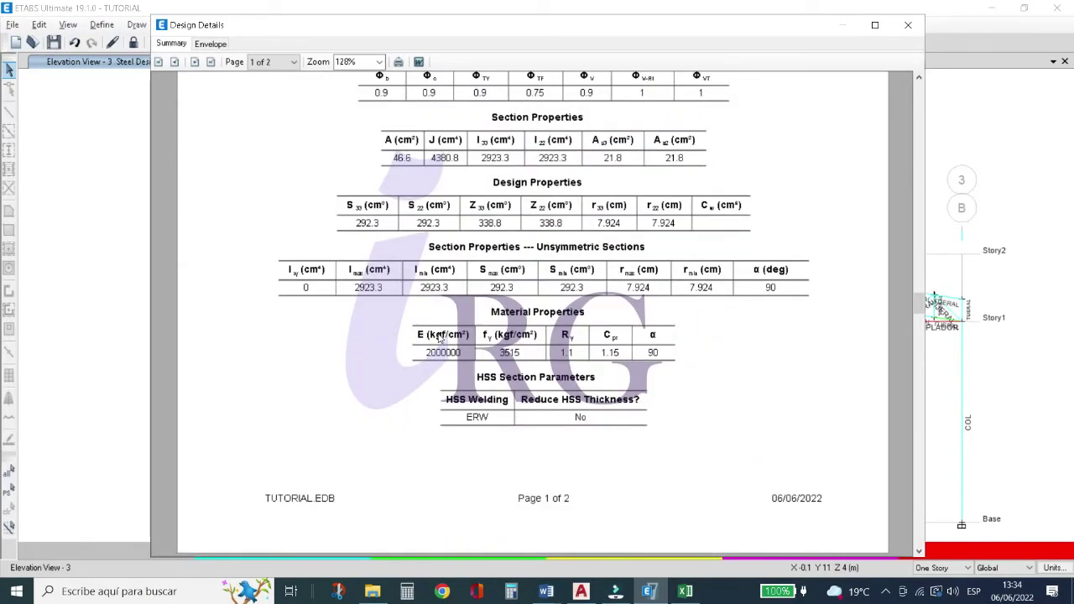
{"action": "scroll", "coordinate": [439, 339], "scroll_direction": "down", "scroll_amount": 4}
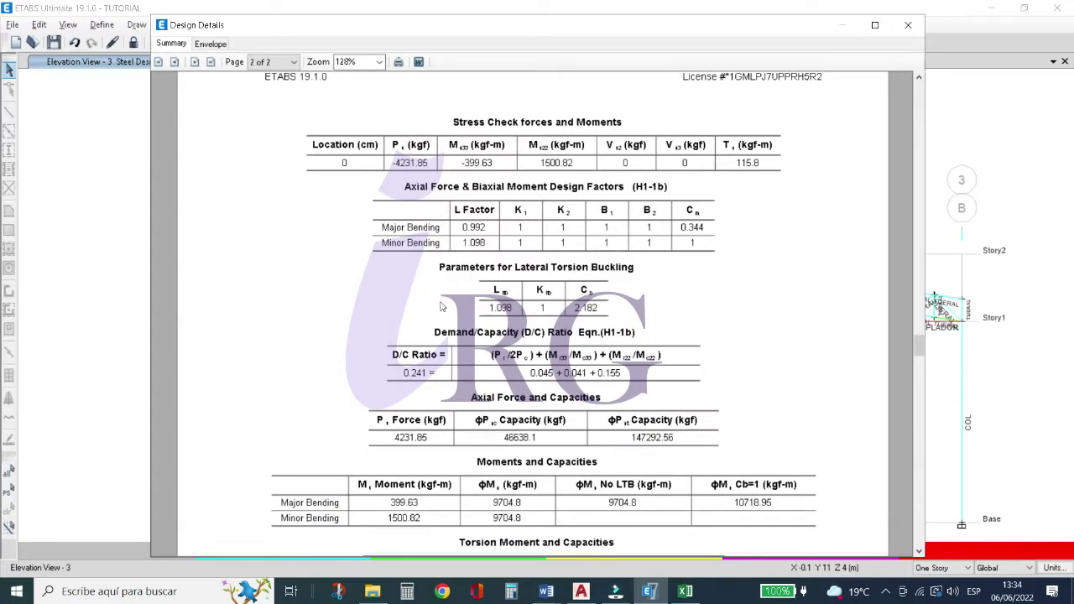
{"action": "scroll", "coordinate": [440, 311], "scroll_direction": "down", "scroll_amount": 1}
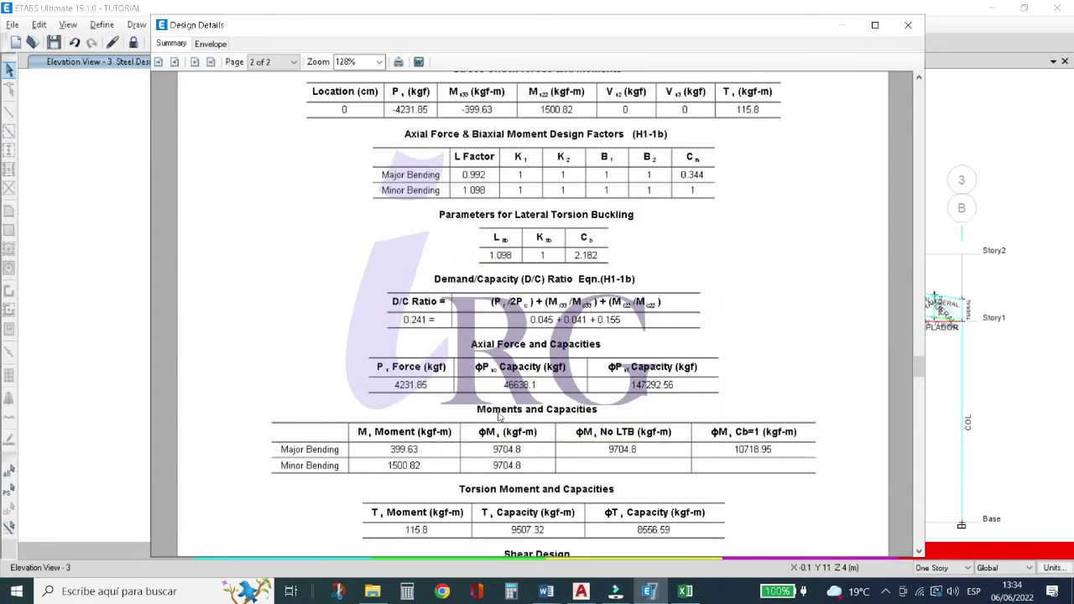
{"action": "left_click", "coordinate": [433, 451]}
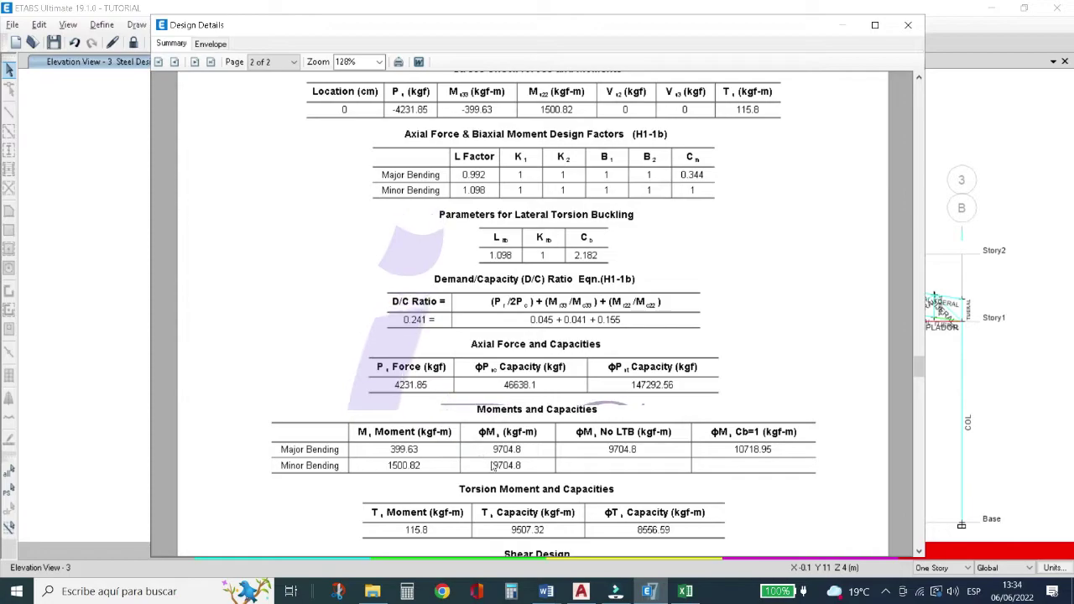
Return to Excel and compare the Chapter F flexural strengths in X and Y, continuing through compression to the combined-load section.
{"action": "key", "text": "alt+Tab"}
{"action": "scroll", "coordinate": [285, 314], "scroll_direction": "up", "scroll_amount": 9}
{"action": "scroll", "coordinate": [286, 314], "scroll_direction": "up", "scroll_amount": 11}
{"action": "scroll", "coordinate": [286, 316], "scroll_direction": "up", "scroll_amount": 2}
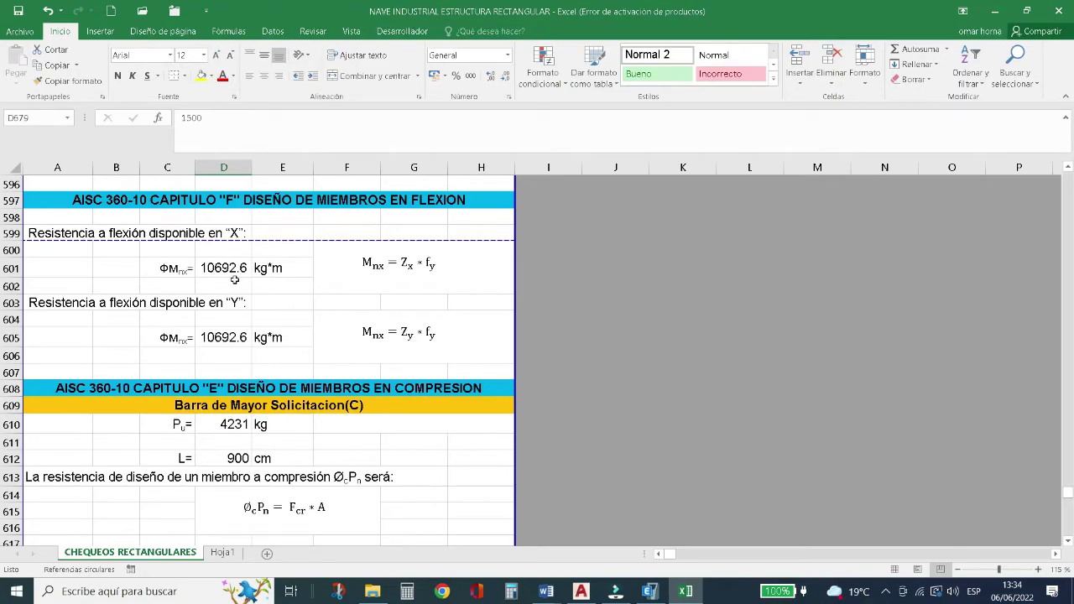
{"action": "scroll", "coordinate": [240, 273], "scroll_direction": "down", "scroll_amount": 1}
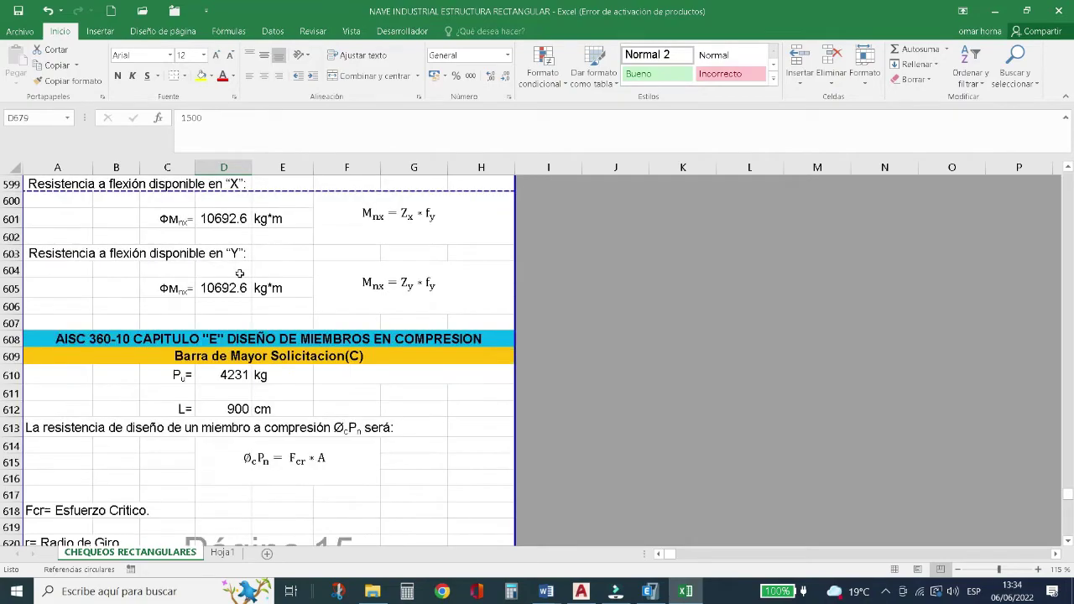
{"action": "scroll", "coordinate": [240, 272], "scroll_direction": "down", "scroll_amount": 6}
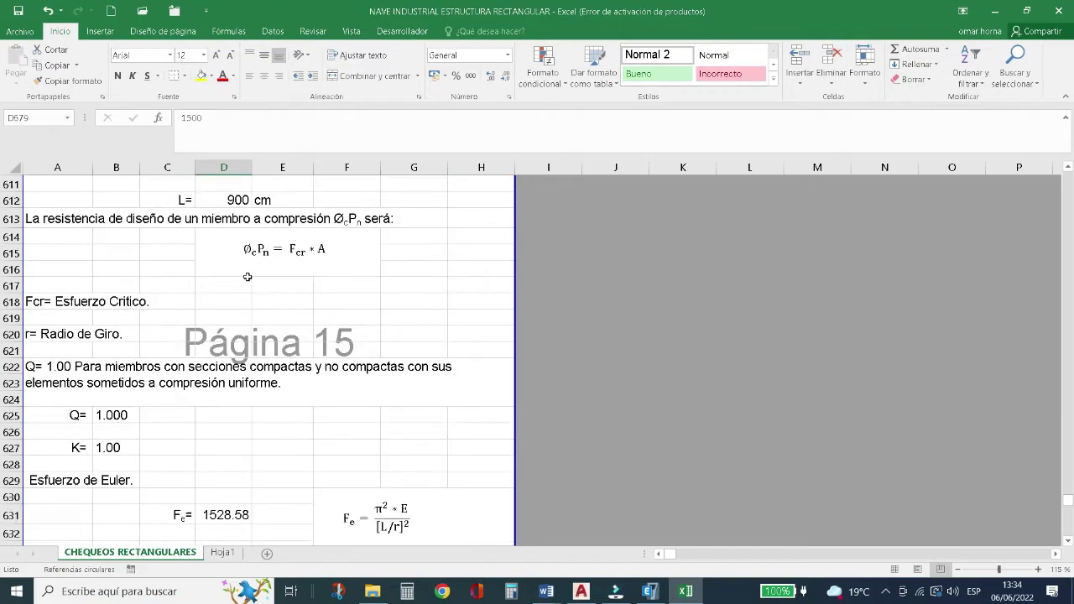
{"action": "scroll", "coordinate": [248, 282], "scroll_direction": "down", "scroll_amount": 13}
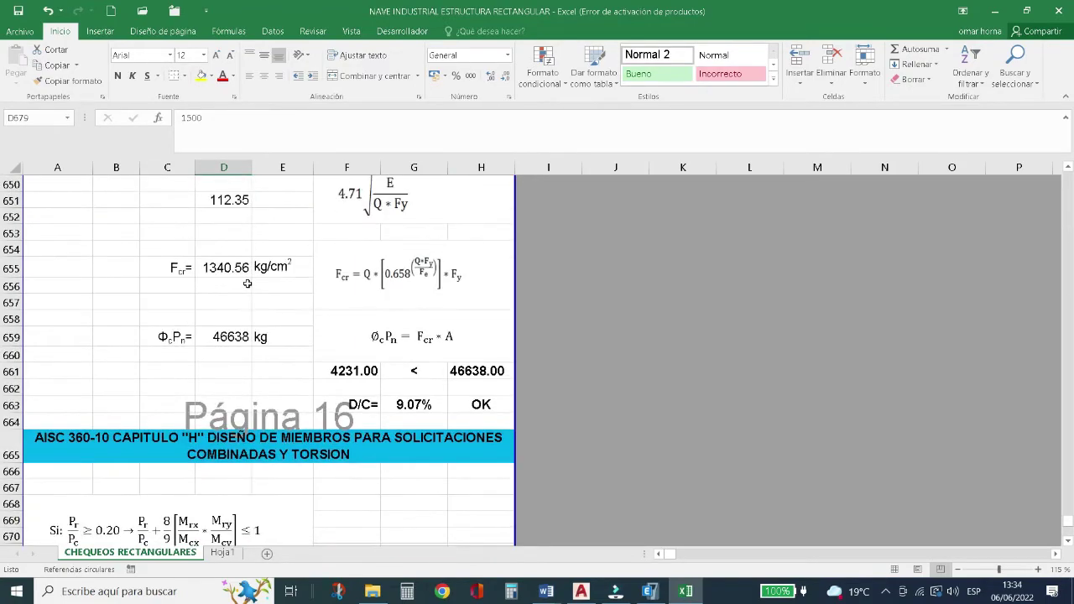
{"action": "scroll", "coordinate": [247, 285], "scroll_direction": "down", "scroll_amount": 4}
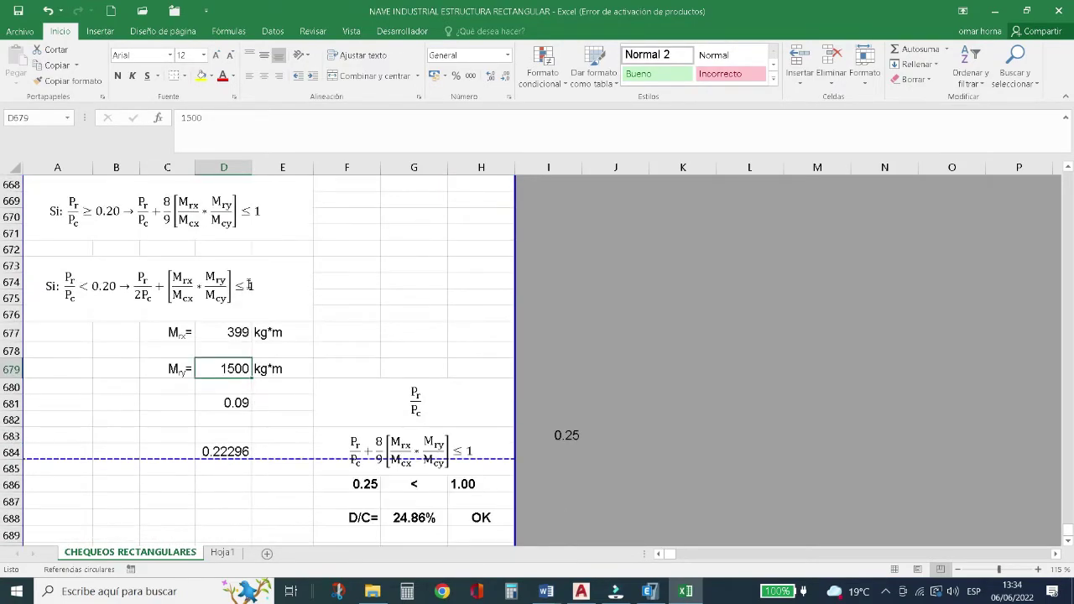
{"action": "scroll", "coordinate": [294, 290], "scroll_direction": "down", "scroll_amount": 1}
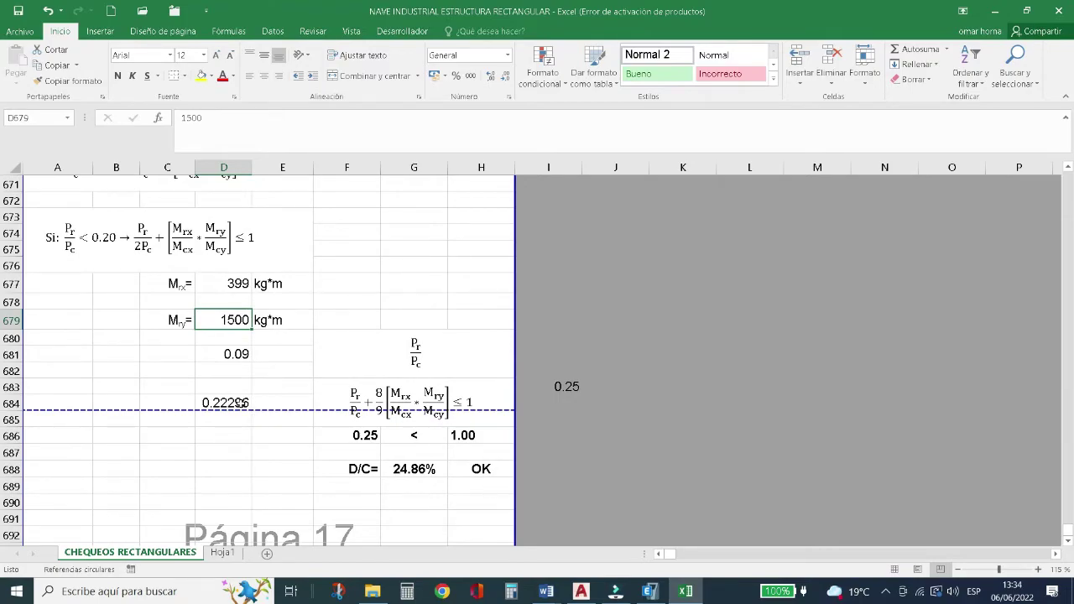
Inspect the interaction formula in D684 and compare its result with the column's demand/capacity ratio in ETABS.
{"action": "left_click", "coordinate": [225, 402]}
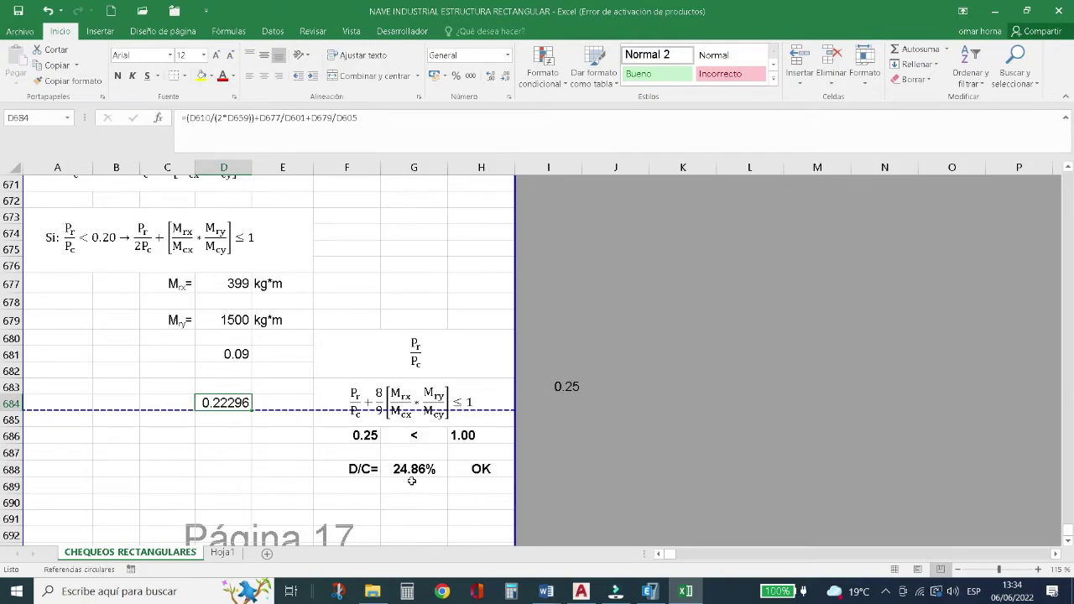
{"action": "key", "text": "alt+Tab"}
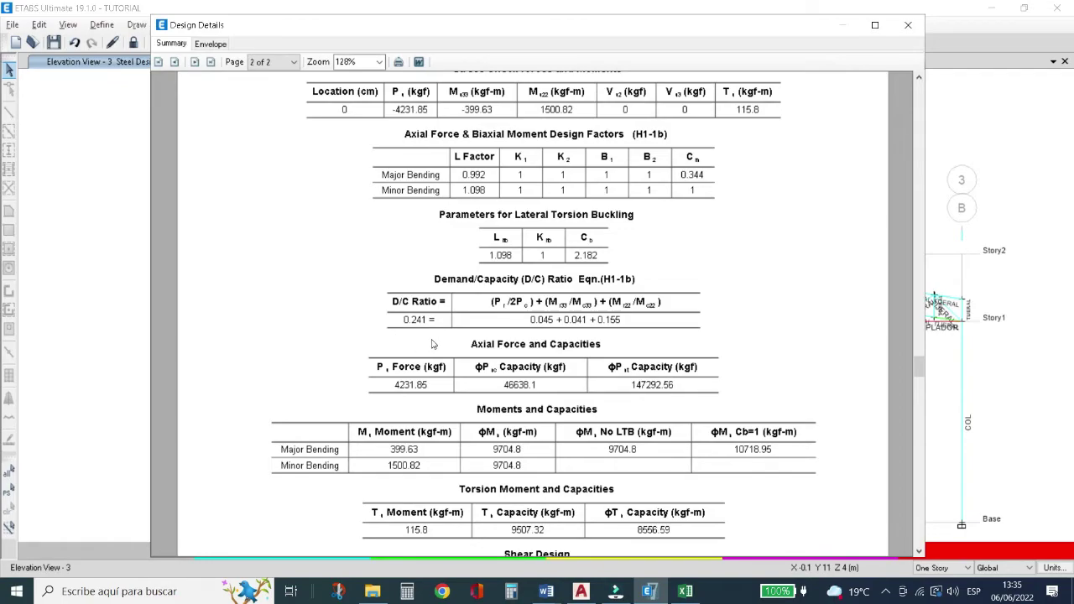
{"action": "key", "text": "alt+Tab"}
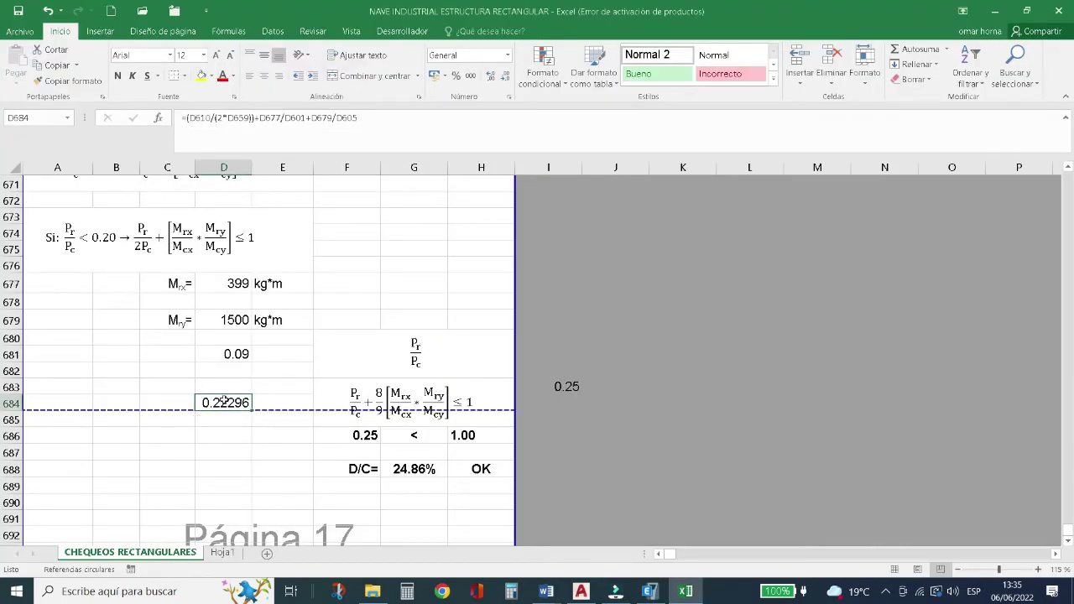
{"action": "key", "text": "alt+Tab"}
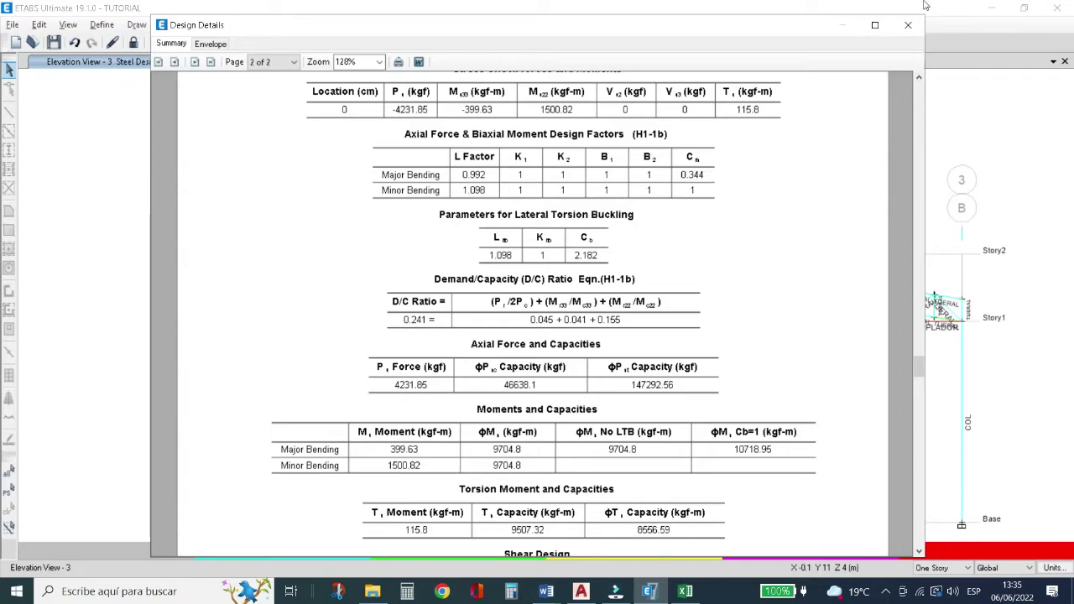
Close C68's design details and stress check information, and switch the steel design display to the 3-D view.
{"action": "left_click", "coordinate": [911, 30]}
{"action": "left_click", "coordinate": [774, 115]}
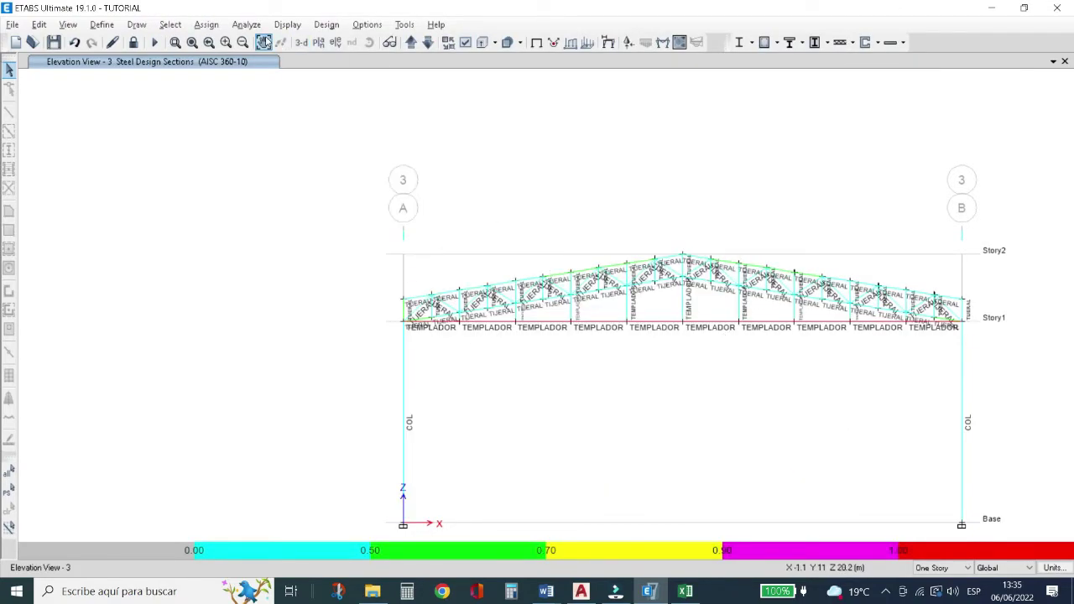
{"action": "left_click", "coordinate": [263, 42]}
{"action": "left_click_drag", "start_coordinate": [666, 355], "coordinate": [513, 324]}
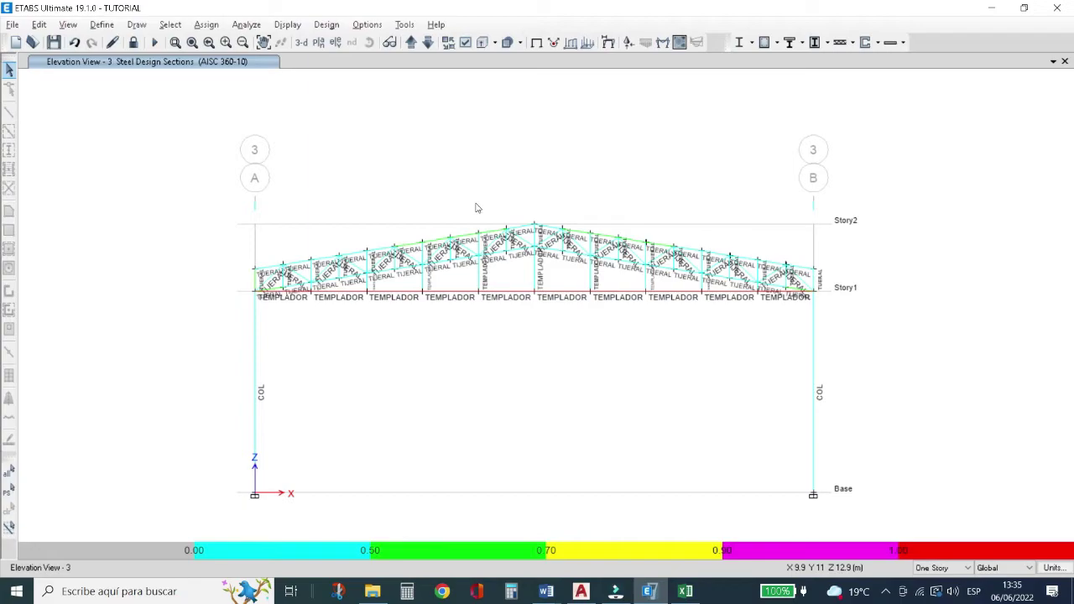
{"action": "left_click", "coordinate": [303, 47]}
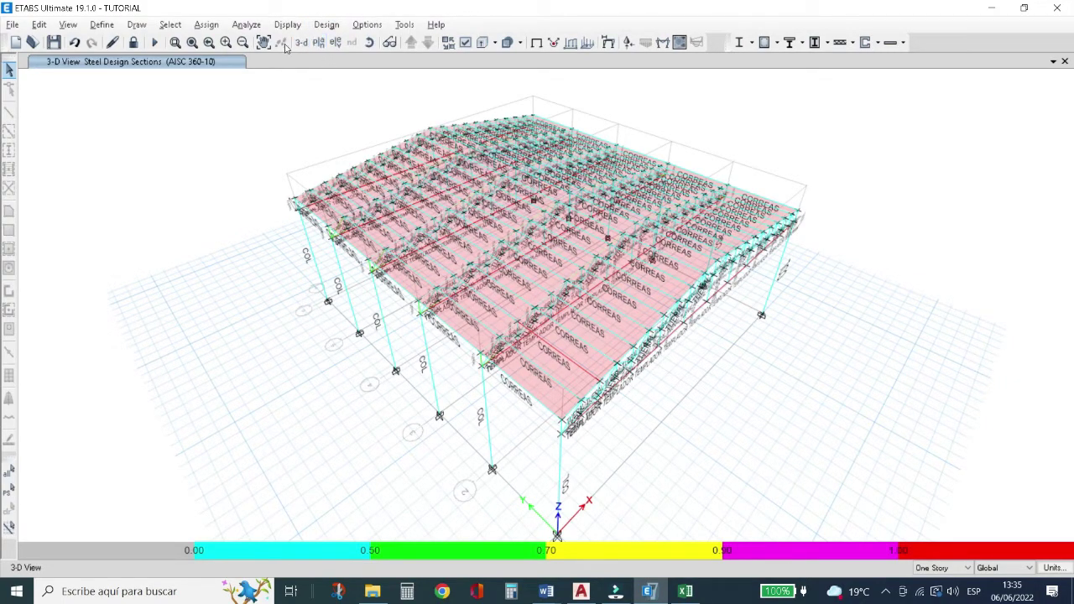
Examine the strength check of a Story1 TEMPLADOR beam without changing it, and view the whole frame from below the roof.
{"action": "left_click", "coordinate": [369, 42]}
{"action": "left_click_drag", "start_coordinate": [708, 337], "coordinate": [529, 294]}
{"action": "right_click", "coordinate": [516, 263]}
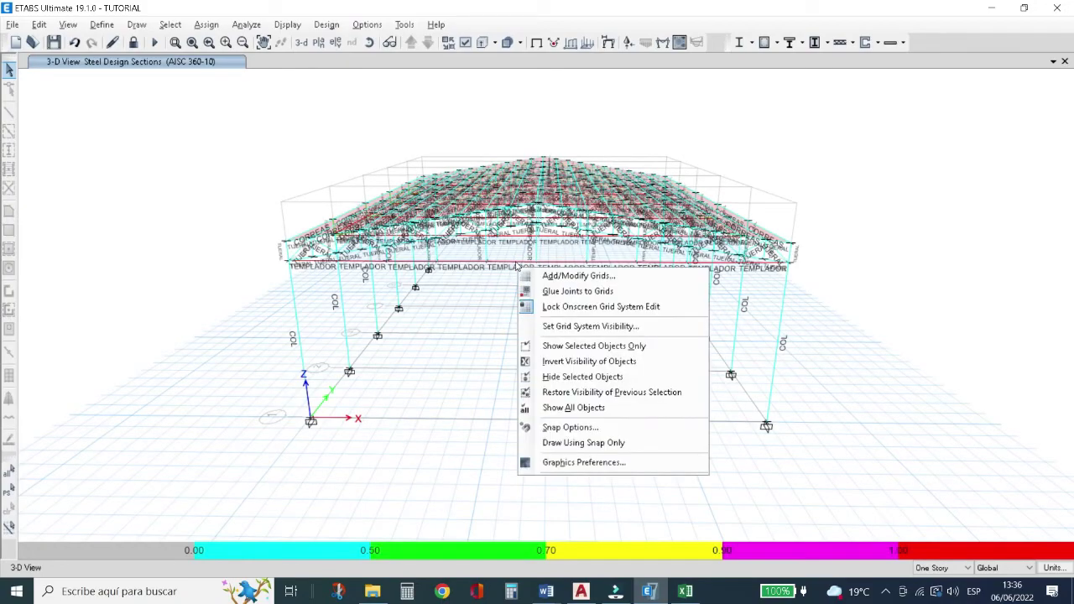
{"action": "right_click", "coordinate": [517, 266]}
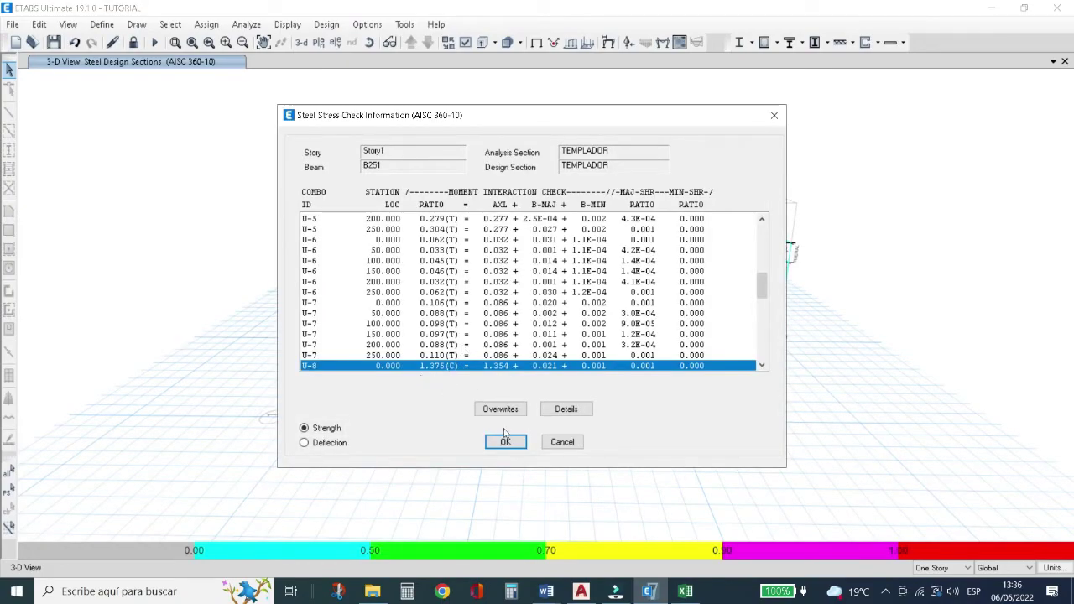
{"action": "left_click", "coordinate": [554, 443]}
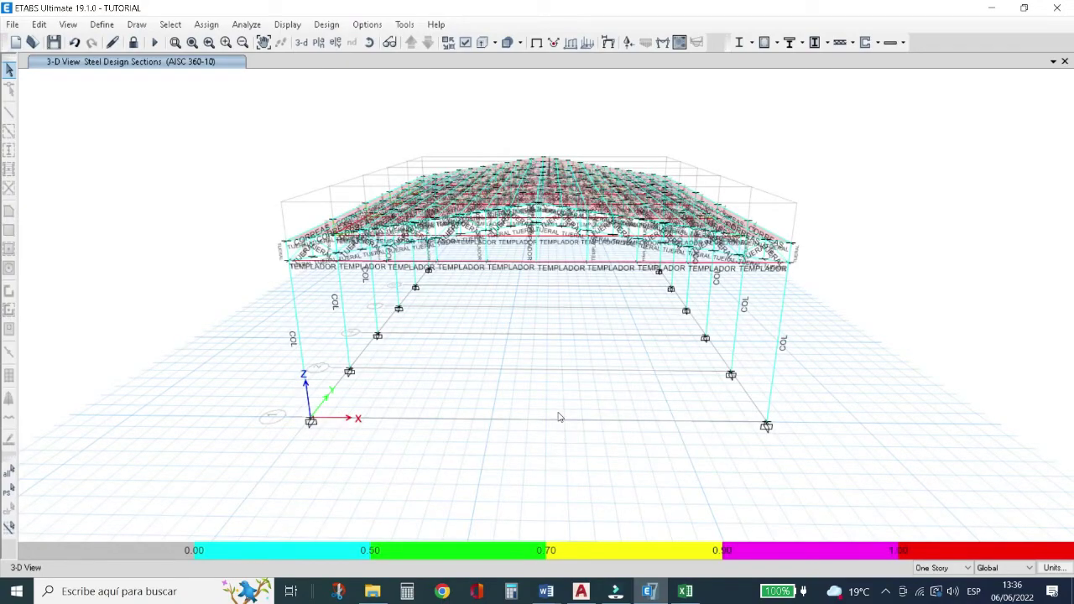
{"action": "left_click", "coordinate": [369, 42]}
{"action": "left_click_drag", "start_coordinate": [504, 349], "coordinate": [581, 297]}
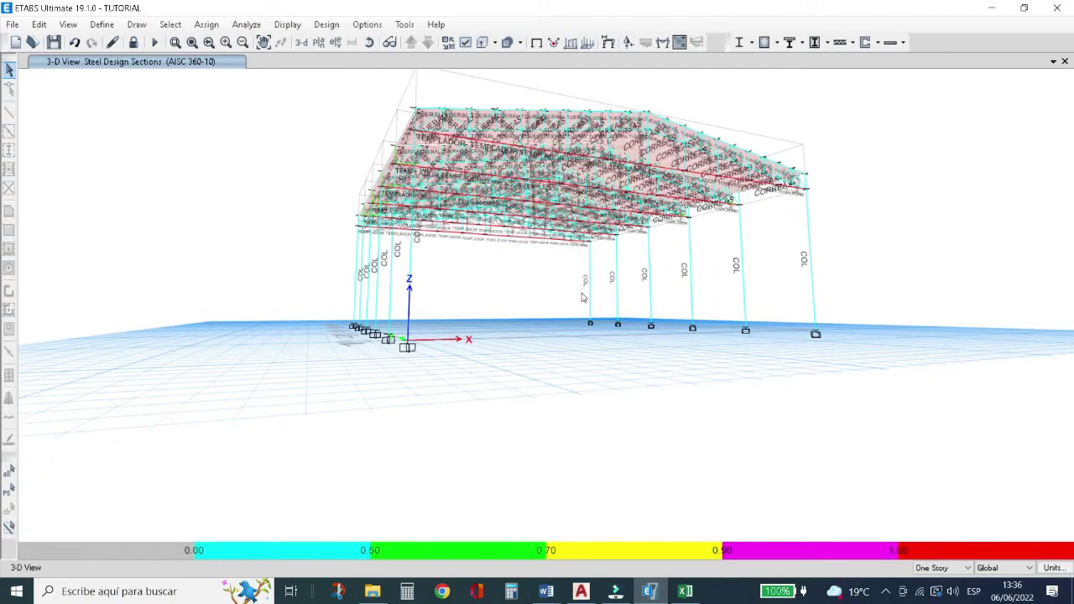